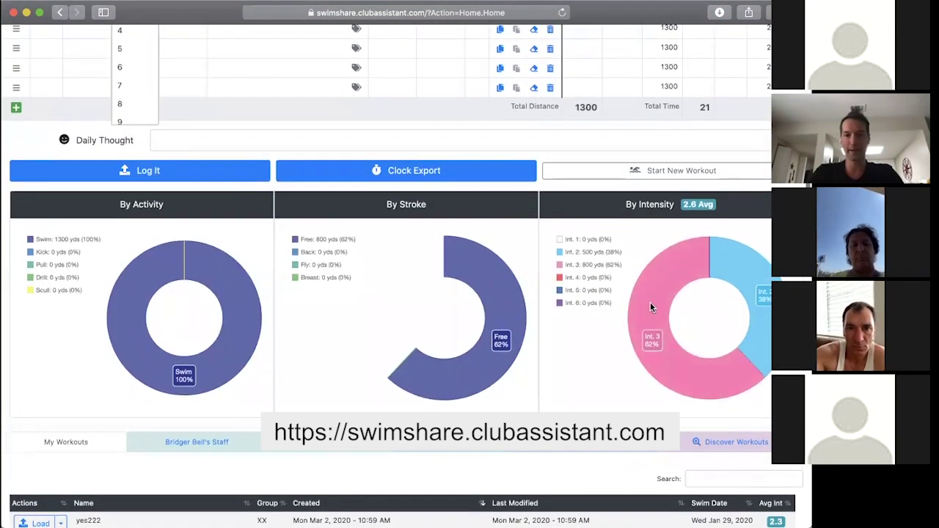
- Set the warmup set's interval to 1 minute and the free swim descend set's interval to 3 minutes 15 seconds
{"action": "scroll", "coordinate": [663, 293], "scroll_direction": "up", "scroll_amount": 3}
{"action": "scroll", "coordinate": [663, 293], "scroll_direction": "up", "scroll_amount": 3}
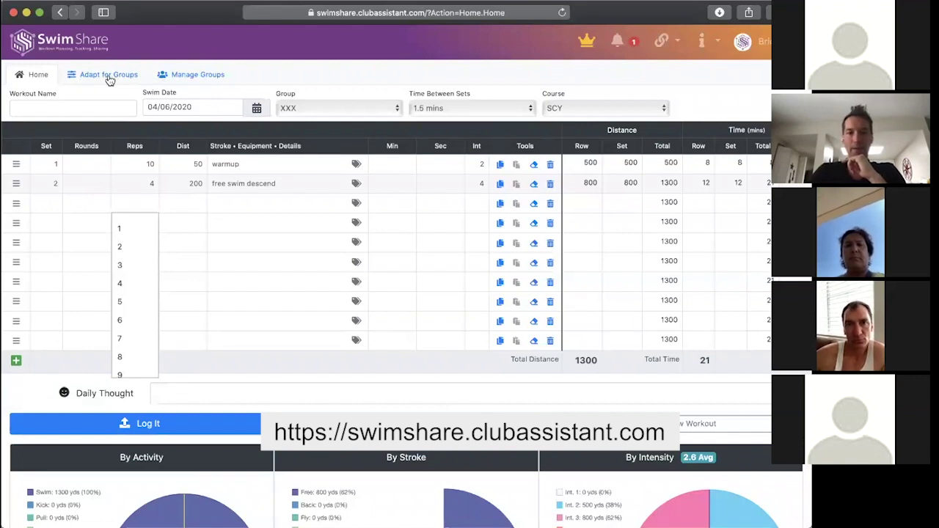
{"action": "left_click", "coordinate": [393, 168]}
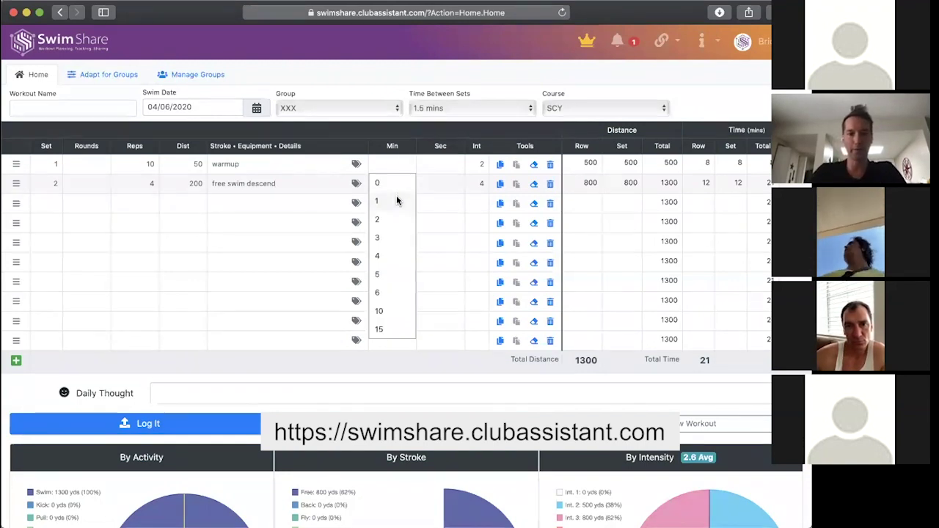
{"action": "left_click", "coordinate": [397, 196]}
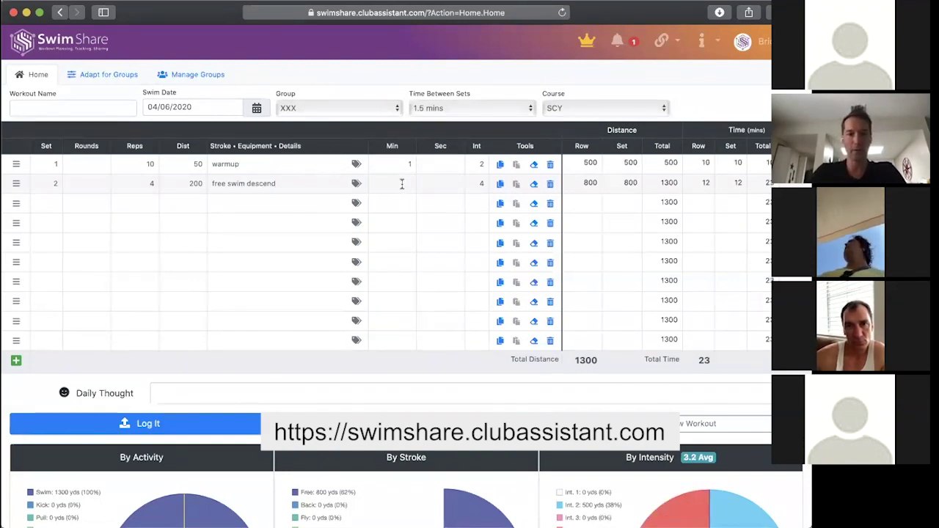
{"action": "left_click", "coordinate": [403, 185]}
{"action": "left_click", "coordinate": [396, 254]}
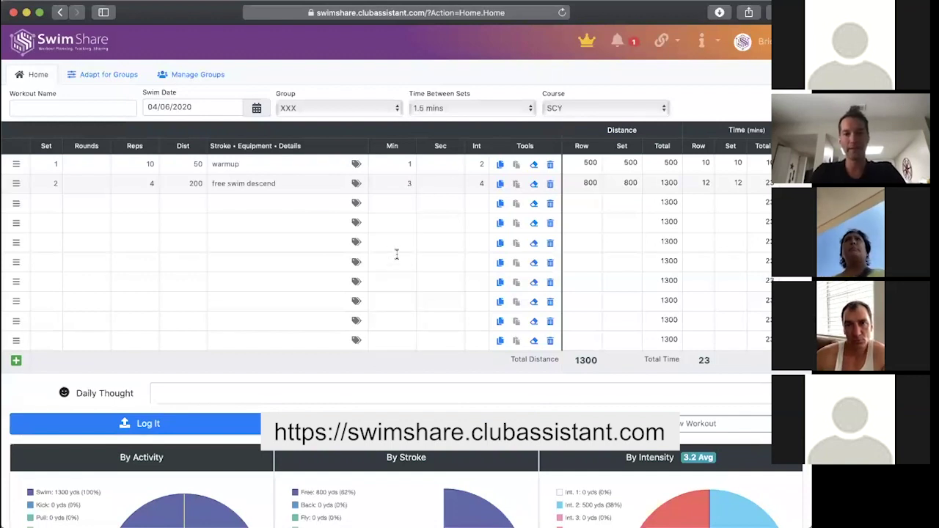
{"action": "left_click", "coordinate": [434, 183]}
{"action": "left_click", "coordinate": [444, 220]}
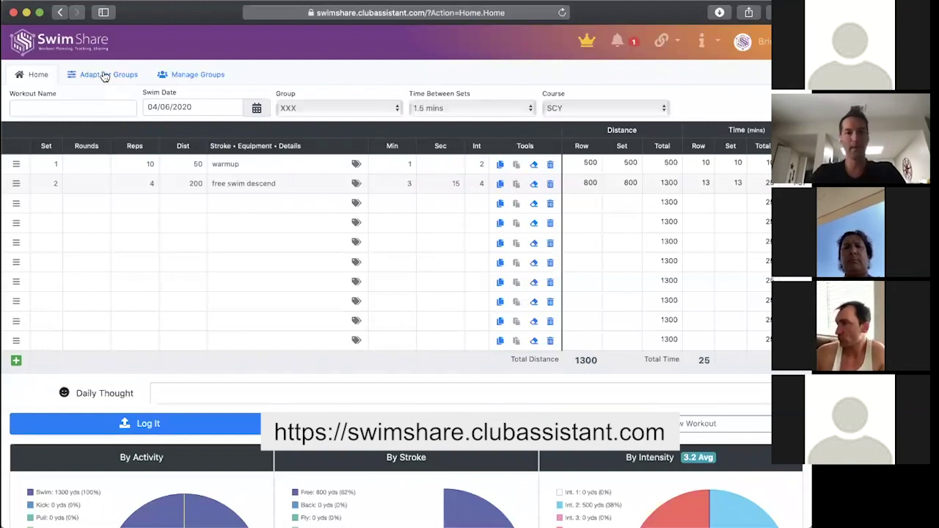
- With XXX kept as the source group, examine the workout versions adapted for groups XXX through T
{"action": "left_click", "coordinate": [300, 109]}
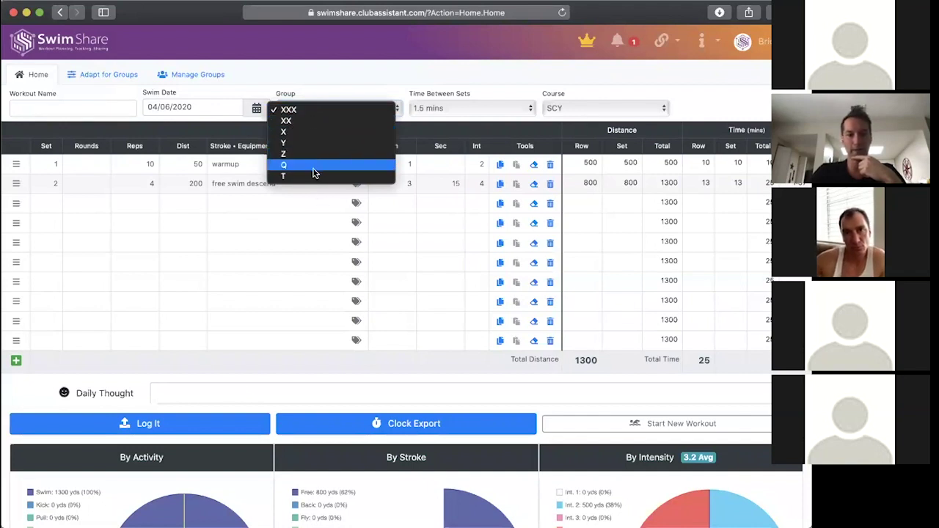
{"action": "left_click", "coordinate": [306, 110]}
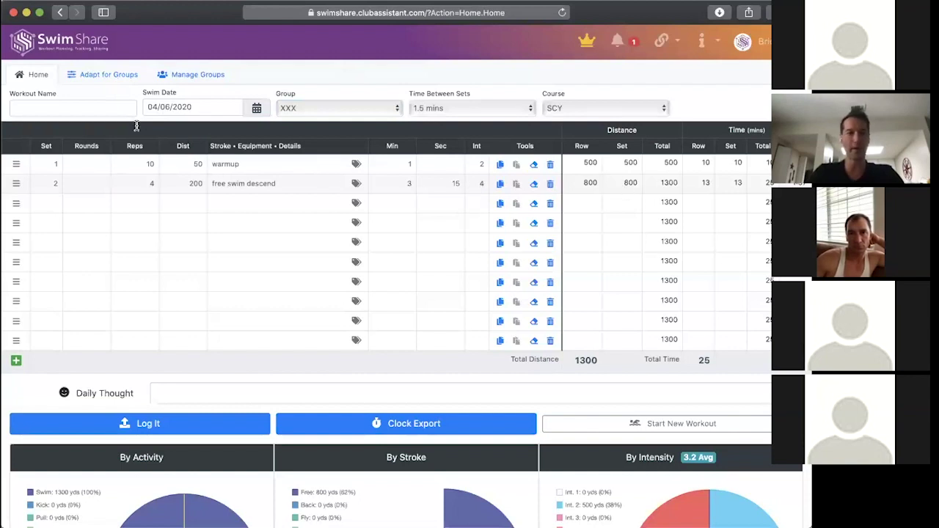
{"action": "left_click", "coordinate": [116, 76]}
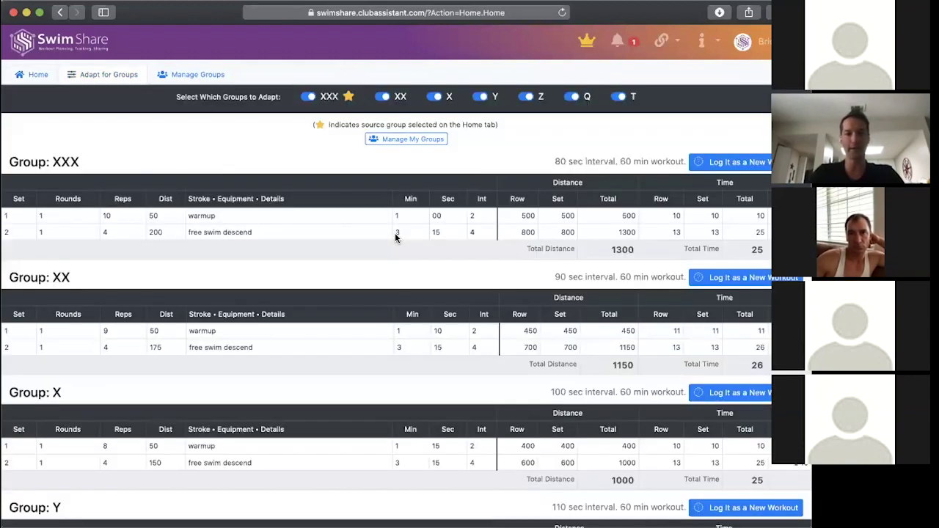
{"action": "scroll", "coordinate": [397, 235], "scroll_direction": "down", "scroll_amount": 3}
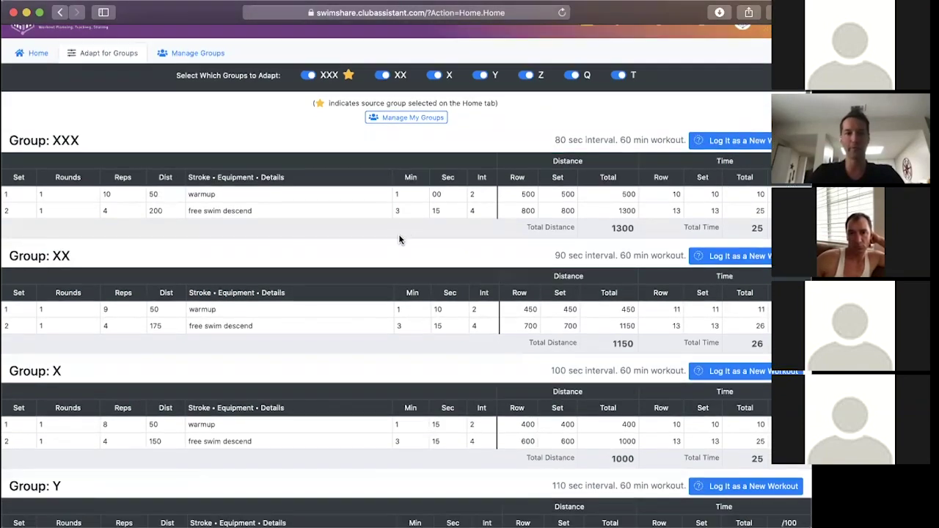
{"action": "scroll", "coordinate": [125, 132], "scroll_direction": "down", "scroll_amount": 1}
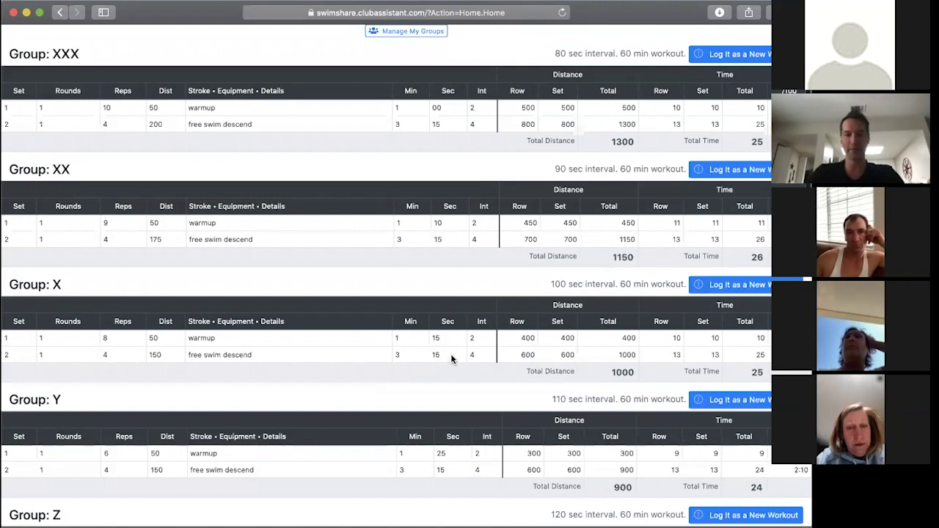
{"action": "scroll", "coordinate": [459, 357], "scroll_direction": "down", "scroll_amount": 2}
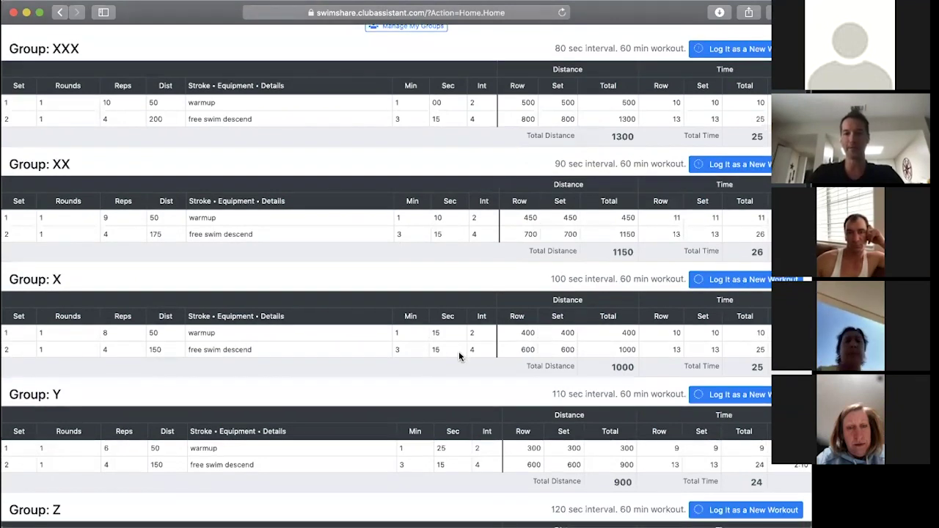
{"action": "scroll", "coordinate": [750, 109], "scroll_direction": "up", "scroll_amount": 1}
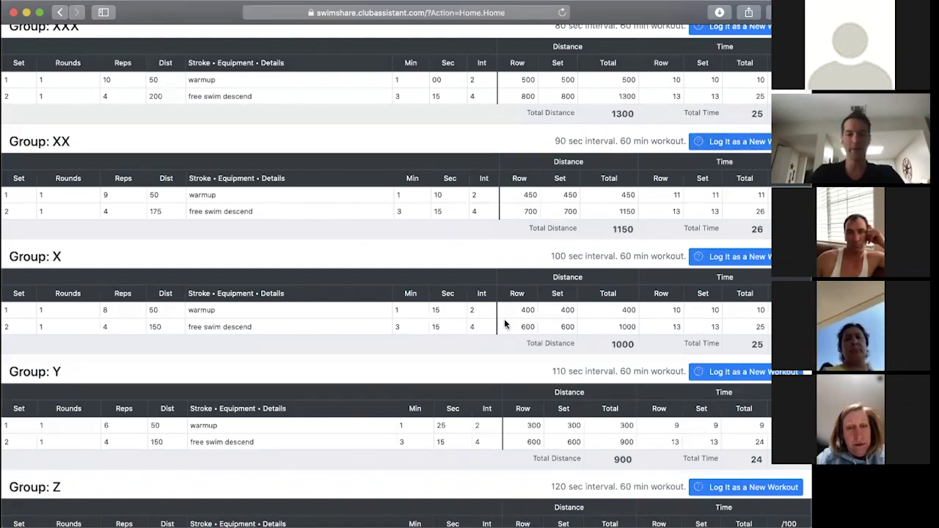
{"action": "scroll", "coordinate": [505, 323], "scroll_direction": "down", "scroll_amount": 4}
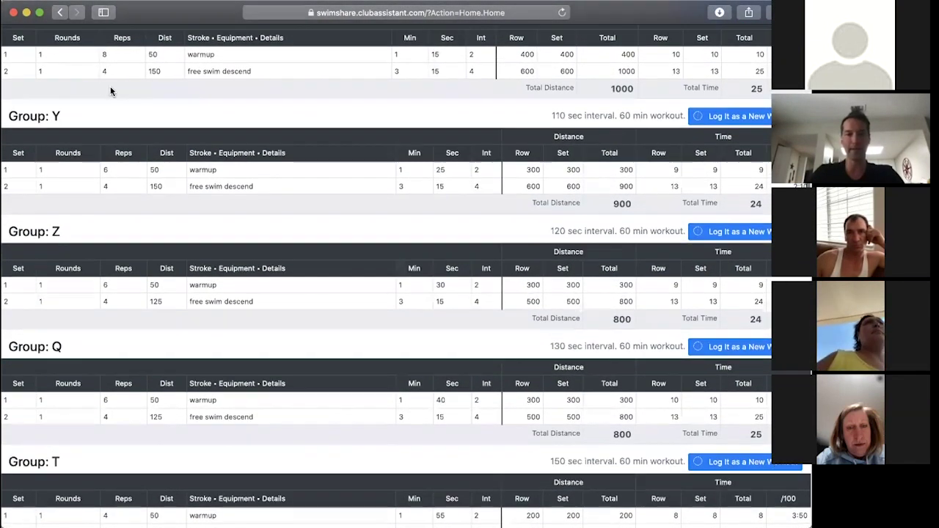
{"action": "scroll", "coordinate": [44, 83], "scroll_direction": "up", "scroll_amount": 6}
{"action": "left_click", "coordinate": [40, 77]}
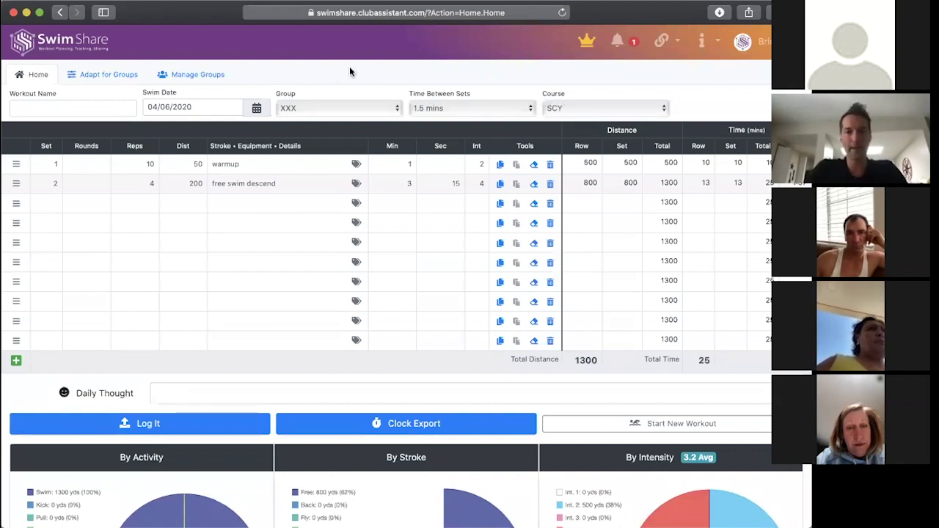
- Compare the source workout's sets with the adapted version for each group
{"action": "left_click", "coordinate": [98, 75]}
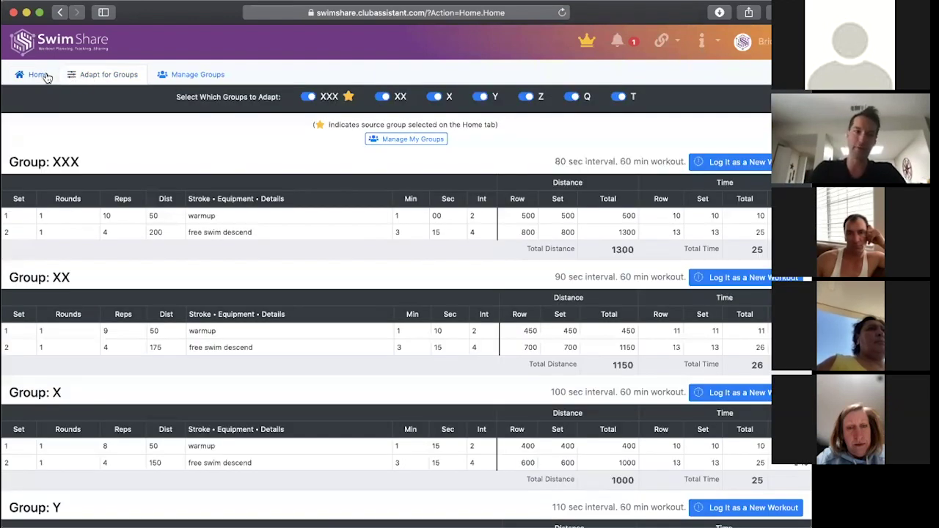
{"action": "left_click", "coordinate": [40, 74]}
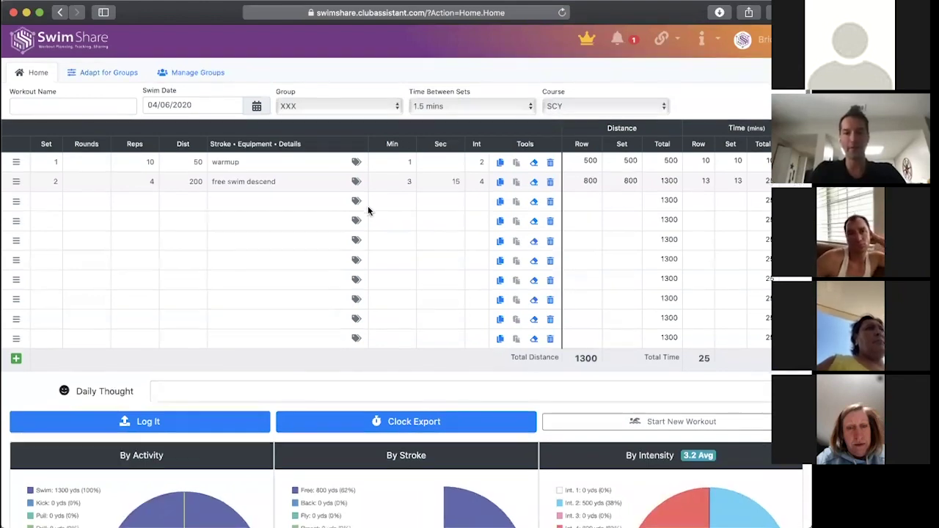
{"action": "scroll", "coordinate": [368, 210], "scroll_direction": "down", "scroll_amount": 5}
{"action": "scroll", "coordinate": [368, 210], "scroll_direction": "up", "scroll_amount": 5}
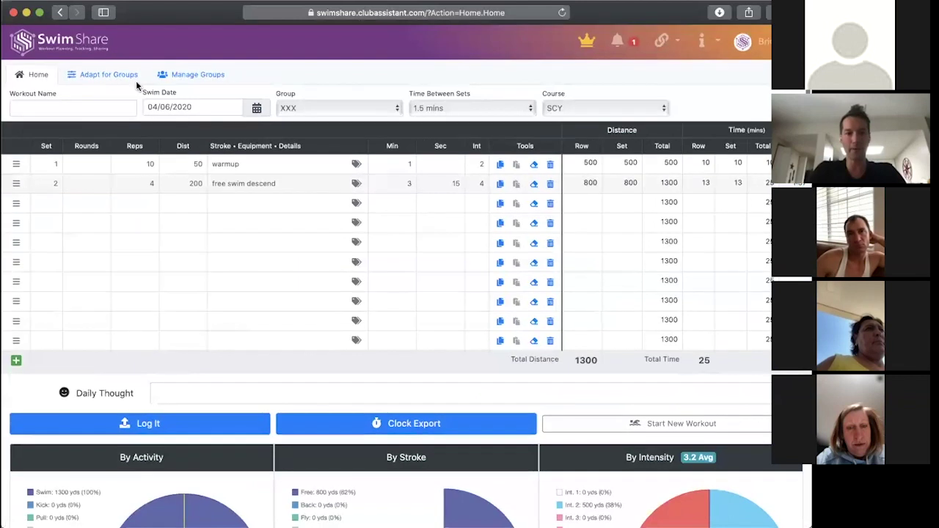
{"action": "left_click", "coordinate": [114, 74]}
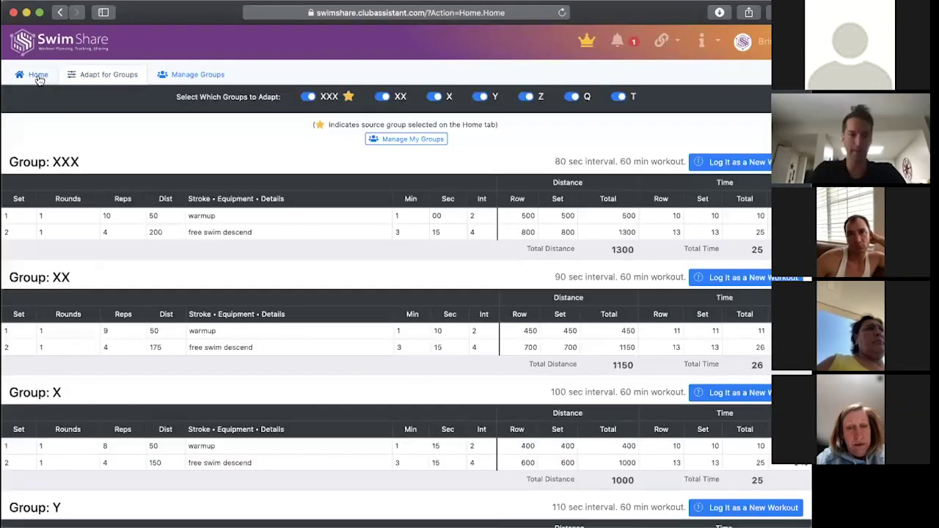
{"action": "left_click", "coordinate": [38, 76]}
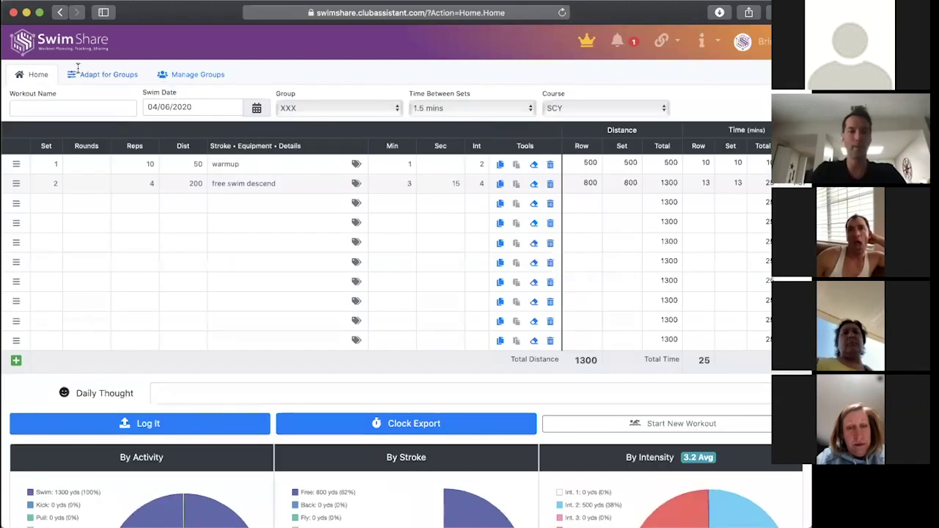
- Log the XXX group workout dated 04/06/2020 to the saved workouts
{"action": "scroll", "coordinate": [342, 235], "scroll_direction": "down", "scroll_amount": 6}
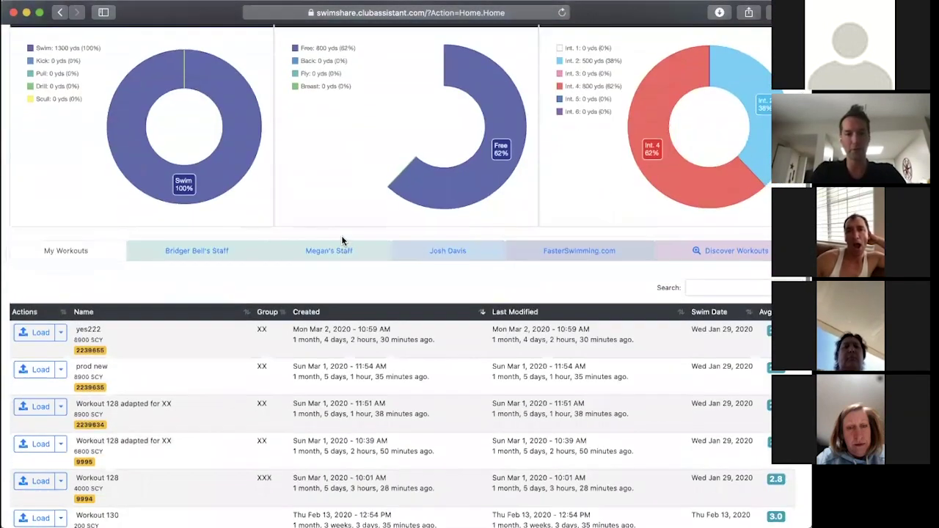
{"action": "scroll", "coordinate": [342, 237], "scroll_direction": "up", "scroll_amount": 6}
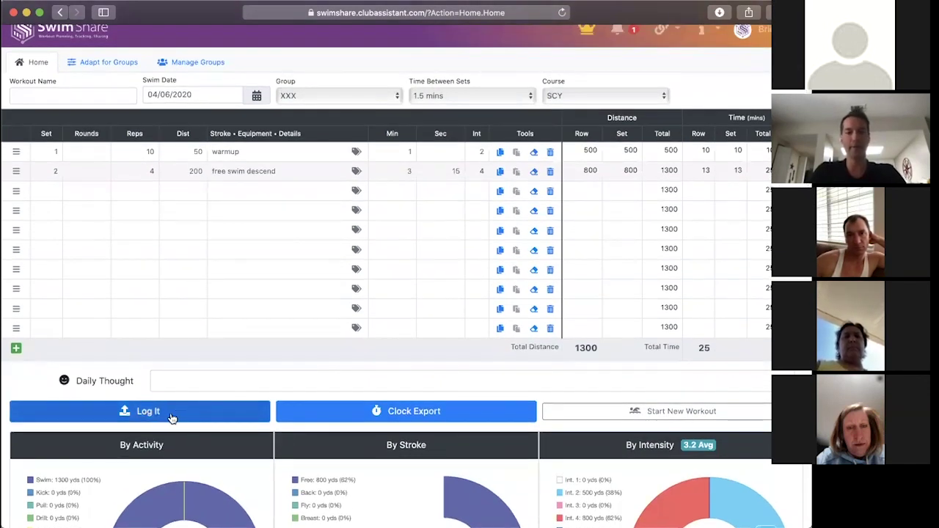
{"action": "left_click", "coordinate": [173, 414]}
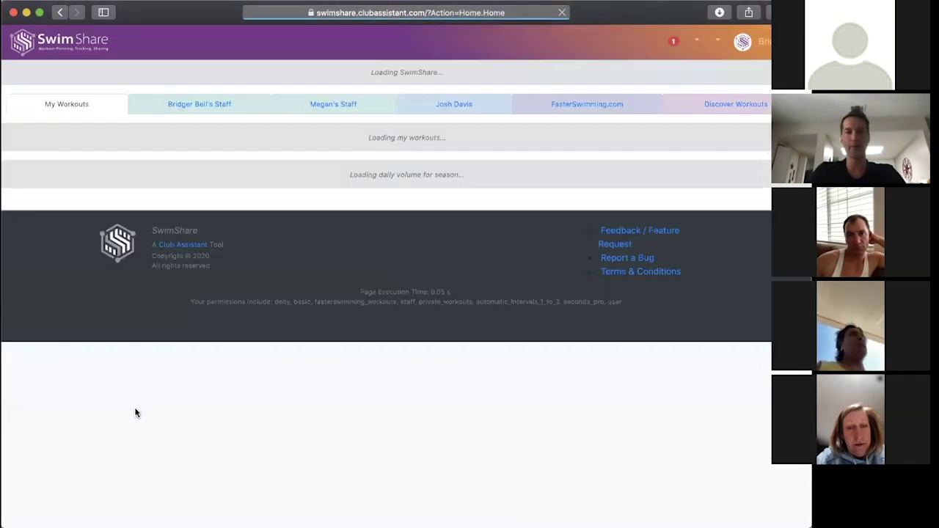
- View the newly logged workout as a landscape PDF and return to the workout editor
{"action": "scroll", "coordinate": [222, 336], "scroll_direction": "down", "scroll_amount": 5}
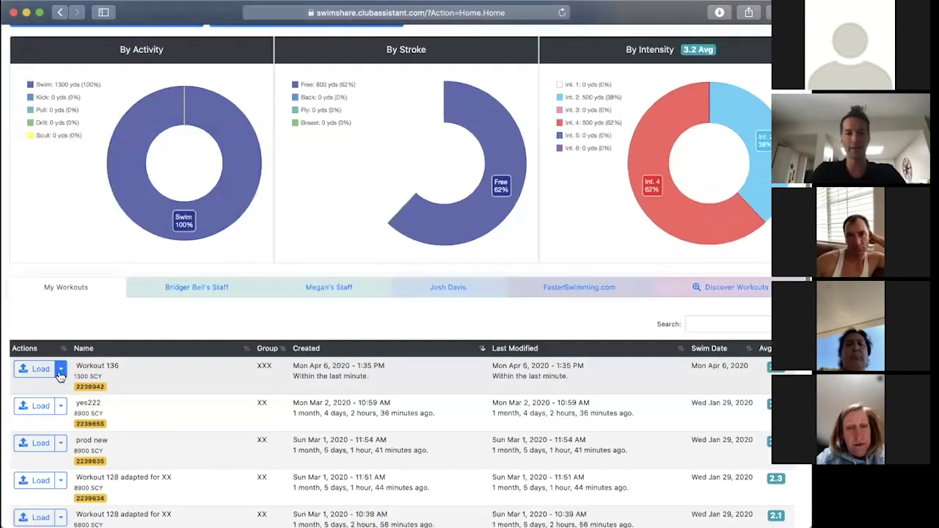
{"action": "left_click", "coordinate": [61, 370]}
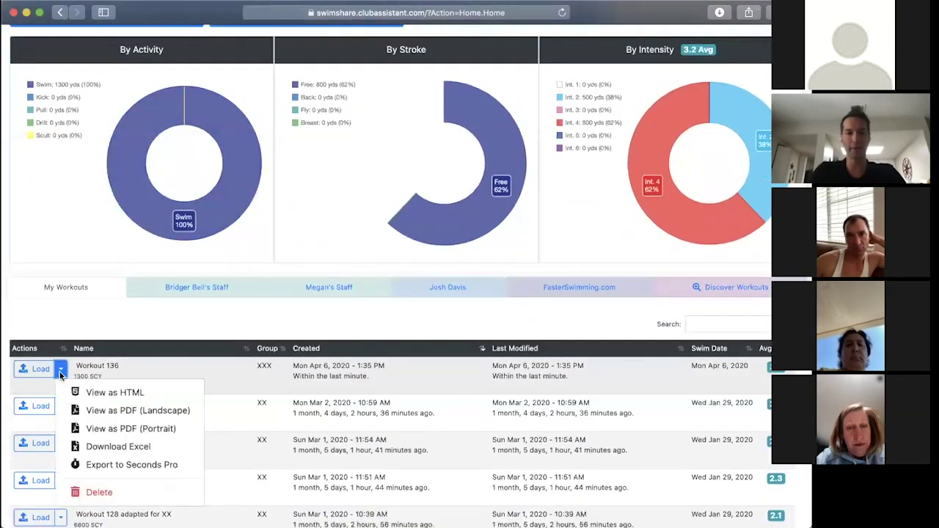
{"action": "left_click", "coordinate": [96, 416]}
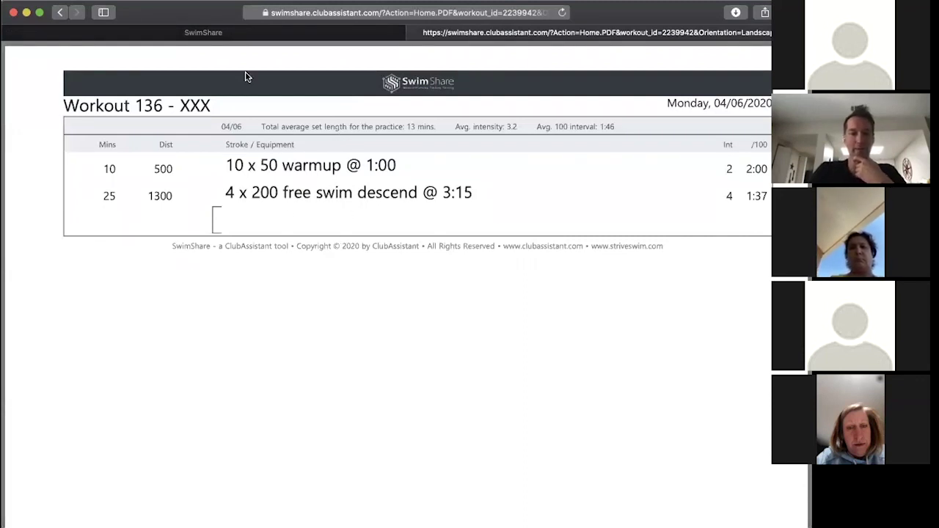
{"action": "left_click", "coordinate": [233, 33]}
- Add a third set of 8 reps of 100 with the stroke details I.M. and drill
{"action": "scroll", "coordinate": [490, 56], "scroll_direction": "up", "scroll_amount": 6}
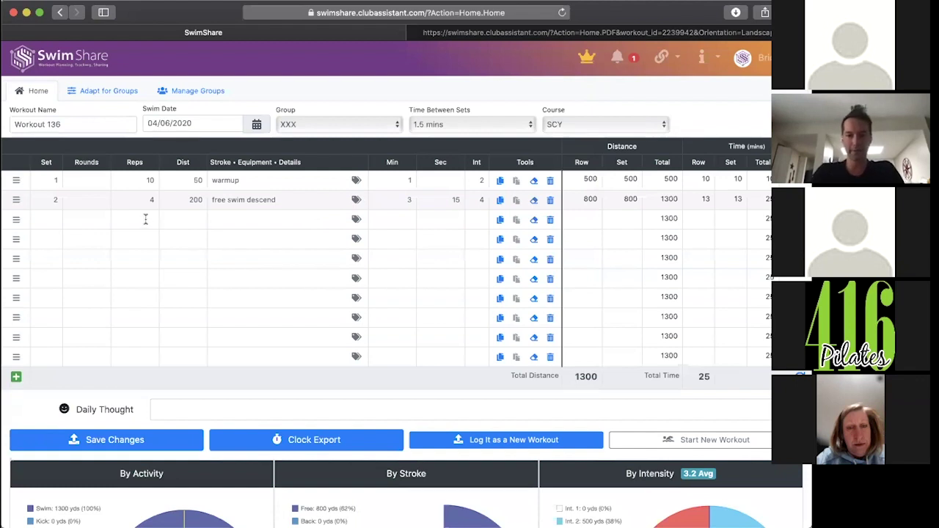
{"action": "scroll", "coordinate": [146, 220], "scroll_direction": "down", "scroll_amount": 5}
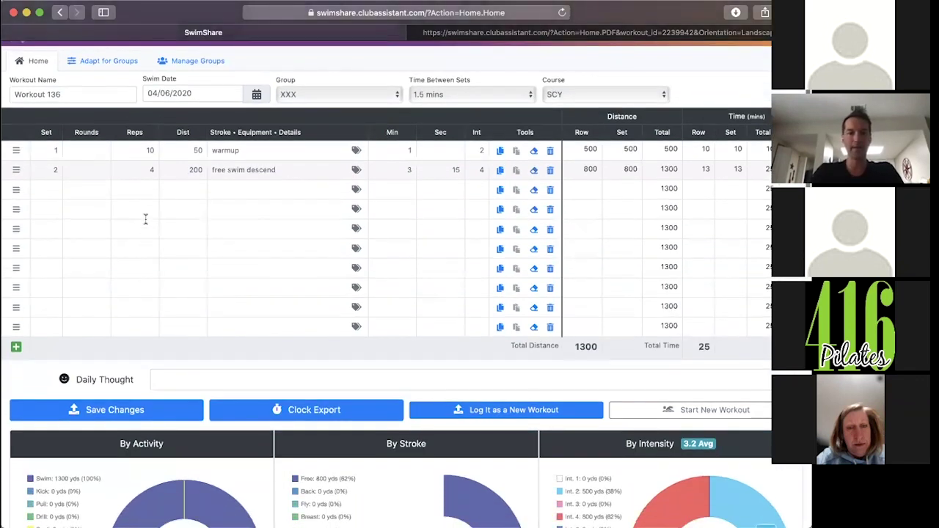
{"action": "scroll", "coordinate": [145, 223], "scroll_direction": "up", "scroll_amount": 5}
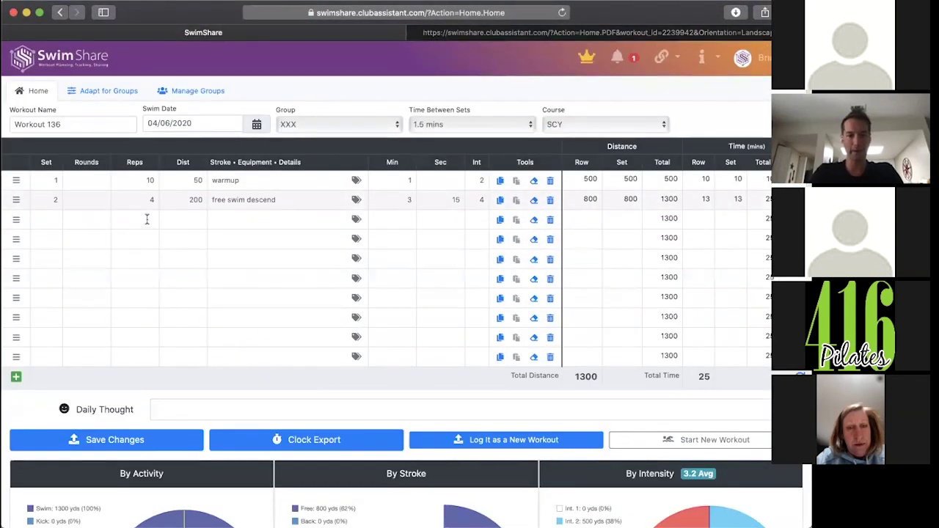
{"action": "scroll", "coordinate": [147, 220], "scroll_direction": "down", "scroll_amount": 3}
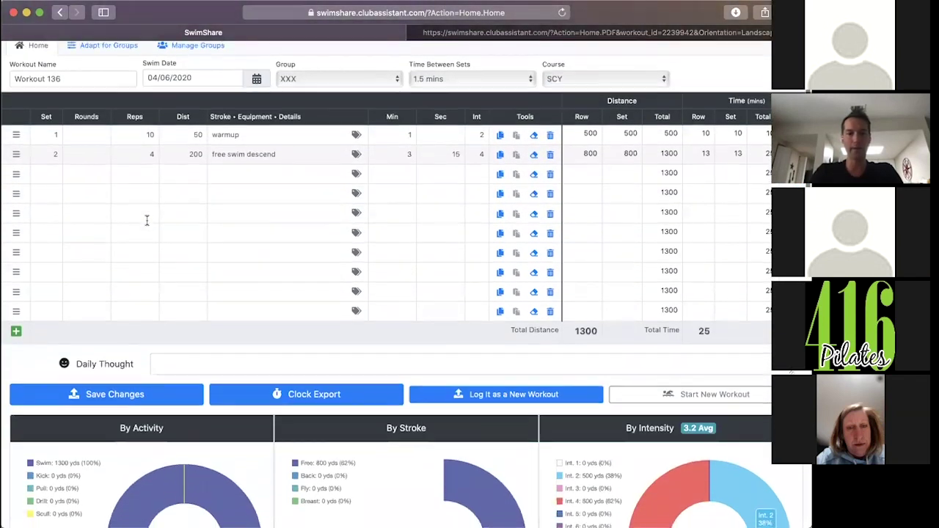
{"action": "scroll", "coordinate": [147, 220], "scroll_direction": "up", "scroll_amount": 4}
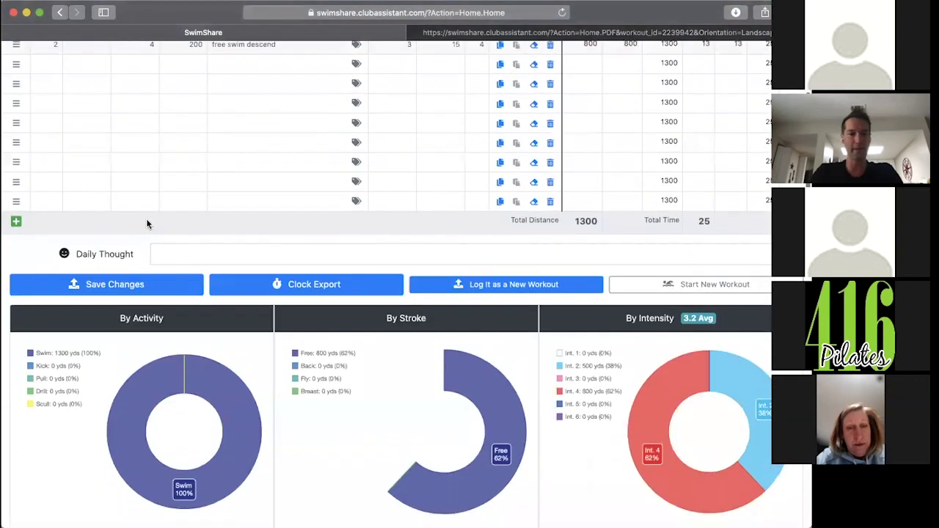
{"action": "left_click", "coordinate": [147, 180]}
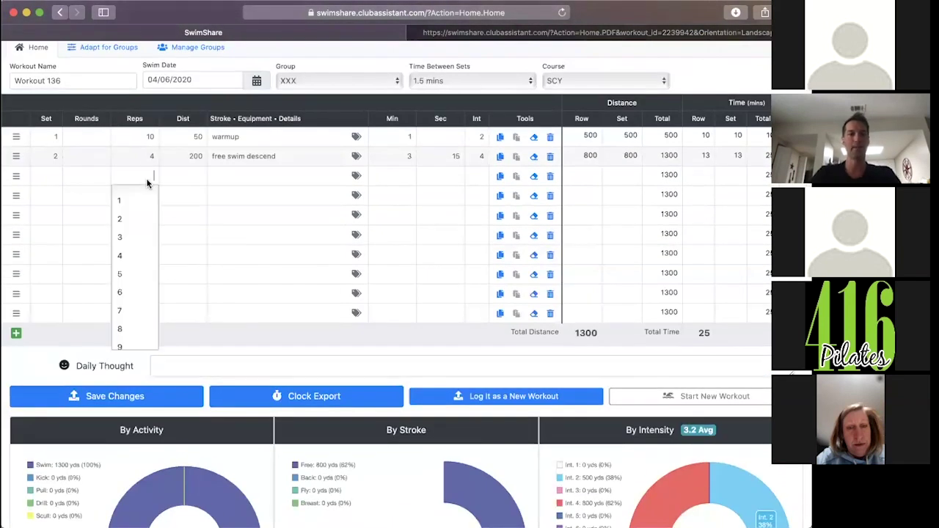
{"action": "left_click", "coordinate": [136, 330]}
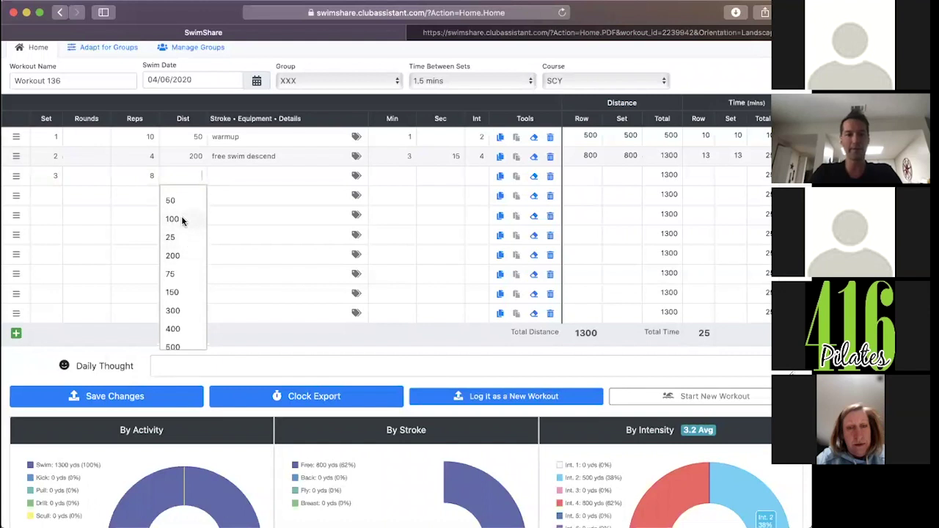
{"action": "left_click", "coordinate": [182, 218]}
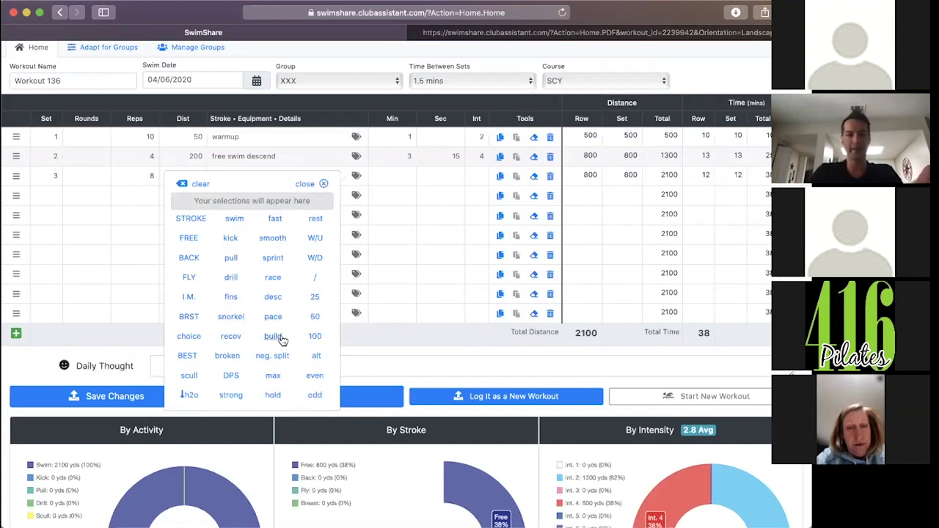
{"action": "left_click", "coordinate": [190, 298]}
{"action": "left_click", "coordinate": [231, 277]}
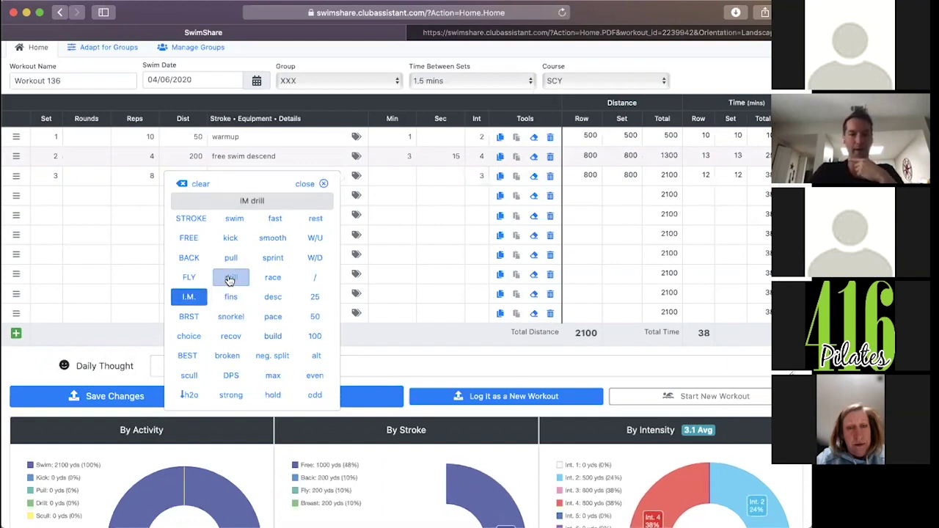
{"action": "left_click", "coordinate": [301, 184]}
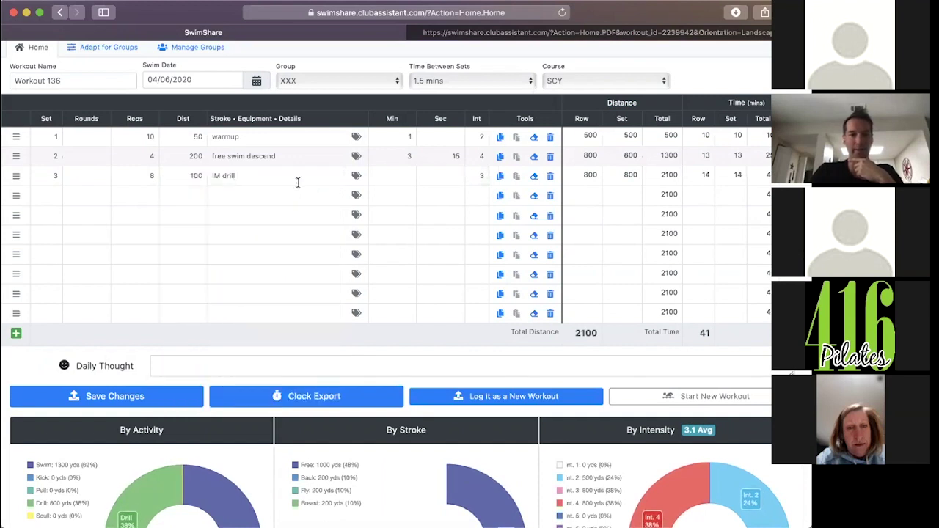
- Add a fourth set of 4 reps of 100 with the details choice, kick and fast
{"action": "left_click", "coordinate": [138, 194]}
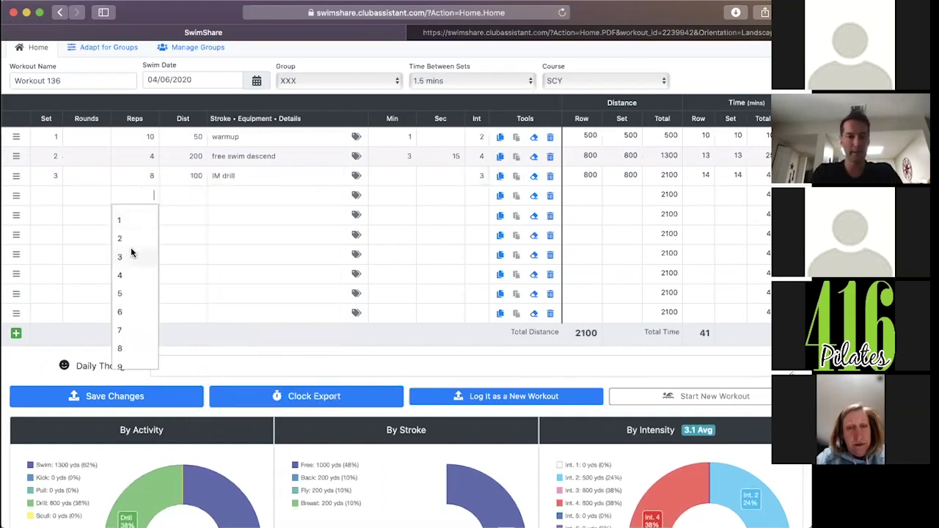
{"action": "left_click", "coordinate": [131, 275]}
{"action": "left_click", "coordinate": [181, 237]}
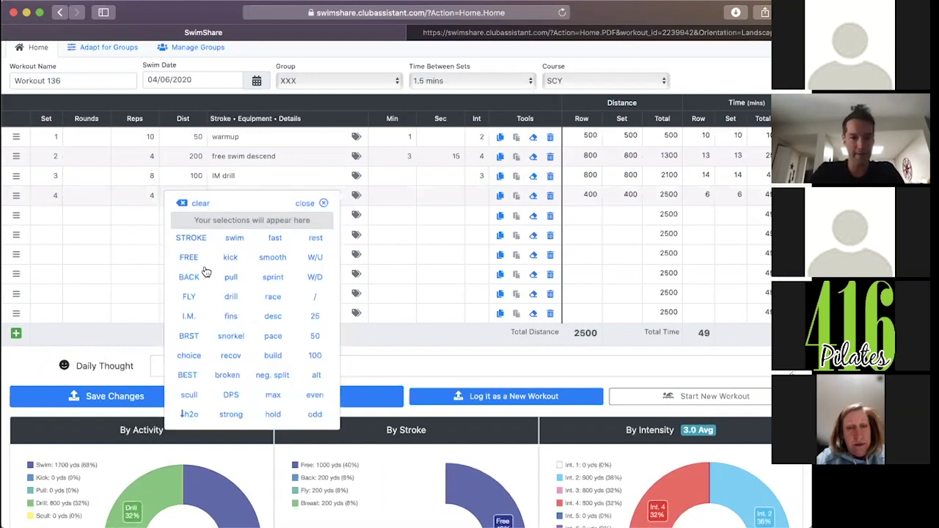
{"action": "left_click", "coordinate": [189, 356]}
{"action": "left_click", "coordinate": [230, 257]}
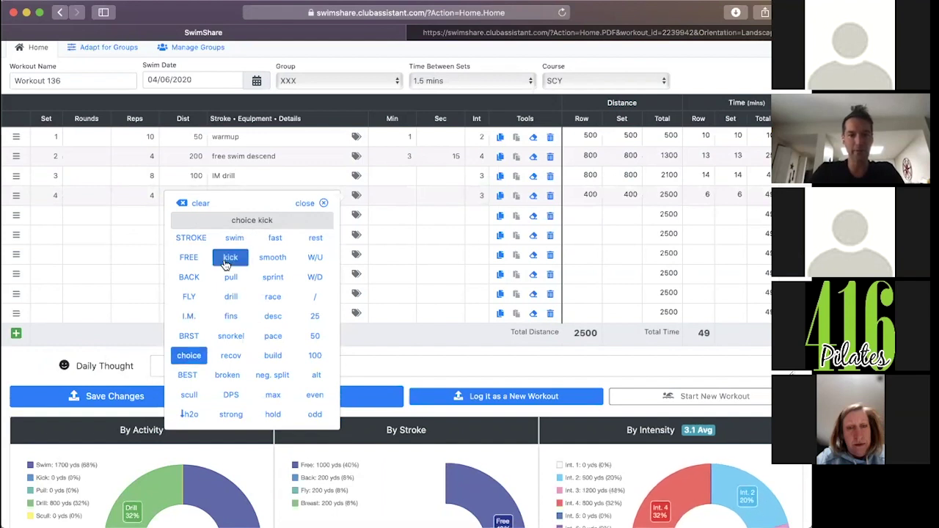
{"action": "left_click", "coordinate": [275, 239]}
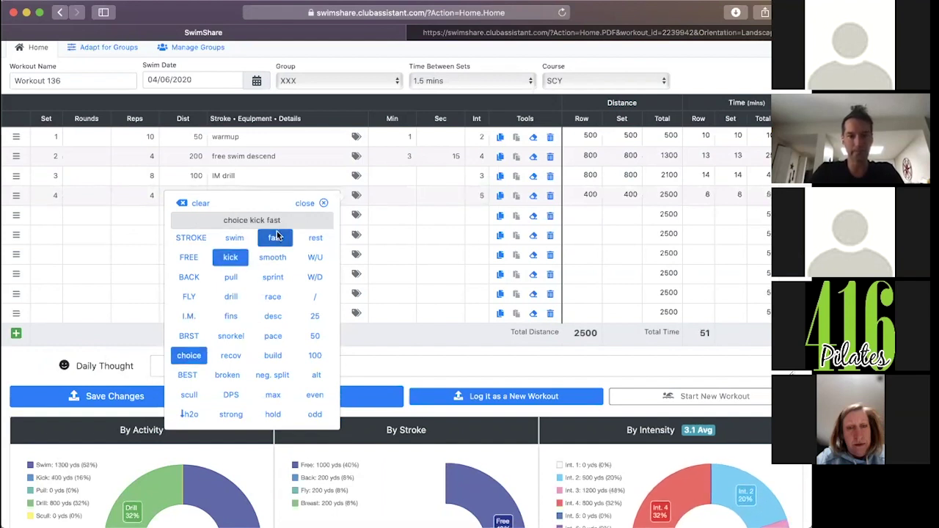
{"action": "left_click", "coordinate": [305, 204]}
- Change the choice kick fast row's set number to 3 to group it with the IM drill row
{"action": "scroll", "coordinate": [217, 236], "scroll_direction": "down", "scroll_amount": 1}
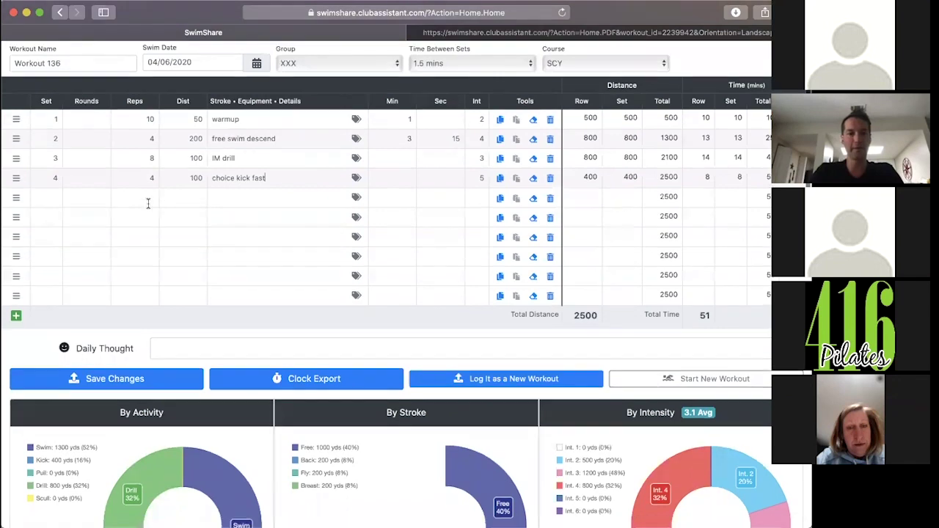
{"action": "left_click", "coordinate": [134, 203]}
{"action": "left_click", "coordinate": [39, 184]}
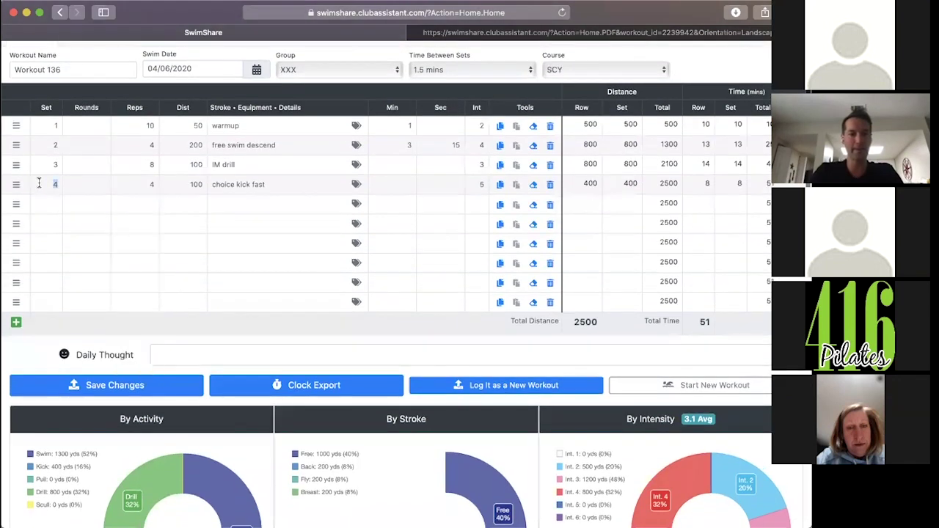
{"action": "type", "text": "3"}
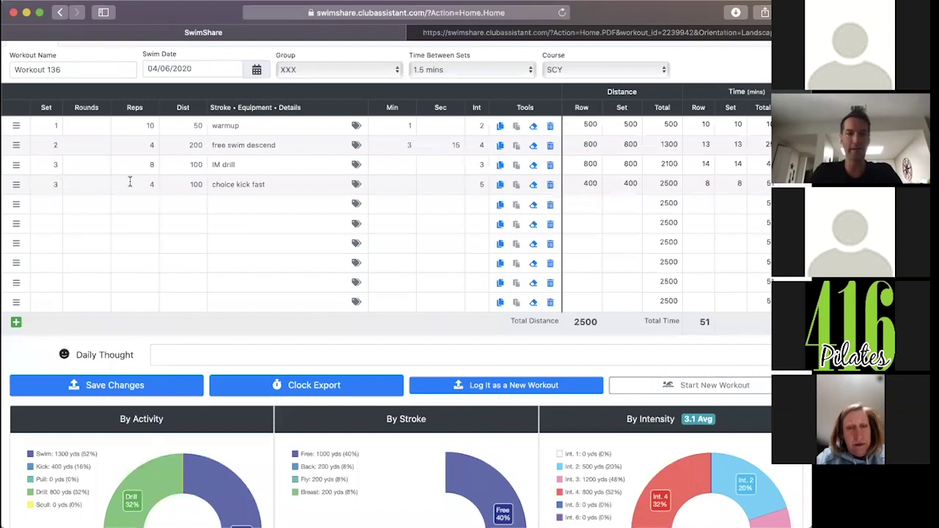
- Set the reps to 2 for the IM drill row and 1 for the choice kick fast row
{"action": "left_click", "coordinate": [156, 166]}
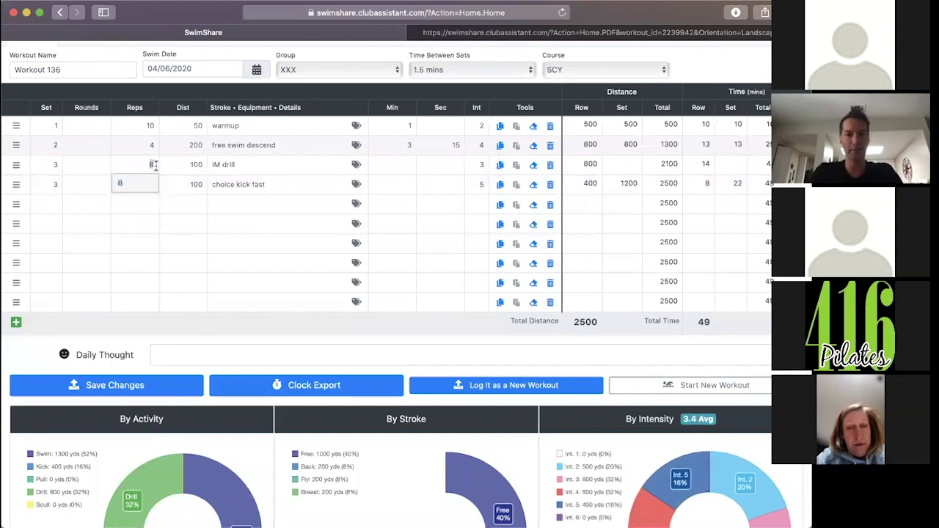
{"action": "type", "text": "2"}
{"action": "left_click", "coordinate": [165, 178]}
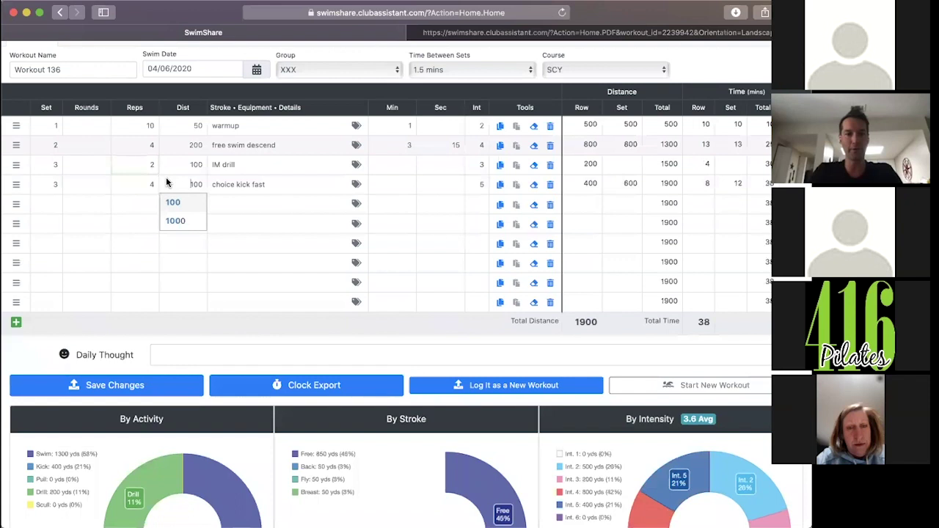
{"action": "left_click", "coordinate": [152, 184]}
{"action": "type", "text": "1"}
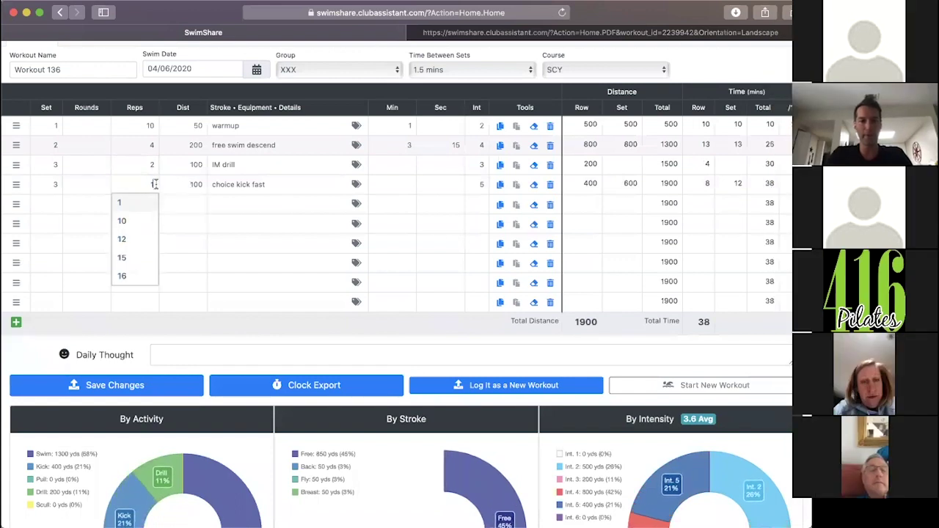
- Set the IM drill row to 4 rounds and save the changes to the workout
{"action": "left_click", "coordinate": [100, 168]}
{"action": "type", "text": "4"}
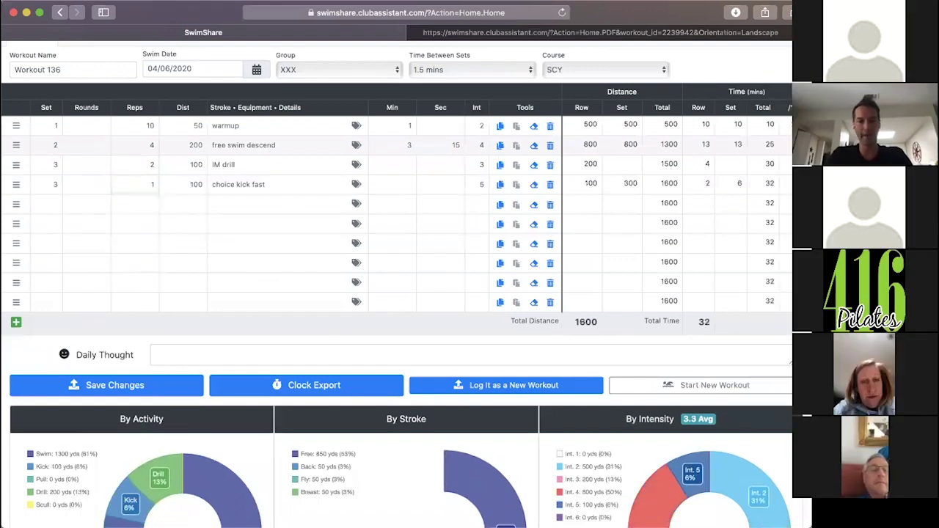
{"action": "left_click", "coordinate": [93, 184]}
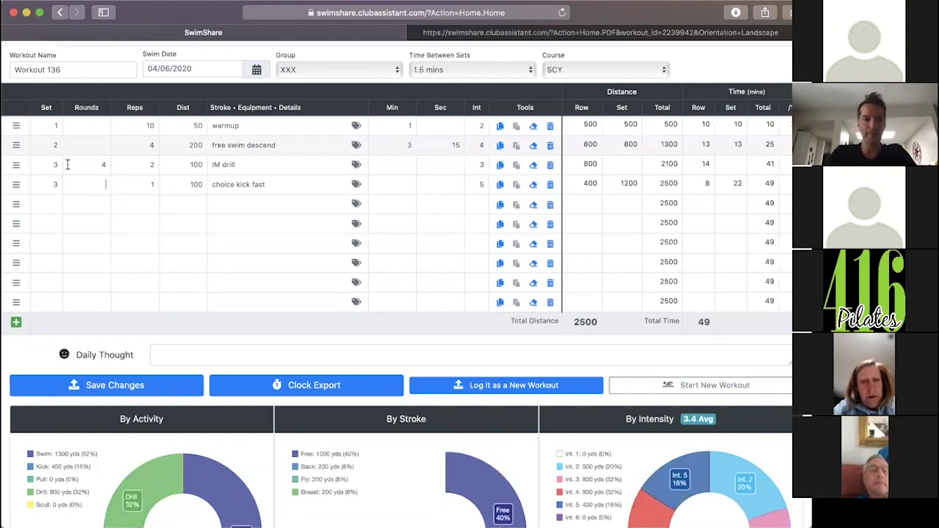
{"action": "left_click", "coordinate": [56, 184]}
{"action": "left_click", "coordinate": [118, 167]}
{"action": "left_click", "coordinate": [169, 185]}
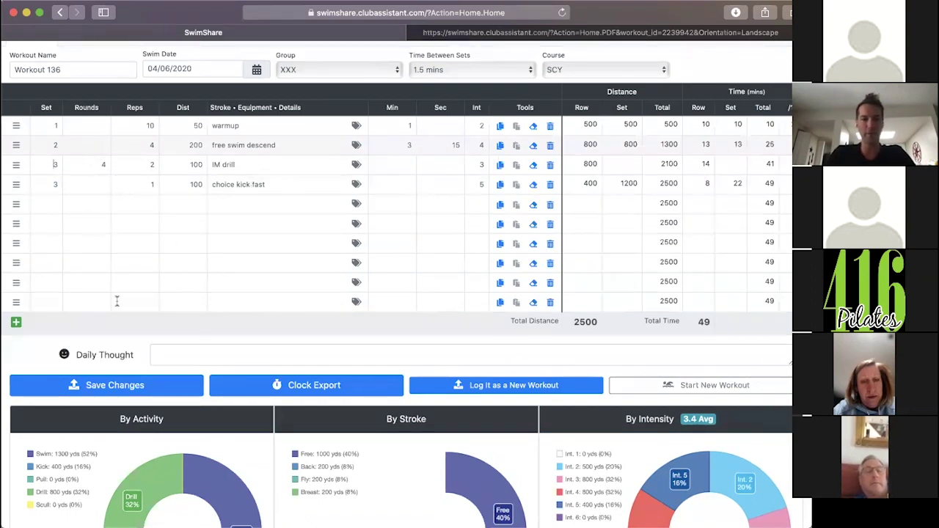
{"action": "left_click", "coordinate": [129, 389]}
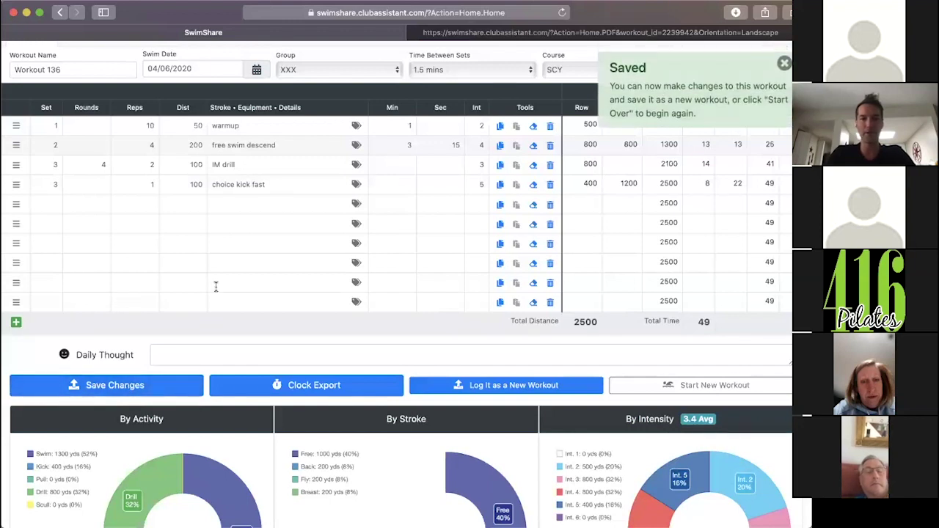
- View the saved Workout 136 as a landscape PDF, close the older PDF, and return to the workout editor
{"action": "scroll", "coordinate": [216, 286], "scroll_direction": "down", "scroll_amount": 10}
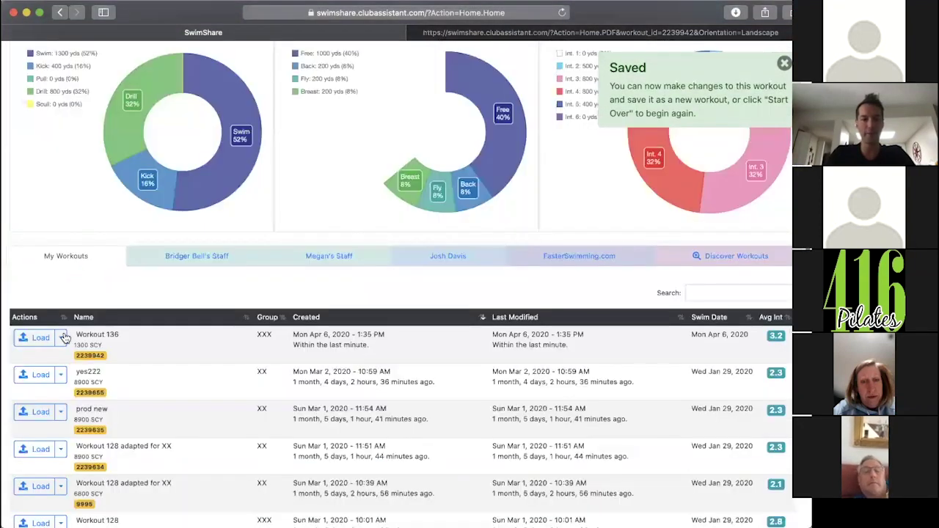
{"action": "left_click", "coordinate": [59, 338]}
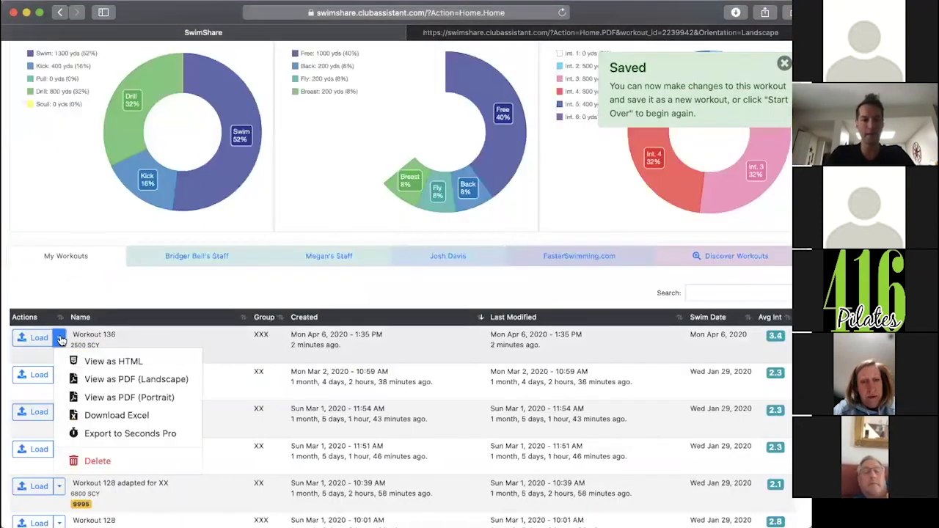
{"action": "left_click", "coordinate": [99, 378]}
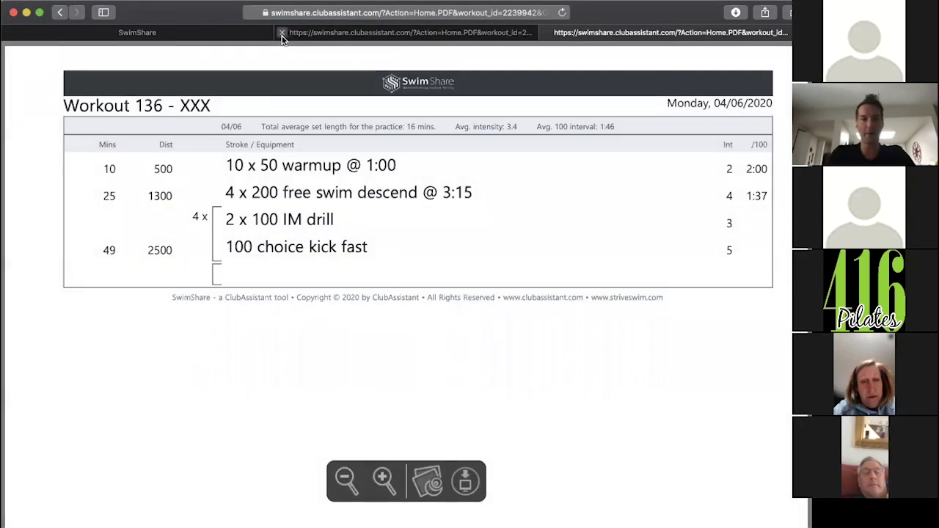
{"action": "left_click", "coordinate": [282, 34]}
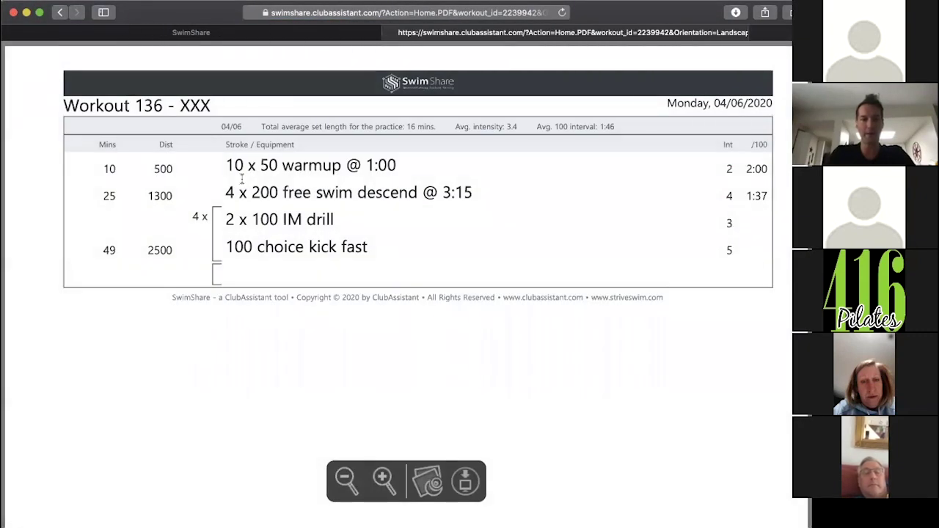
{"action": "left_click_drag", "start_coordinate": [191, 217], "coordinate": [227, 221]}
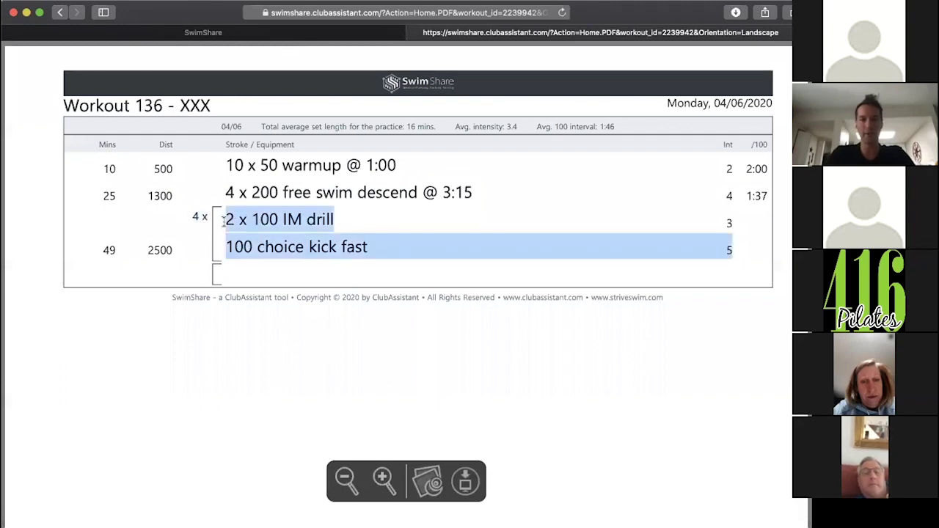
{"action": "left_click", "coordinate": [220, 222]}
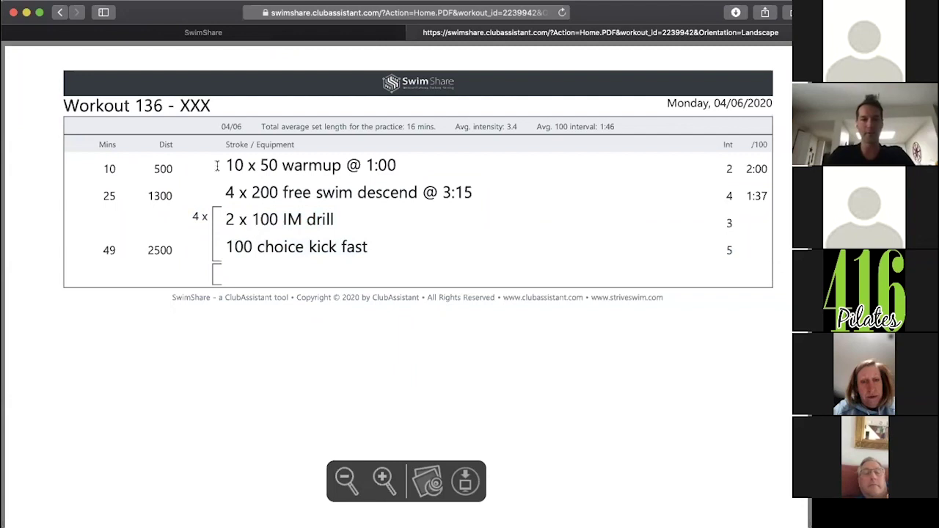
{"action": "left_click", "coordinate": [166, 35]}
- Set the interval to 2 minutes for the IM drill row and 1 minute 30 seconds for the choice kick fast row
{"action": "scroll", "coordinate": [308, 235], "scroll_direction": "up", "scroll_amount": 10}
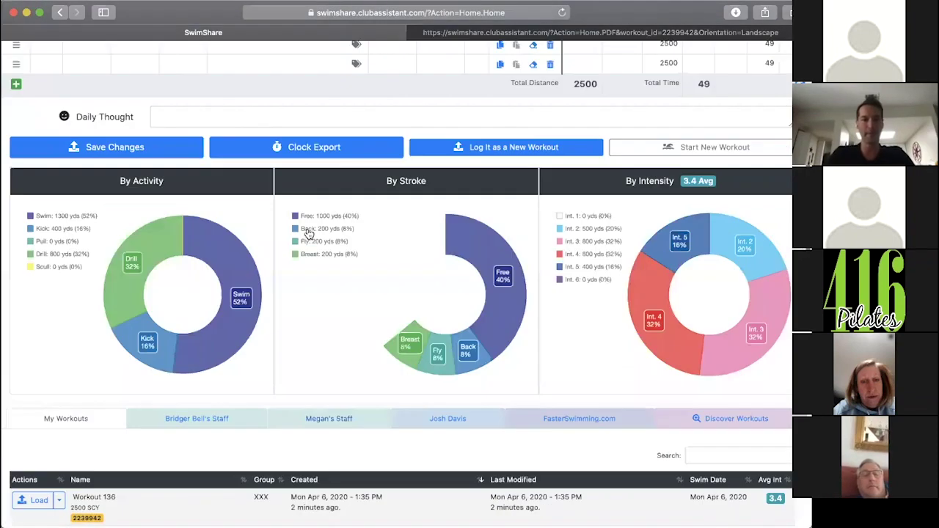
{"action": "scroll", "coordinate": [351, 248], "scroll_direction": "down", "scroll_amount": 1}
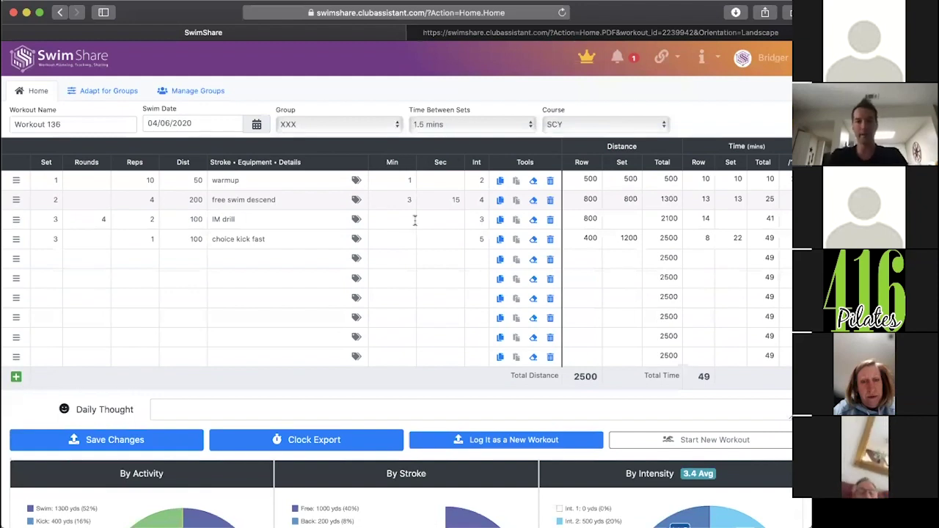
{"action": "left_click", "coordinate": [407, 220]}
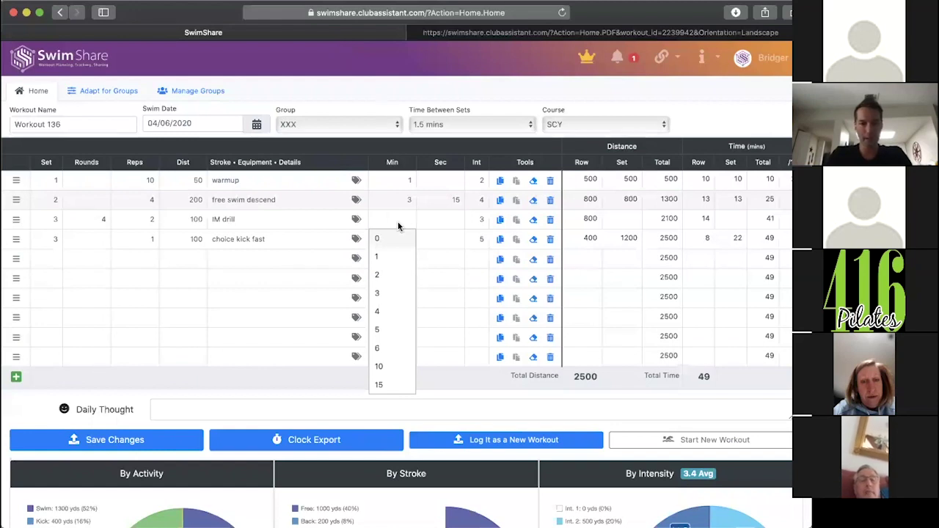
{"action": "left_click", "coordinate": [399, 274]}
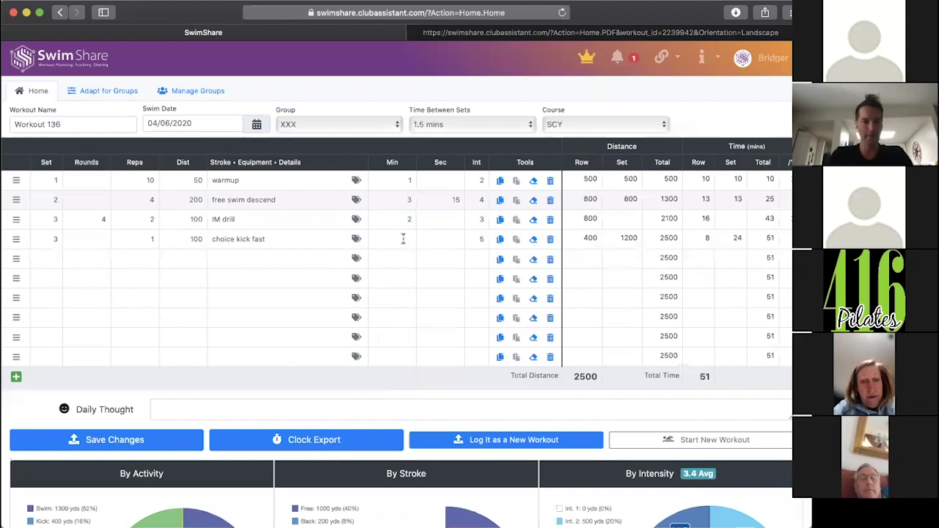
{"action": "left_click", "coordinate": [403, 240]}
{"action": "left_click", "coordinate": [398, 276]}
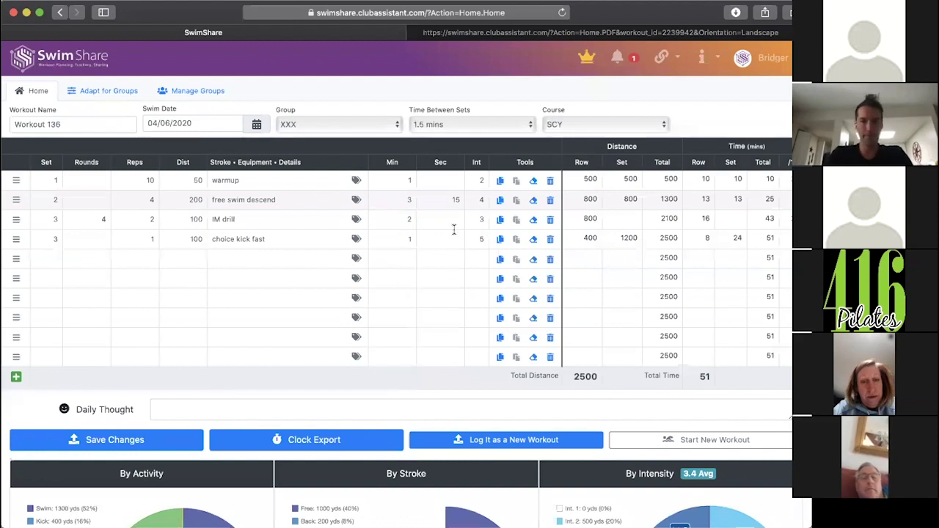
{"action": "left_click", "coordinate": [452, 238]}
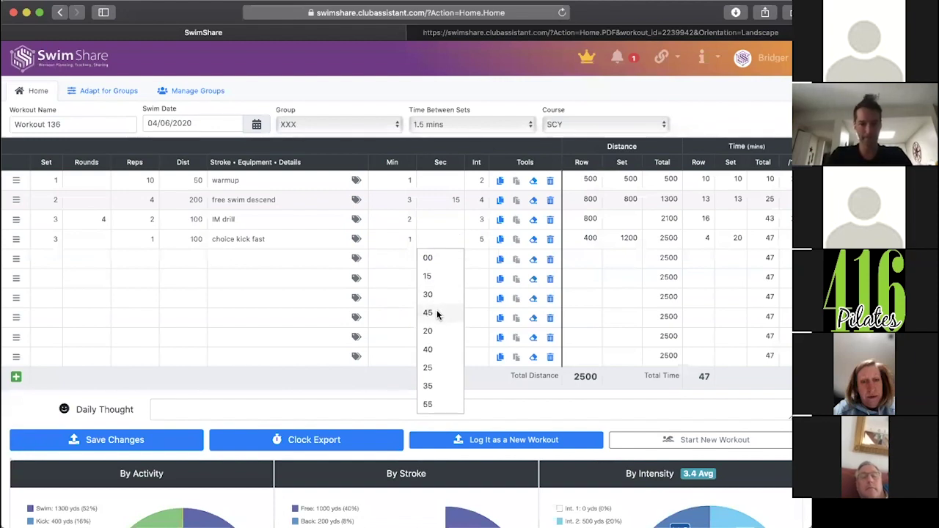
{"action": "left_click", "coordinate": [427, 294]}
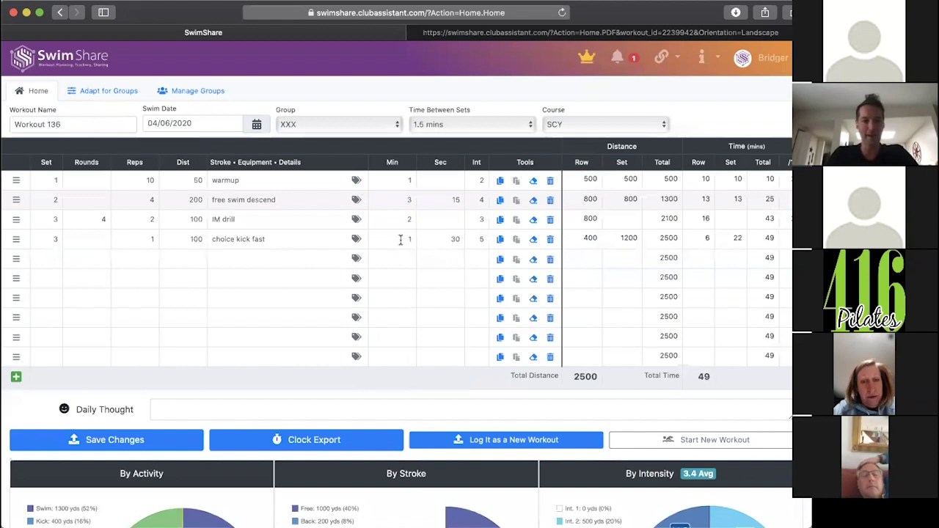
- Examine the workout's activity, stroke and intensity breakdown charts alongside its sets and the saved workouts list
{"action": "scroll", "coordinate": [436, 238], "scroll_direction": "down", "scroll_amount": 5}
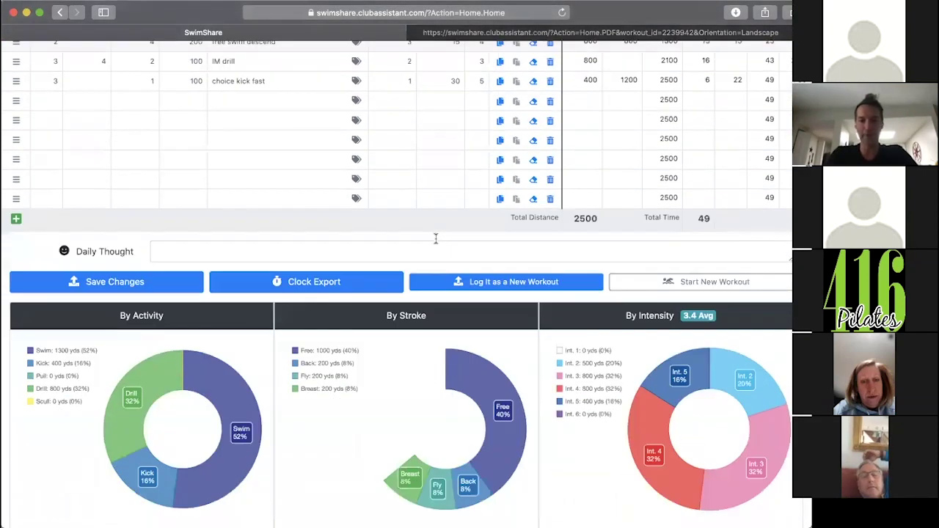
{"action": "scroll", "coordinate": [435, 242], "scroll_direction": "down", "scroll_amount": 1}
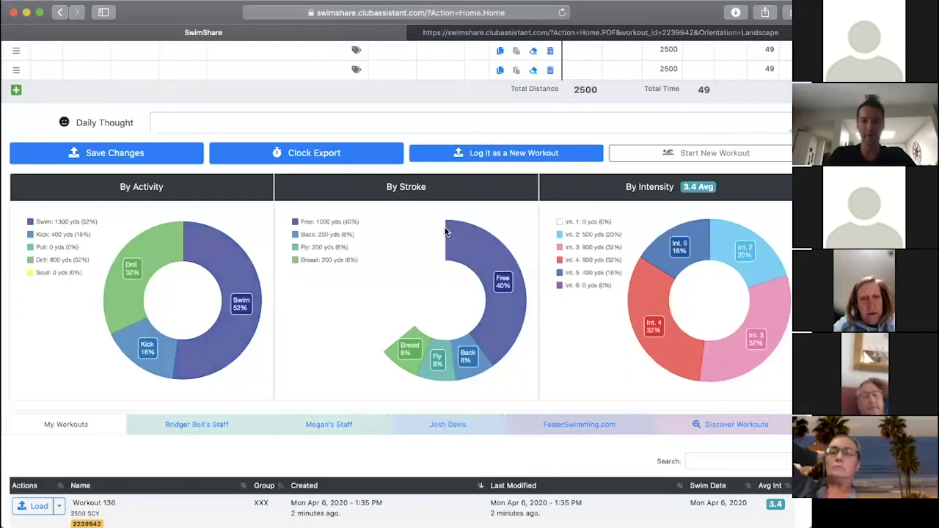
{"action": "scroll", "coordinate": [383, 330], "scroll_direction": "up", "scroll_amount": 5}
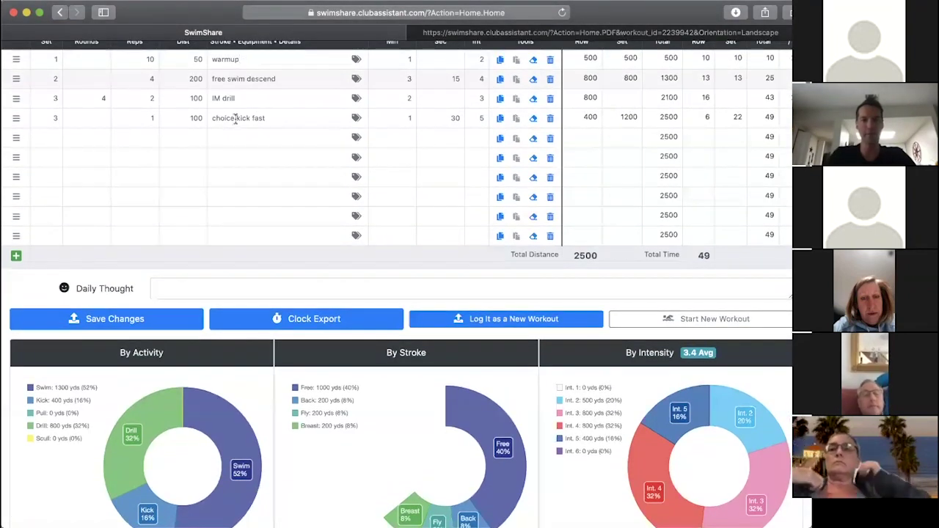
{"action": "scroll", "coordinate": [235, 117], "scroll_direction": "down", "scroll_amount": 9}
{"action": "scroll", "coordinate": [466, 147], "scroll_direction": "up", "scroll_amount": 1}
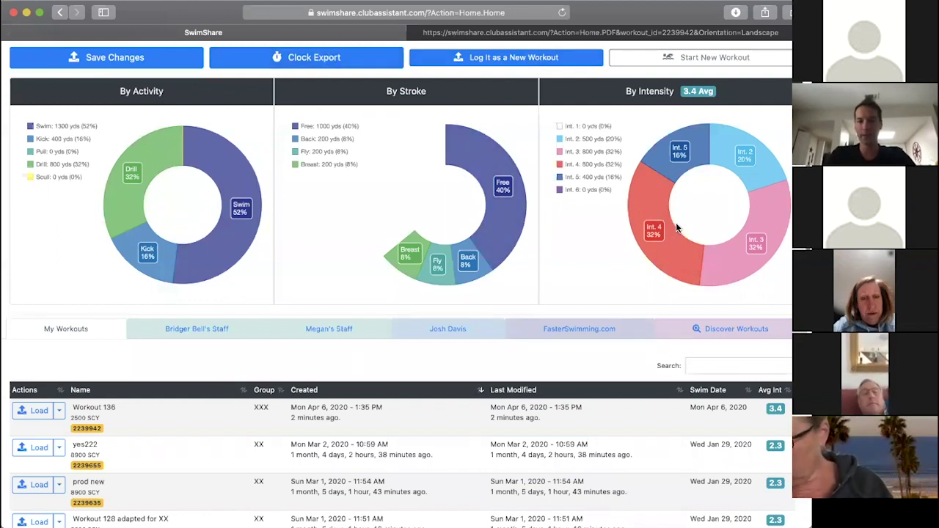
{"action": "scroll", "coordinate": [676, 227], "scroll_direction": "up", "scroll_amount": 1}
{"action": "scroll", "coordinate": [676, 228], "scroll_direction": "up", "scroll_amount": 4}
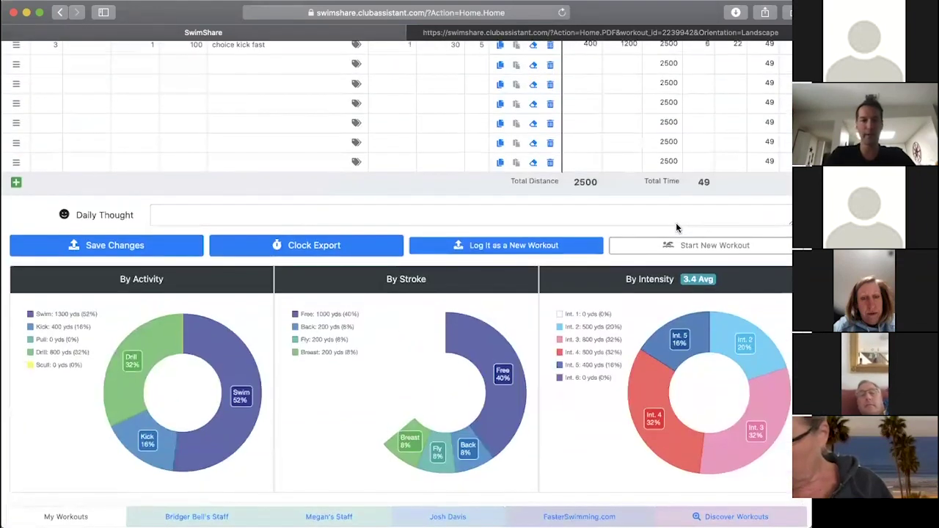
{"action": "scroll", "coordinate": [676, 227], "scroll_direction": "up", "scroll_amount": 5}
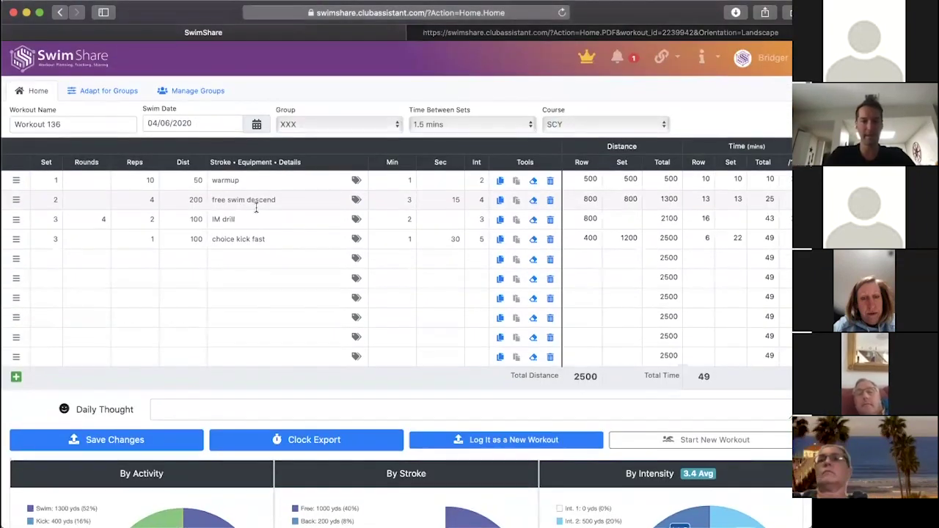
{"action": "scroll", "coordinate": [360, 209], "scroll_direction": "down", "scroll_amount": 7}
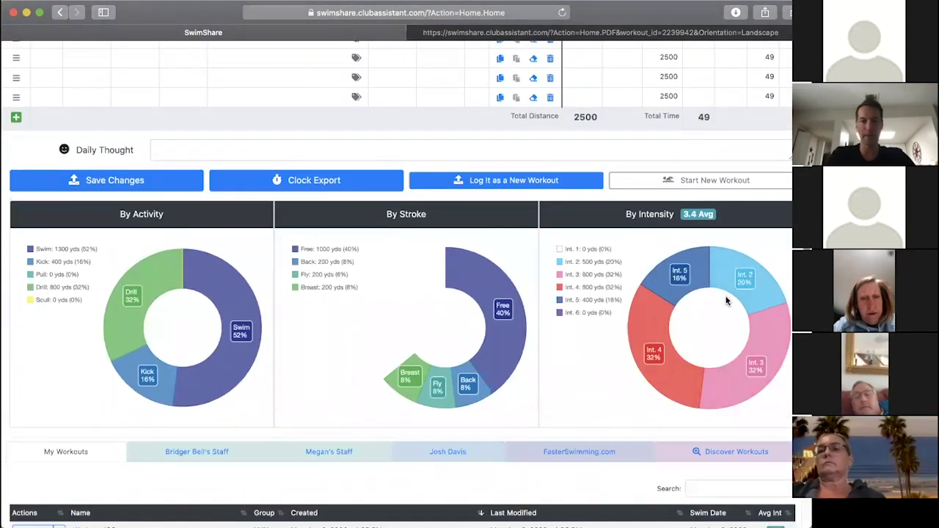
{"action": "scroll", "coordinate": [723, 294], "scroll_direction": "up", "scroll_amount": 5}
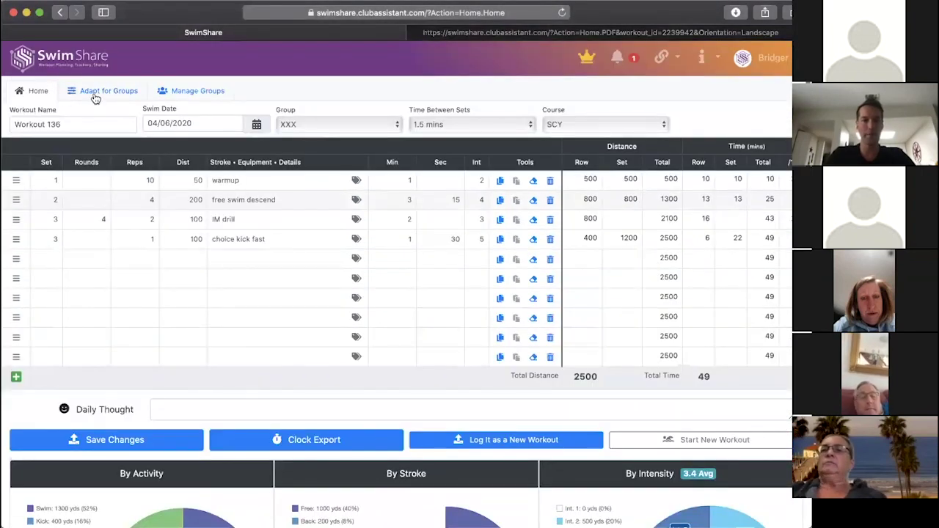
- Review how Workout 136 is adapted for groups XXX, XX and X, and return to the workout editor
{"action": "left_click", "coordinate": [100, 90]}
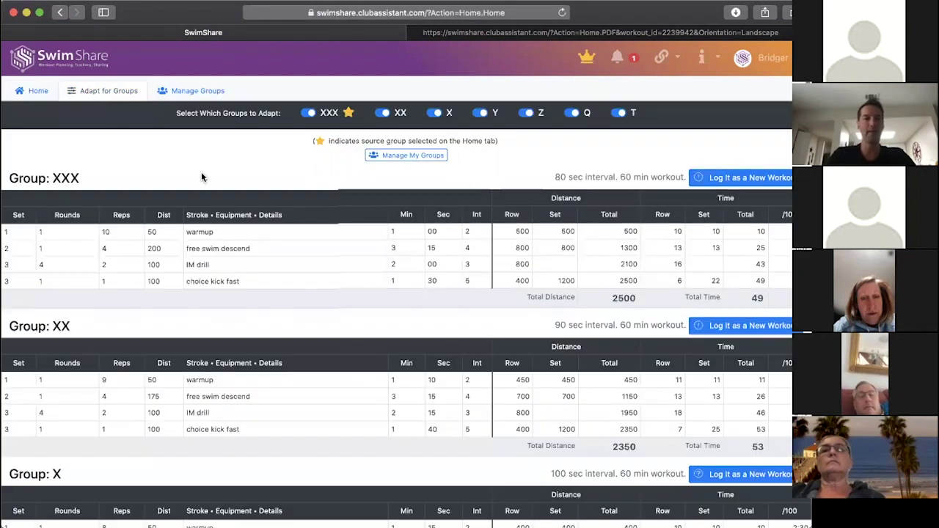
{"action": "scroll", "coordinate": [202, 176], "scroll_direction": "down", "scroll_amount": 3}
{"action": "scroll", "coordinate": [201, 173], "scroll_direction": "down", "scroll_amount": 2}
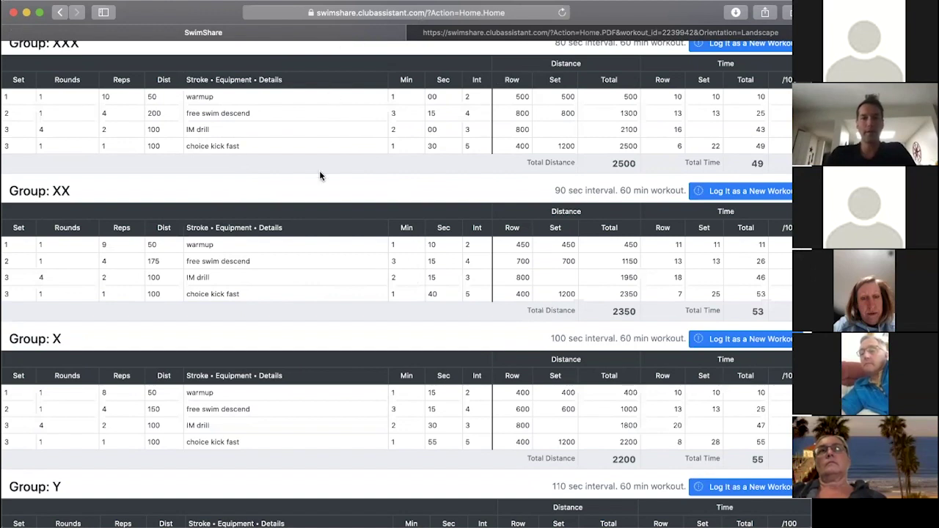
{"action": "scroll", "coordinate": [319, 176], "scroll_direction": "up", "scroll_amount": 3}
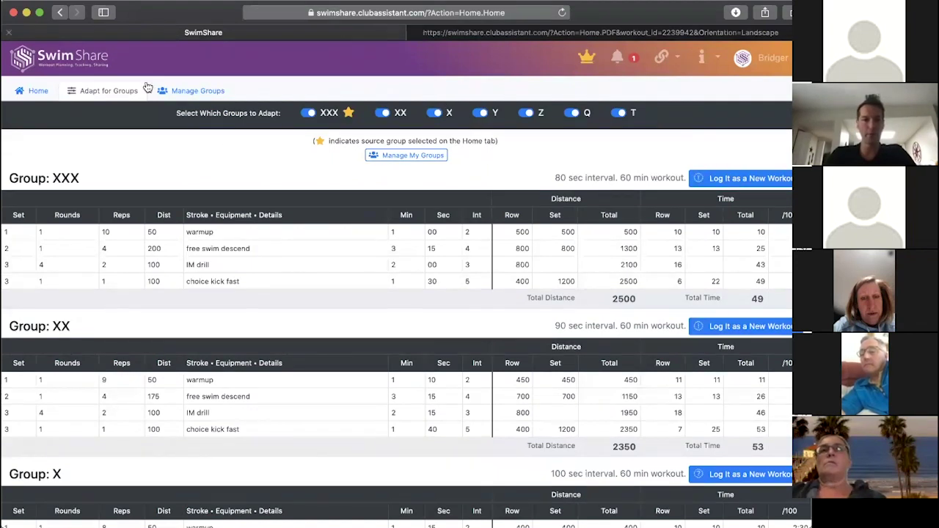
{"action": "left_click", "coordinate": [38, 91]}
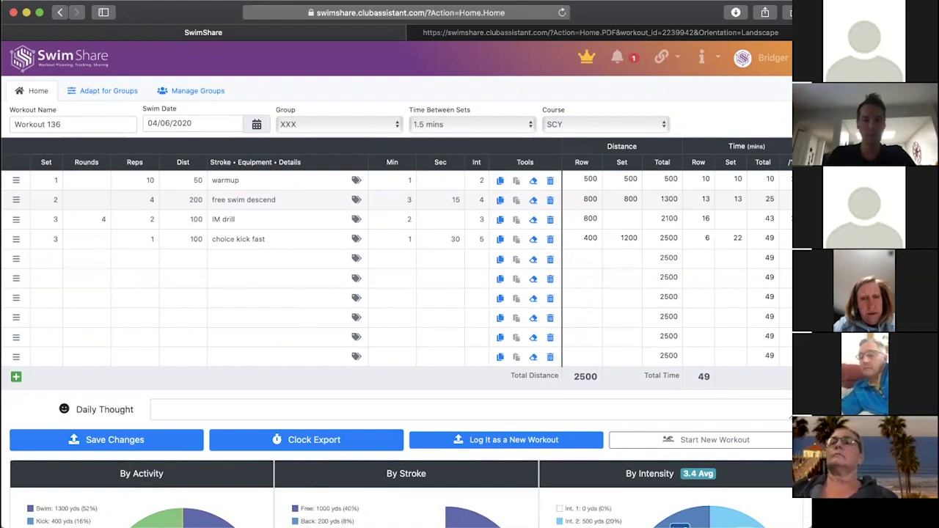
- Look through the saved workouts in the personal workout list below the breakdown charts
{"action": "scroll", "coordinate": [122, 285], "scroll_direction": "down", "scroll_amount": 10}
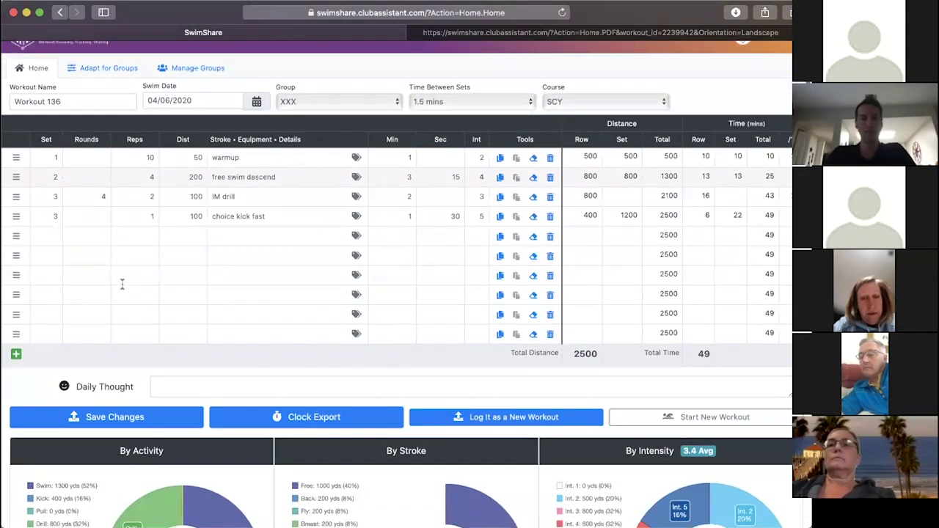
{"action": "scroll", "coordinate": [122, 288], "scroll_direction": "down", "scroll_amount": 2}
{"action": "scroll", "coordinate": [122, 287], "scroll_direction": "up", "scroll_amount": 5}
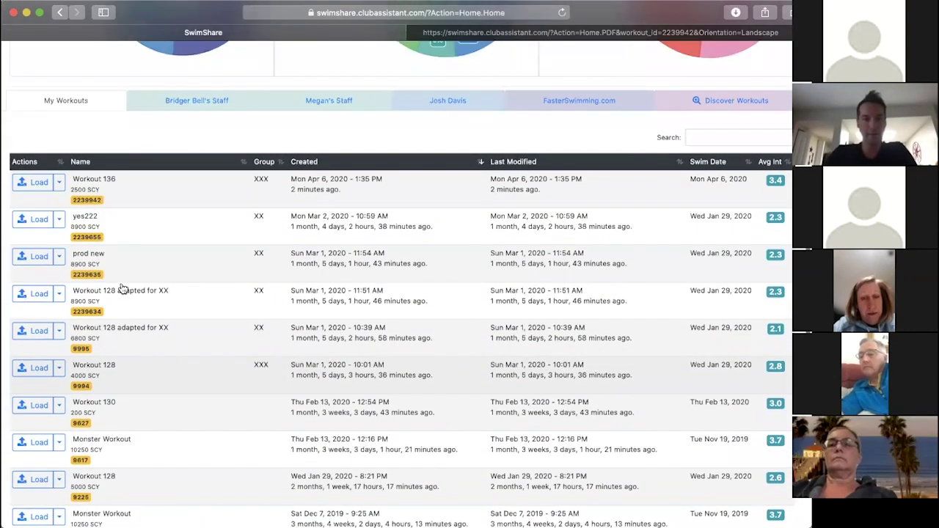
{"action": "scroll", "coordinate": [121, 287], "scroll_direction": "up", "scroll_amount": 1}
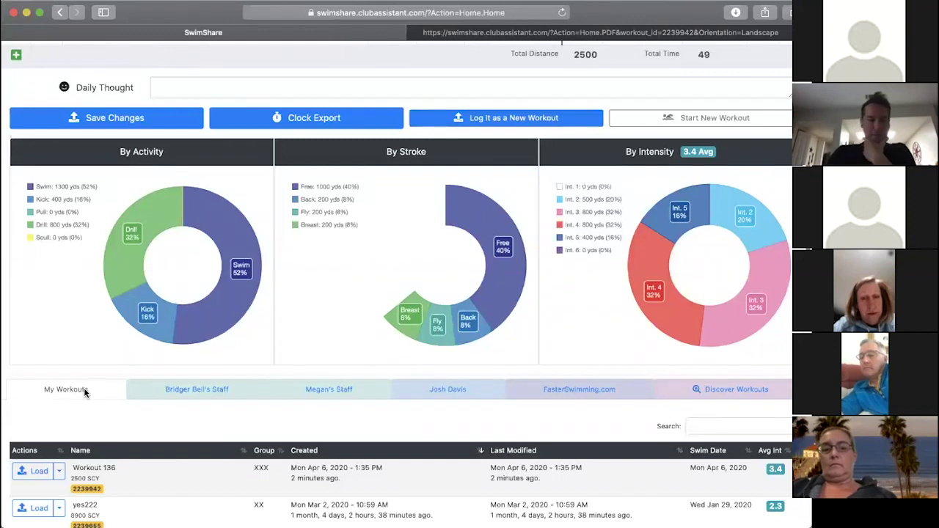
{"action": "scroll", "coordinate": [84, 392], "scroll_direction": "down", "scroll_amount": 5}
{"action": "scroll", "coordinate": [84, 389], "scroll_direction": "up", "scroll_amount": 2}
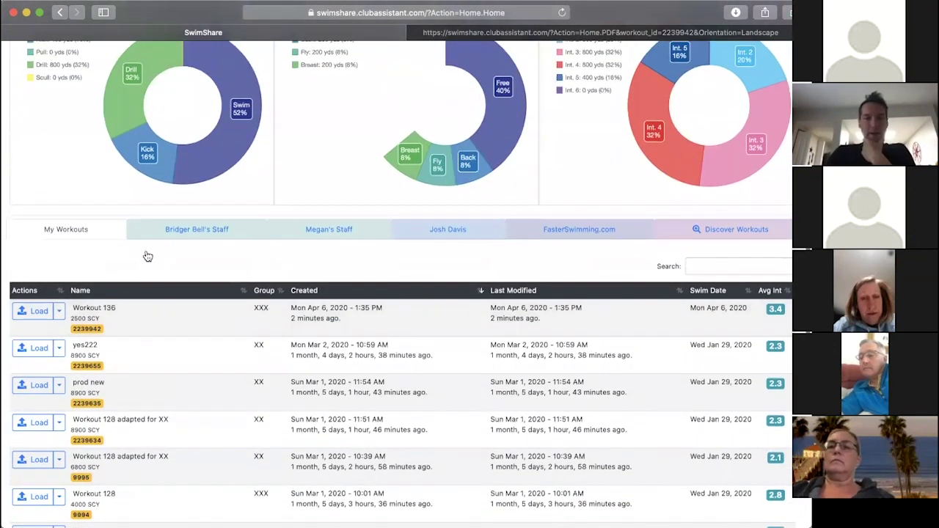
- Show the workouts shared by the account's own staff and look through the list
{"action": "left_click", "coordinate": [169, 230]}
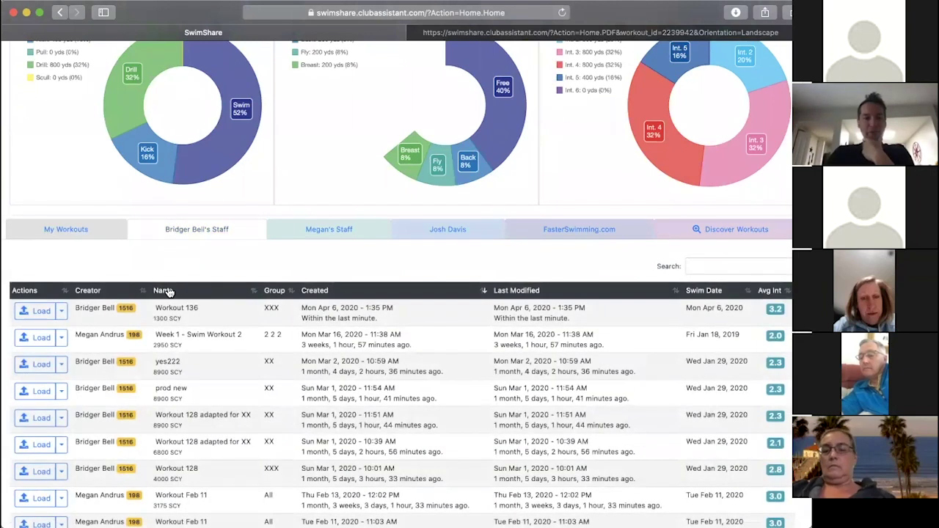
{"action": "scroll", "coordinate": [167, 293], "scroll_direction": "down", "scroll_amount": 1}
{"action": "scroll", "coordinate": [168, 293], "scroll_direction": "down", "scroll_amount": 2}
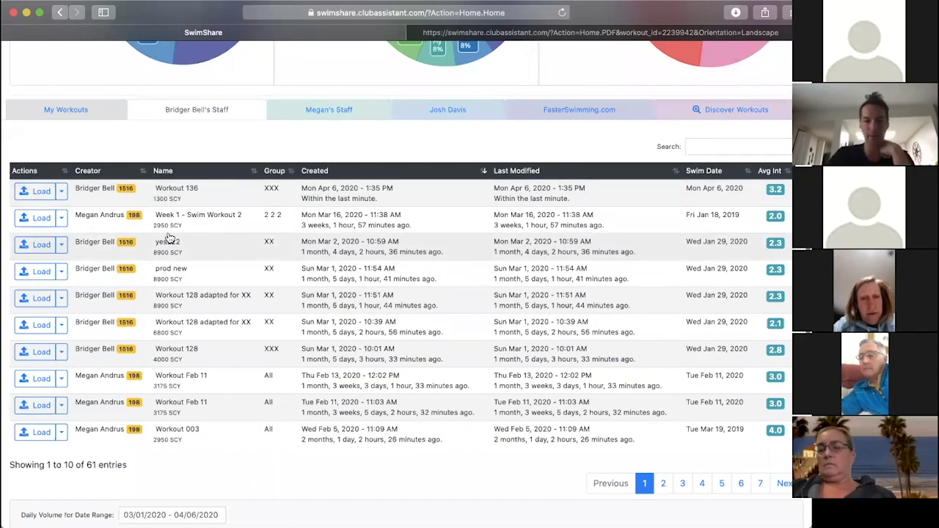
{"action": "scroll", "coordinate": [168, 238], "scroll_direction": "up", "scroll_amount": 1}
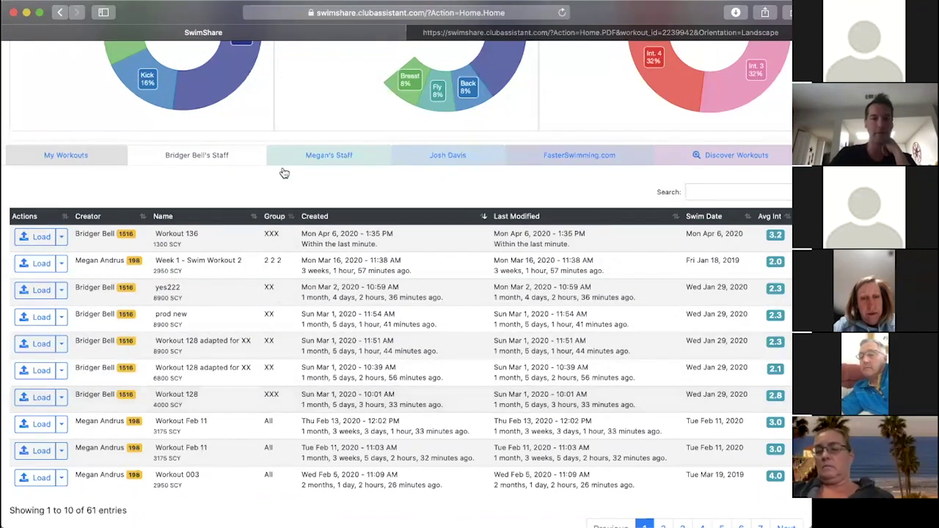
- Show the free Josh Davis workouts and look through the available practices
{"action": "left_click", "coordinate": [443, 157]}
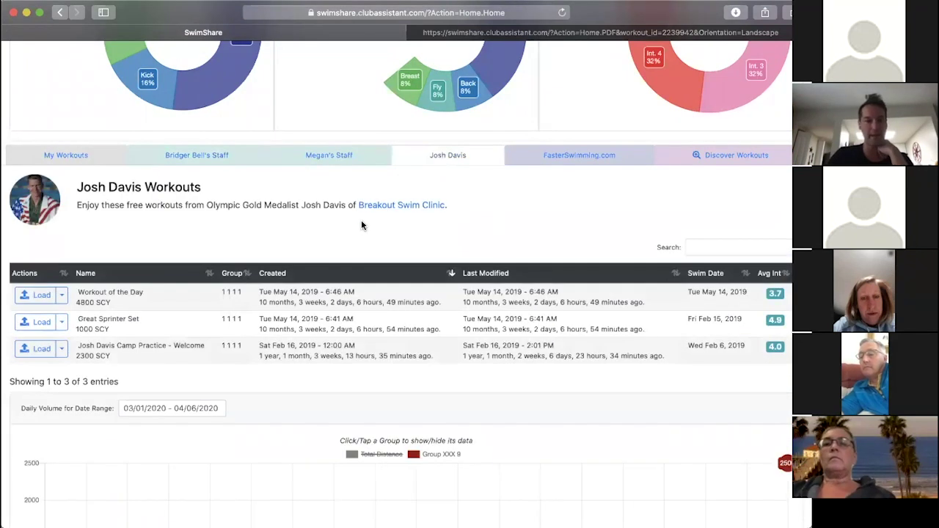
{"action": "scroll", "coordinate": [361, 220], "scroll_direction": "down", "scroll_amount": 1}
{"action": "scroll", "coordinate": [361, 224], "scroll_direction": "down", "scroll_amount": 1}
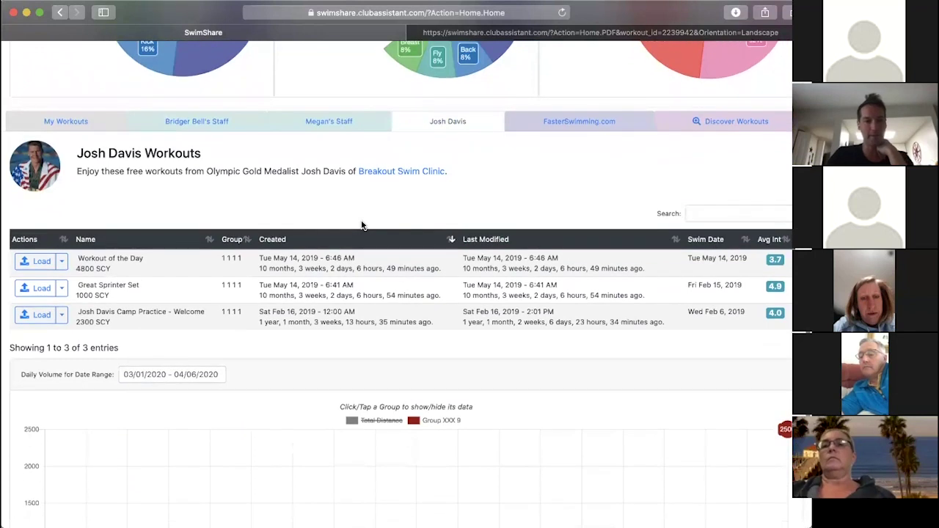
{"action": "scroll", "coordinate": [361, 227], "scroll_direction": "down", "scroll_amount": 1}
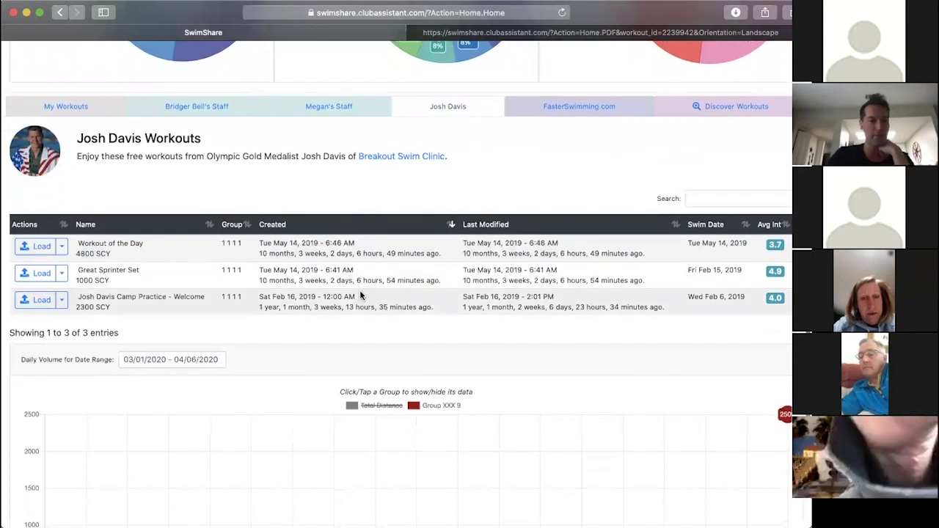
{"action": "scroll", "coordinate": [360, 293], "scroll_direction": "up", "scroll_amount": 3}
{"action": "scroll", "coordinate": [360, 294], "scroll_direction": "up", "scroll_amount": 2}
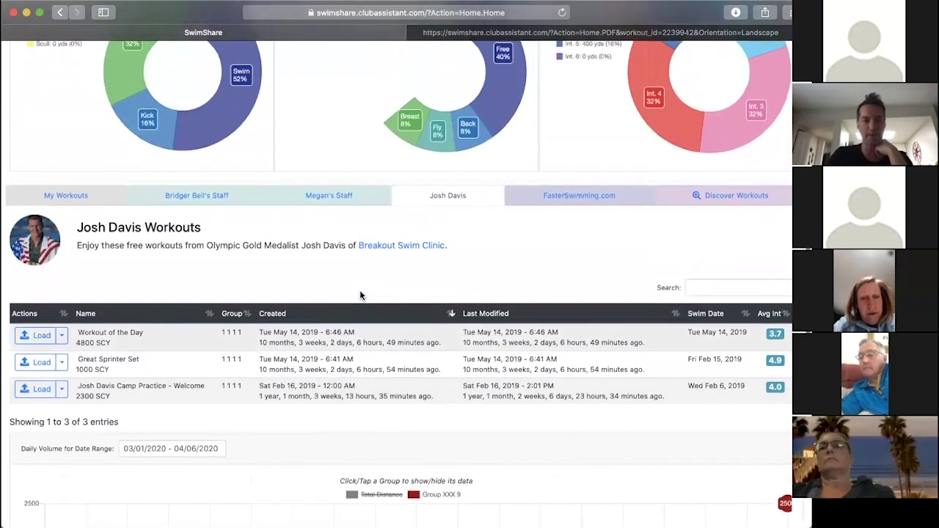
{"action": "scroll", "coordinate": [359, 296], "scroll_direction": "up", "scroll_amount": 1}
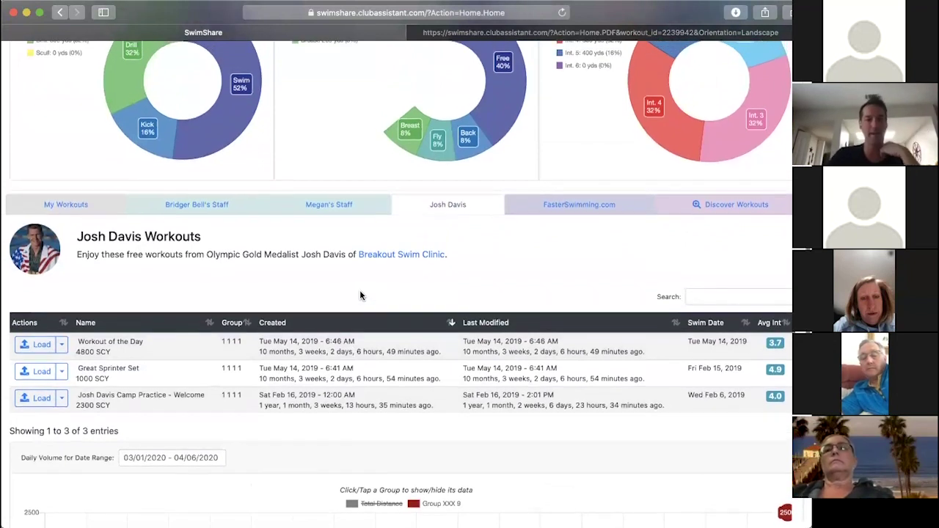
- Load the Josh Davis Camp Practice - Welcome workout into the editor and view its sets
{"action": "scroll", "coordinate": [260, 281], "scroll_direction": "down", "scroll_amount": 4}
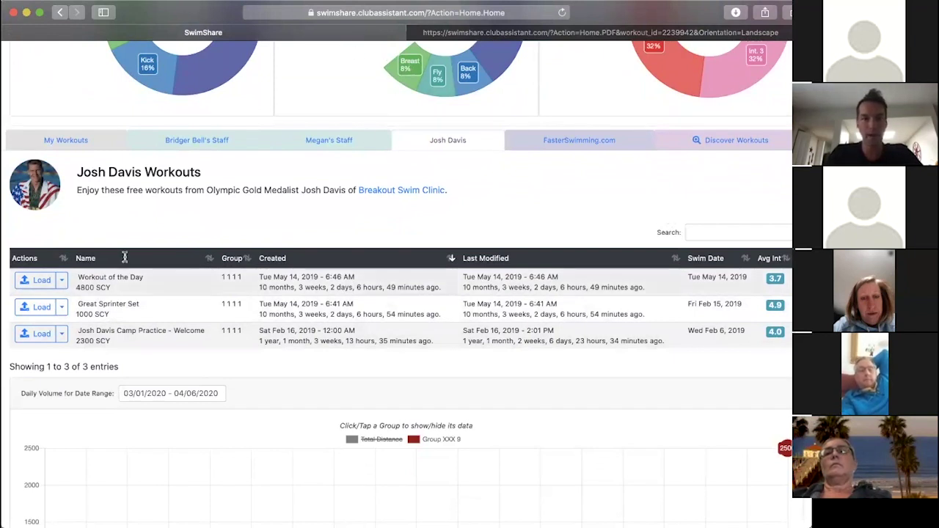
{"action": "left_click", "coordinate": [40, 335]}
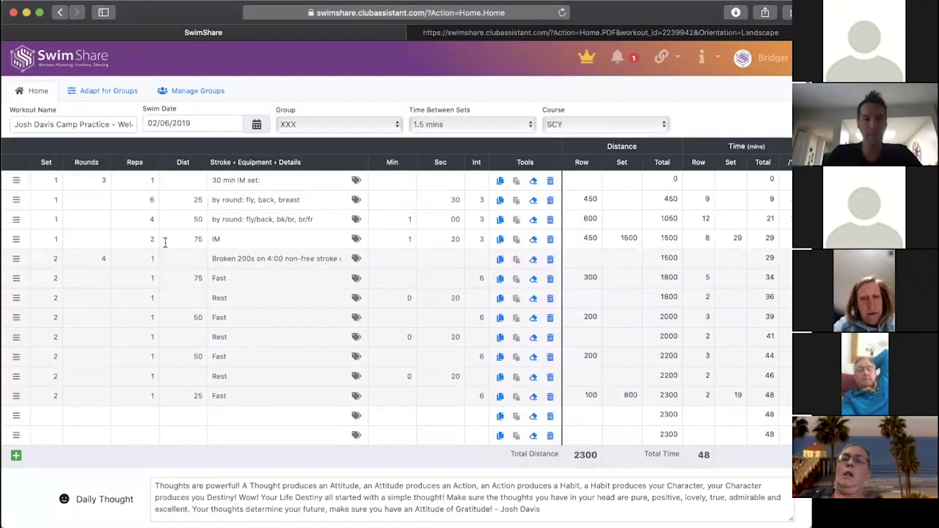
{"action": "scroll", "coordinate": [154, 176], "scroll_direction": "down", "scroll_amount": 1}
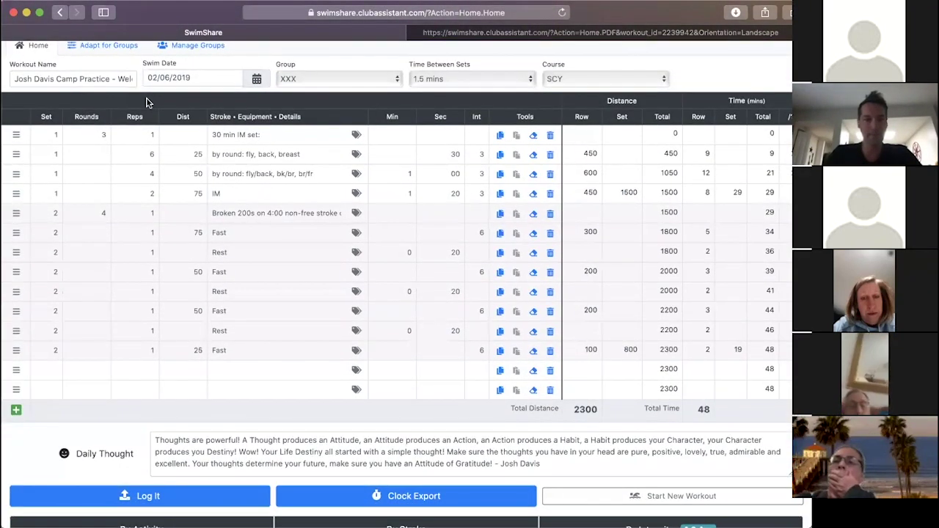
- Open the Josh Davis Camp Practice - Welcome workout as a PDF and read the daily thought at its head
{"action": "scroll", "coordinate": [147, 102], "scroll_direction": "down", "scroll_amount": 10}
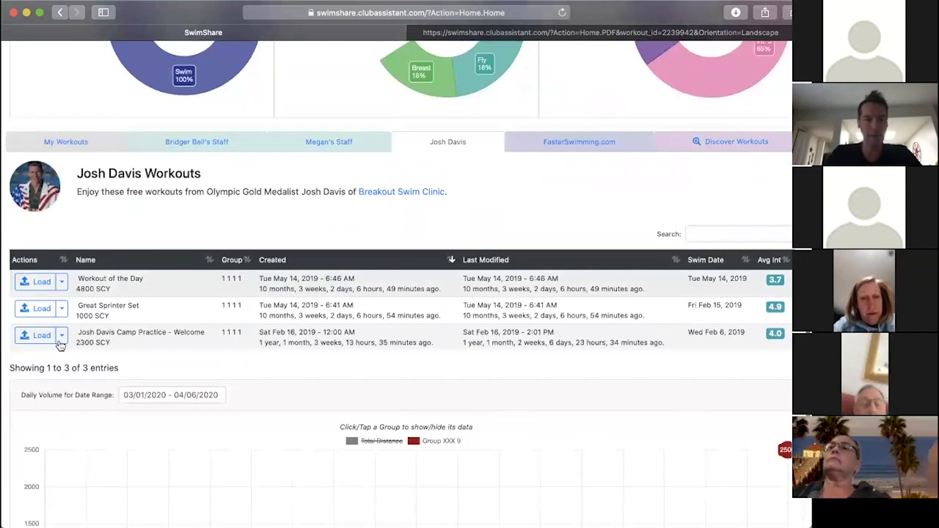
{"action": "left_click", "coordinate": [61, 337]}
{"action": "left_click", "coordinate": [136, 282]}
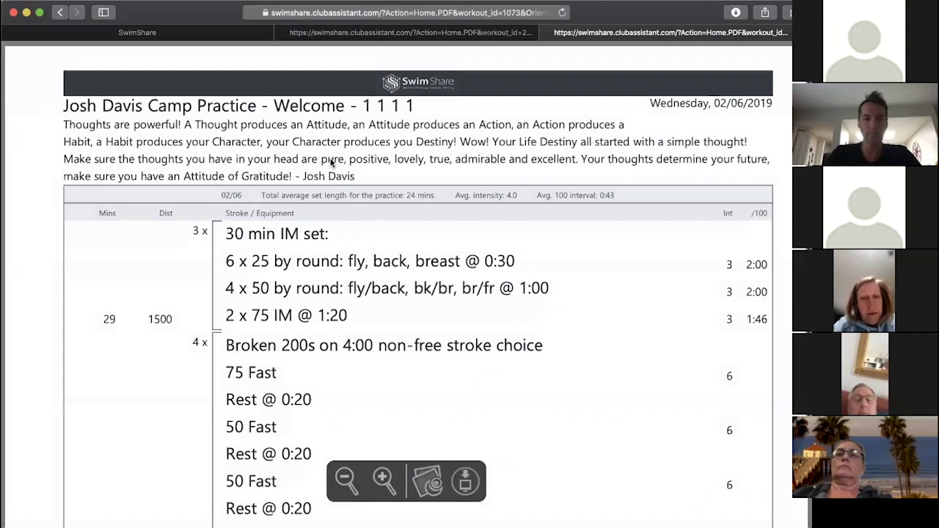
{"action": "scroll", "coordinate": [331, 163], "scroll_direction": "down", "scroll_amount": 3}
{"action": "scroll", "coordinate": [330, 163], "scroll_direction": "up", "scroll_amount": 1}
{"action": "left_click_drag", "start_coordinate": [62, 125], "coordinate": [361, 179]}
{"action": "left_click", "coordinate": [370, 178]}
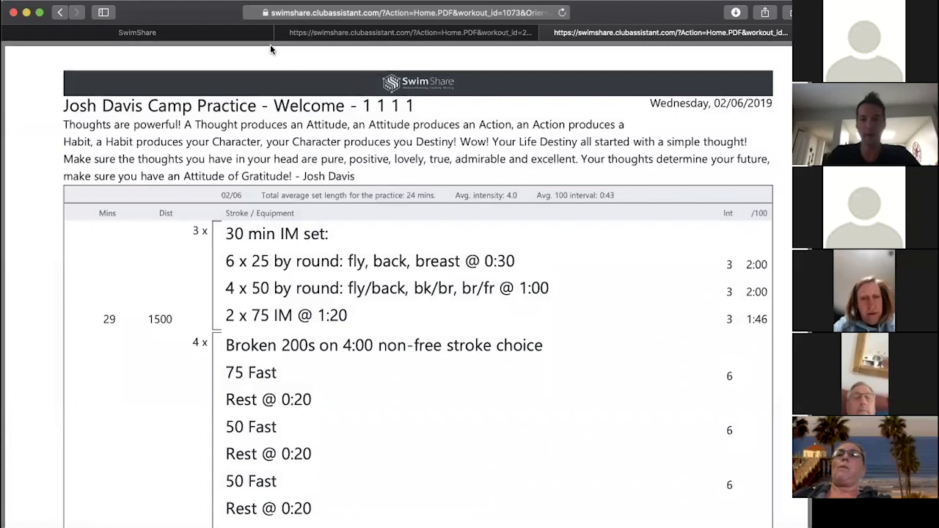
- Return to the workout editor and examine the loaded camp practice's set rows and daily thought
{"action": "left_click", "coordinate": [156, 33]}
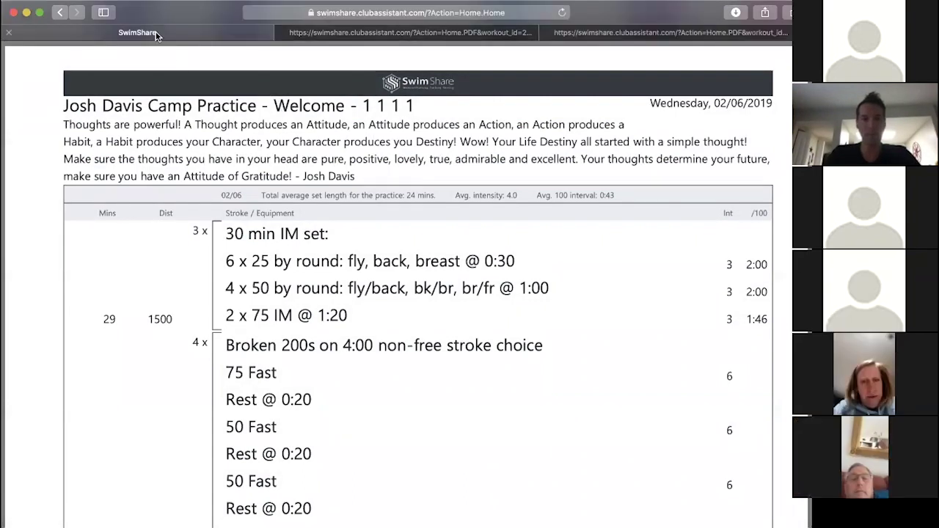
{"action": "scroll", "coordinate": [246, 155], "scroll_direction": "up", "scroll_amount": 10}
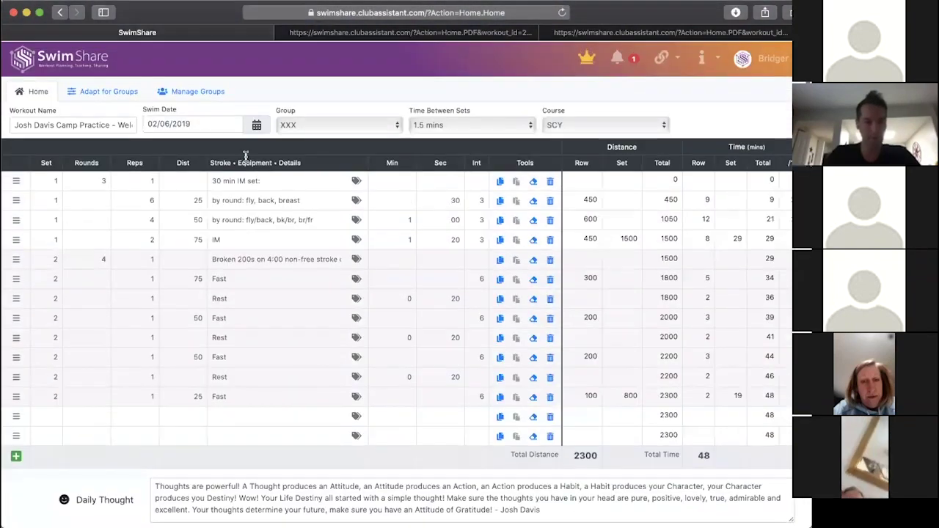
{"action": "scroll", "coordinate": [245, 155], "scroll_direction": "down", "scroll_amount": 2}
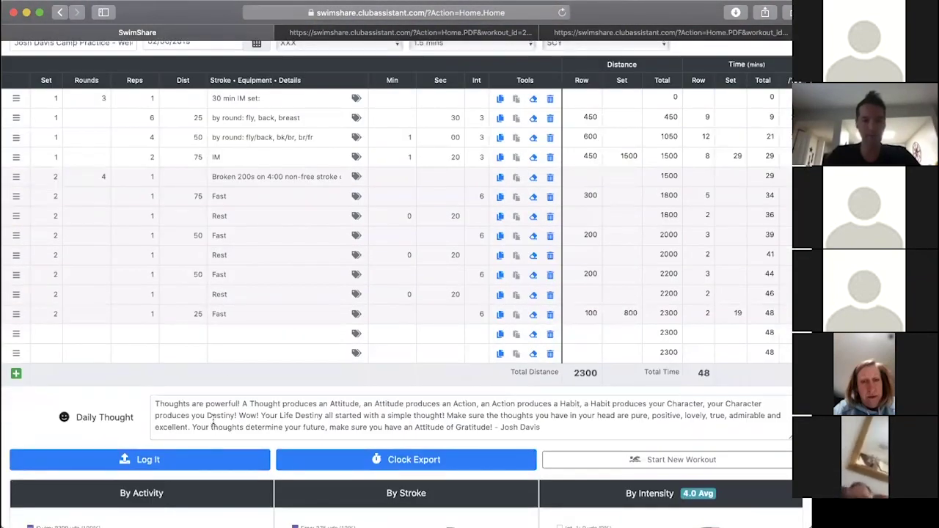
{"action": "scroll", "coordinate": [213, 420], "scroll_direction": "down", "scroll_amount": 6}
{"action": "scroll", "coordinate": [213, 420], "scroll_direction": "up", "scroll_amount": 8}
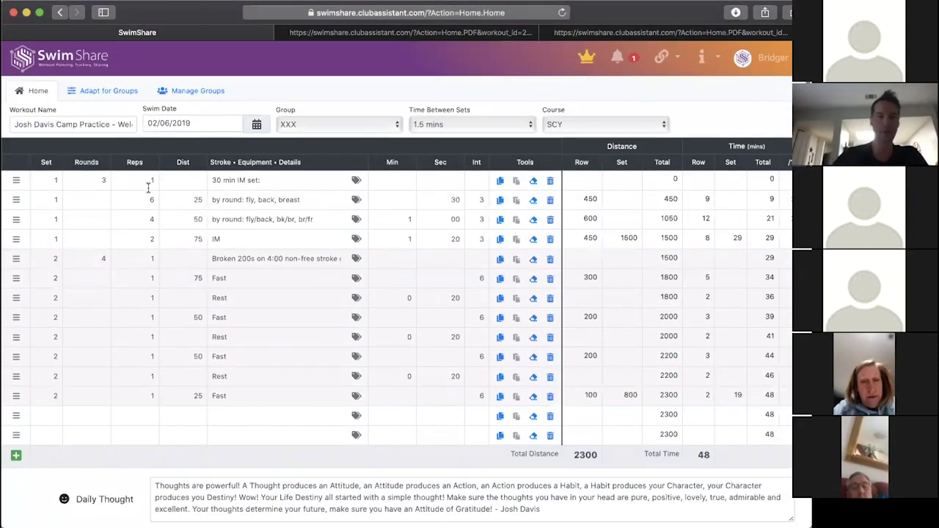
{"action": "scroll", "coordinate": [149, 184], "scroll_direction": "down", "scroll_amount": 3}
{"action": "scroll", "coordinate": [522, 94], "scroll_direction": "down", "scroll_amount": 8}
- Go back to the camp practice PDF and examine how the 30 min IM set and broken 200s are laid out
{"action": "left_click", "coordinate": [595, 31]}
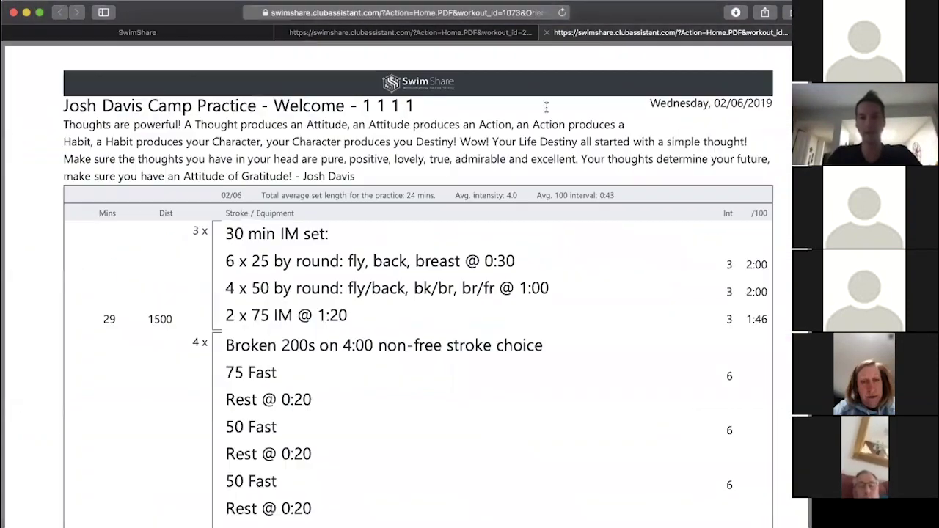
{"action": "scroll", "coordinate": [485, 244], "scroll_direction": "down", "scroll_amount": 3}
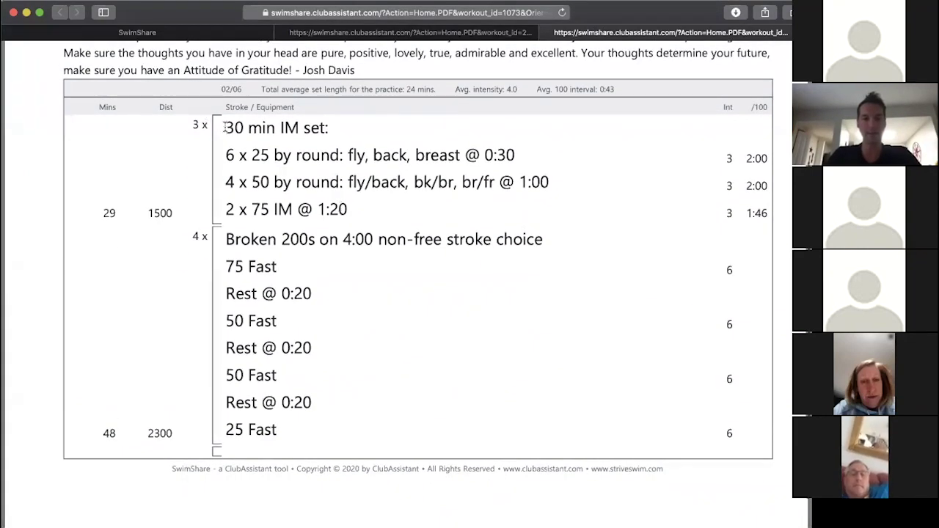
{"action": "left_click_drag", "start_coordinate": [220, 129], "coordinate": [351, 211]}
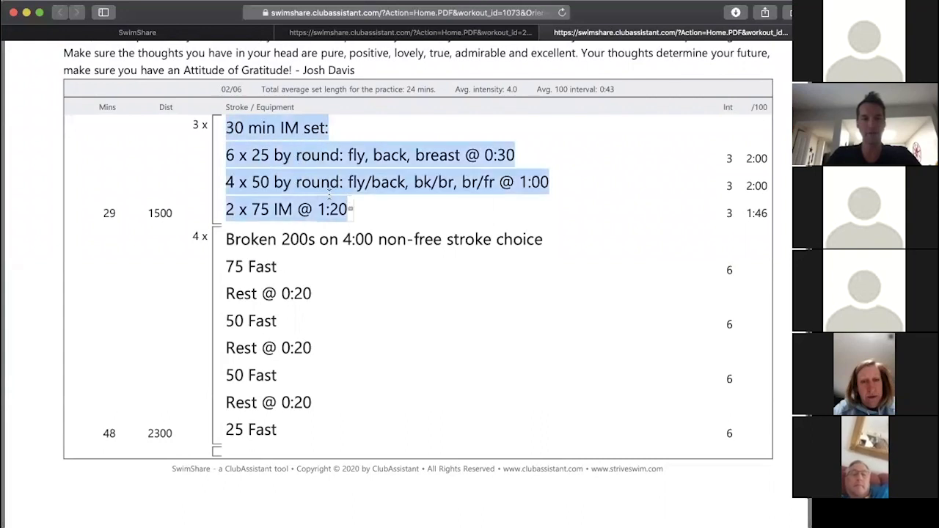
{"action": "left_click", "coordinate": [282, 211]}
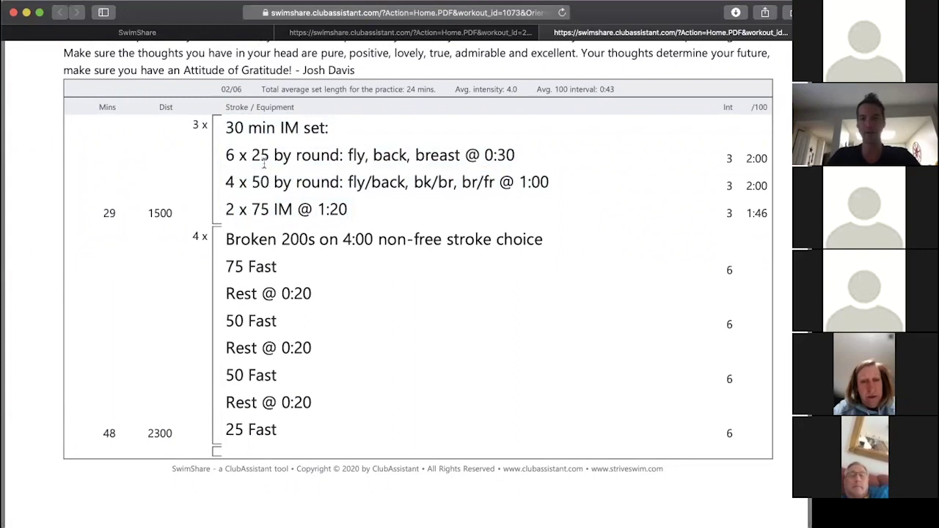
{"action": "scroll", "coordinate": [265, 165], "scroll_direction": "up", "scroll_amount": 3}
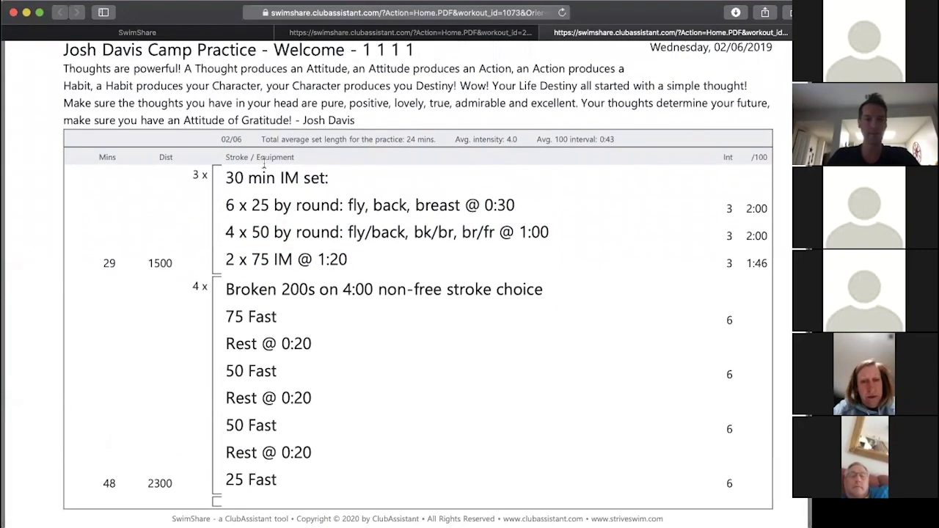
- Return to the editor and examine the camp practice's activity, stroke and intensity charts alongside its sets and the Josh Davis list
{"action": "left_click", "coordinate": [215, 32]}
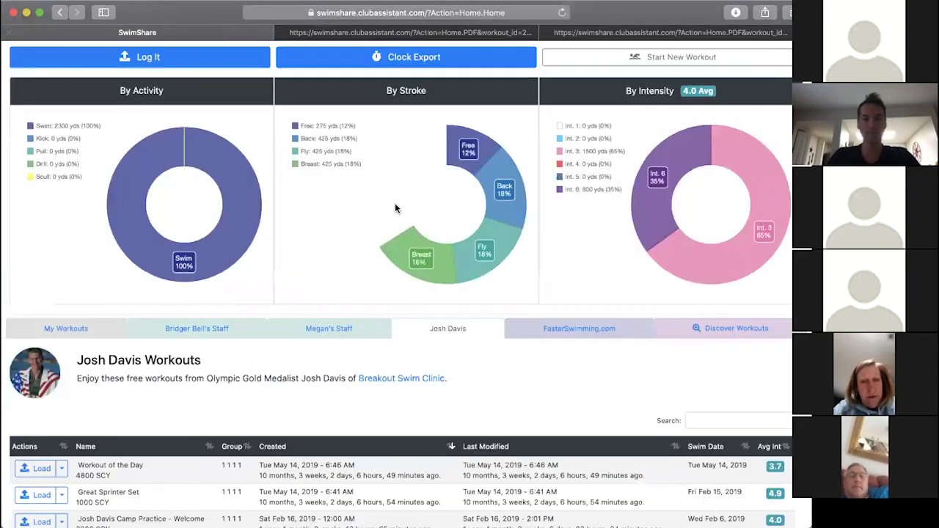
{"action": "scroll", "coordinate": [548, 133], "scroll_direction": "up", "scroll_amount": 4}
{"action": "scroll", "coordinate": [547, 133], "scroll_direction": "down", "scroll_amount": 6}
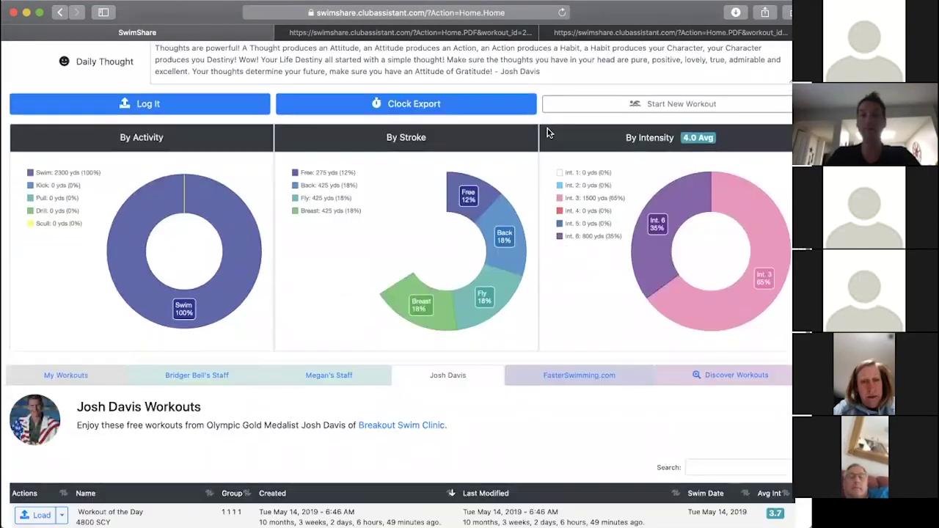
{"action": "scroll", "coordinate": [548, 133], "scroll_direction": "up", "scroll_amount": 10}
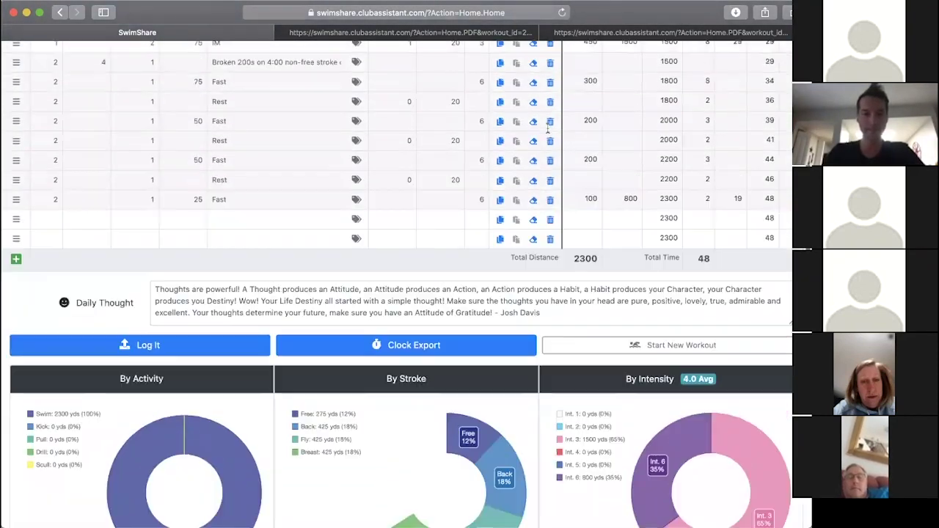
{"action": "scroll", "coordinate": [548, 129], "scroll_direction": "down", "scroll_amount": 4}
{"action": "scroll", "coordinate": [548, 129], "scroll_direction": "down", "scroll_amount": 6}
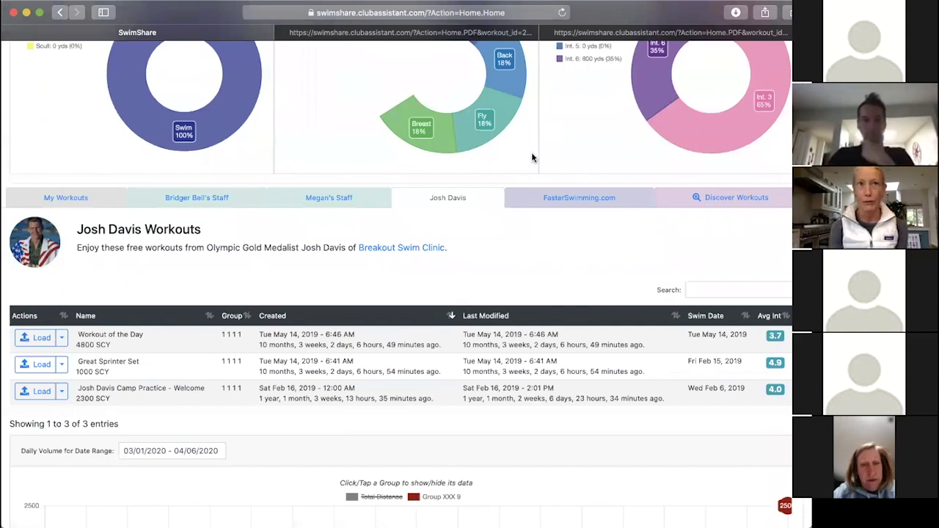
- Open the personal workout list and review the logged workouts with their group column
{"action": "scroll", "coordinate": [538, 155], "scroll_direction": "up", "scroll_amount": 15}
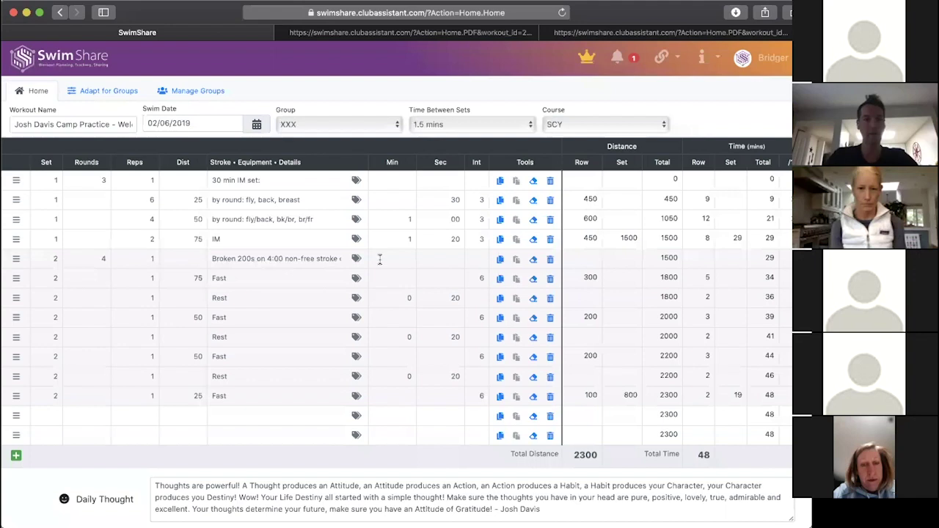
{"action": "scroll", "coordinate": [380, 259], "scroll_direction": "down", "scroll_amount": 10}
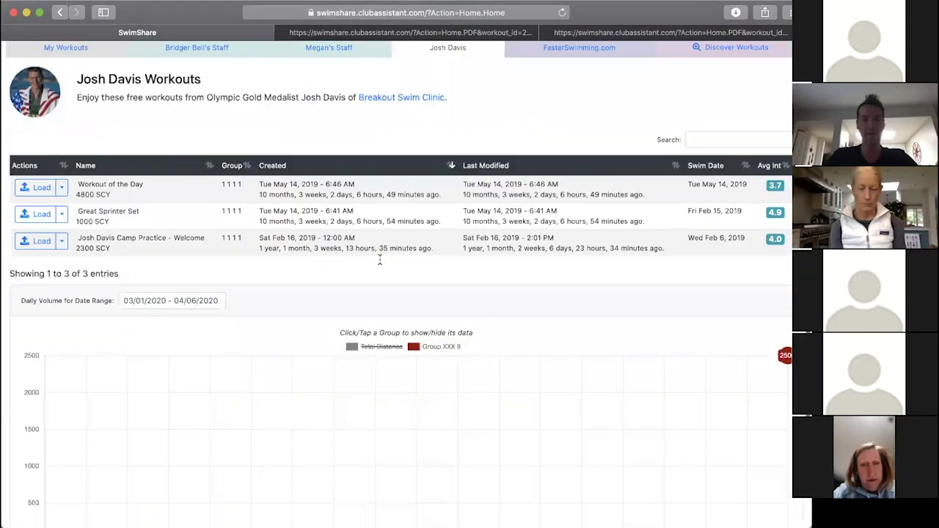
{"action": "scroll", "coordinate": [381, 260], "scroll_direction": "up", "scroll_amount": 3}
{"action": "left_click", "coordinate": [65, 153]}
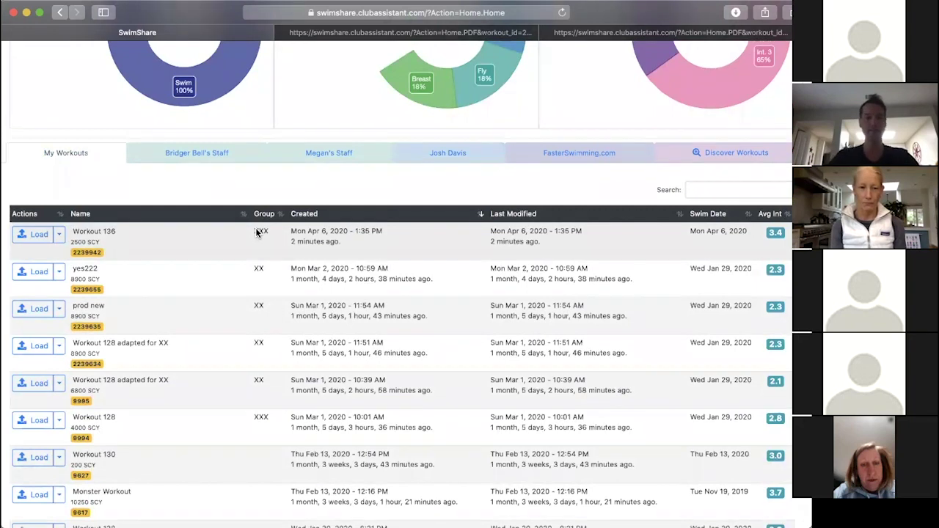
{"action": "scroll", "coordinate": [273, 235], "scroll_direction": "down", "scroll_amount": 3}
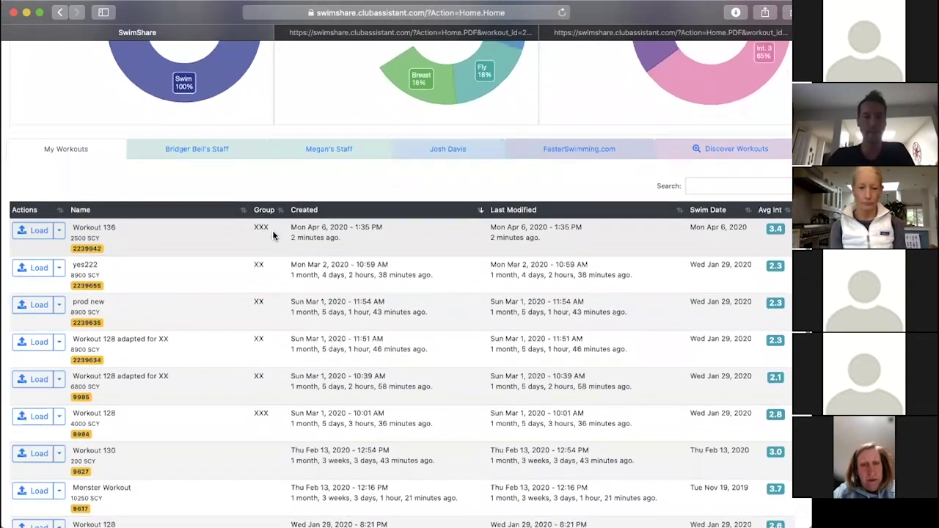
{"action": "scroll", "coordinate": [273, 235], "scroll_direction": "up", "scroll_amount": 2}
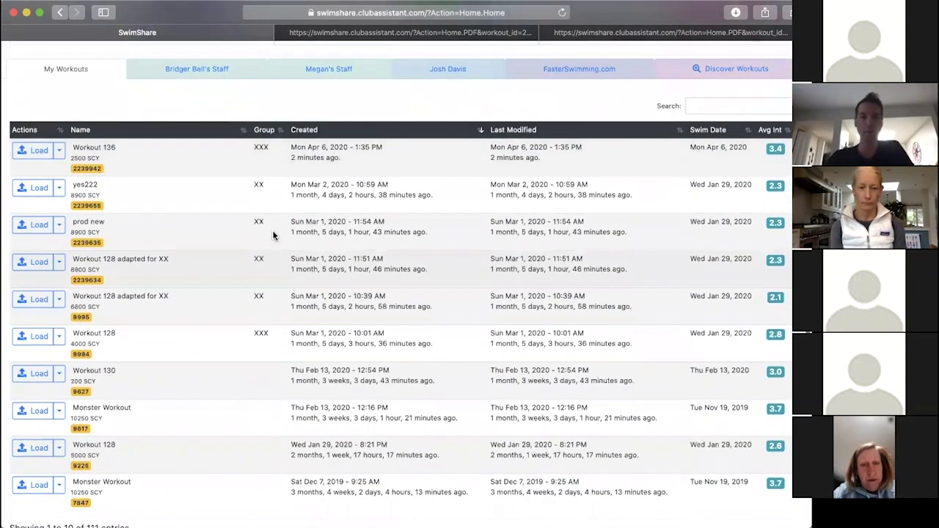
- View the group options available for the loaded camp practice, keeping XXX selected
{"action": "scroll", "coordinate": [273, 235], "scroll_direction": "up", "scroll_amount": 10}
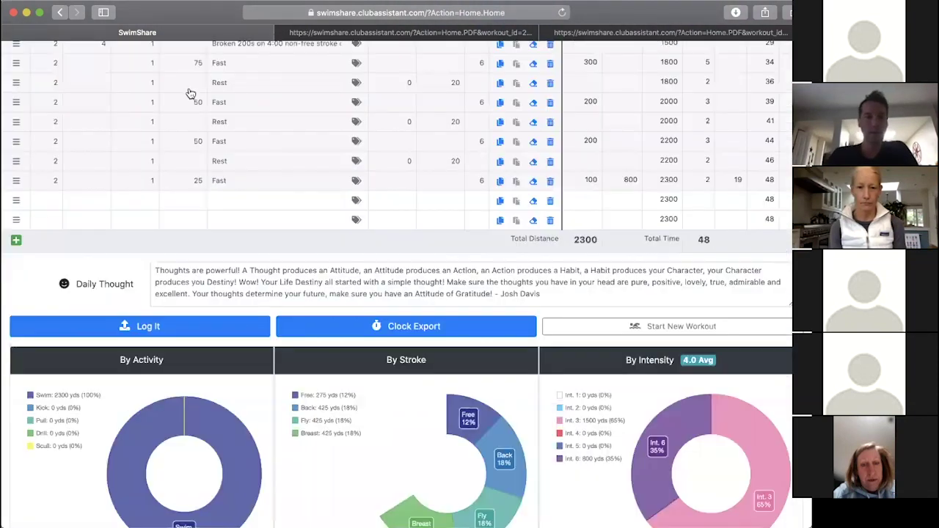
{"action": "left_click", "coordinate": [304, 124]}
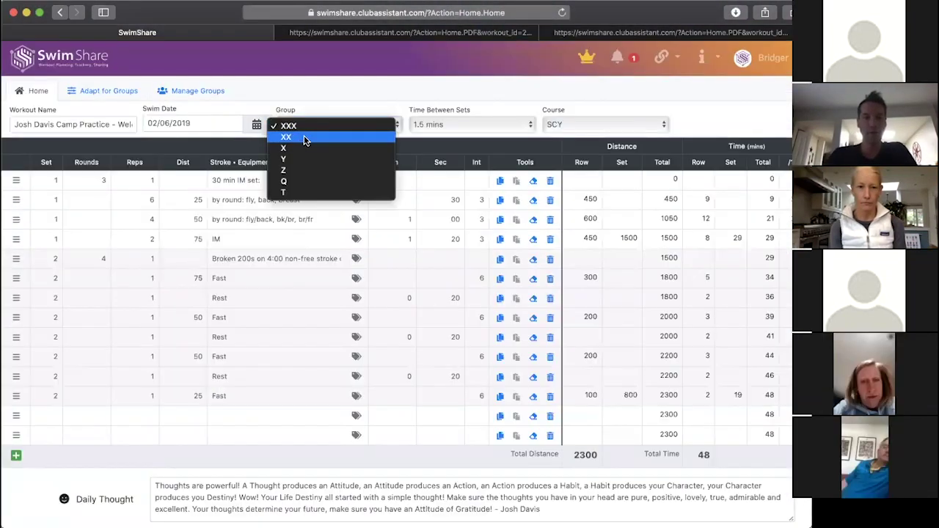
{"action": "left_click", "coordinate": [324, 89]}
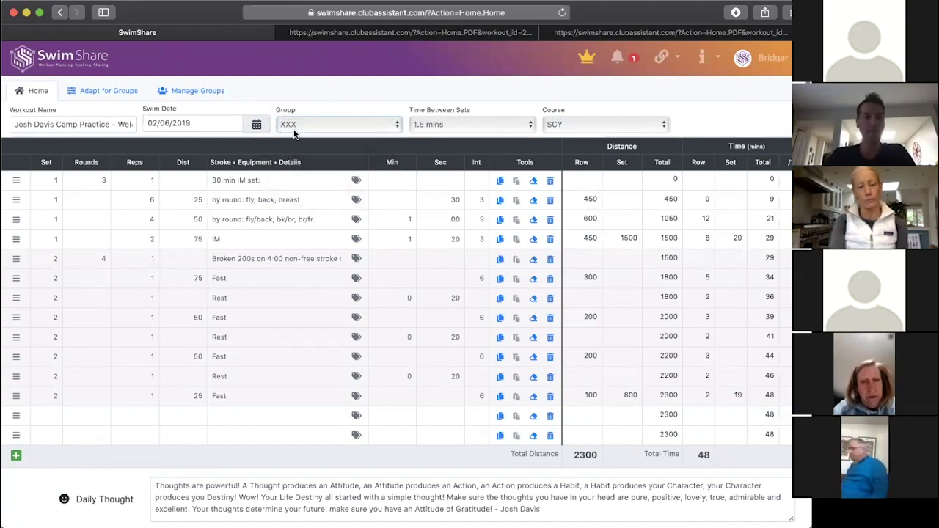
- Sort the personal workout list by group in descending order
{"action": "scroll", "coordinate": [293, 134], "scroll_direction": "down", "scroll_amount": 10}
{"action": "scroll", "coordinate": [279, 132], "scroll_direction": "down", "scroll_amount": 10}
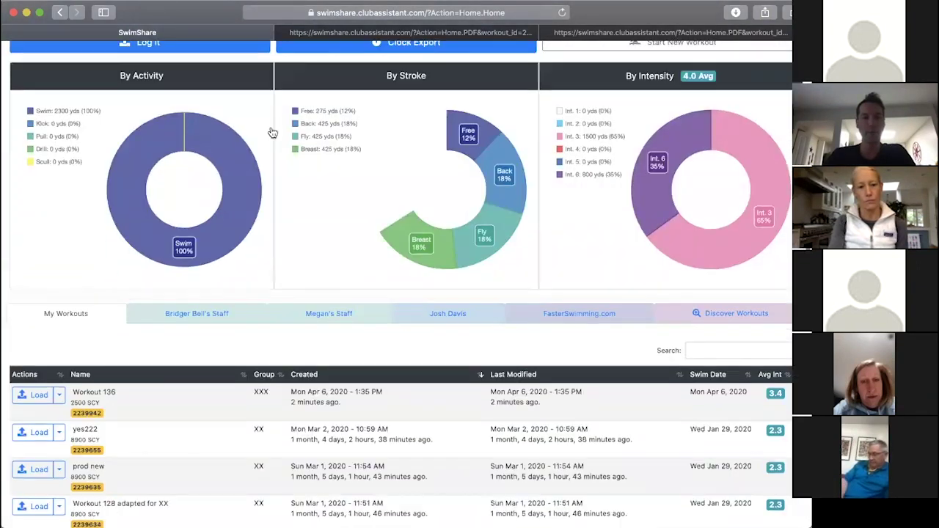
{"action": "left_click", "coordinate": [270, 127]}
{"action": "left_click", "coordinate": [270, 126]}
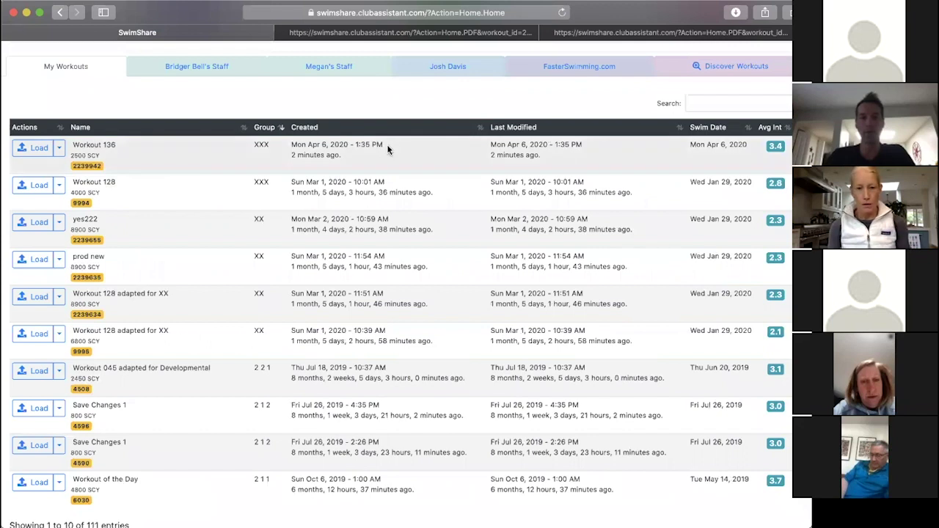
- Rename the loaded camp practice as Sprint and log it to the personal workouts
{"action": "left_click", "coordinate": [147, 154]}
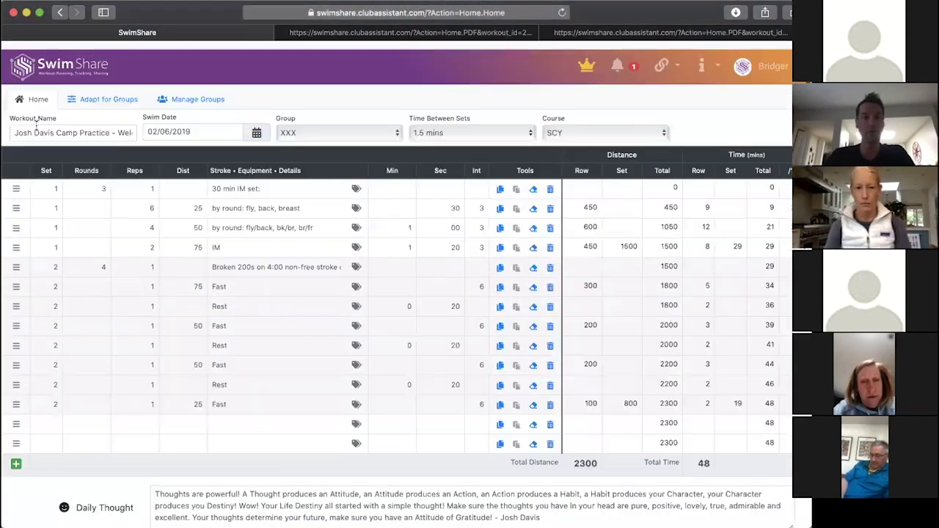
{"action": "triple_click", "coordinate": [38, 127]}
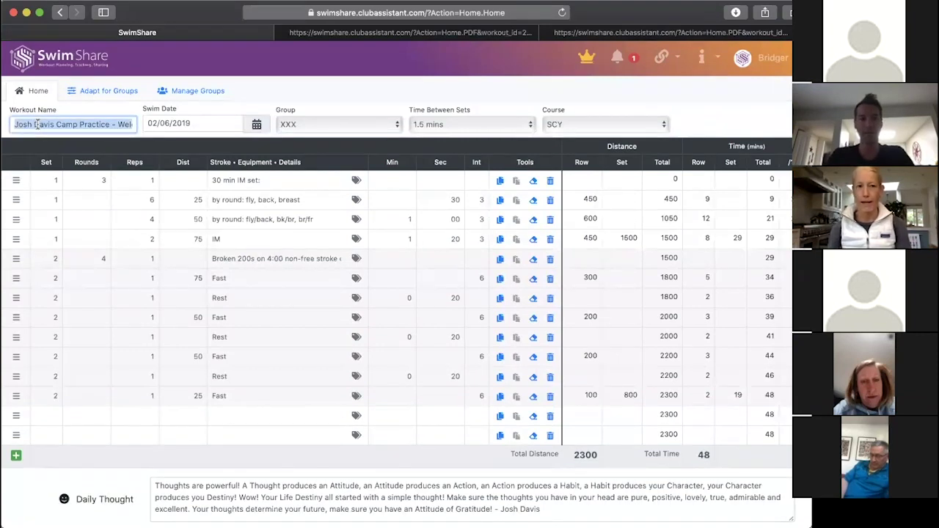
{"action": "type", "text": "Spring"}
{"action": "key", "text": "BackSpace"}
{"action": "type", "text": "t"}
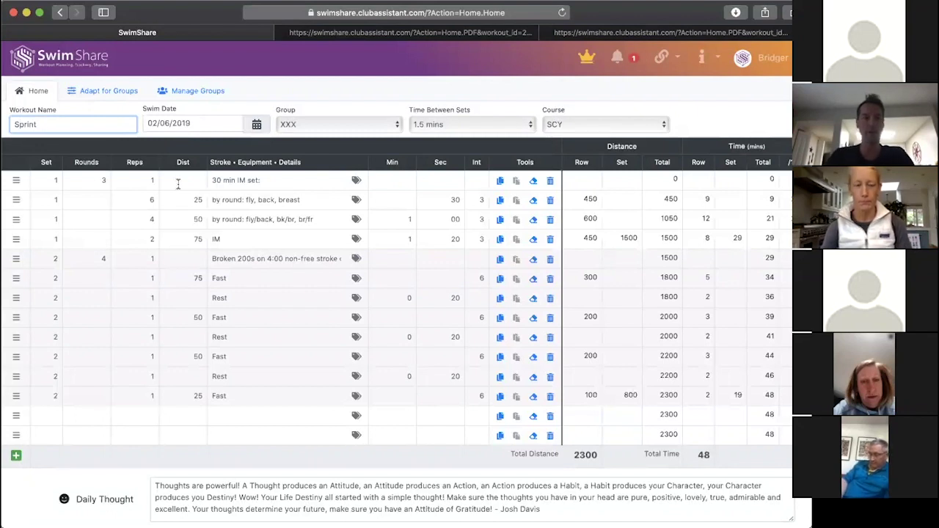
{"action": "scroll", "coordinate": [178, 184], "scroll_direction": "down", "scroll_amount": 10}
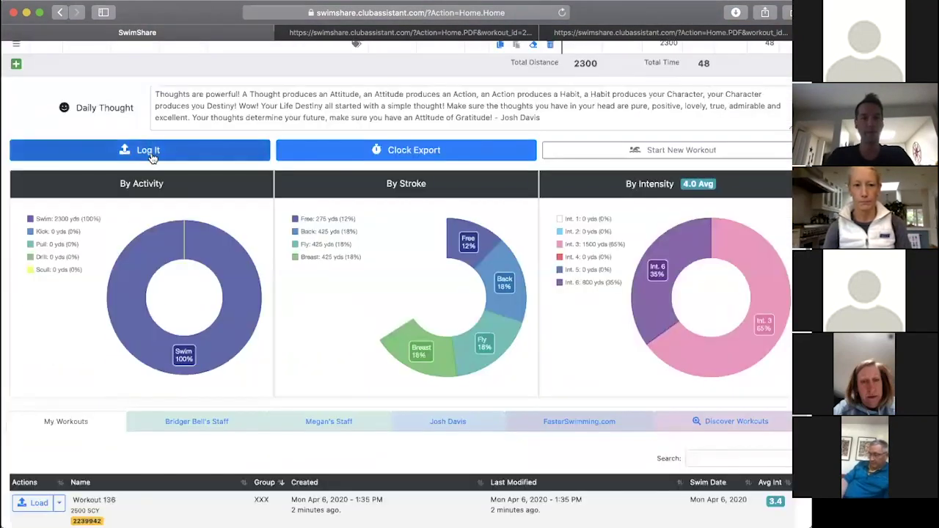
{"action": "left_click", "coordinate": [151, 158]}
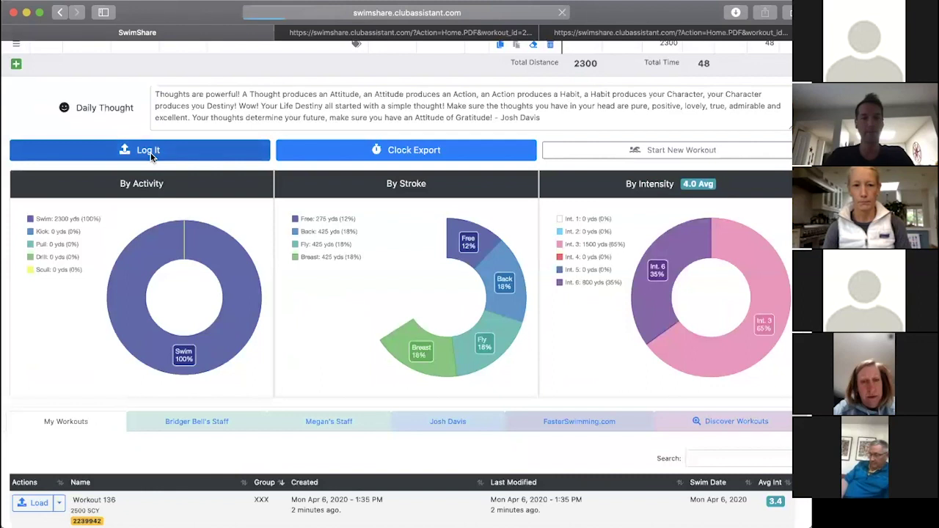
- Search the personal workout list for Sprint
{"action": "scroll", "coordinate": [152, 157], "scroll_direction": "up", "scroll_amount": 10}
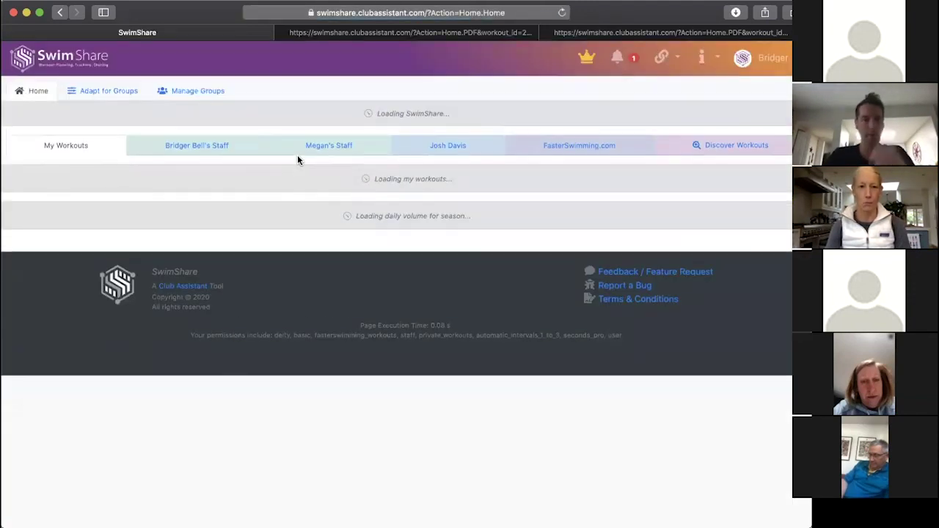
{"action": "scroll", "coordinate": [298, 160], "scroll_direction": "down", "scroll_amount": 5}
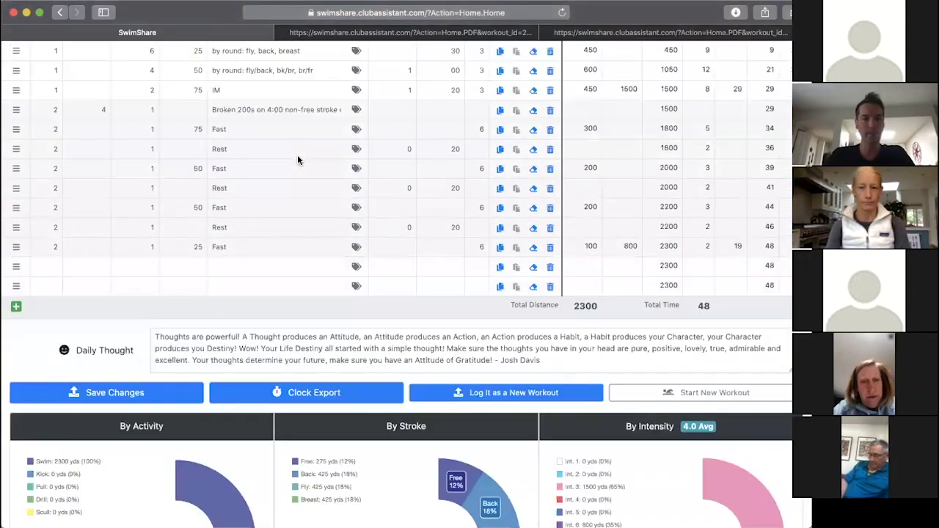
{"action": "scroll", "coordinate": [297, 155], "scroll_direction": "down", "scroll_amount": 6}
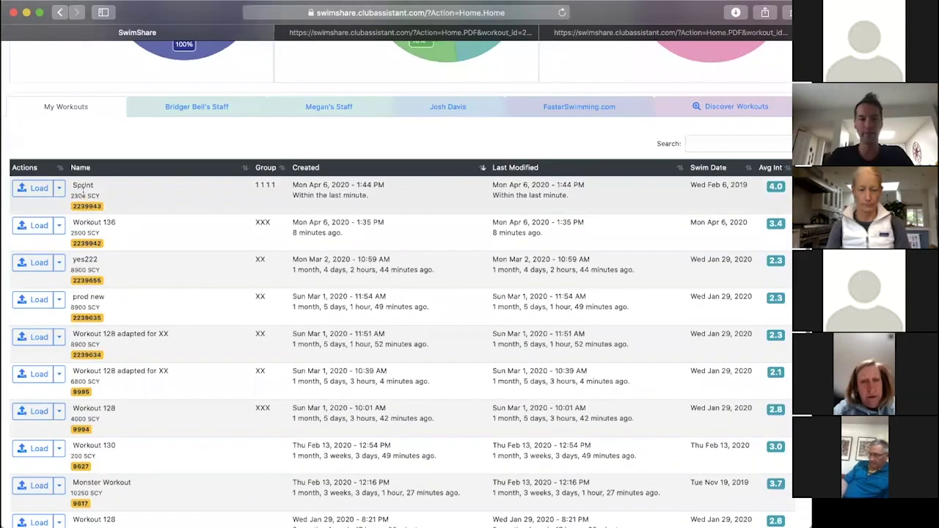
{"action": "left_click", "coordinate": [701, 149]}
{"action": "type", "text": "S"}
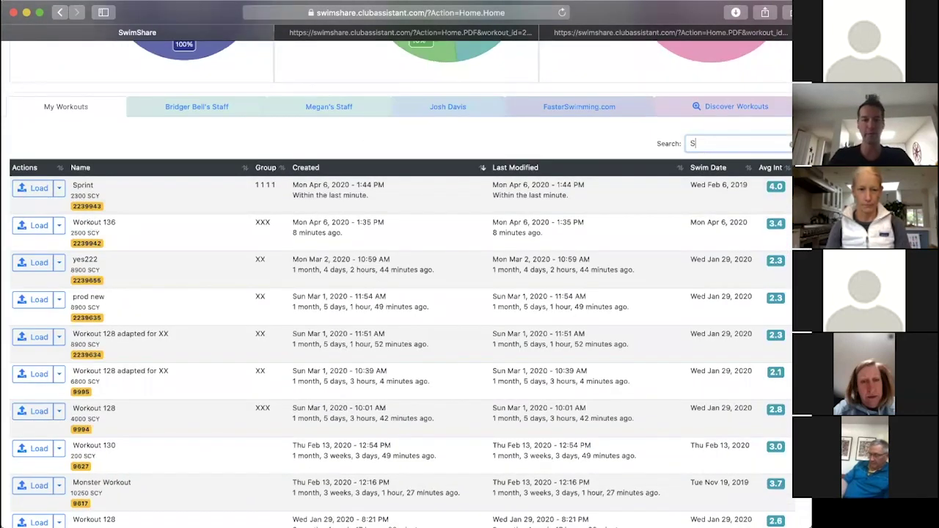
{"action": "type", "text": "print"}
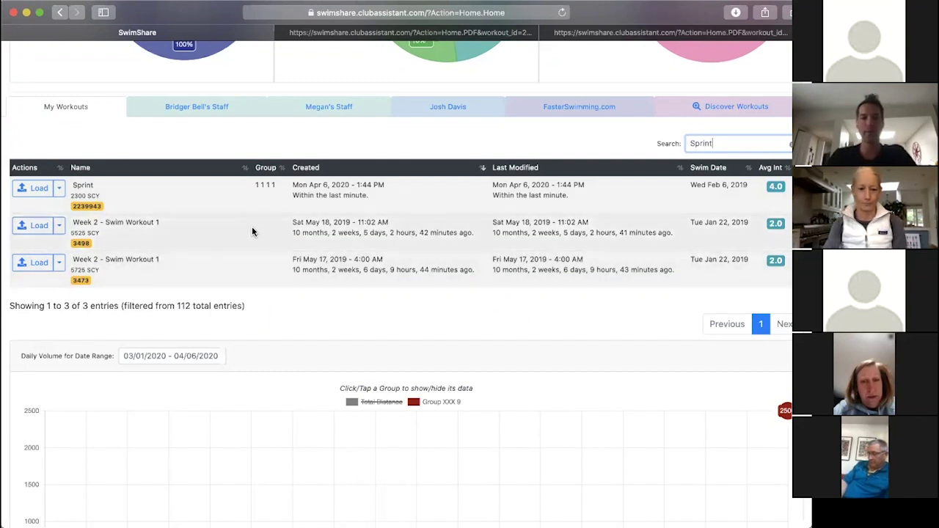
- Examine the logged Sprint workout's set rows and charts alongside the filtered workout list
{"action": "left_click", "coordinate": [82, 186]}
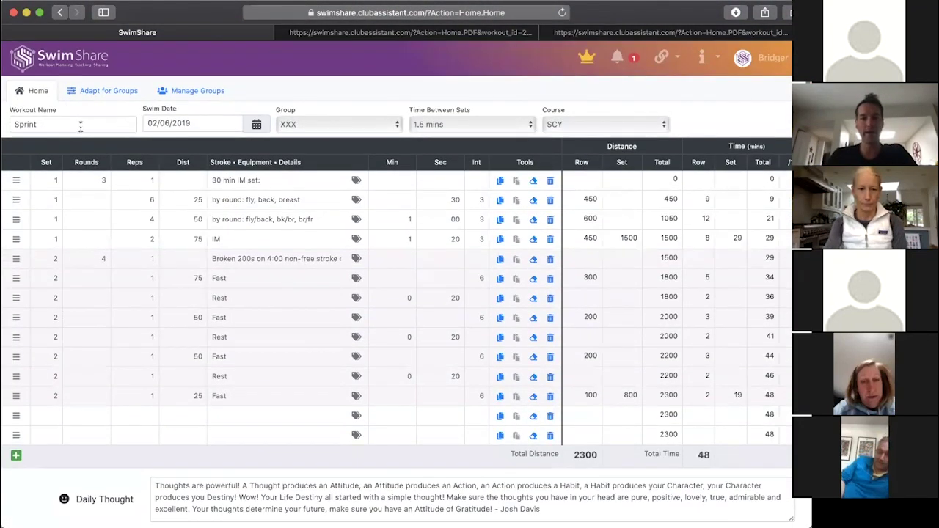
{"action": "scroll", "coordinate": [81, 127], "scroll_direction": "down", "scroll_amount": 3}
{"action": "scroll", "coordinate": [81, 127], "scroll_direction": "down", "scroll_amount": 15}
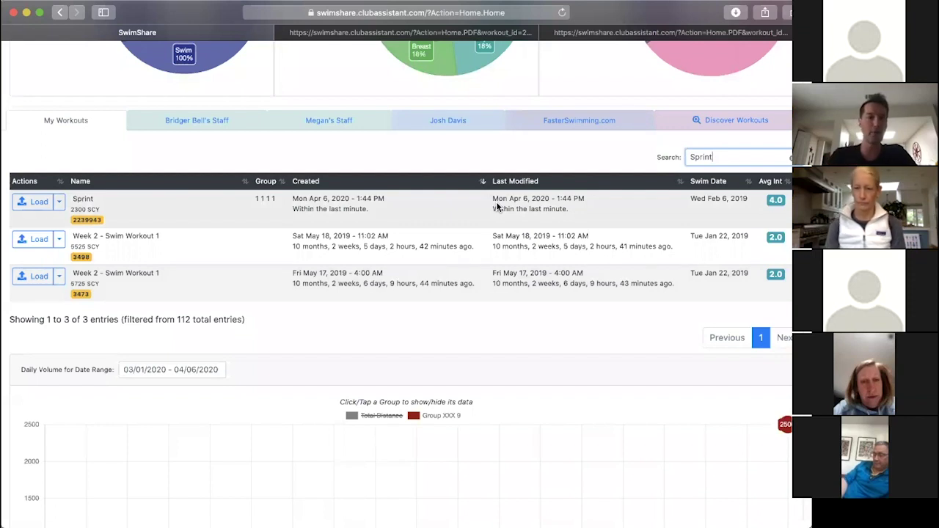
{"action": "left_click", "coordinate": [388, 226]}
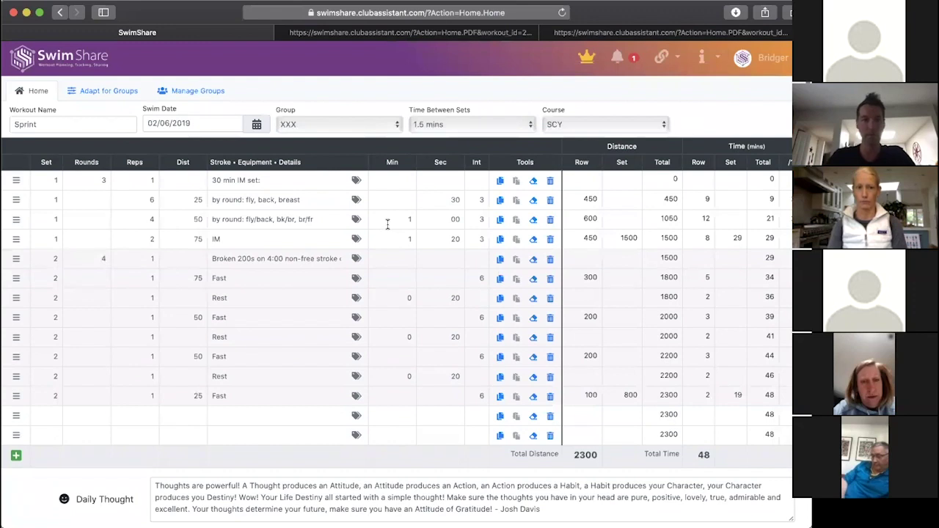
{"action": "scroll", "coordinate": [388, 224], "scroll_direction": "down", "scroll_amount": 15}
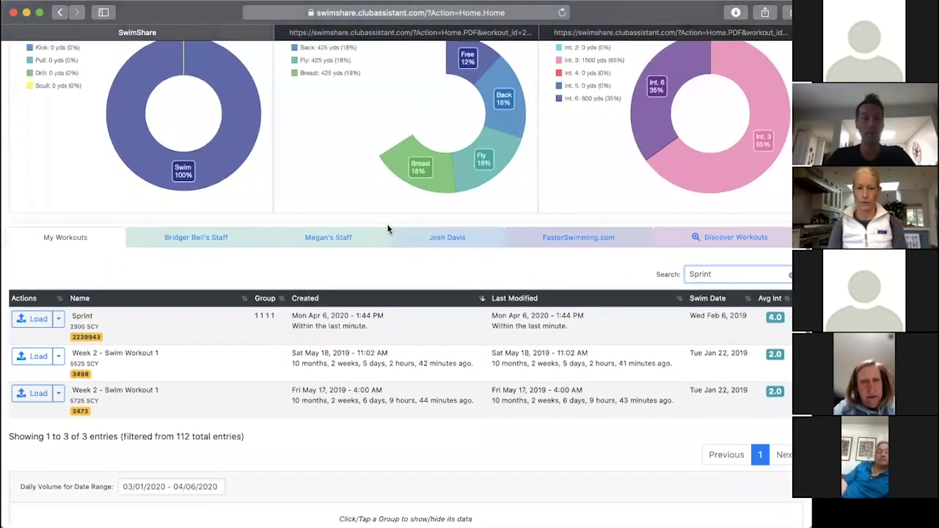
{"action": "scroll", "coordinate": [388, 230], "scroll_direction": "down", "scroll_amount": 2}
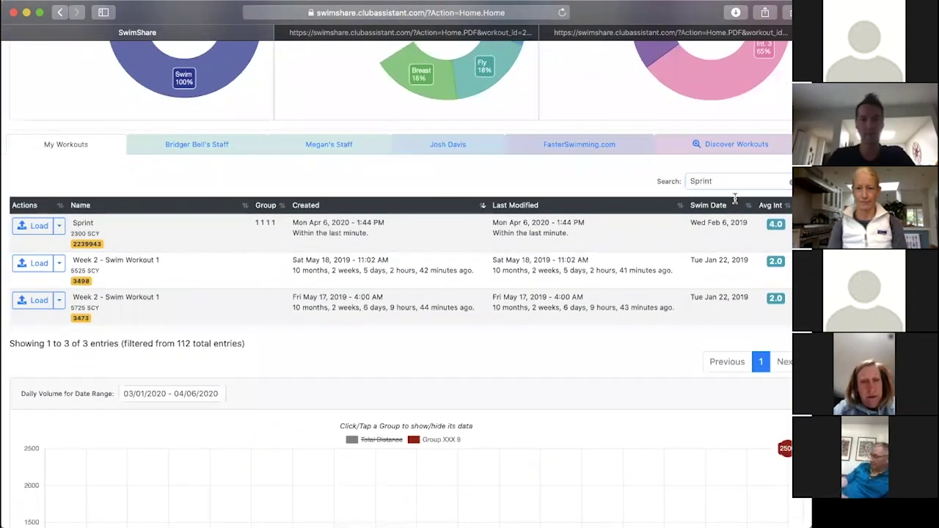
- Clear the Sprint search and load the Monster Workout created on Feb 13, 2020 from the personal workouts
{"action": "left_click", "coordinate": [790, 181]}
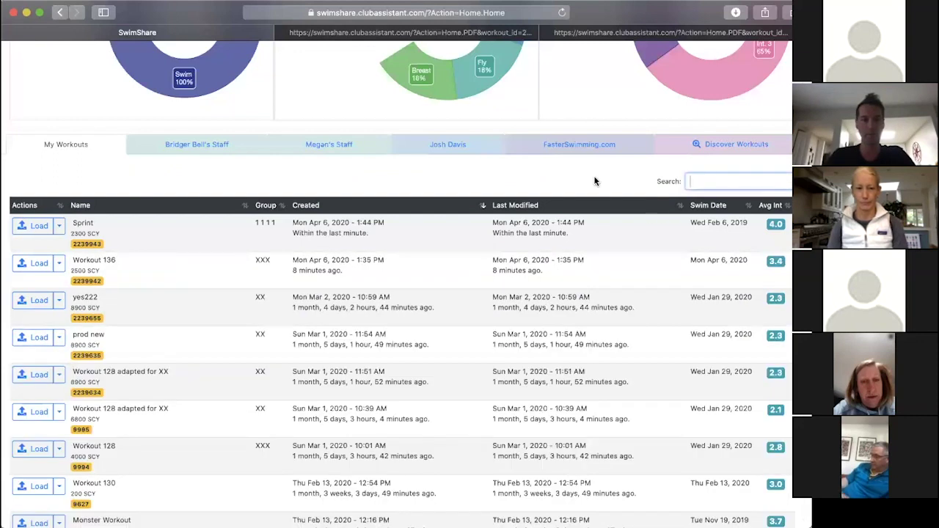
{"action": "scroll", "coordinate": [593, 180], "scroll_direction": "up", "scroll_amount": 15}
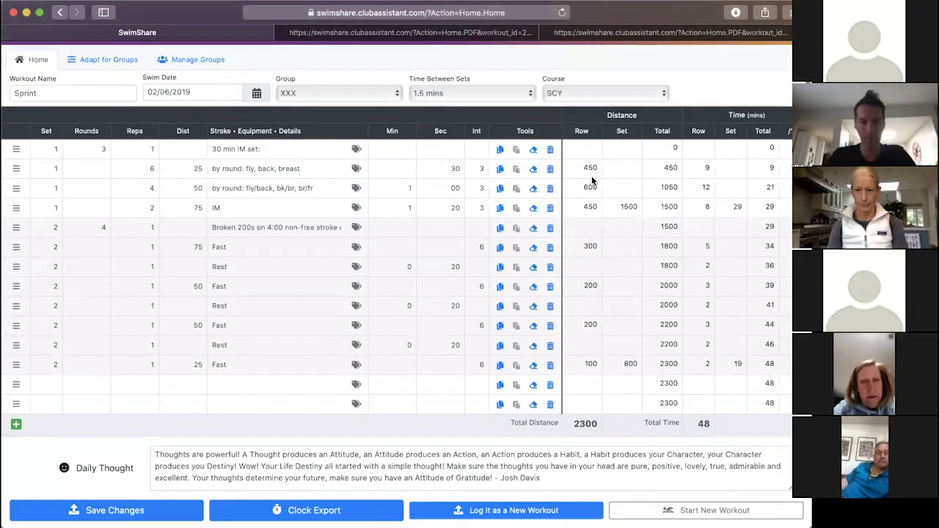
{"action": "scroll", "coordinate": [593, 181], "scroll_direction": "up", "scroll_amount": 1}
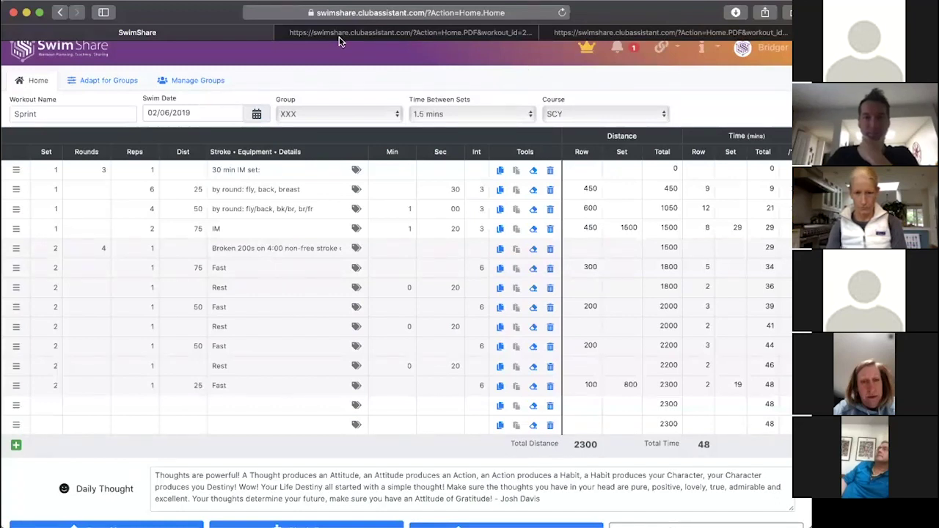
{"action": "scroll", "coordinate": [342, 86], "scroll_direction": "down", "scroll_amount": 7}
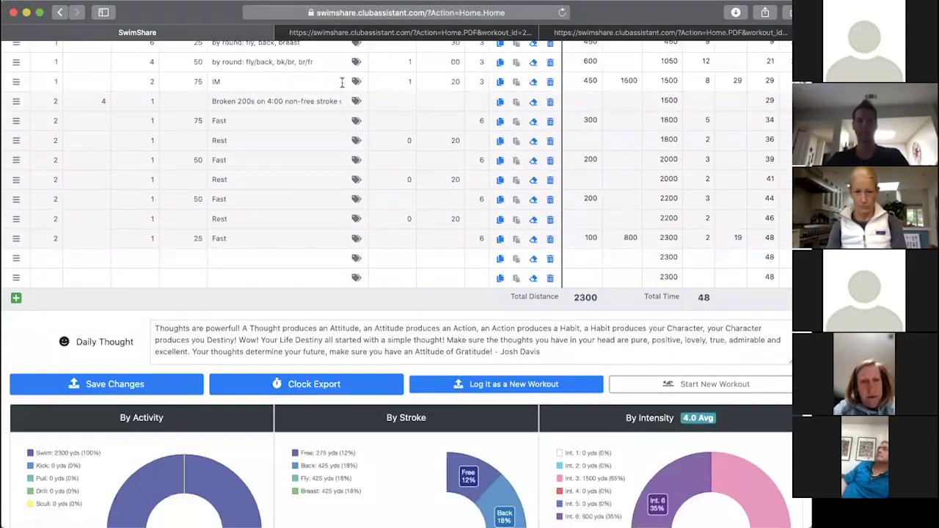
{"action": "scroll", "coordinate": [342, 83], "scroll_direction": "down", "scroll_amount": 2}
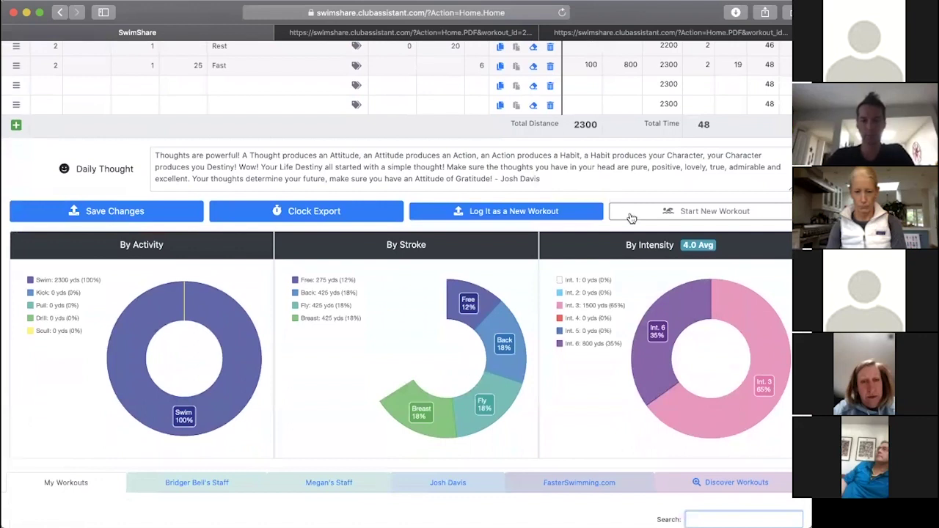
{"action": "scroll", "coordinate": [518, 152], "scroll_direction": "down", "scroll_amount": 8}
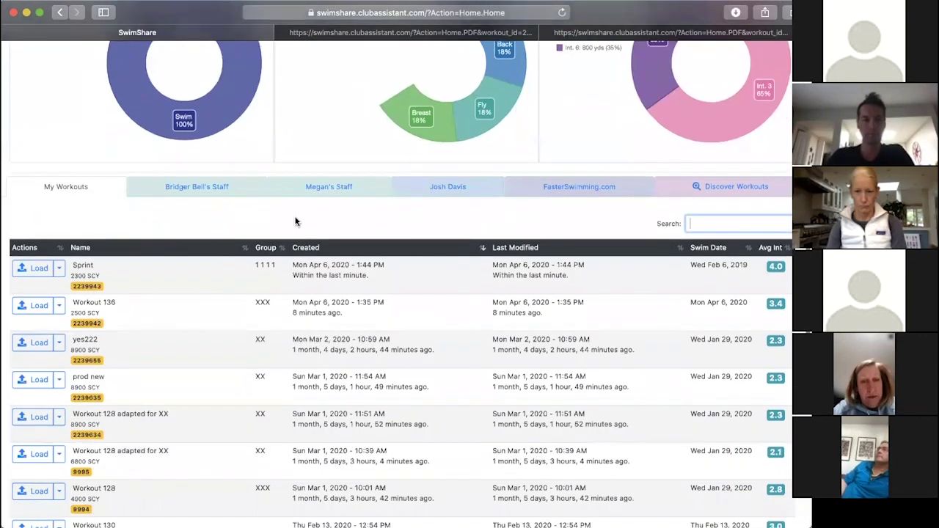
{"action": "scroll", "coordinate": [296, 221], "scroll_direction": "down", "scroll_amount": 5}
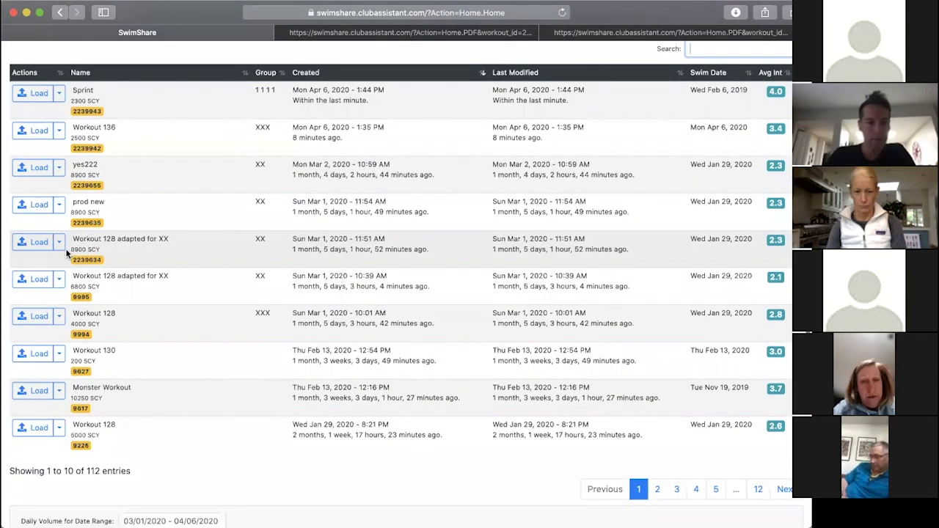
{"action": "left_click", "coordinate": [41, 394]}
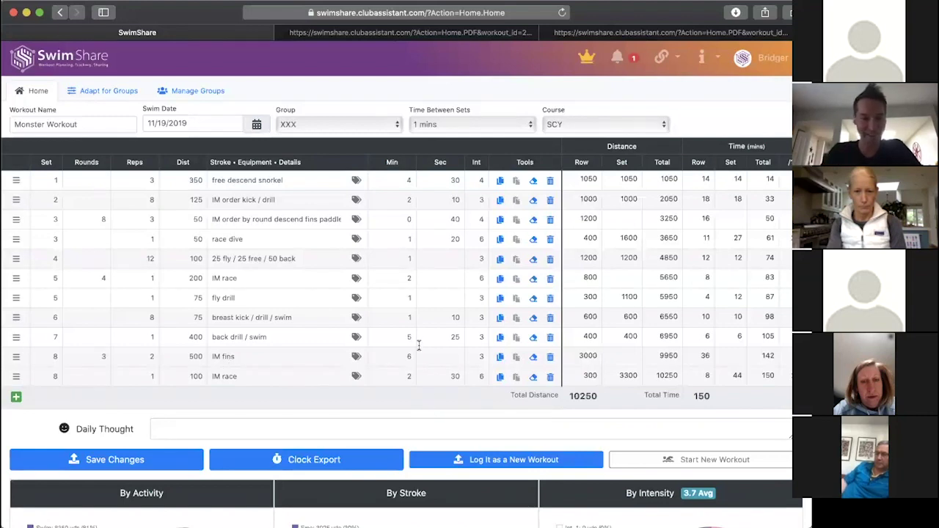
- Highlight the Monster Workout's total time and total distance
{"action": "left_click_drag", "start_coordinate": [693, 396], "coordinate": [725, 396]}
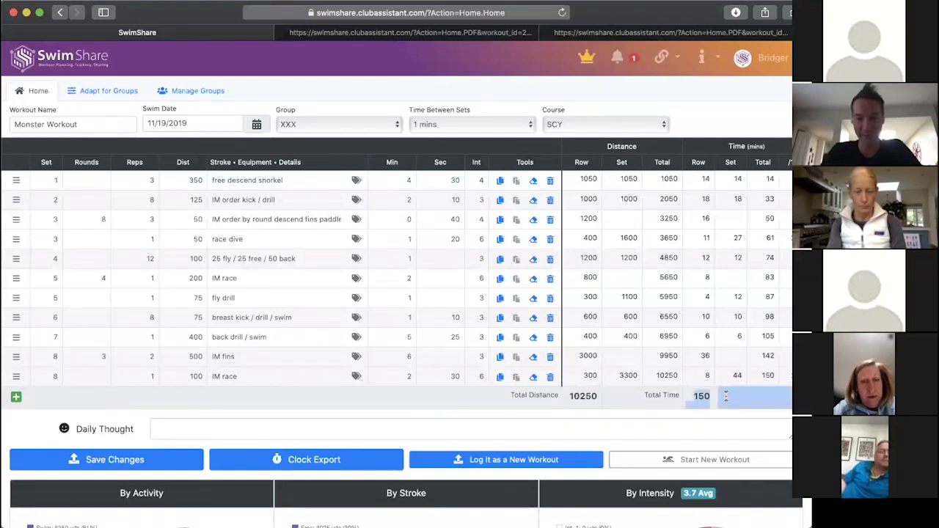
{"action": "double_click", "coordinate": [573, 397]}
{"action": "left_click", "coordinate": [572, 398]}
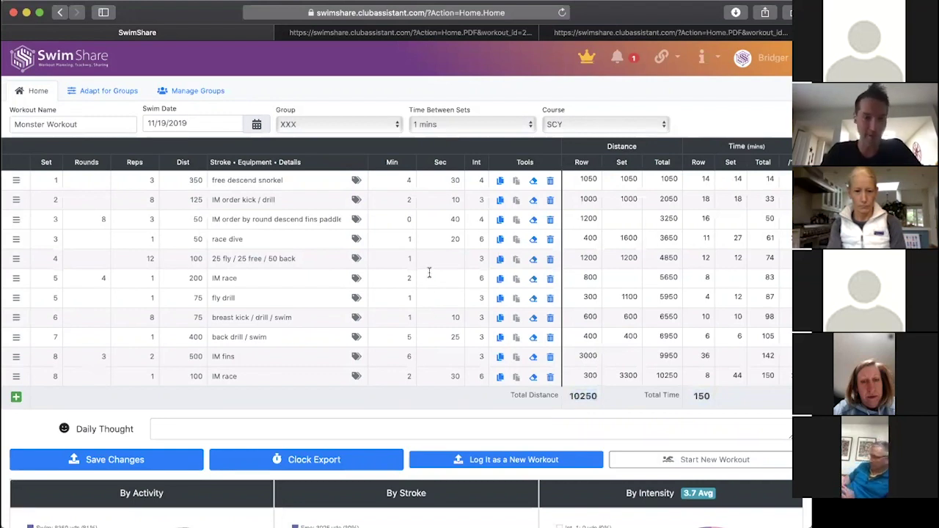
- Review the available Time Between Sets options for the Monster Workout
{"action": "left_click", "coordinate": [450, 126]}
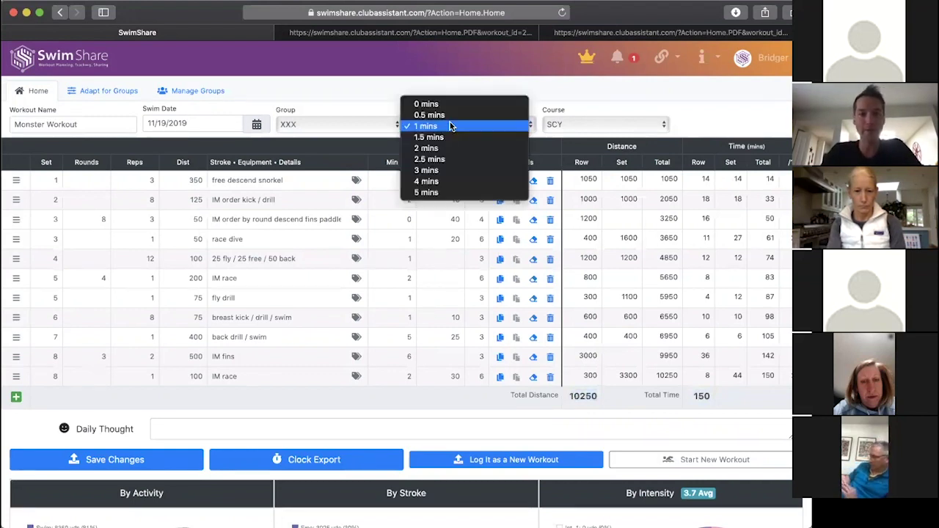
{"action": "left_click", "coordinate": [462, 125]}
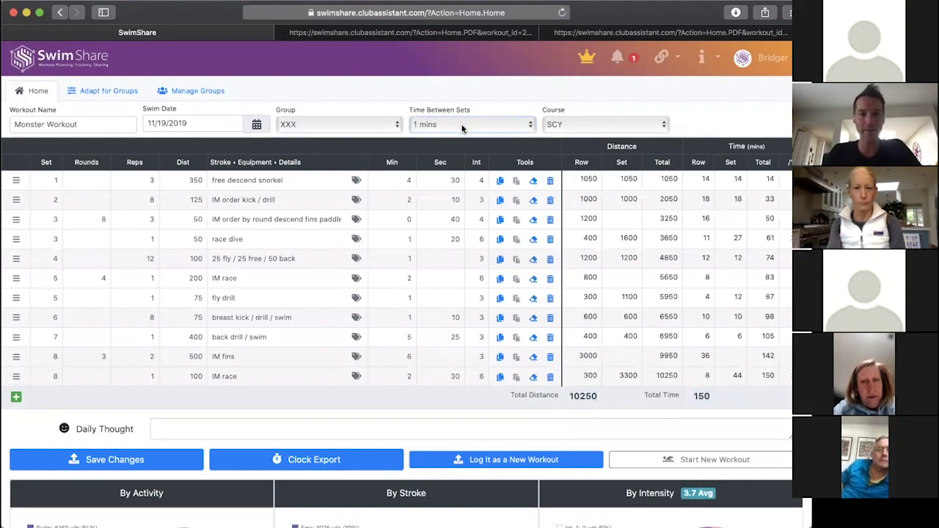
{"action": "left_click", "coordinate": [462, 127]}
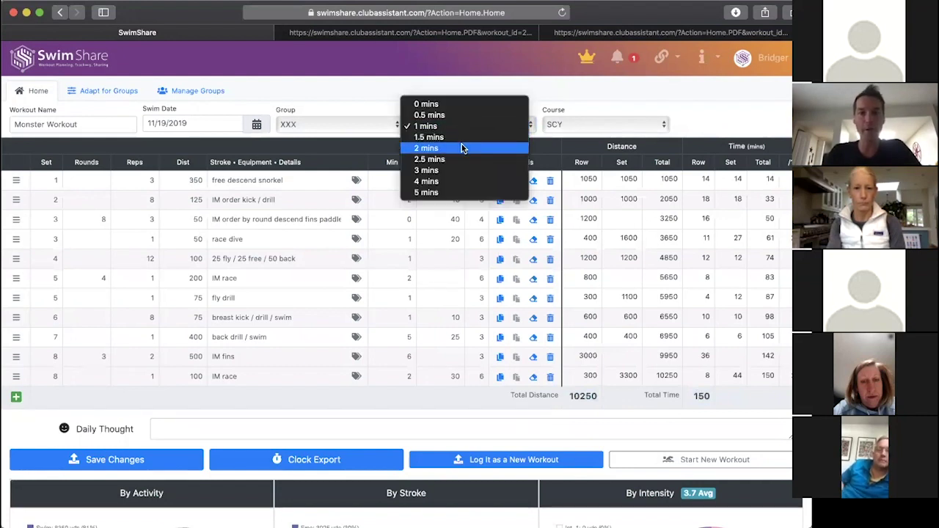
{"action": "left_click", "coordinate": [601, 103]}
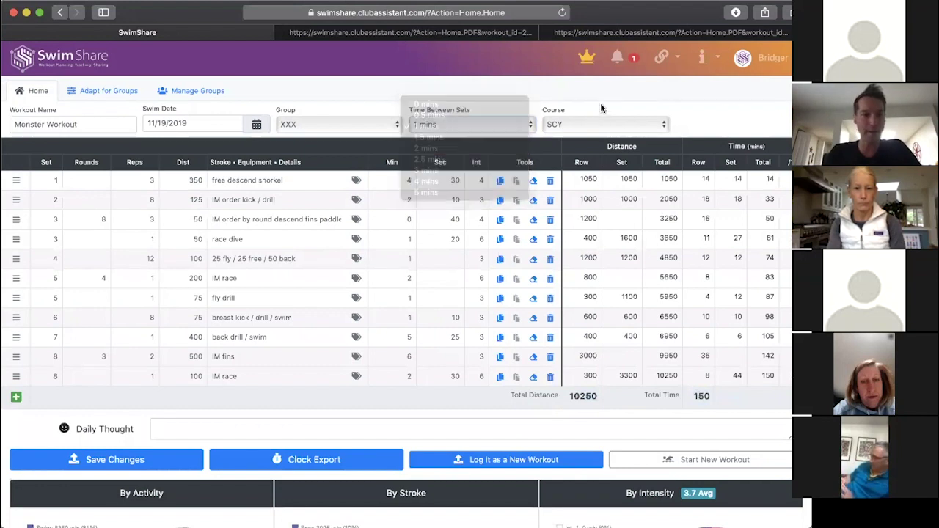
{"action": "left_click", "coordinate": [494, 123]}
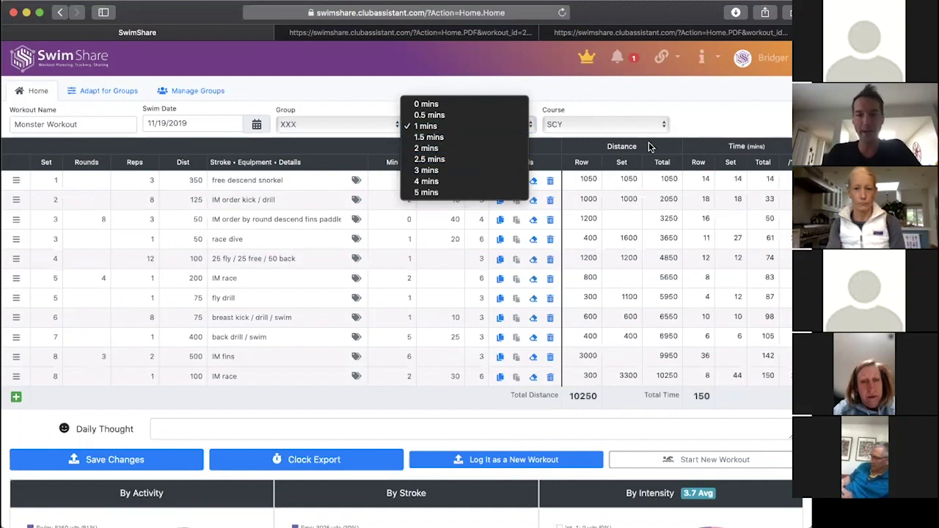
{"action": "left_click", "coordinate": [705, 396]}
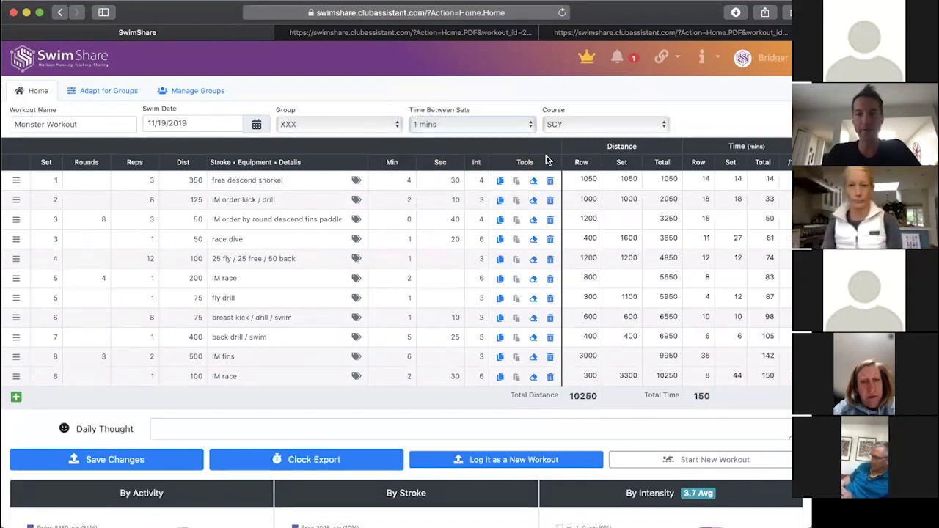
- Set the time between sets to 3 mins and highlight the workout's total time
{"action": "left_click", "coordinate": [485, 125]}
{"action": "left_click", "coordinate": [485, 176]}
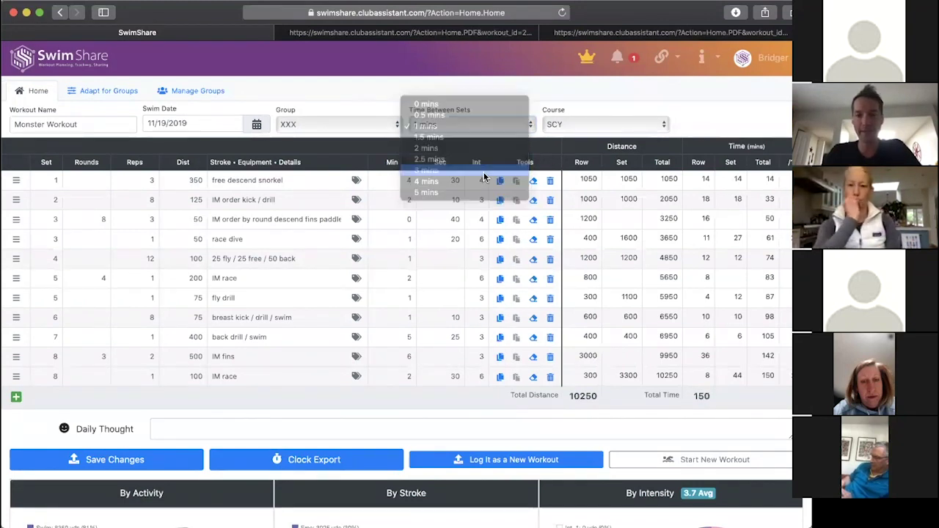
{"action": "double_click", "coordinate": [701, 396]}
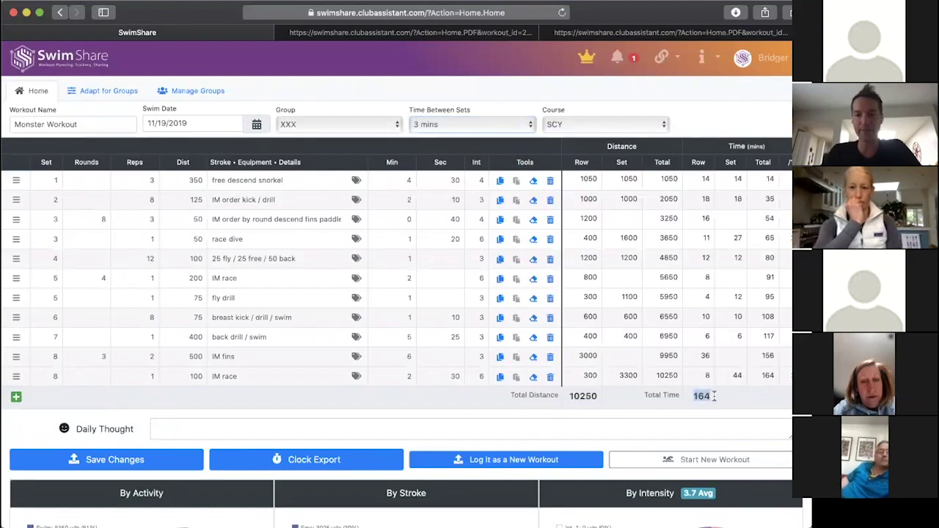
- Restore the time between sets to 1 mins and highlight the total time again
{"action": "left_click", "coordinate": [463, 126]}
{"action": "left_click", "coordinate": [456, 85]}
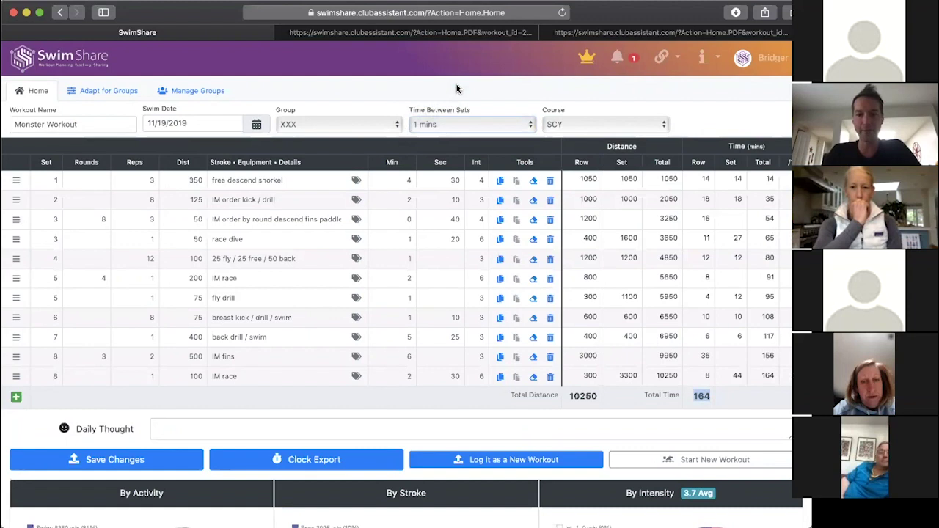
{"action": "double_click", "coordinate": [701, 396]}
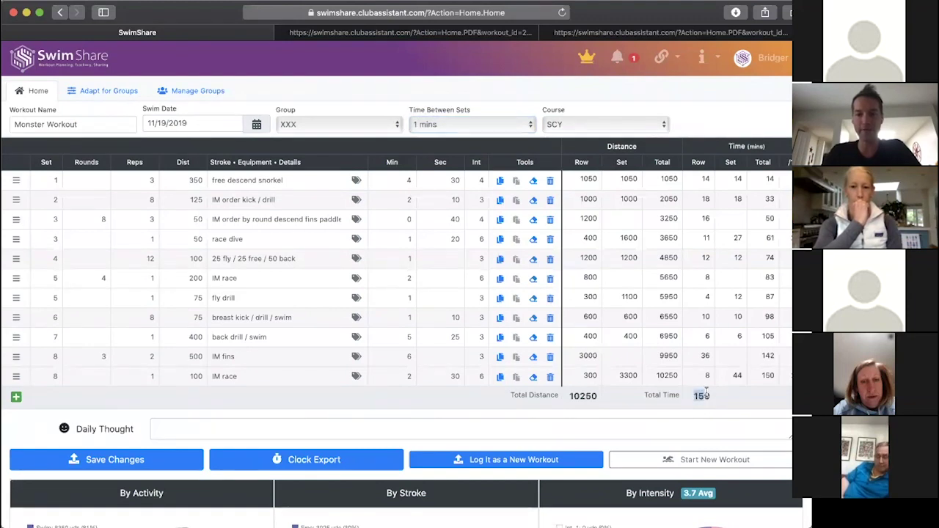
{"action": "left_click", "coordinate": [565, 162]}
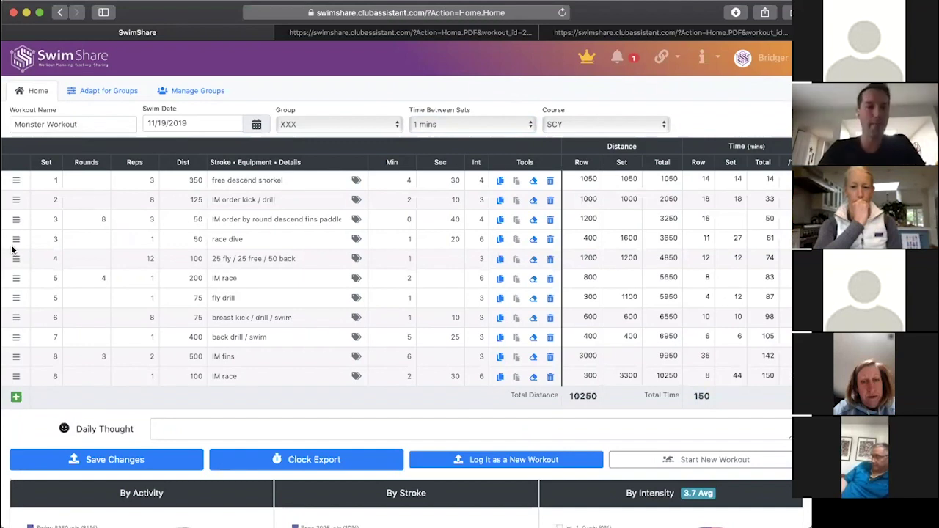
- Add a Rest row of 5 min 0 sec and move it between the fly drill and breast kick / drill / swim rows
{"action": "left_click", "coordinate": [16, 397]}
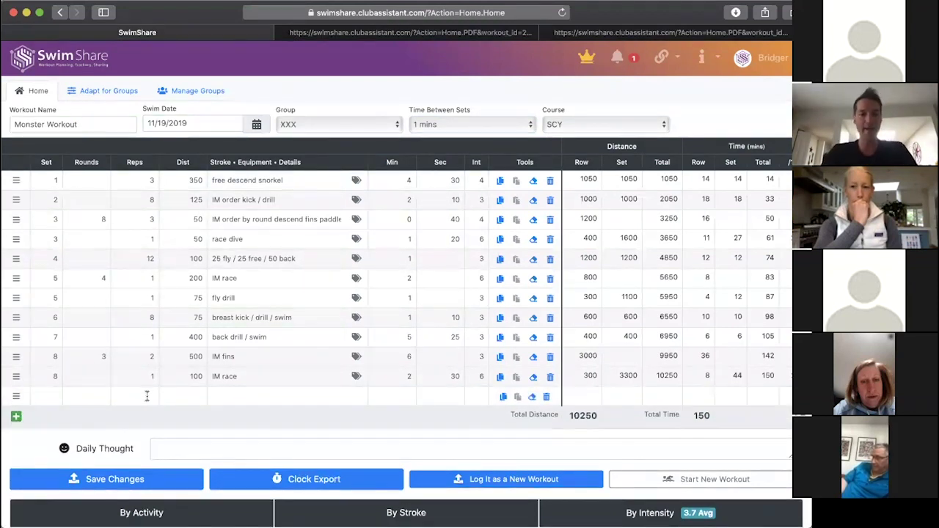
{"action": "left_click", "coordinate": [235, 397]}
{"action": "type", "text": "Rest"}
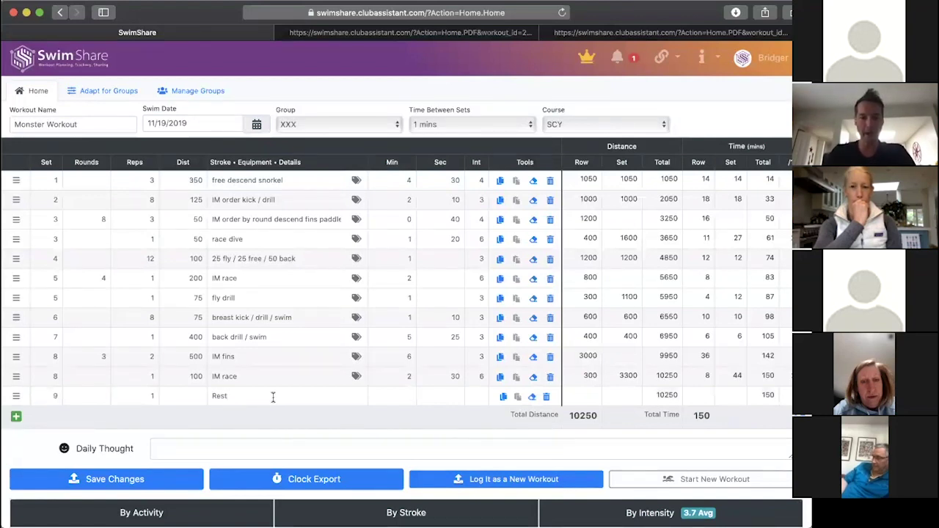
{"action": "key", "text": "Tab"}
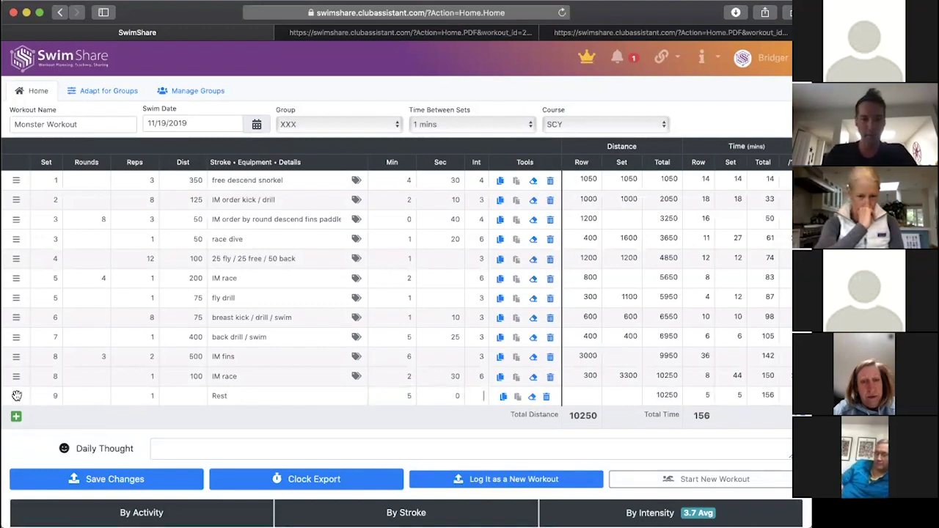
{"action": "left_click_drag", "start_coordinate": [16, 396], "coordinate": [25, 317]}
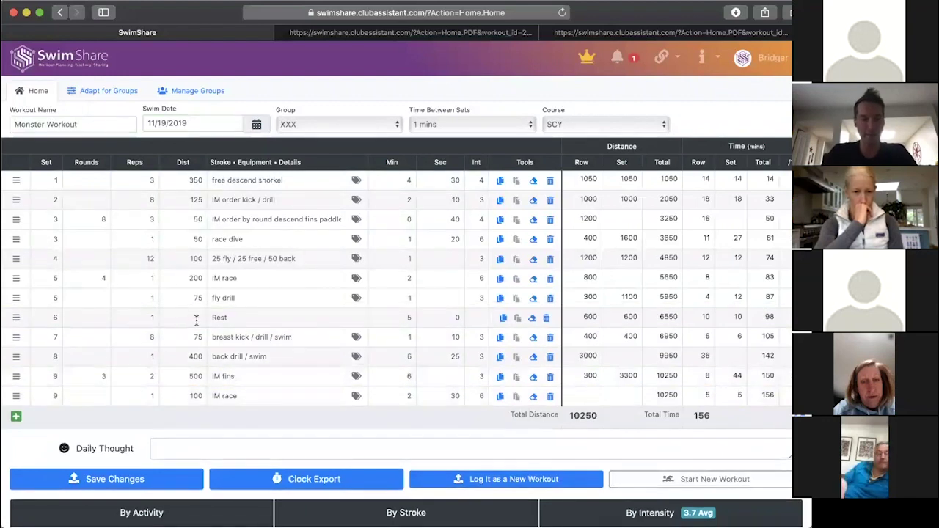
{"action": "left_click", "coordinate": [234, 317]}
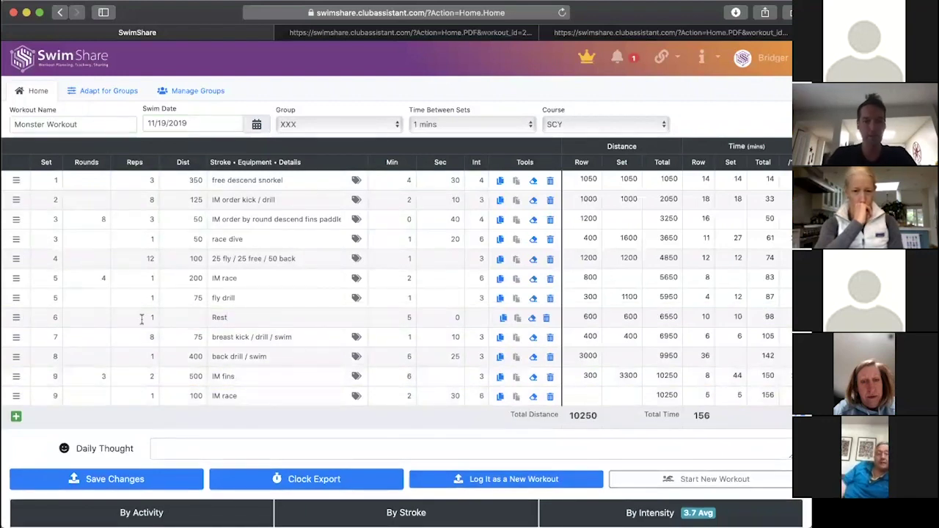
- Add a second Rest row of 1 min, place it directly below the race dive row, and assign it to set 3
{"action": "left_click", "coordinate": [14, 416]}
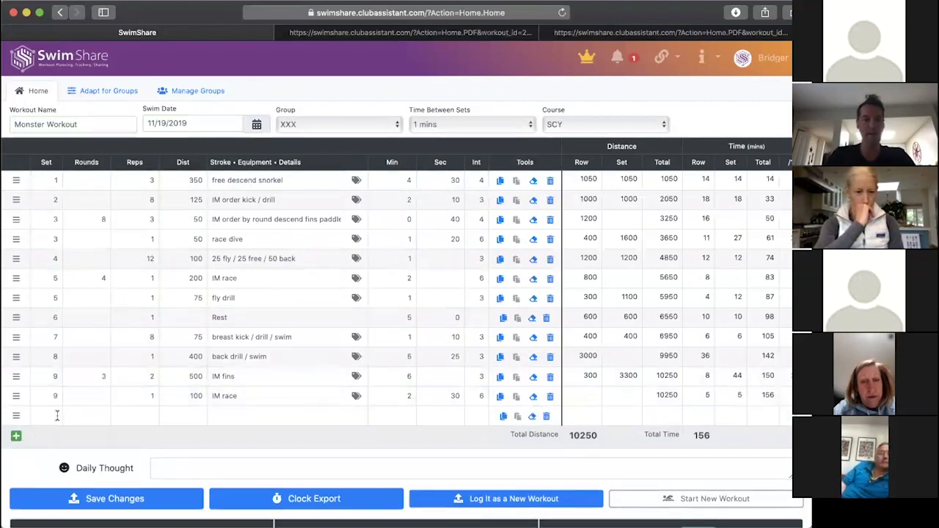
{"action": "key", "text": "Tab"}
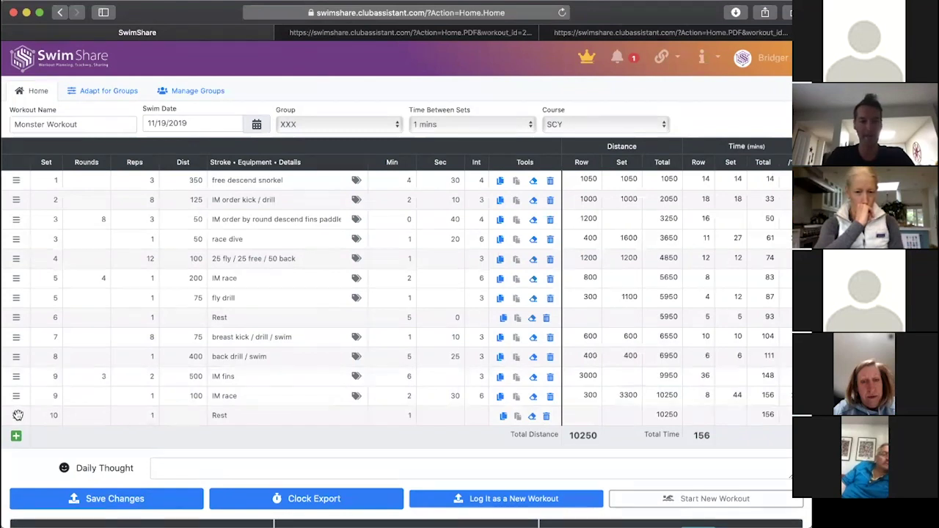
{"action": "left_click_drag", "start_coordinate": [16, 415], "coordinate": [49, 258]}
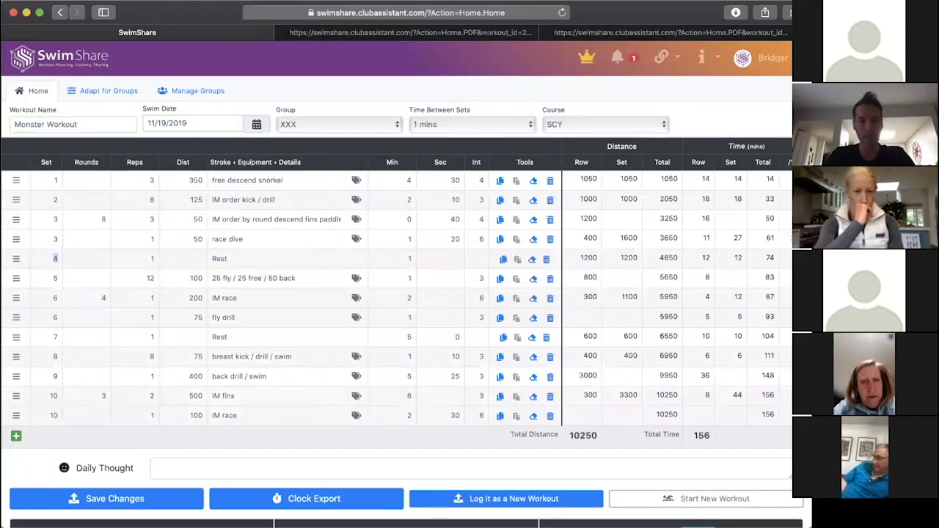
{"action": "type", "text": "3"}
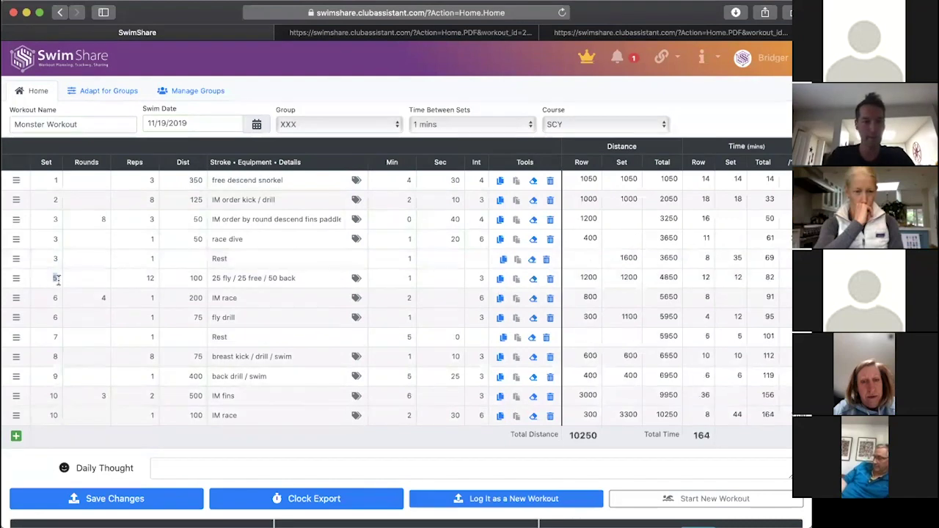
- Renumber the 25 fly / 25 free / 50 back row as set 4 and the 200 IM race row as set 5
{"action": "double_click", "coordinate": [57, 278]}
{"action": "type", "text": "4"}
{"action": "double_click", "coordinate": [60, 298]}
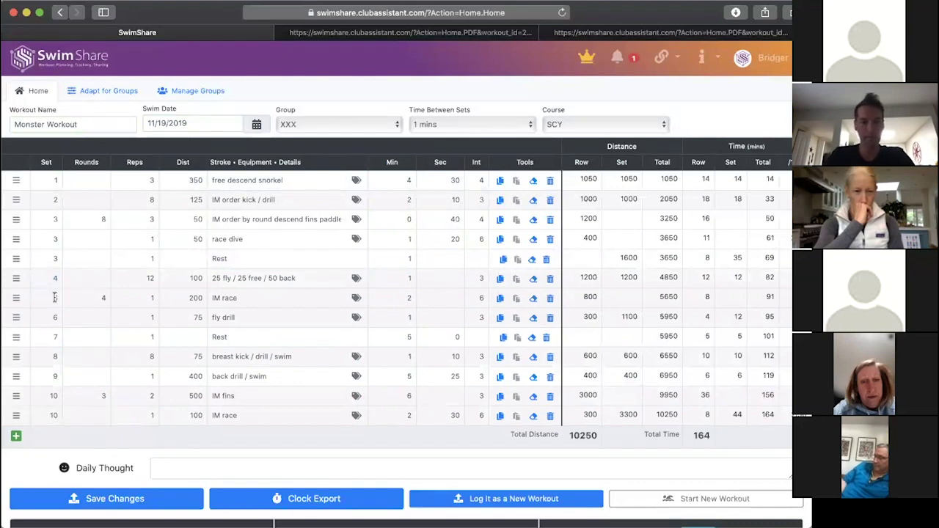
{"action": "type", "text": "5"}
{"action": "key", "text": "Tab"}
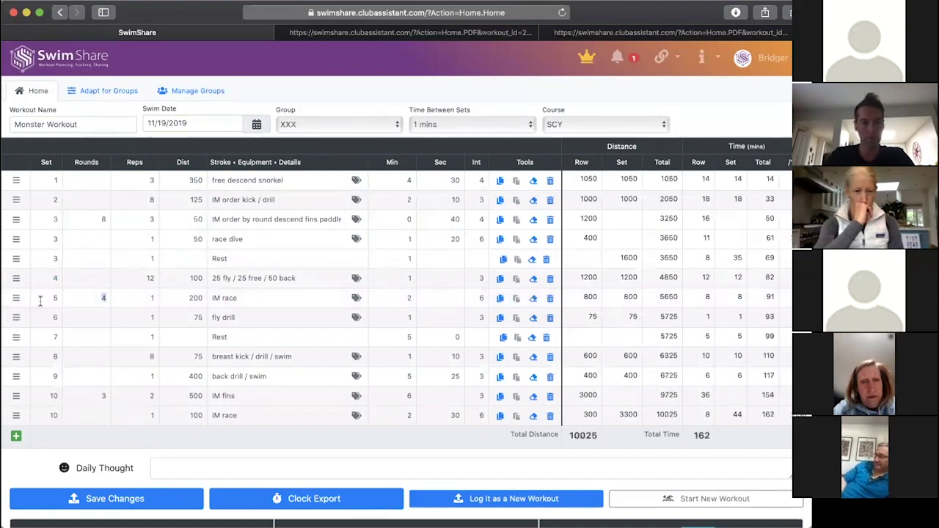
{"action": "left_click", "coordinate": [92, 261]}
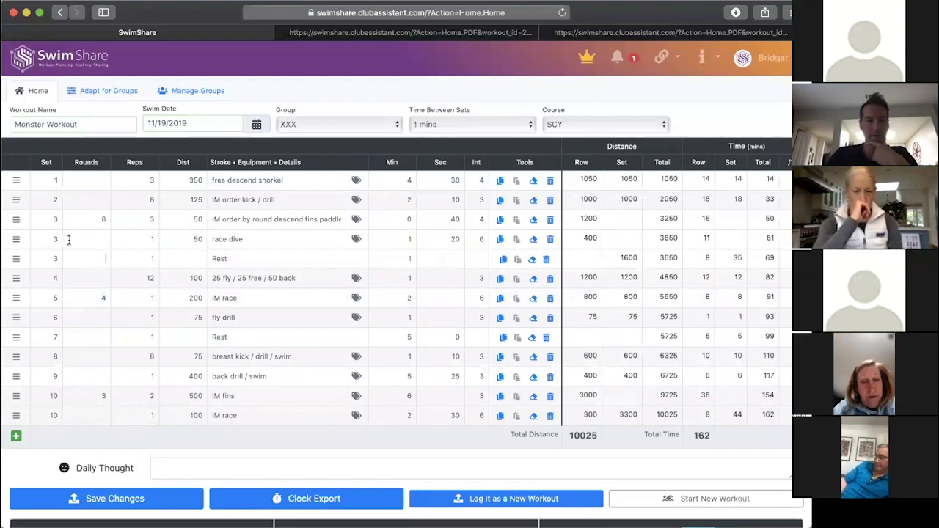
- Rename the workout Monster Workout w Rest and log it as a new workout
{"action": "scroll", "coordinate": [79, 242], "scroll_direction": "down", "scroll_amount": 5}
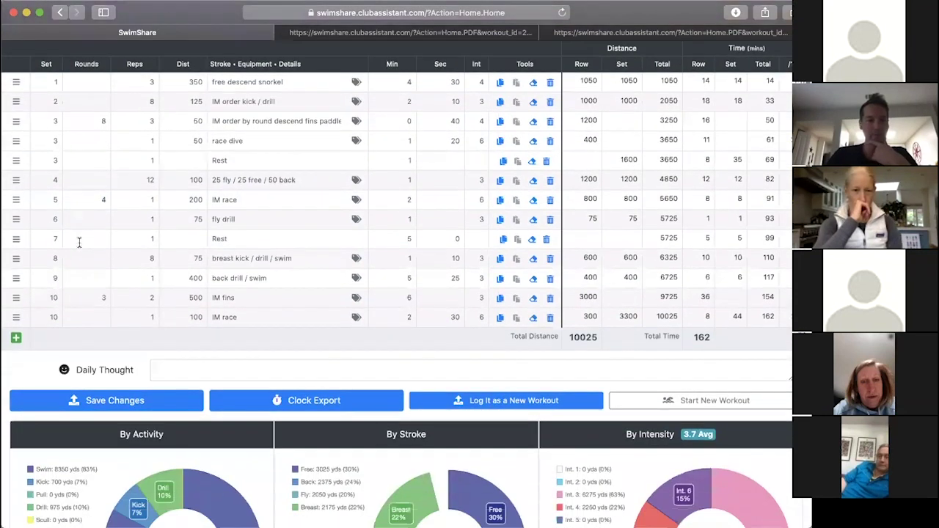
{"action": "scroll", "coordinate": [79, 241], "scroll_direction": "up", "scroll_amount": 5}
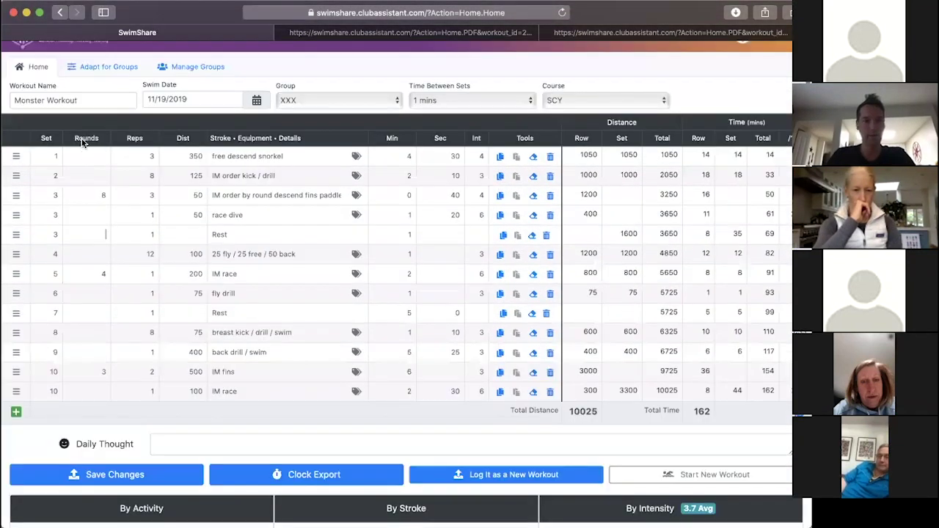
{"action": "left_click", "coordinate": [83, 125]}
{"action": "type", "text": "w Rest"}
{"action": "key", "text": "Tab"}
{"action": "scroll", "coordinate": [150, 142], "scroll_direction": "down", "scroll_amount": 8}
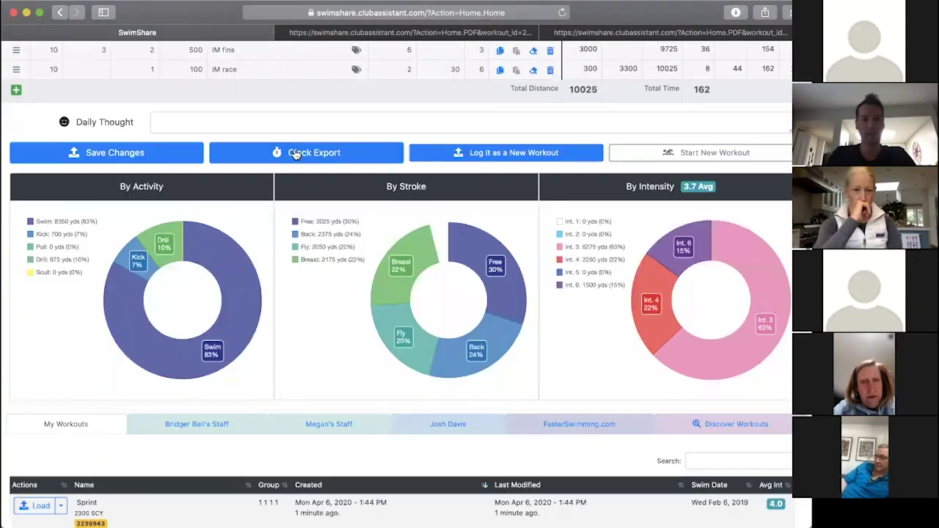
{"action": "left_click", "coordinate": [445, 156]}
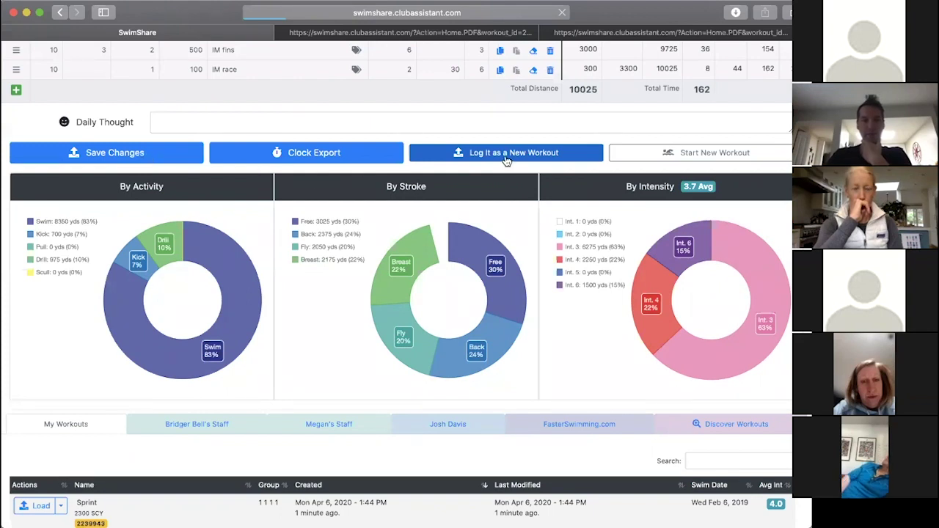
{"action": "scroll", "coordinate": [511, 161], "scroll_direction": "up", "scroll_amount": 3}
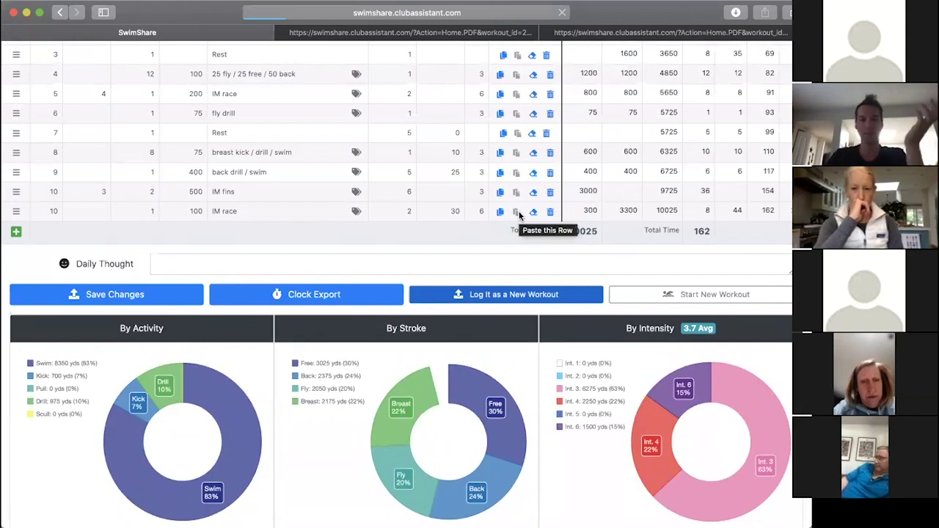
{"action": "scroll", "coordinate": [519, 202], "scroll_direction": "up", "scroll_amount": 4}
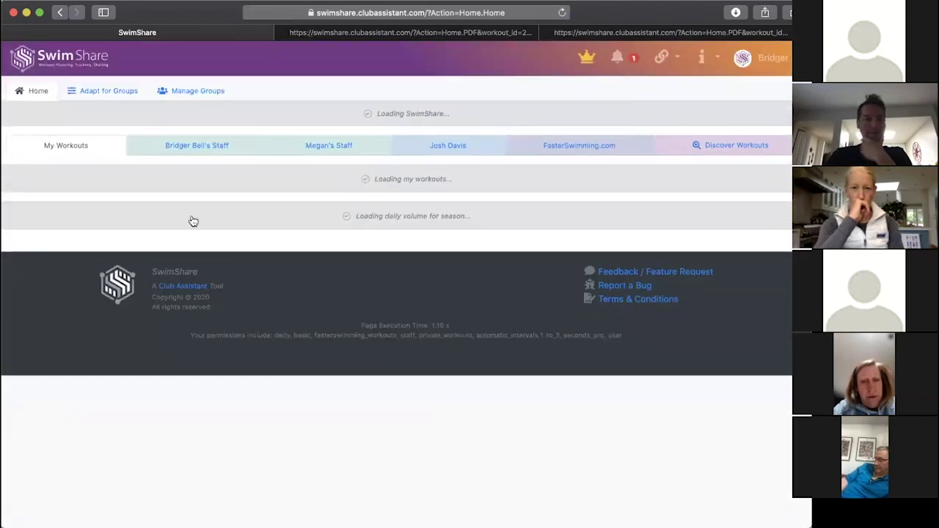
- View the newly logged Monster Workout w Rest as a portrait PDF
{"action": "scroll", "coordinate": [193, 214], "scroll_direction": "down", "scroll_amount": 15}
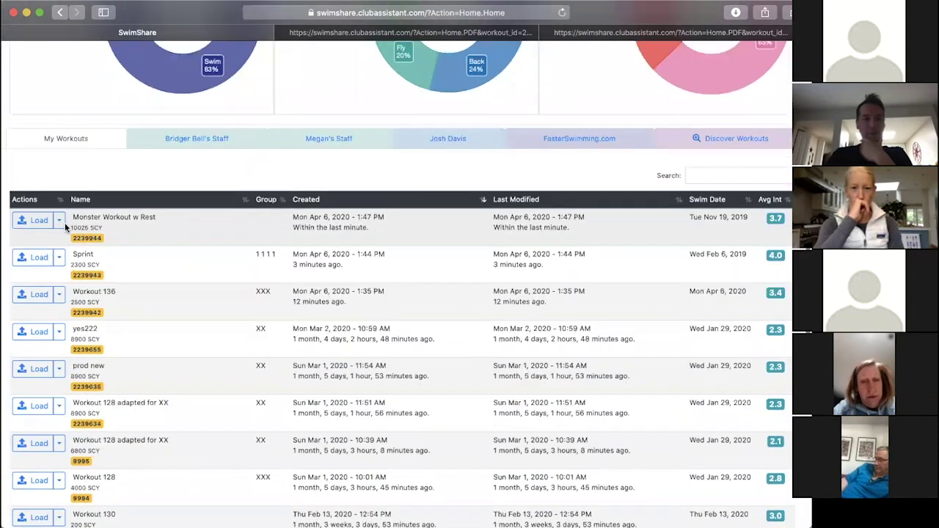
{"action": "left_click", "coordinate": [60, 221]}
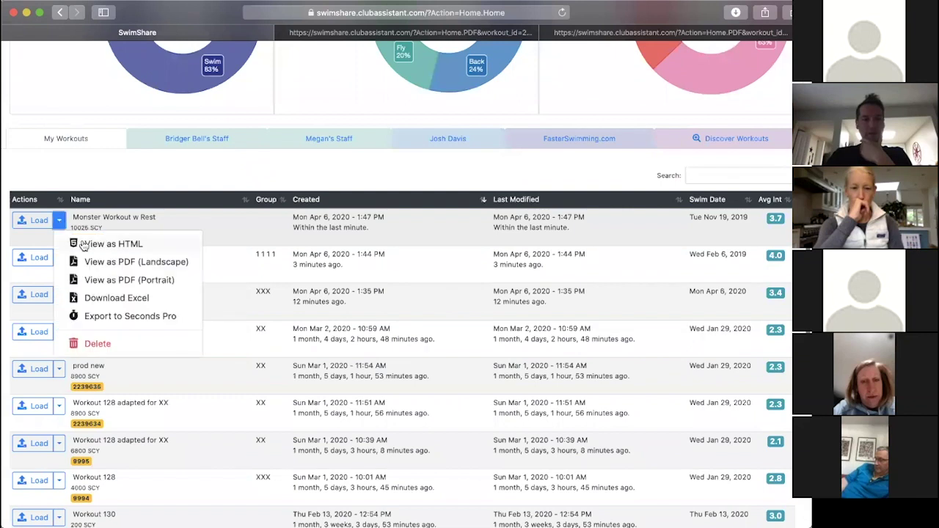
{"action": "left_click", "coordinate": [105, 282]}
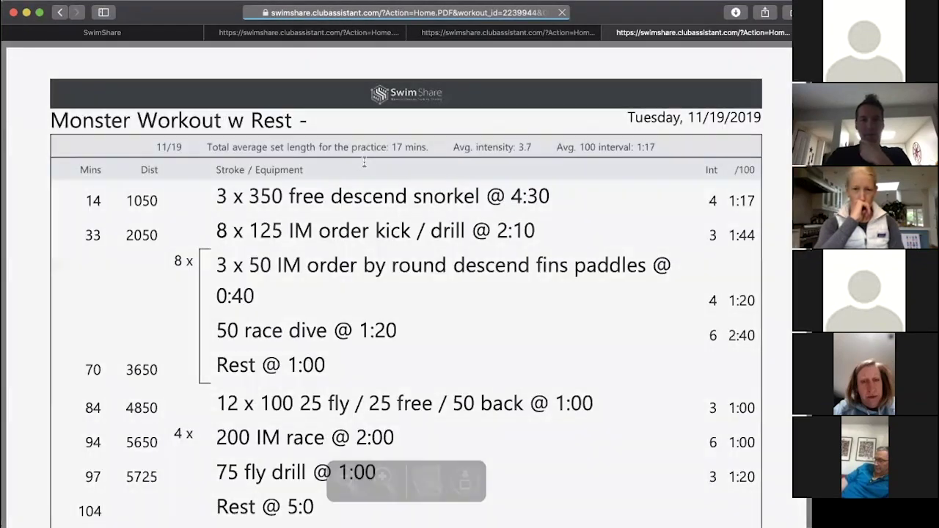
- Examine the PDF's set rows and brackets, highlighting the 1:00 Rest line inside the 8-round set
{"action": "scroll", "coordinate": [319, 233], "scroll_direction": "down", "scroll_amount": 3}
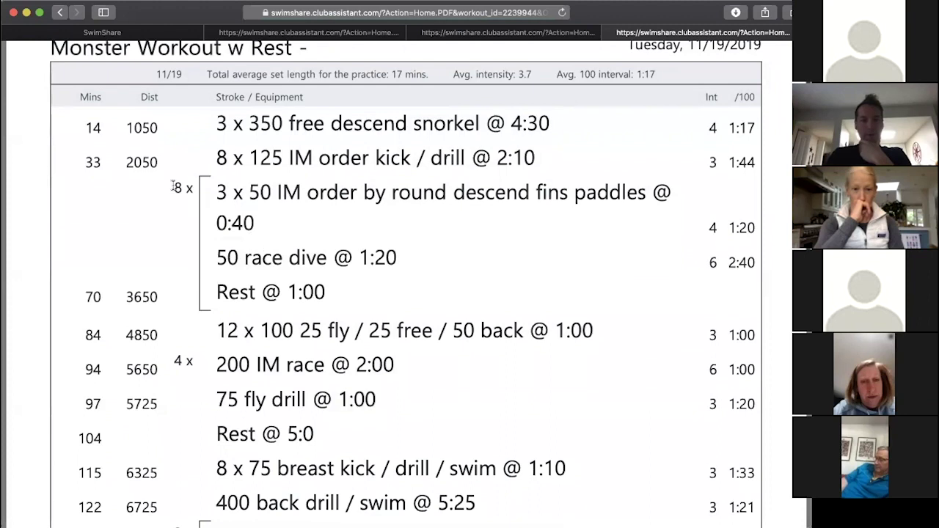
{"action": "left_click_drag", "start_coordinate": [174, 188], "coordinate": [220, 279]}
{"action": "left_click", "coordinate": [361, 275]}
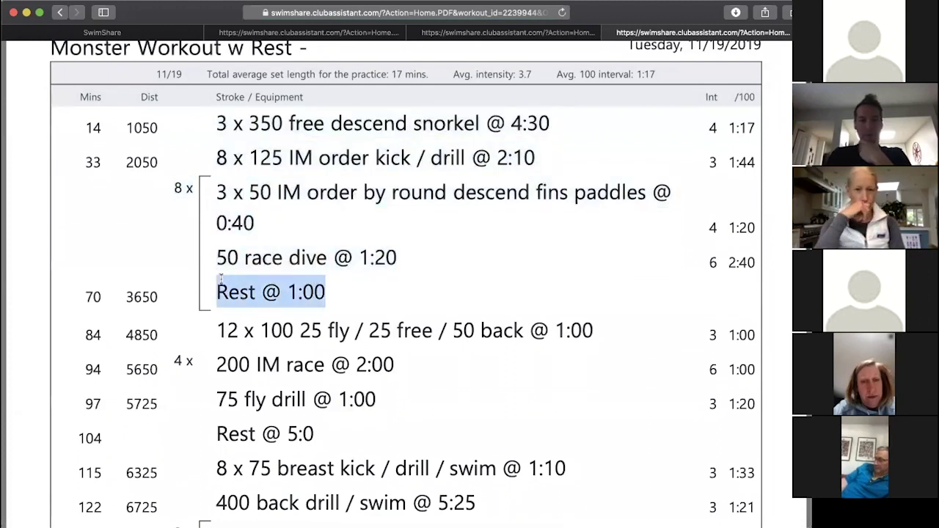
{"action": "scroll", "coordinate": [219, 281], "scroll_direction": "down", "scroll_amount": 3}
{"action": "left_click_drag", "start_coordinate": [94, 332], "coordinate": [224, 317]}
{"action": "left_click", "coordinate": [341, 329]}
{"action": "left_click", "coordinate": [225, 317]}
{"action": "scroll", "coordinate": [283, 331], "scroll_direction": "up", "scroll_amount": 5}
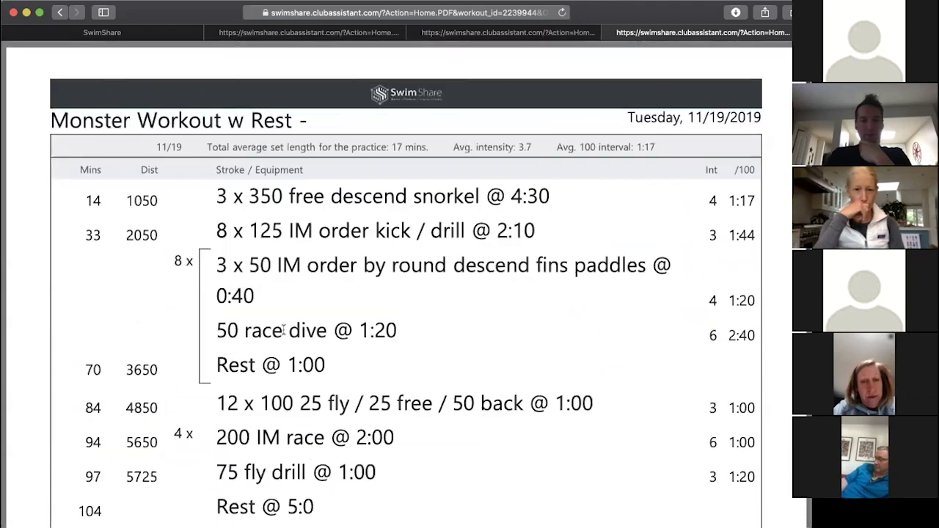
- Compare the Workout 136 PDF with the Monster Workout w Rest PDF and return to the workout editor
{"action": "left_click", "coordinate": [447, 32]}
{"action": "left_click", "coordinate": [329, 33]}
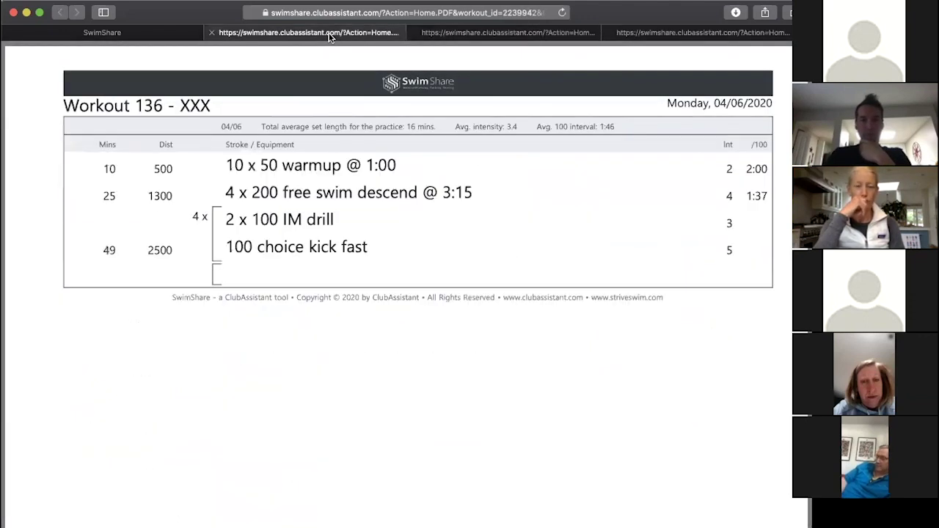
{"action": "left_click", "coordinate": [657, 32]}
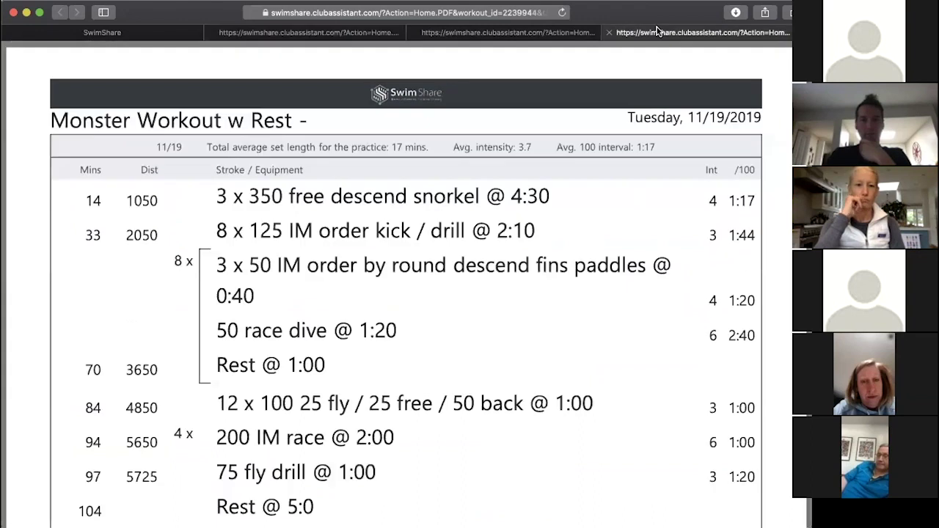
{"action": "left_click", "coordinate": [133, 34]}
- Check the time between sets options for Monster Workout w Rest without changing the selection
{"action": "left_click", "coordinate": [34, 220]}
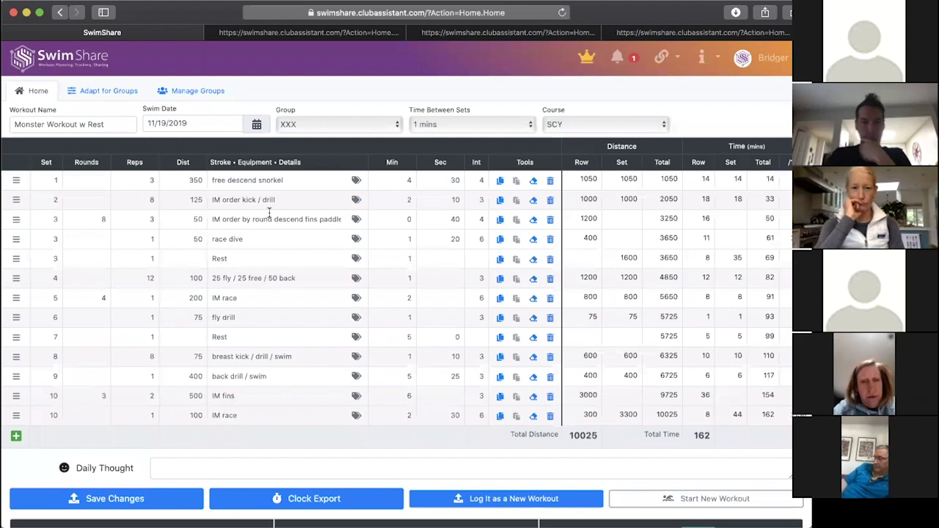
{"action": "left_click", "coordinate": [447, 125]}
{"action": "left_click", "coordinate": [447, 125]}
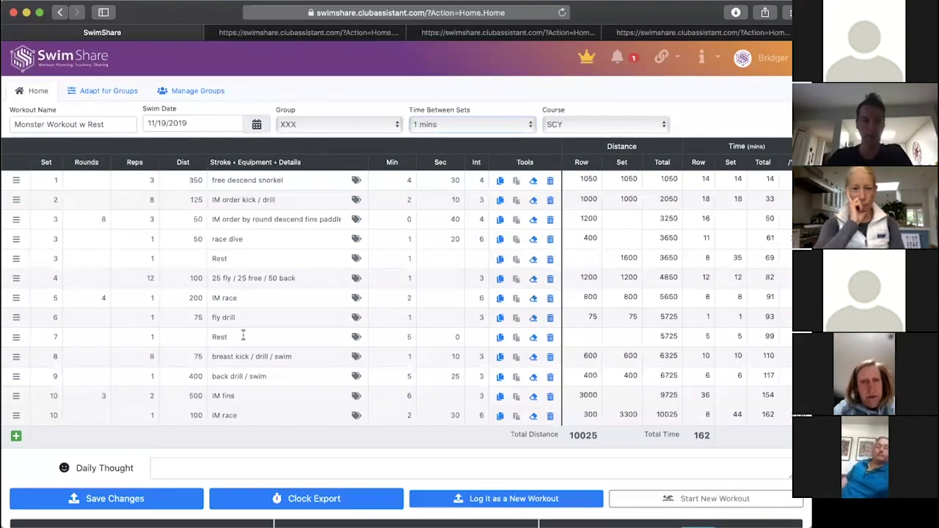
- Set the Rest row of set 7 to 15 minutes and 00 seconds
{"action": "left_click", "coordinate": [410, 337]}
{"action": "type", "text": "15"}
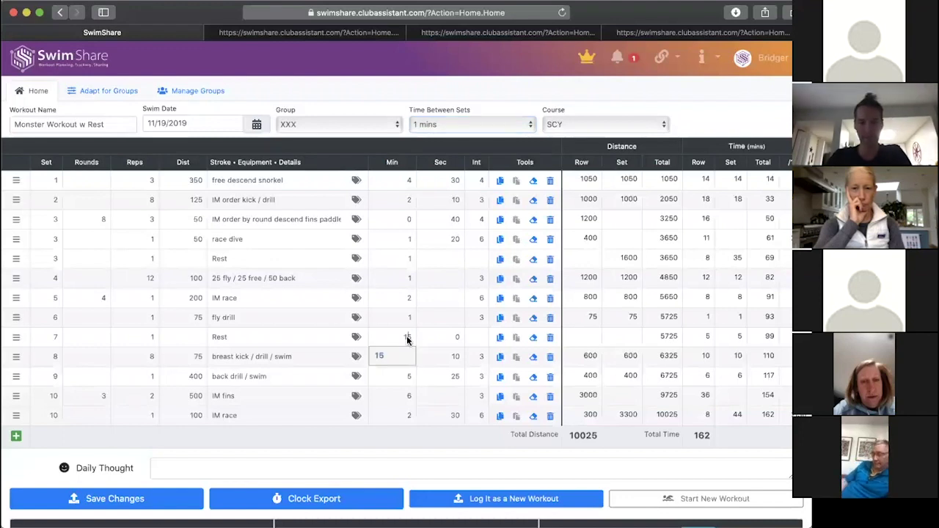
{"action": "left_click", "coordinate": [420, 336]}
{"action": "left_click", "coordinate": [428, 356]}
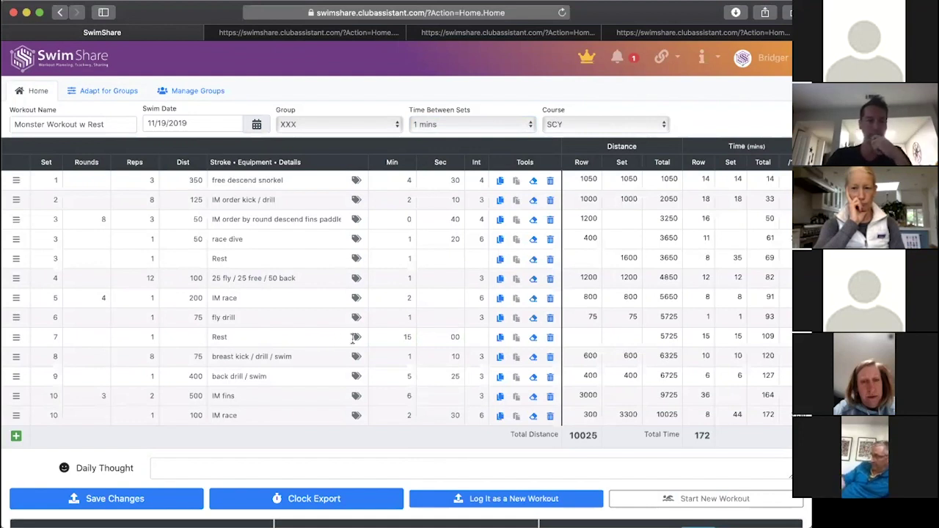
{"action": "left_click", "coordinate": [428, 345]}
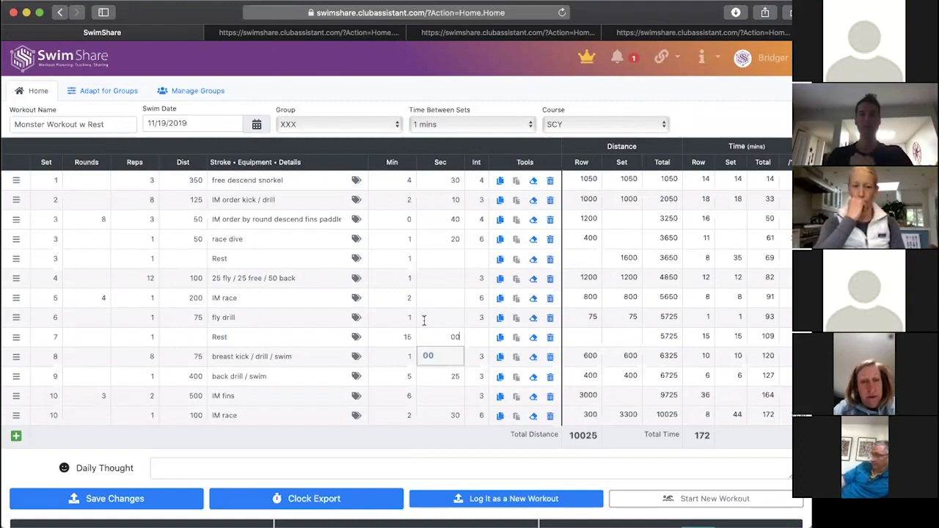
{"action": "left_click", "coordinate": [424, 320]}
{"action": "left_click", "coordinate": [401, 331]}
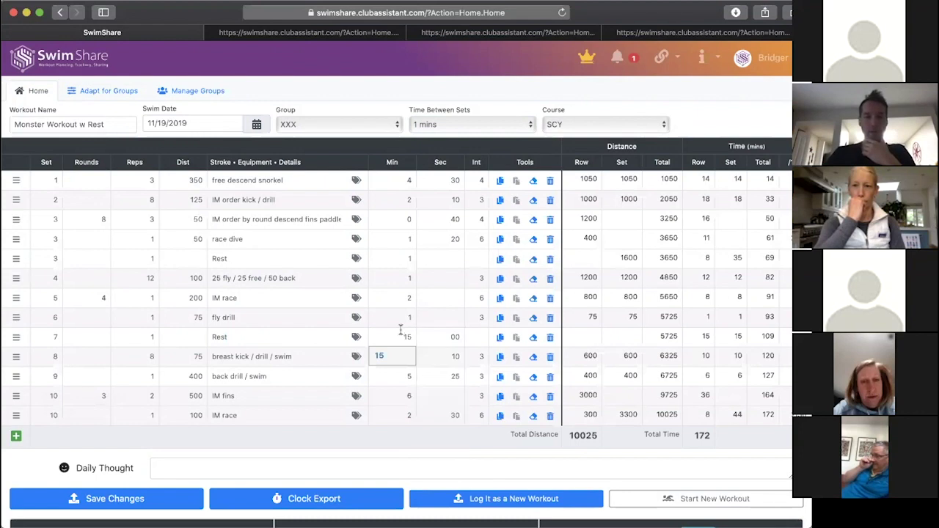
{"action": "left_click", "coordinate": [116, 113]}
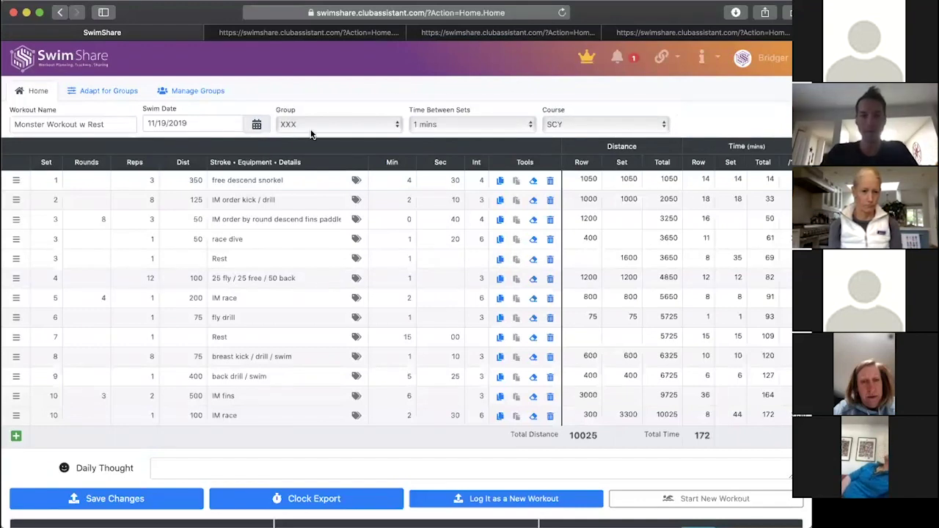
- Save the changes to Monster Workout w Rest and dismiss the save notice
{"action": "scroll", "coordinate": [300, 98], "scroll_direction": "down", "scroll_amount": 1}
{"action": "scroll", "coordinate": [300, 97], "scroll_direction": "down", "scroll_amount": 3}
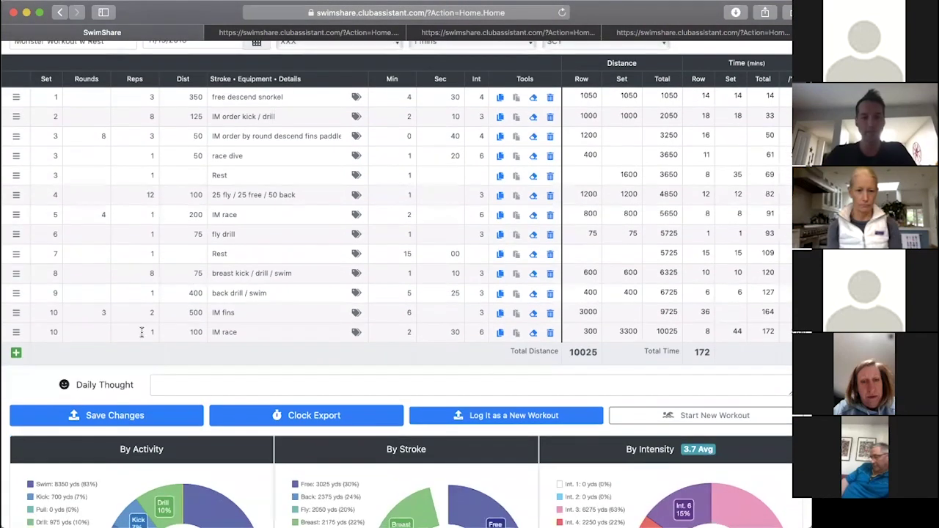
{"action": "left_click", "coordinate": [162, 416]}
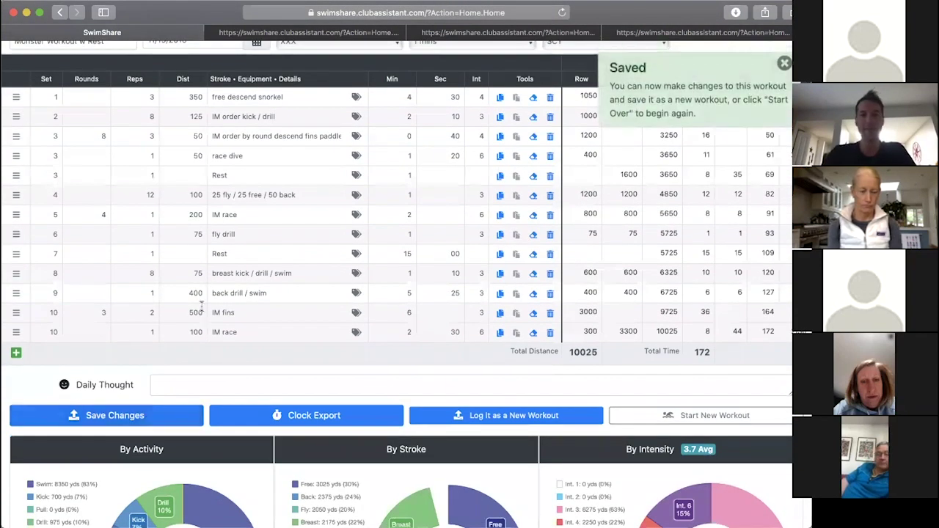
{"action": "left_click", "coordinate": [785, 64]}
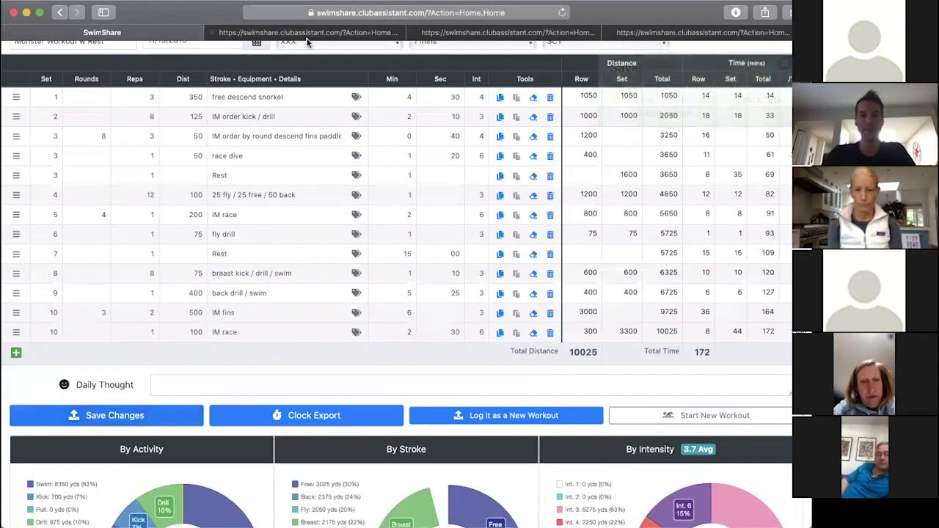
- Export Monster Workout w Rest from My Workouts to Seconds Pro by downloading its file, and close the export dialog
{"action": "scroll", "coordinate": [376, 95], "scroll_direction": "up", "scroll_amount": 3}
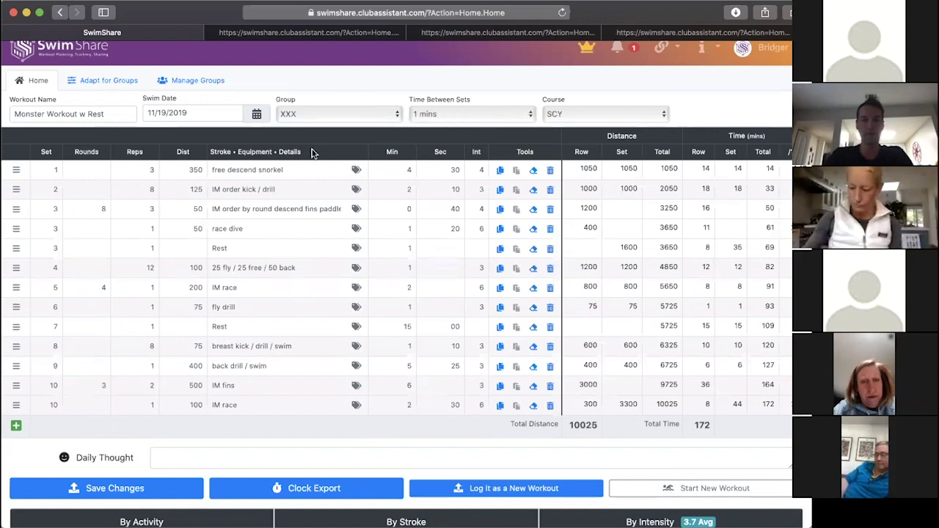
{"action": "scroll", "coordinate": [217, 221], "scroll_direction": "down", "scroll_amount": 5}
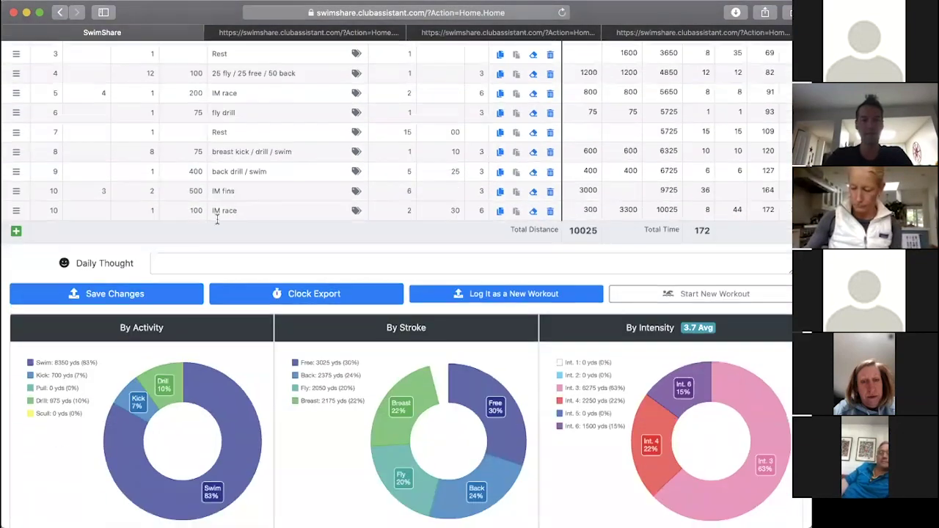
{"action": "scroll", "coordinate": [217, 220], "scroll_direction": "down", "scroll_amount": 11}
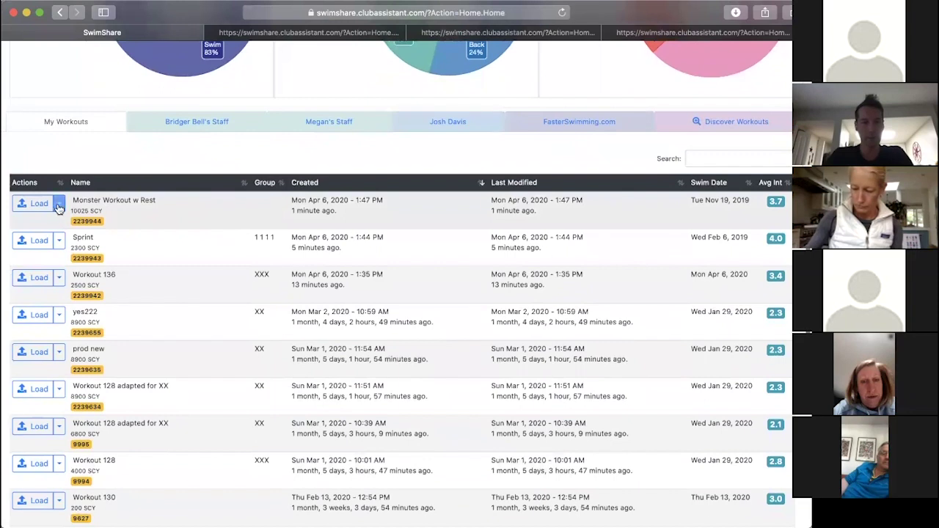
{"action": "left_click", "coordinate": [59, 205]}
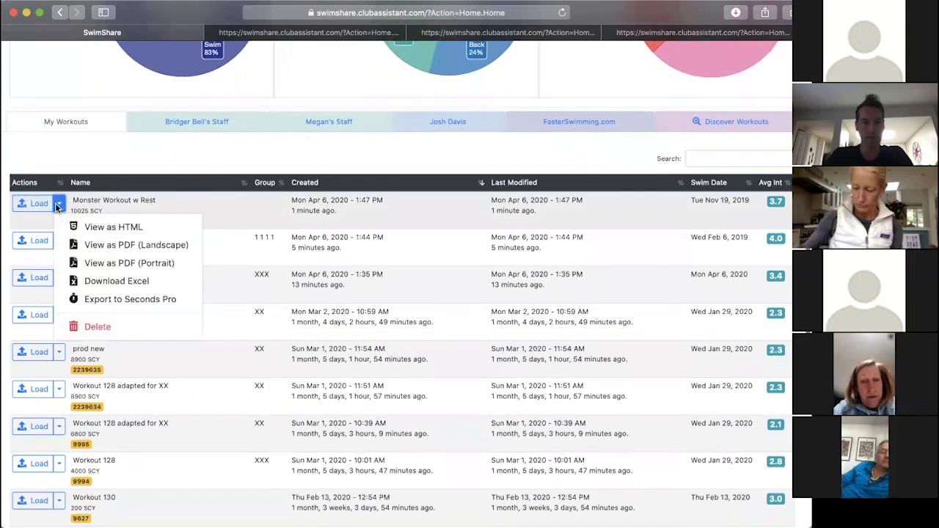
{"action": "left_click", "coordinate": [96, 300]}
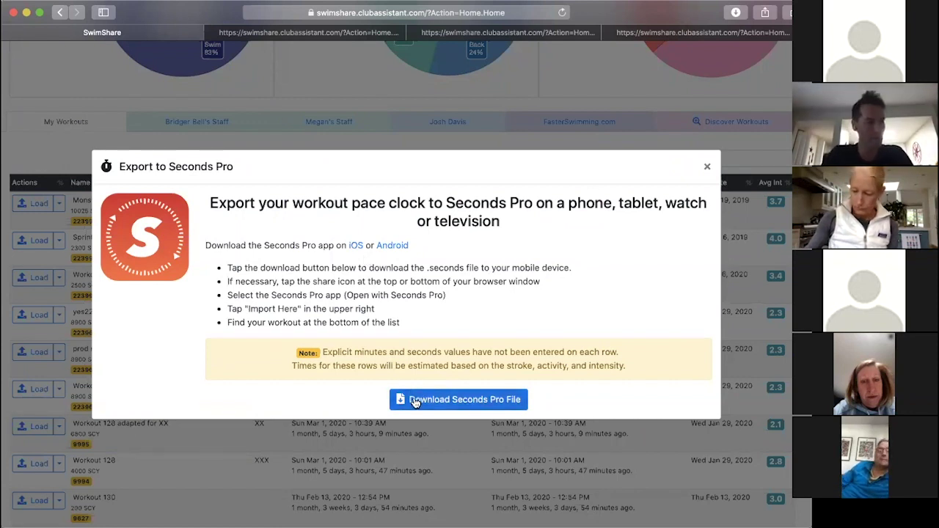
{"action": "left_click", "coordinate": [469, 397]}
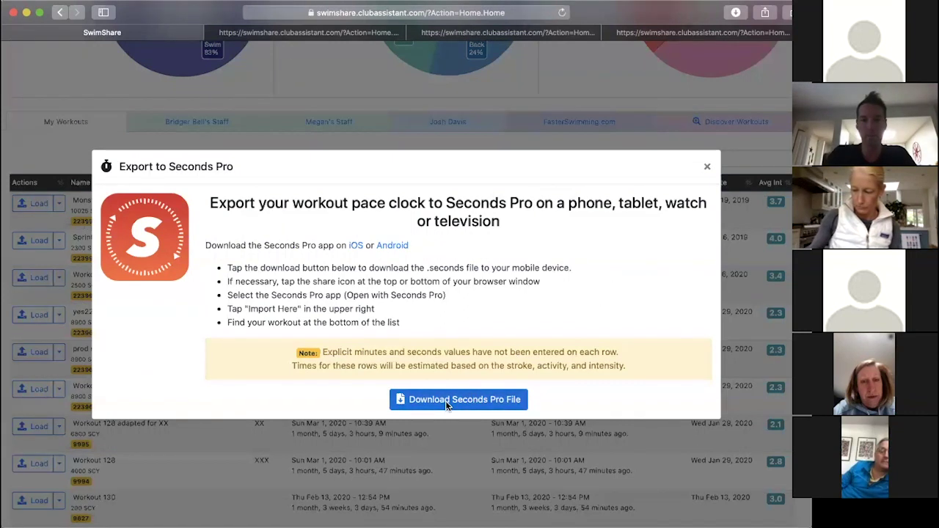
{"action": "left_click", "coordinate": [706, 170]}
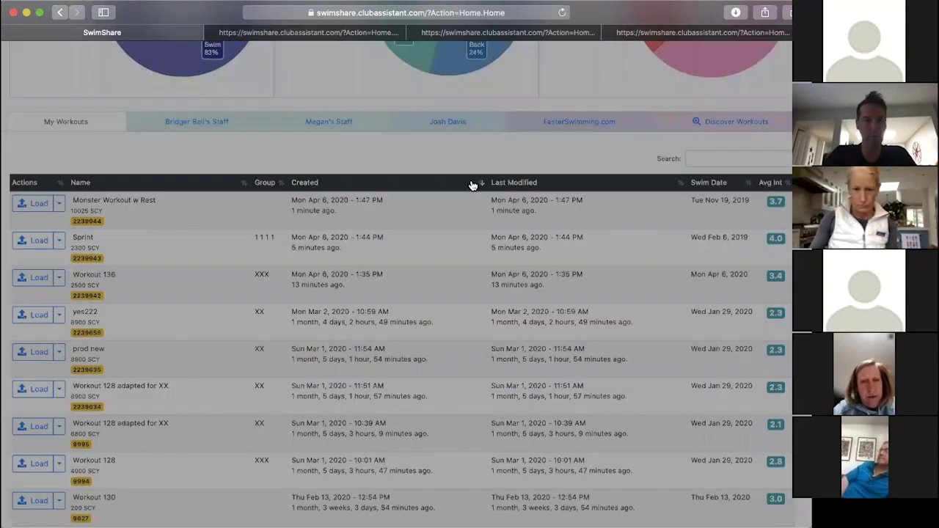
- Log the edited Monster Workout w Rest as a new workout
{"action": "scroll", "coordinate": [97, 204], "scroll_direction": "up", "scroll_amount": 7}
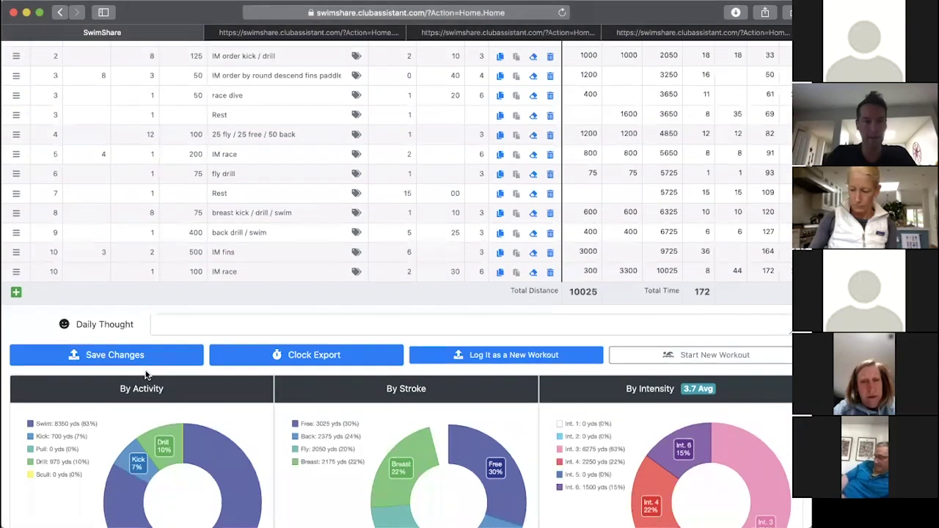
{"action": "left_click", "coordinate": [453, 353]}
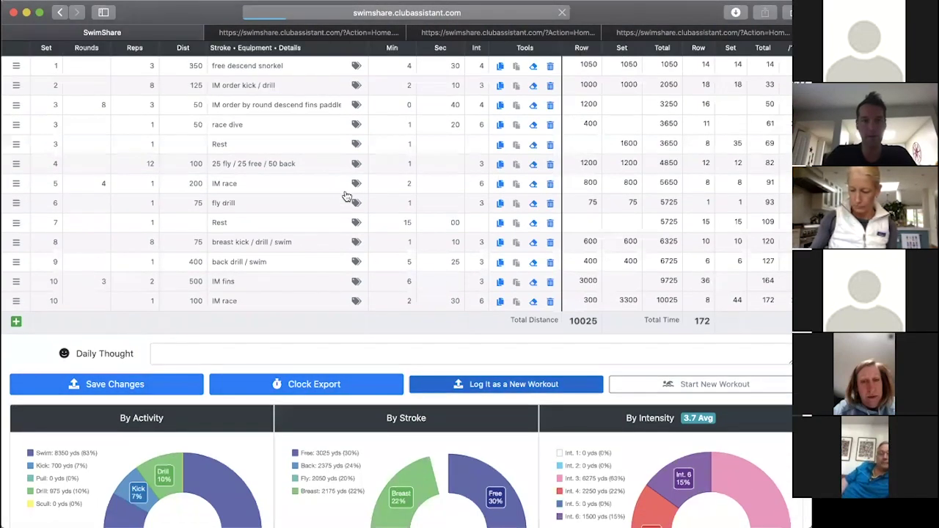
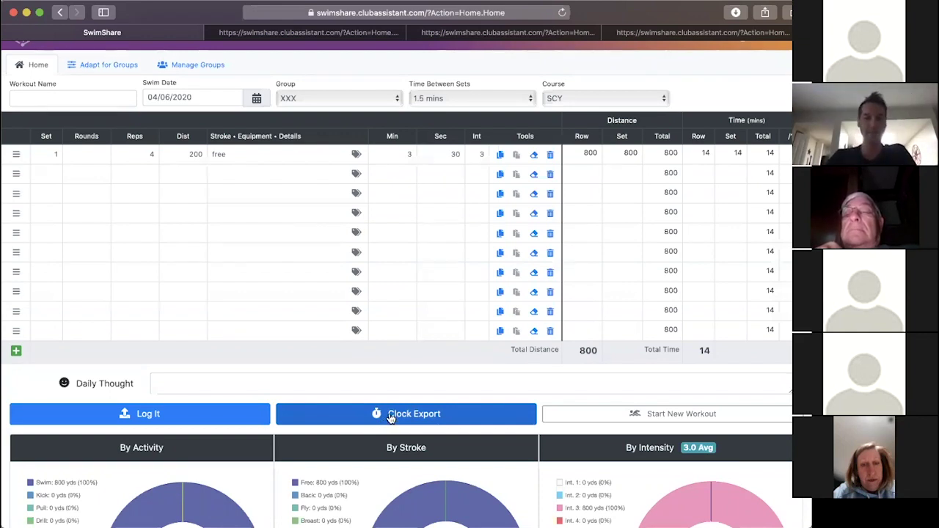
- Load Monster Workout w Rest from My Workouts into the workout editor
{"action": "scroll", "coordinate": [417, 415], "scroll_direction": "up", "scroll_amount": 1}
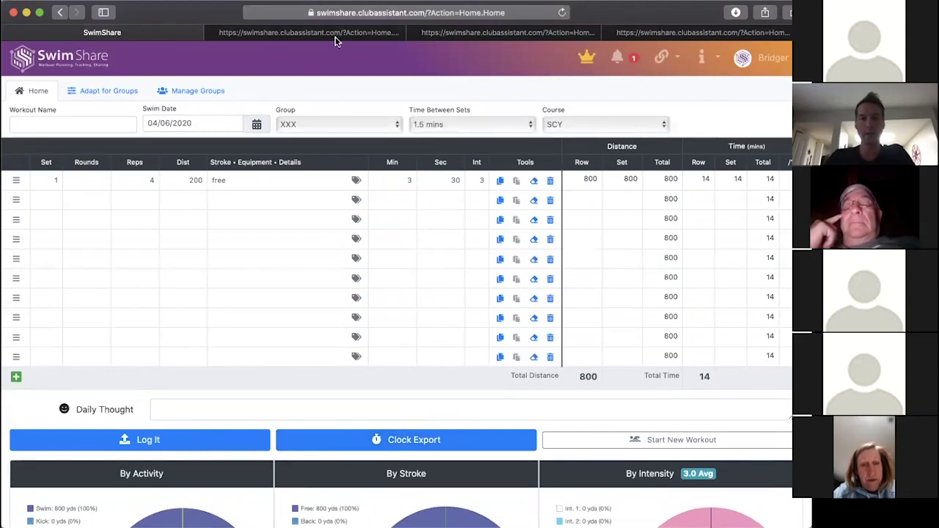
{"action": "scroll", "coordinate": [107, 294], "scroll_direction": "down", "scroll_amount": 10}
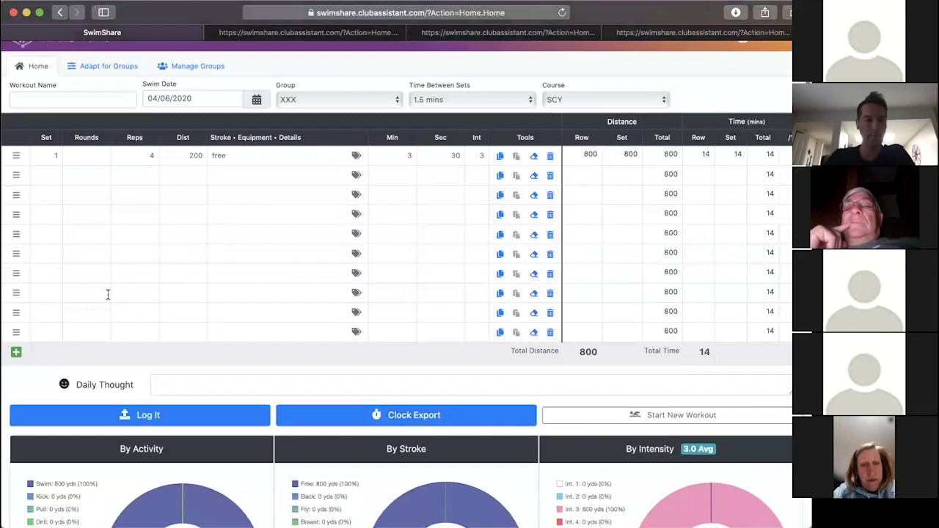
{"action": "left_click", "coordinate": [40, 317]}
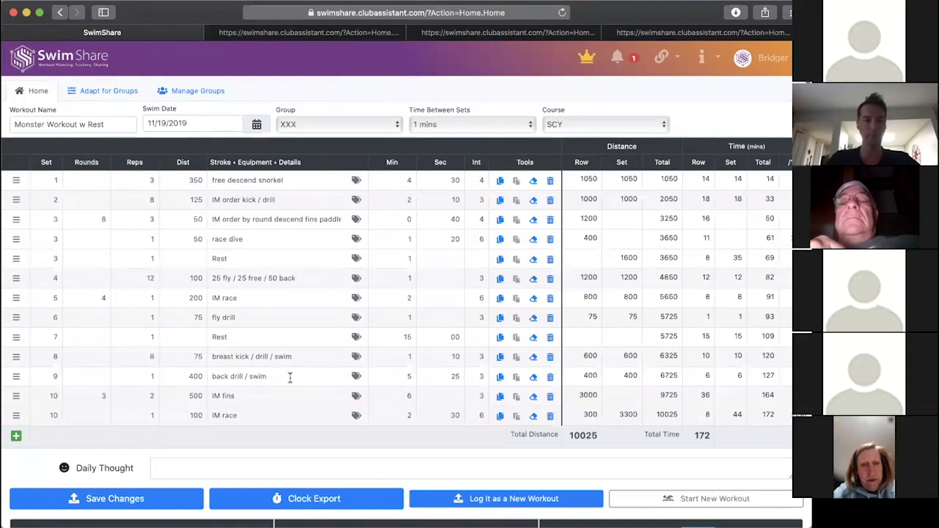
- Review the loaded workout's set rows, distribution charts and My Workouts list, and browse the Josh Davis workouts
{"action": "scroll", "coordinate": [290, 378], "scroll_direction": "down", "scroll_amount": 1}
{"action": "scroll", "coordinate": [290, 378], "scroll_direction": "up", "scroll_amount": 1}
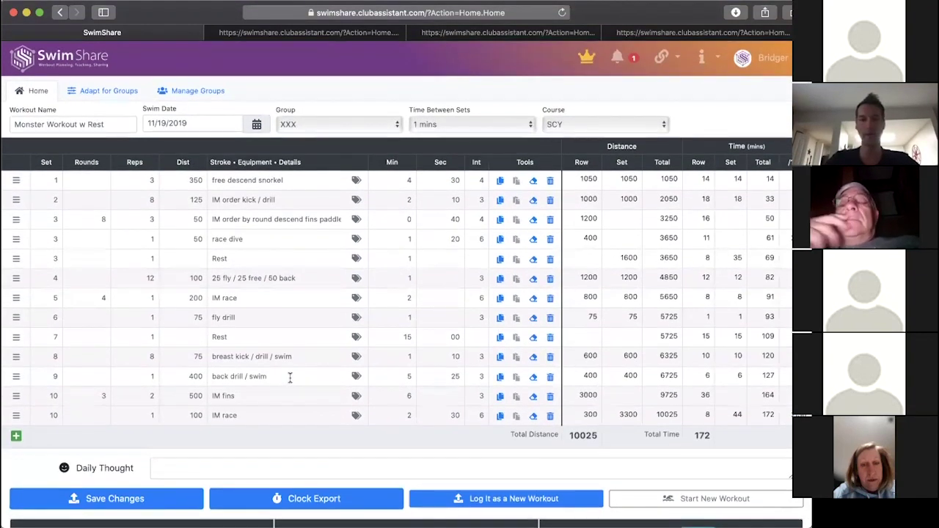
{"action": "scroll", "coordinate": [290, 378], "scroll_direction": "down", "scroll_amount": 1}
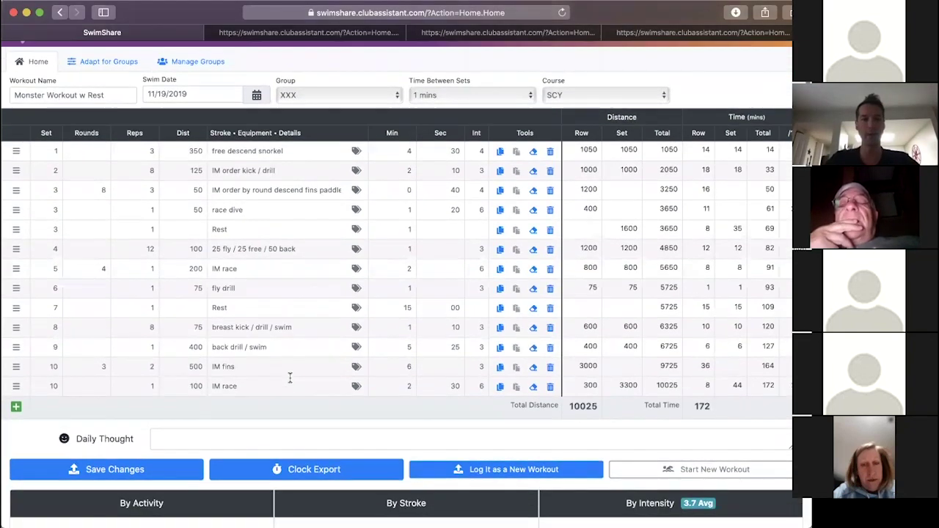
{"action": "scroll", "coordinate": [290, 378], "scroll_direction": "down", "scroll_amount": 10}
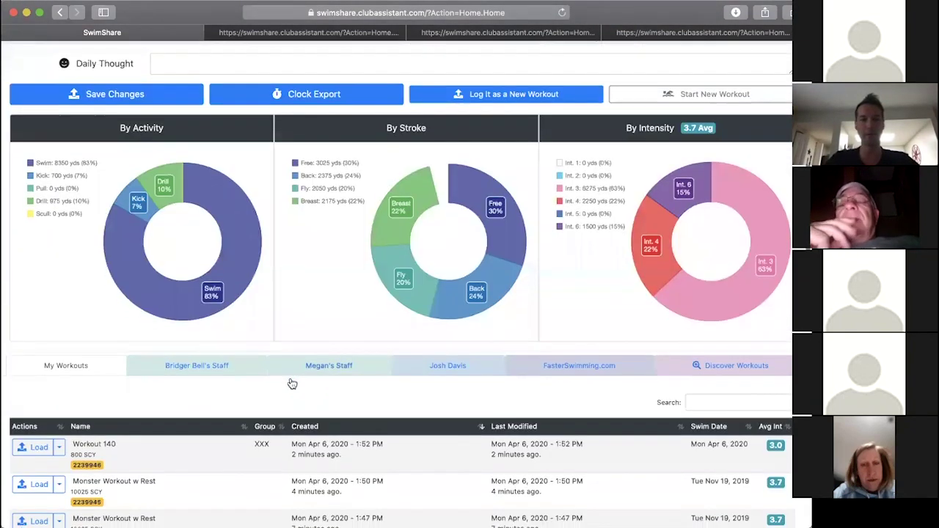
{"action": "scroll", "coordinate": [290, 380], "scroll_direction": "down", "scroll_amount": 6}
{"action": "scroll", "coordinate": [290, 380], "scroll_direction": "up", "scroll_amount": 12}
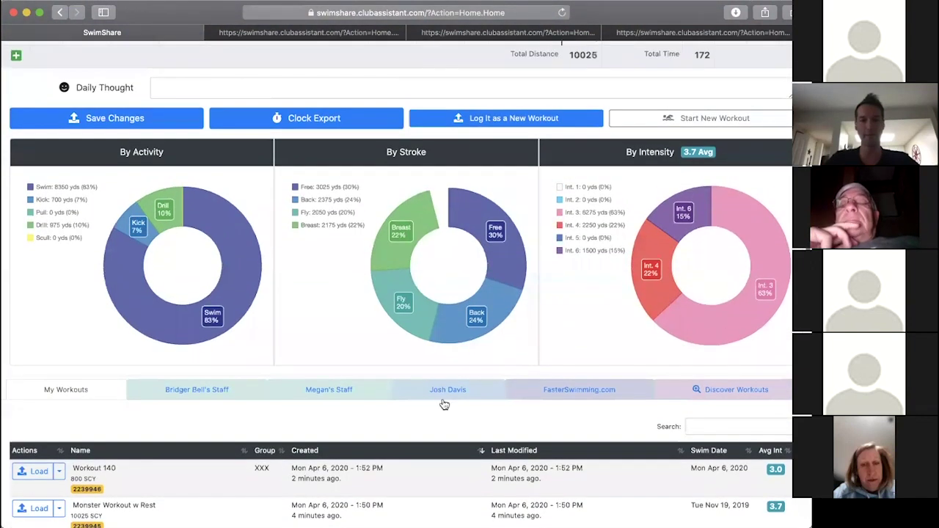
{"action": "left_click", "coordinate": [447, 396]}
{"action": "scroll", "coordinate": [454, 399], "scroll_direction": "down", "scroll_amount": 3}
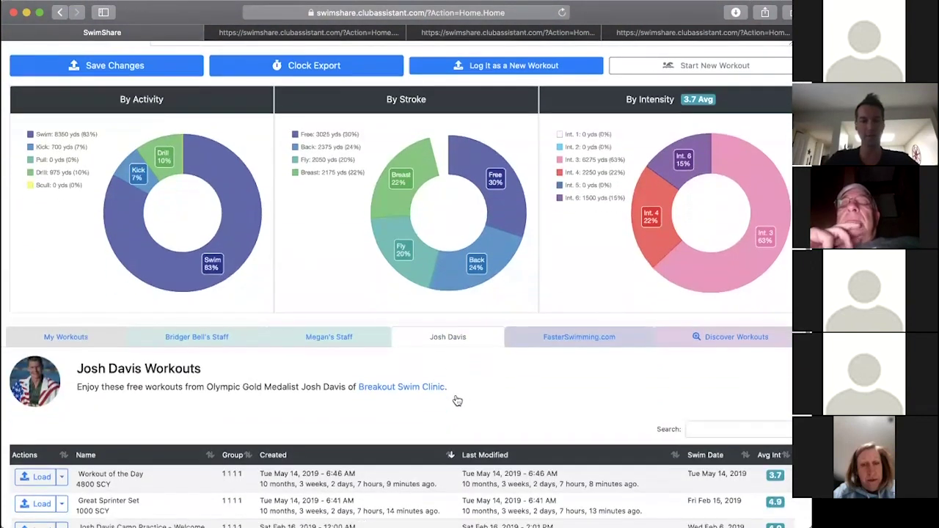
{"action": "scroll", "coordinate": [181, 332], "scroll_direction": "up", "scroll_amount": 2}
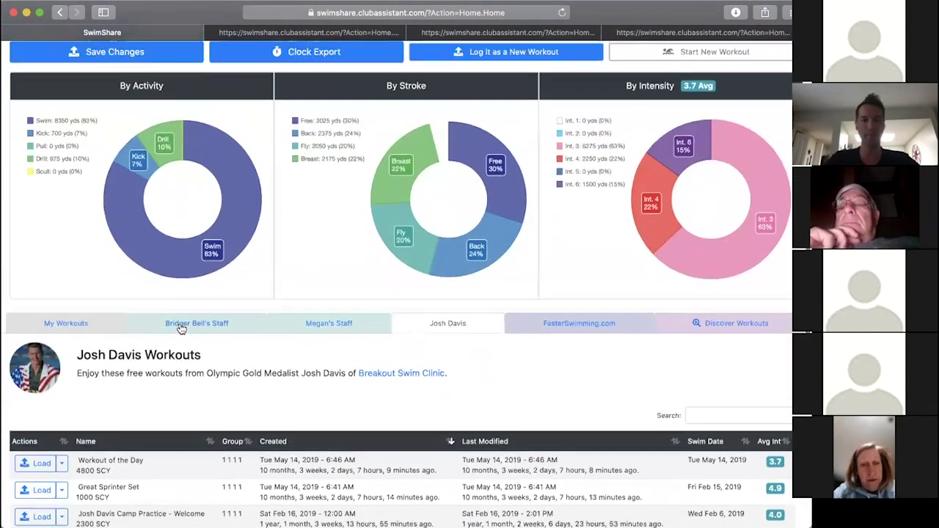
{"action": "scroll", "coordinate": [180, 323], "scroll_direction": "up", "scroll_amount": 10}
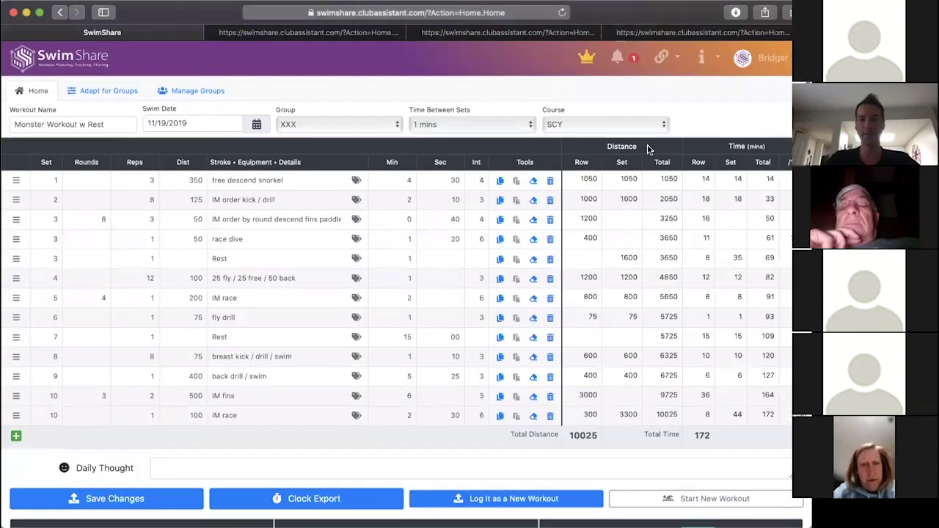
- View the account's Add Features page and examine the plan options, available features and upgrade cost
{"action": "left_click", "coordinate": [764, 66]}
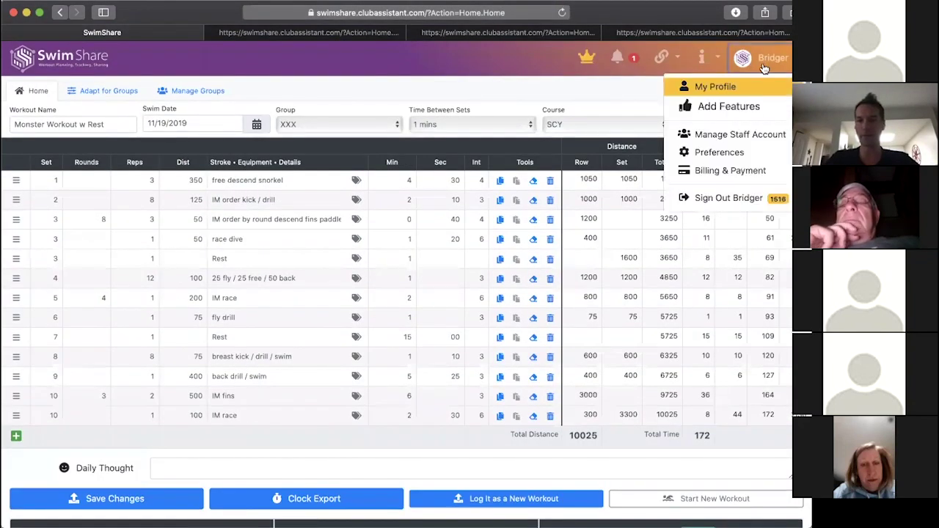
{"action": "left_click", "coordinate": [730, 110]}
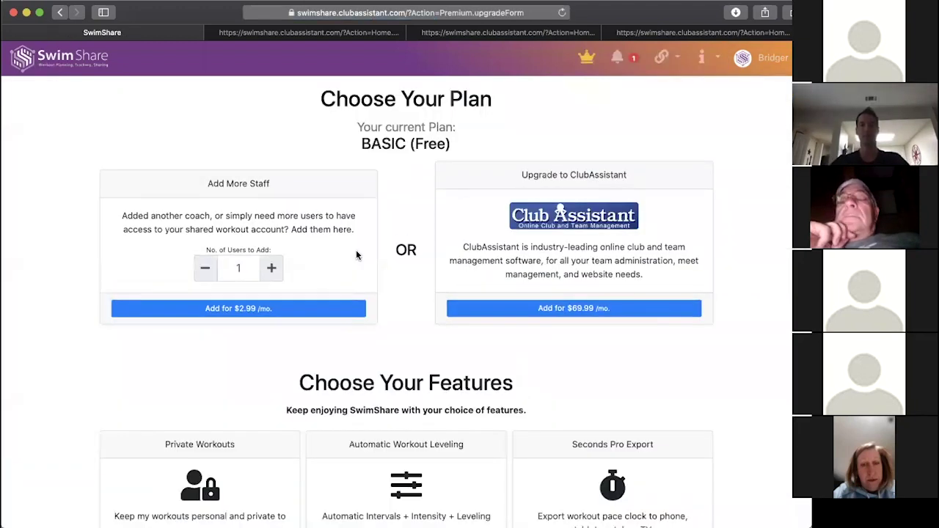
{"action": "scroll", "coordinate": [358, 254], "scroll_direction": "down", "scroll_amount": 3}
{"action": "scroll", "coordinate": [356, 254], "scroll_direction": "down", "scroll_amount": 2}
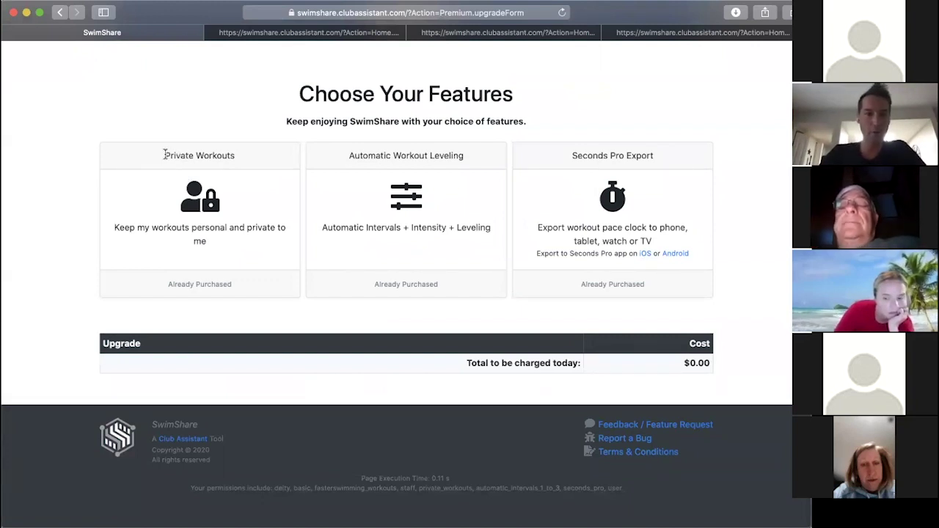
- Compare the Private Workouts, Automatic Workout Leveling and Seconds Pro Export features with the staff and ClubAssistant plan options
{"action": "left_click_drag", "start_coordinate": [177, 155], "coordinate": [248, 158]}
{"action": "left_click", "coordinate": [248, 158]}
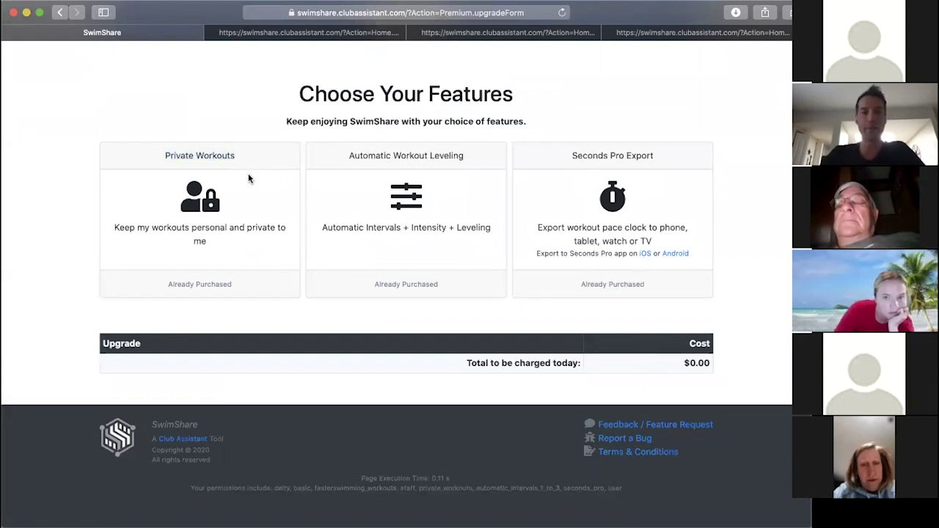
{"action": "left_click_drag", "start_coordinate": [164, 157], "coordinate": [240, 158]}
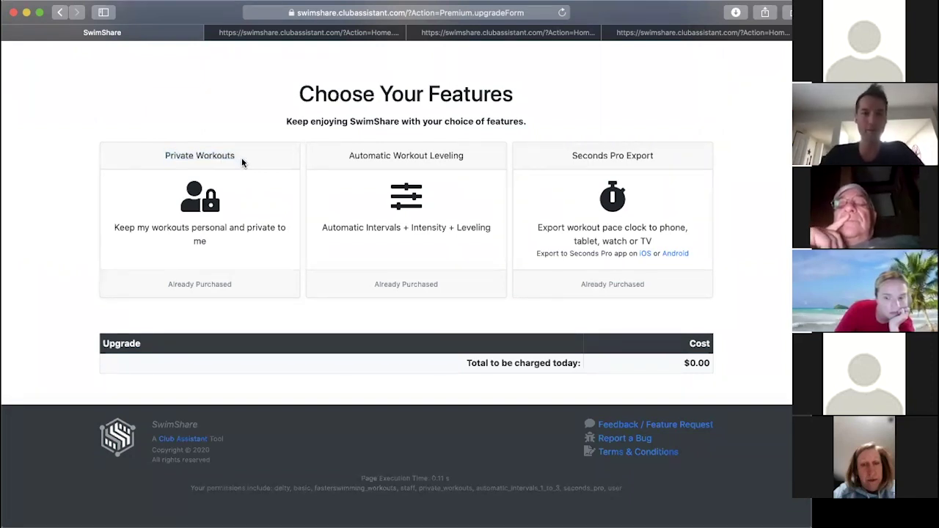
{"action": "scroll", "coordinate": [242, 159], "scroll_direction": "up", "scroll_amount": 5}
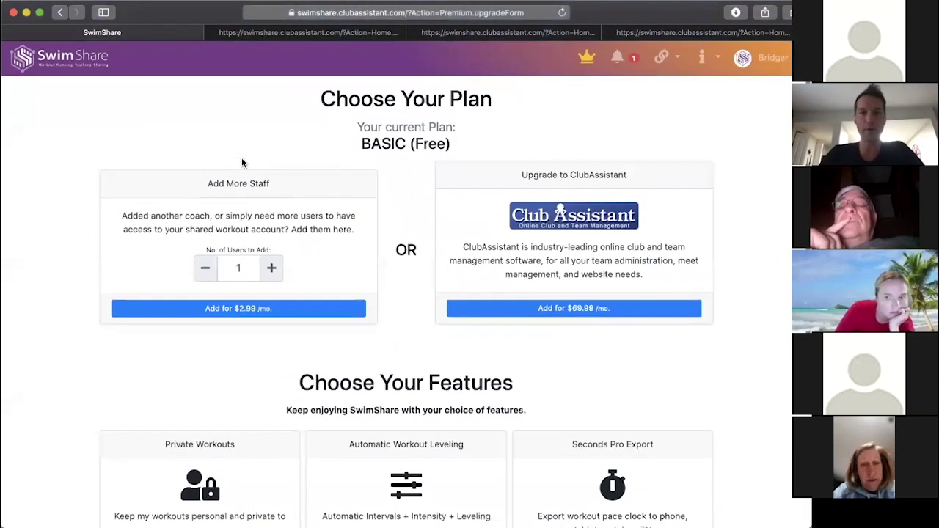
{"action": "scroll", "coordinate": [242, 163], "scroll_direction": "down", "scroll_amount": 5}
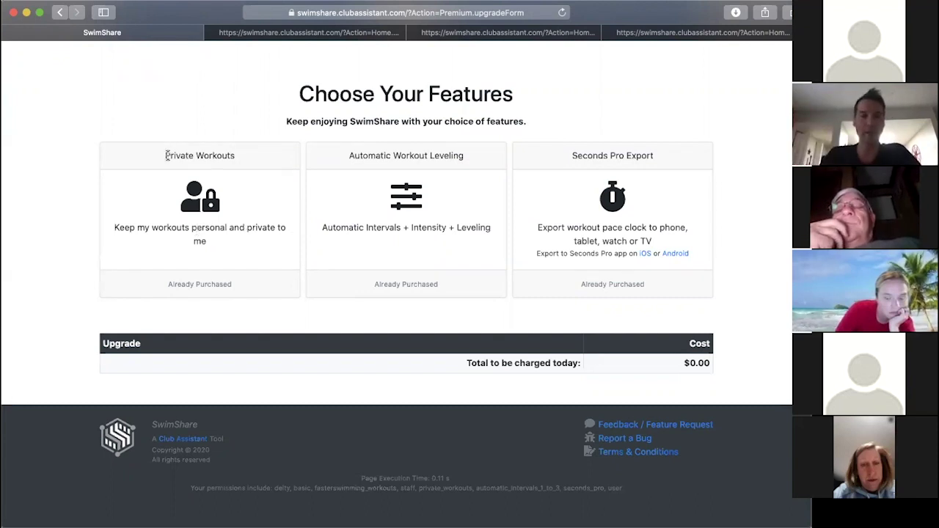
{"action": "left_click_drag", "start_coordinate": [167, 156], "coordinate": [230, 173]}
{"action": "left_click", "coordinate": [230, 185]}
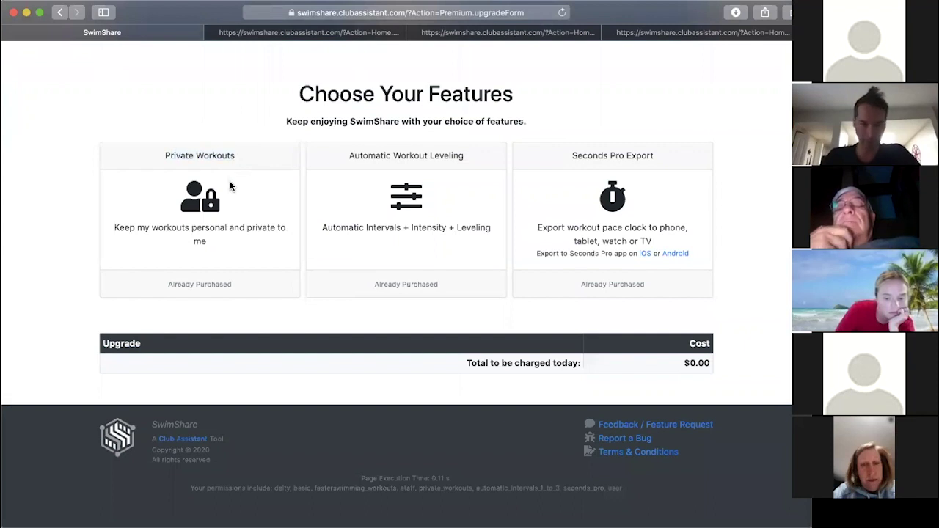
{"action": "left_click_drag", "start_coordinate": [290, 173], "coordinate": [290, 177]}
{"action": "left_click", "coordinate": [278, 187]}
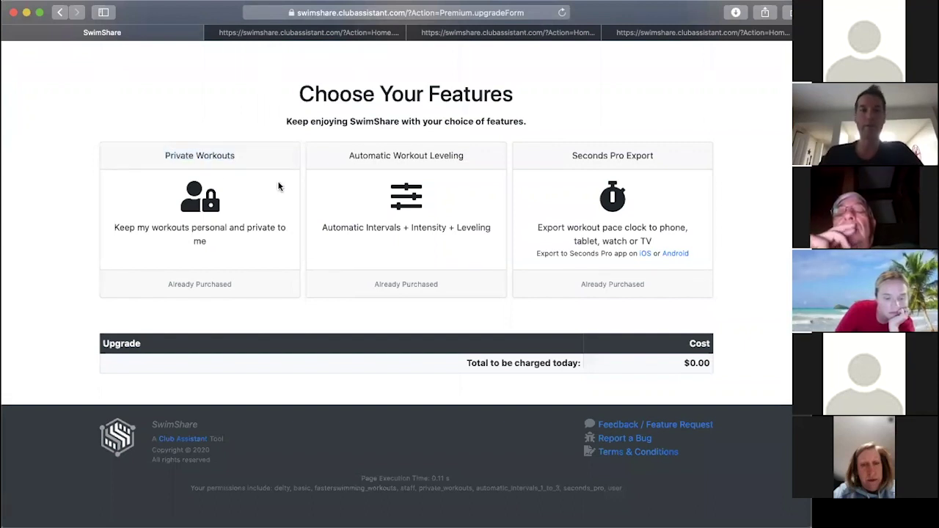
{"action": "scroll", "coordinate": [278, 186], "scroll_direction": "up", "scroll_amount": 5}
{"action": "scroll", "coordinate": [278, 186], "scroll_direction": "down", "scroll_amount": 1}
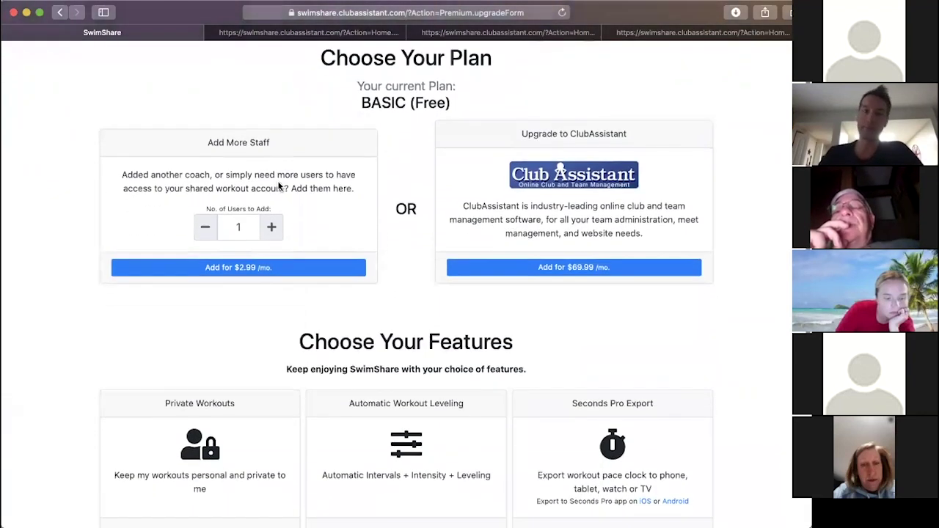
{"action": "scroll", "coordinate": [279, 186], "scroll_direction": "down", "scroll_amount": 5}
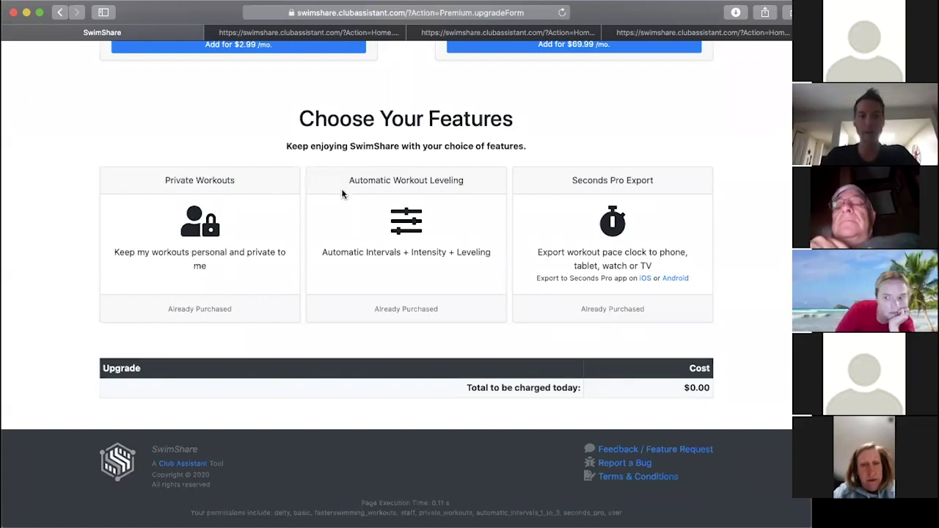
{"action": "scroll", "coordinate": [342, 194], "scroll_direction": "up", "scroll_amount": 5}
- Return to the Monster Workout w Rest editor and open the options for adapting it to other groups
{"action": "left_click", "coordinate": [76, 58]}
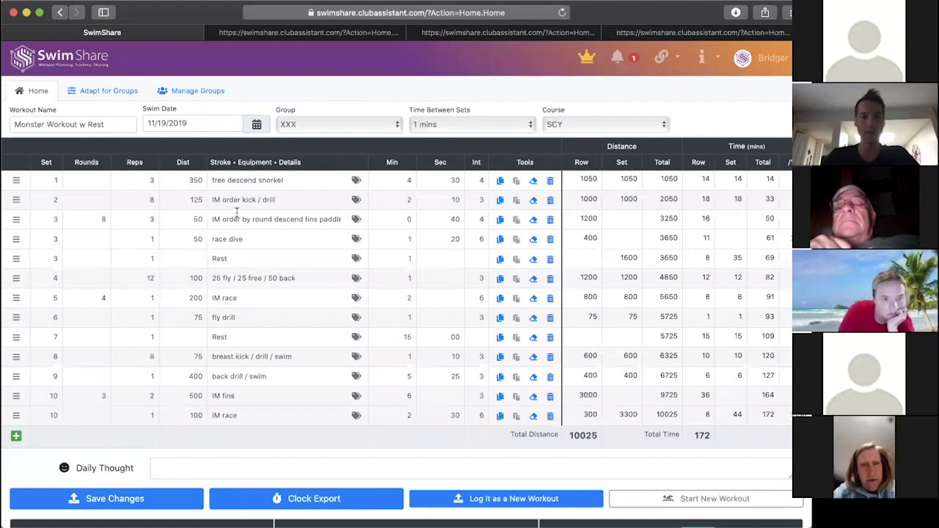
{"action": "left_click", "coordinate": [112, 93]}
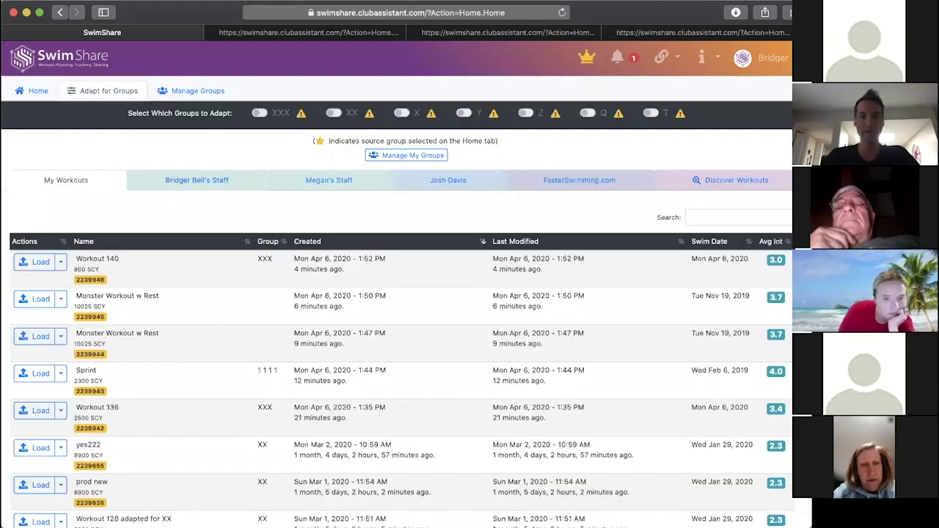
- Return to the workout editor and set the group of Monster Workout w Rest to XXX
{"action": "left_click", "coordinate": [34, 94]}
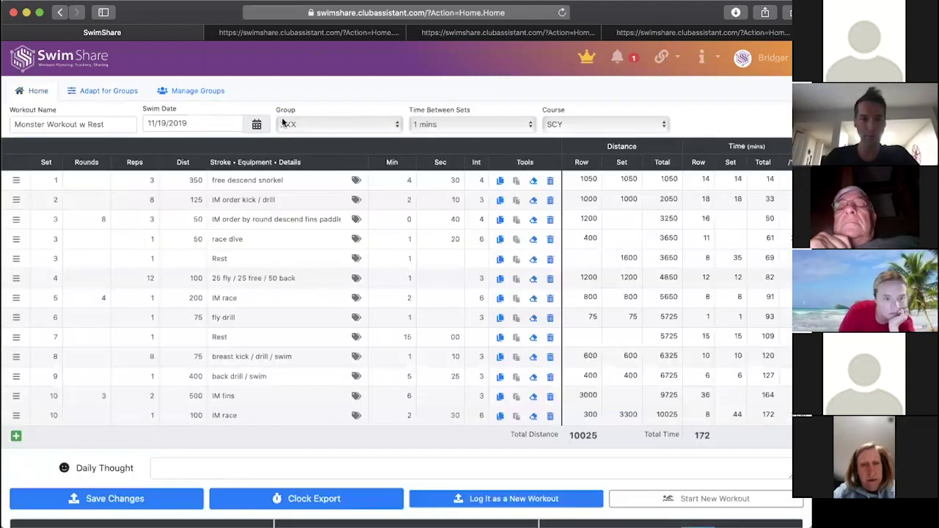
{"action": "left_click", "coordinate": [298, 126]}
{"action": "left_click", "coordinate": [307, 138]}
{"action": "left_click", "coordinate": [306, 125]}
{"action": "left_click", "coordinate": [301, 115]}
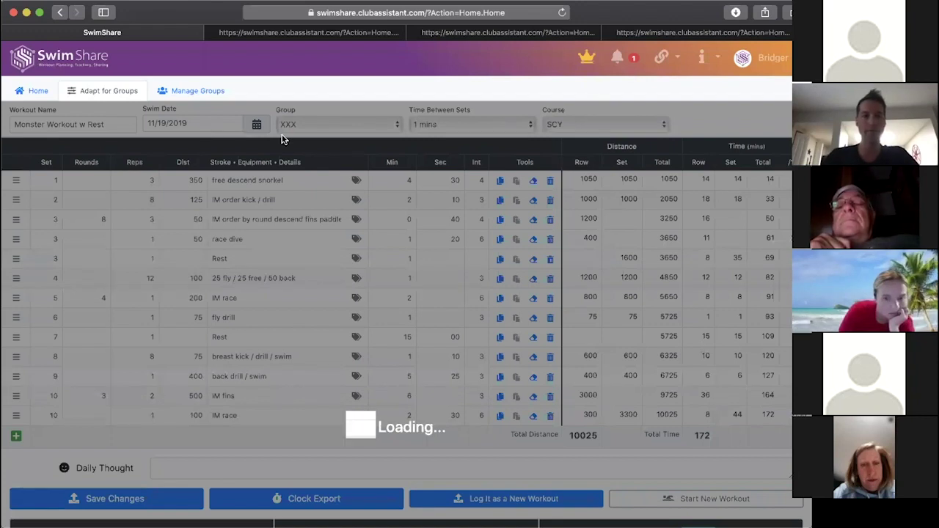
- Adapt Monster Workout w Rest for all groups and compare the adapted versions from XXX through Q
{"action": "scroll", "coordinate": [324, 208], "scroll_direction": "down", "scroll_amount": 1}
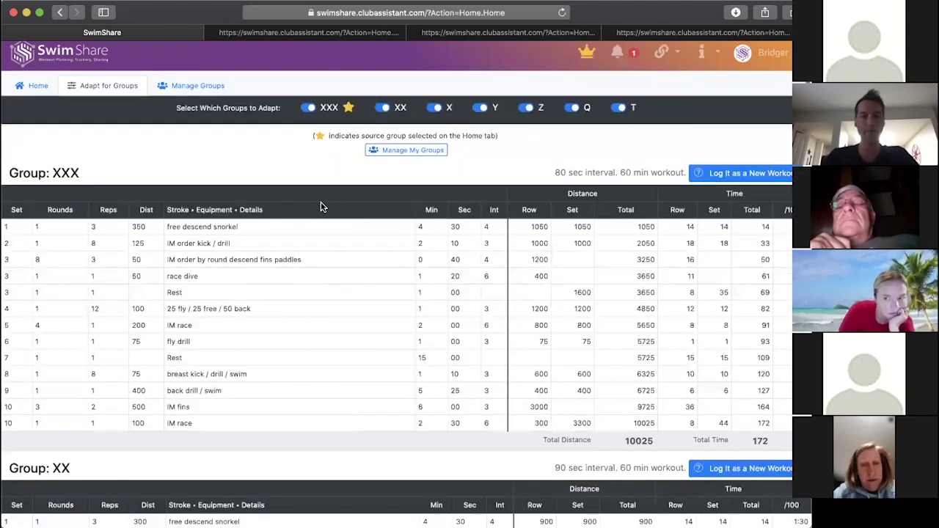
{"action": "scroll", "coordinate": [321, 207], "scroll_direction": "down", "scroll_amount": 5}
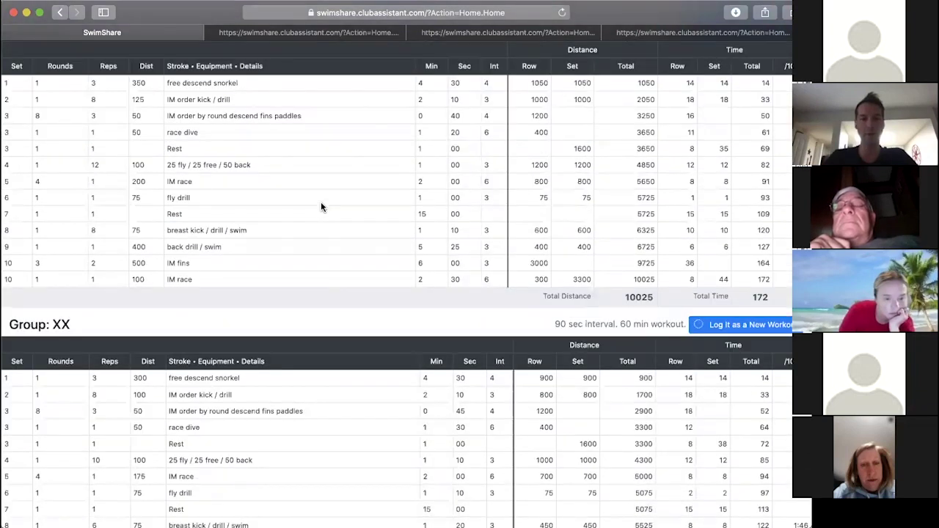
{"action": "scroll", "coordinate": [321, 207], "scroll_direction": "down", "scroll_amount": 20}
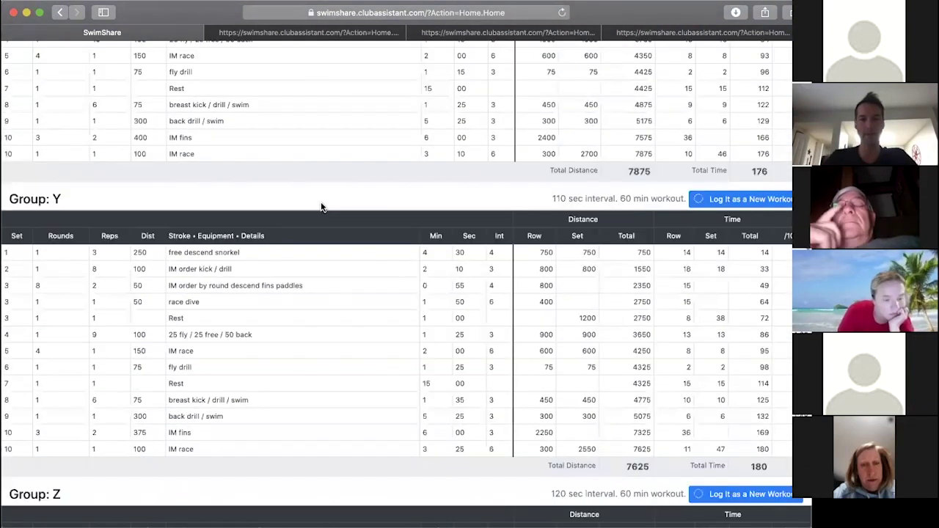
{"action": "scroll", "coordinate": [321, 207], "scroll_direction": "down", "scroll_amount": 20}
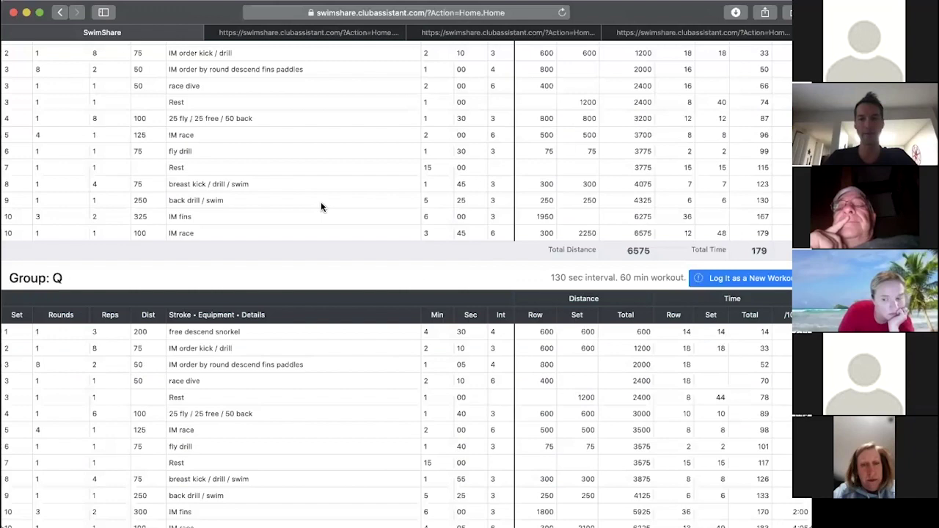
{"action": "scroll", "coordinate": [320, 204], "scroll_direction": "up", "scroll_amount": 20}
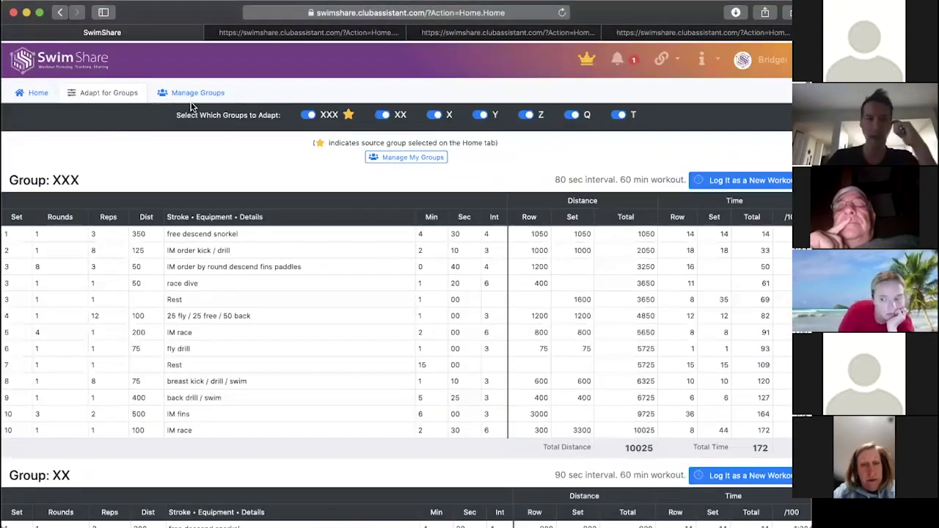
- Leave the group adaptations and open the account's Add Features page at the feature choices
{"action": "left_click", "coordinate": [54, 93]}
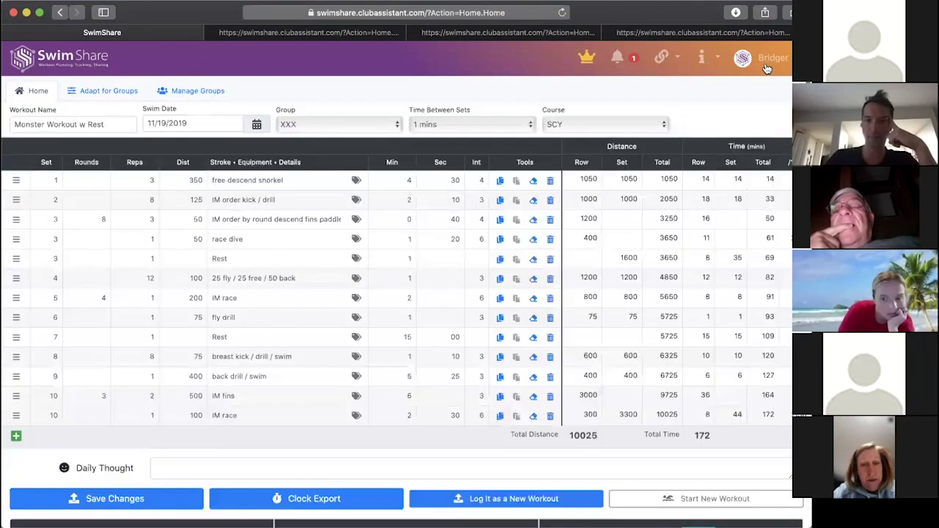
{"action": "left_click", "coordinate": [763, 64]}
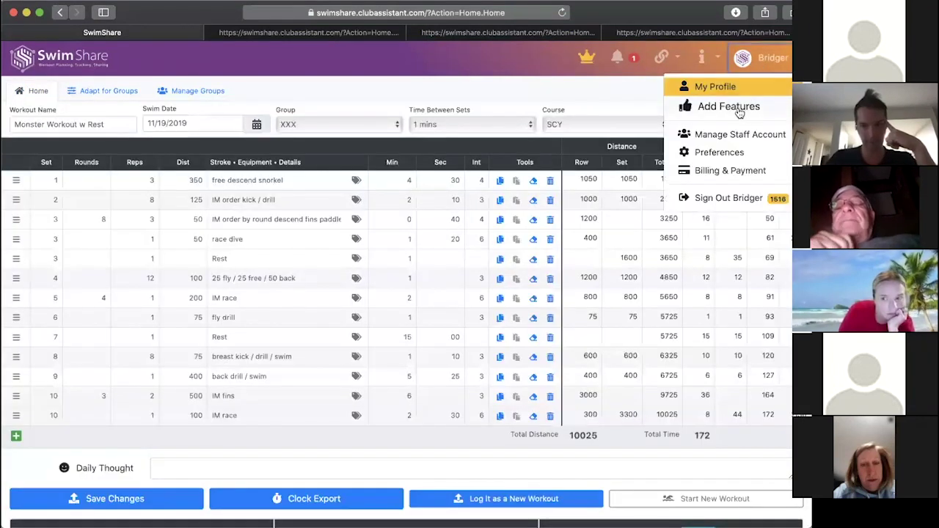
{"action": "left_click", "coordinate": [741, 108]}
{"action": "scroll", "coordinate": [390, 220], "scroll_direction": "down", "scroll_amount": 5}
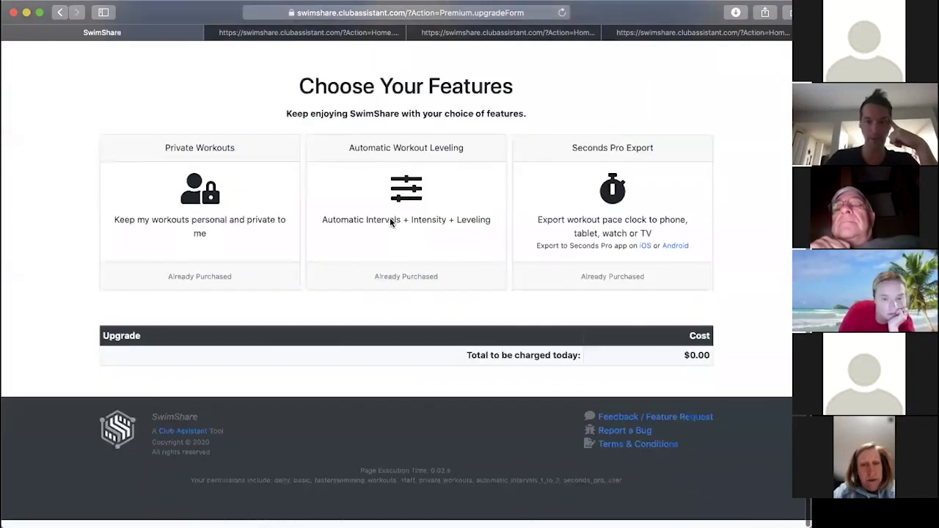
- Examine the Private Workouts, Automatic Workout Leveling and Seconds Pro Export features, plus the plan options above them
{"action": "left_click_drag", "start_coordinate": [165, 155], "coordinate": [277, 258]}
{"action": "left_click", "coordinate": [276, 258]}
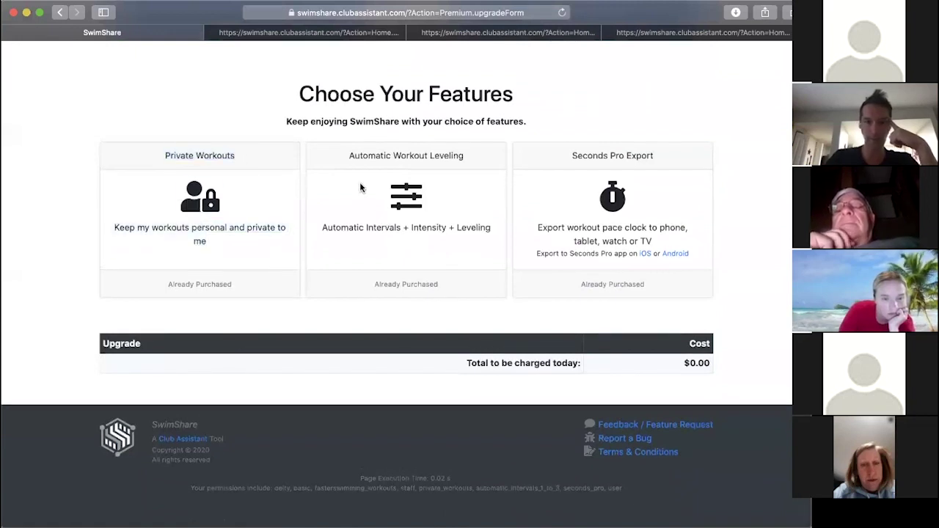
{"action": "left_click_drag", "start_coordinate": [347, 155], "coordinate": [478, 264]}
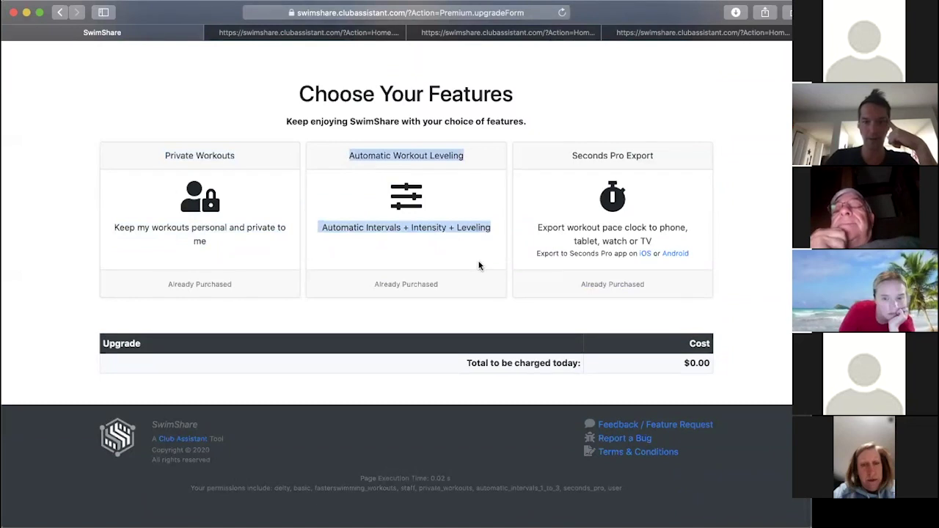
{"action": "left_click", "coordinate": [477, 264]}
{"action": "left_click_drag", "start_coordinate": [544, 158], "coordinate": [759, 273]}
{"action": "left_click", "coordinate": [743, 253]}
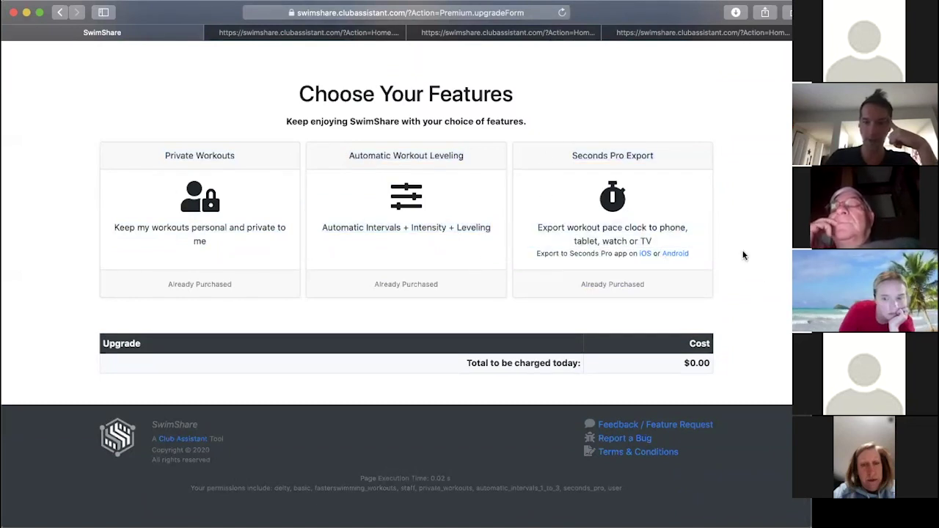
{"action": "scroll", "coordinate": [743, 256], "scroll_direction": "up", "scroll_amount": 5}
{"action": "scroll", "coordinate": [744, 255], "scroll_direction": "down", "scroll_amount": 5}
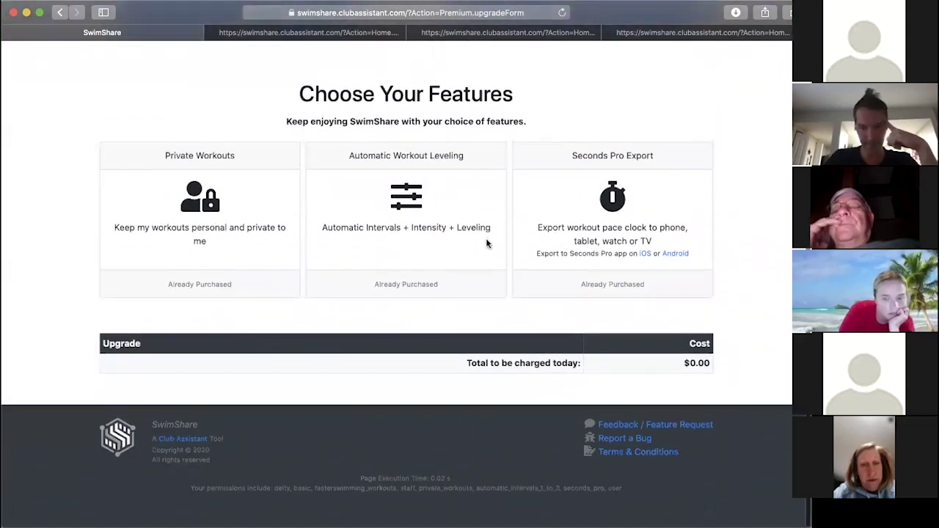
{"action": "scroll", "coordinate": [487, 244], "scroll_direction": "up", "scroll_amount": 5}
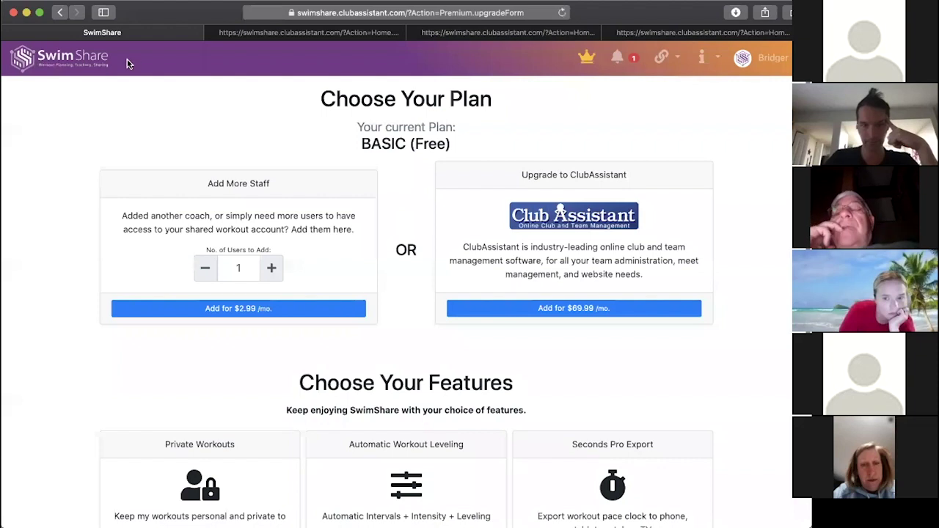
- Return to the workout editor and start a new blank workout
{"action": "left_click", "coordinate": [81, 63]}
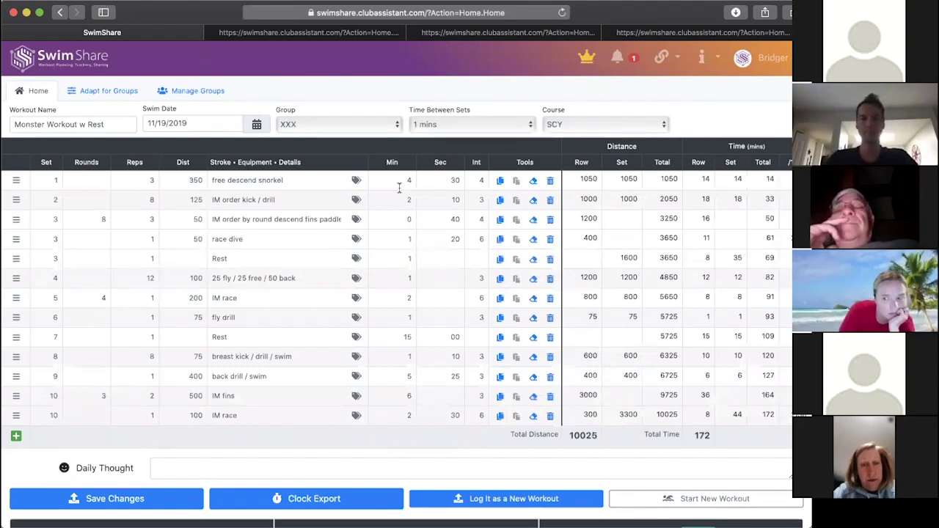
{"action": "scroll", "coordinate": [399, 189], "scroll_direction": "down", "scroll_amount": 3}
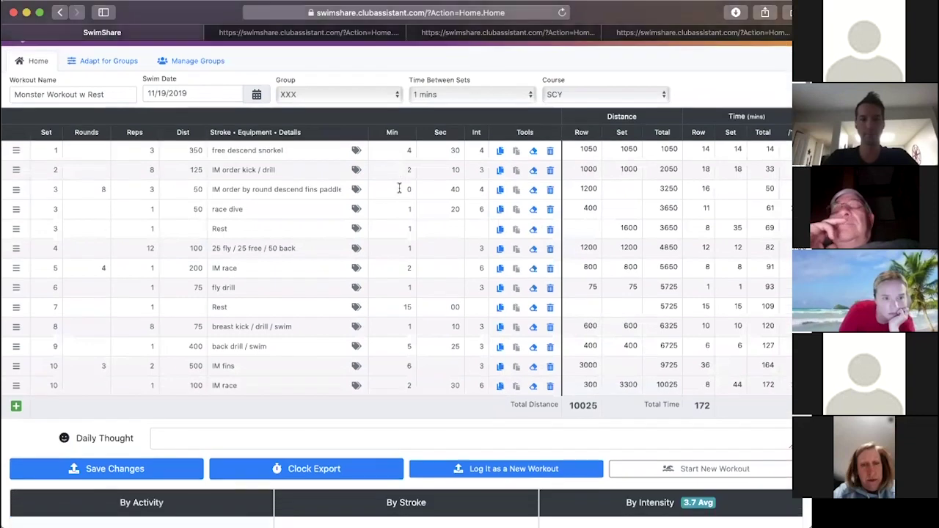
{"action": "left_click", "coordinate": [649, 420]}
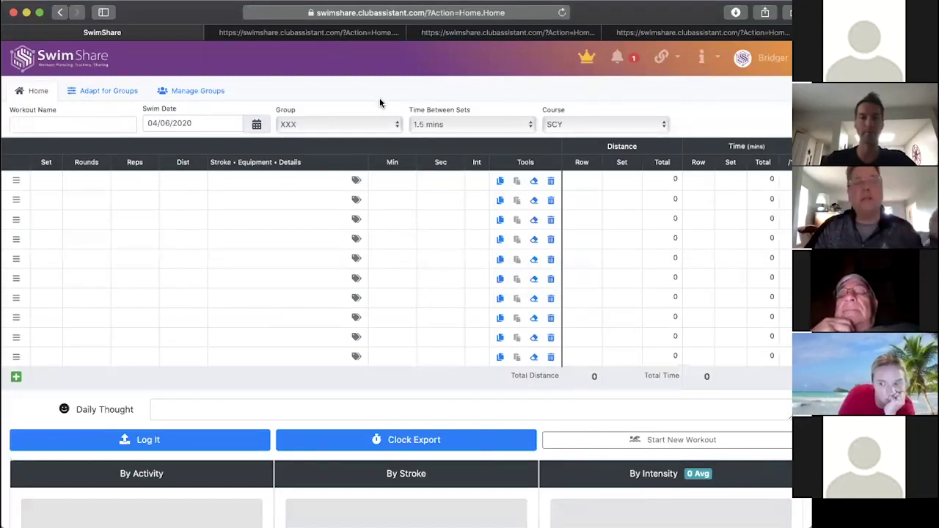
{"action": "scroll", "coordinate": [273, 220], "scroll_direction": "down", "scroll_amount": 2}
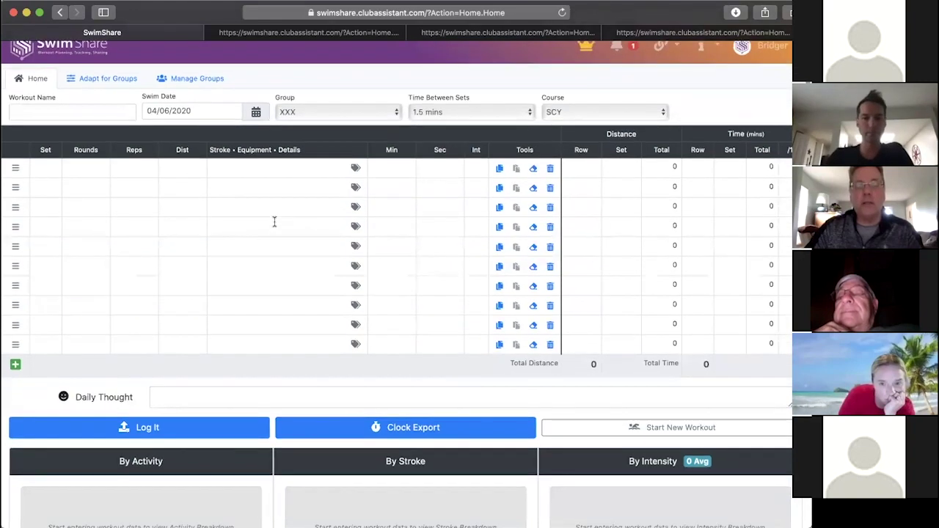
{"action": "scroll", "coordinate": [274, 222], "scroll_direction": "up", "scroll_amount": 2}
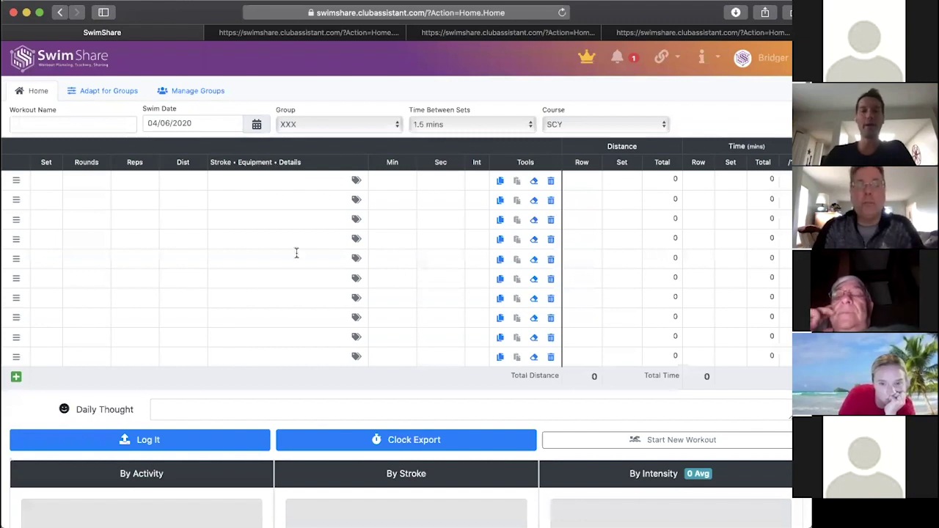
- Load the Monster Workout w Rest created at 1:50 PM from My Workouts
{"action": "scroll", "coordinate": [297, 253], "scroll_direction": "down", "scroll_amount": 5}
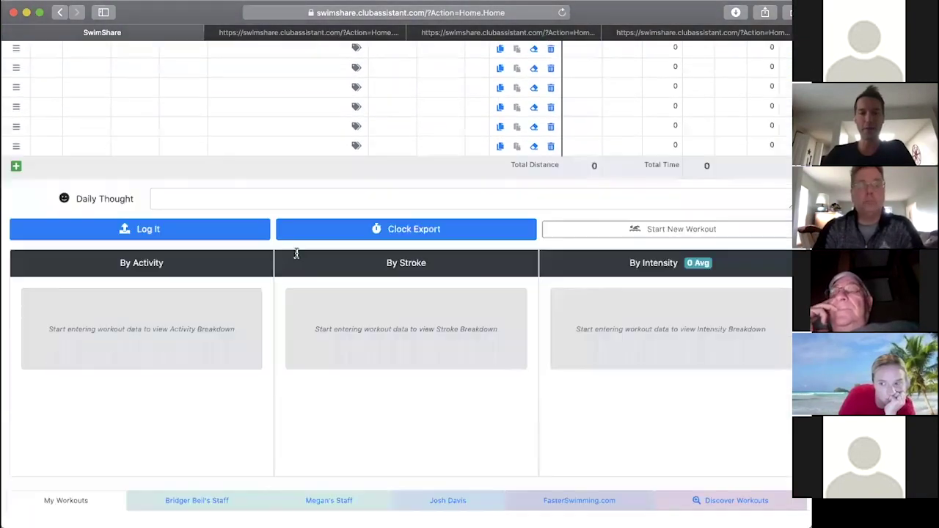
{"action": "scroll", "coordinate": [297, 253], "scroll_direction": "down", "scroll_amount": 6}
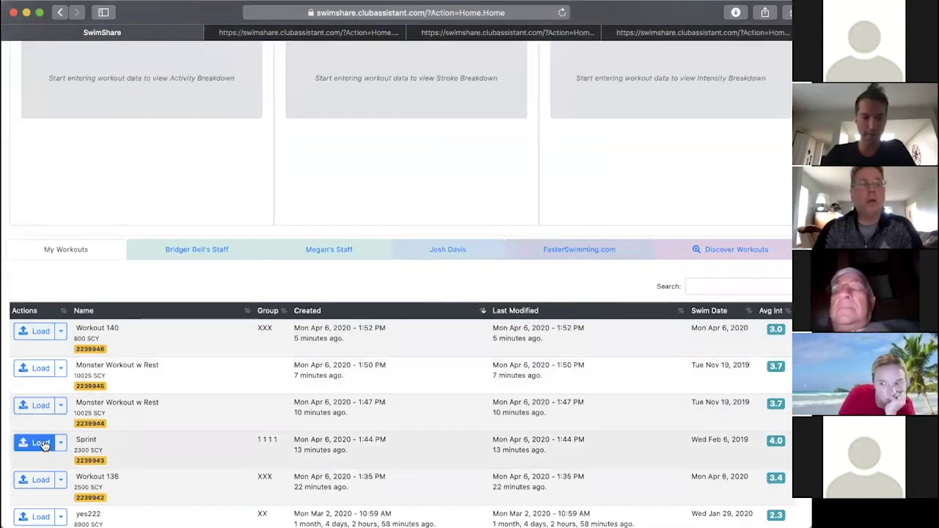
{"action": "left_click", "coordinate": [40, 368]}
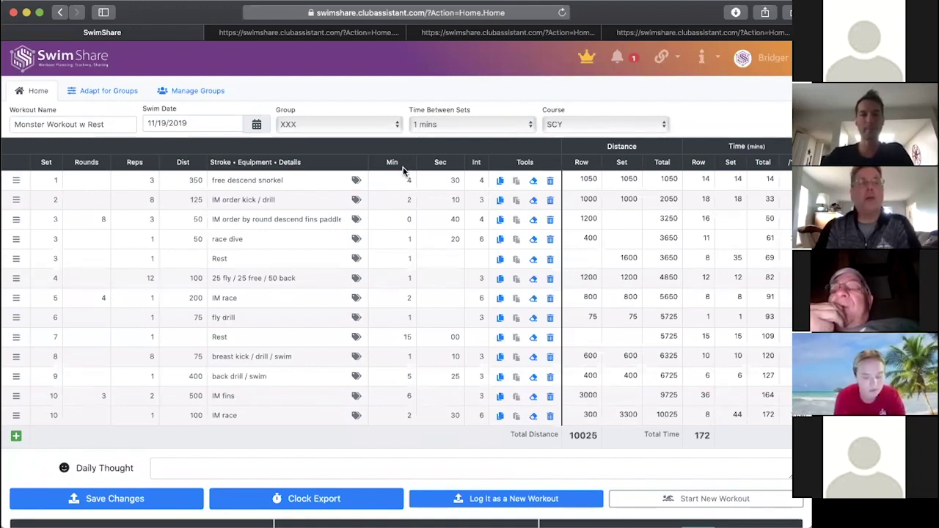
- Review the loaded workout's activity, stroke and intensity breakdowns and the list of saved workouts
{"action": "scroll", "coordinate": [264, 233], "scroll_direction": "down", "scroll_amount": 5}
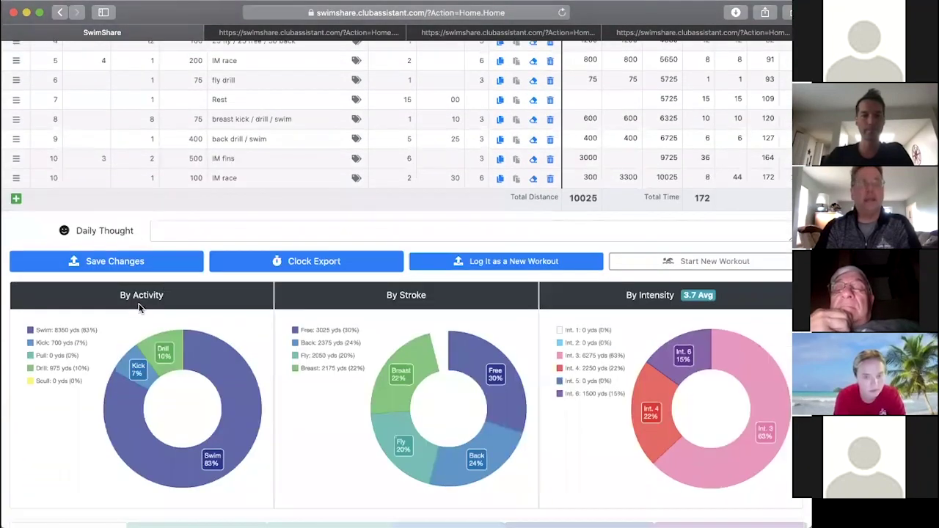
{"action": "scroll", "coordinate": [131, 309], "scroll_direction": "down", "scroll_amount": 7}
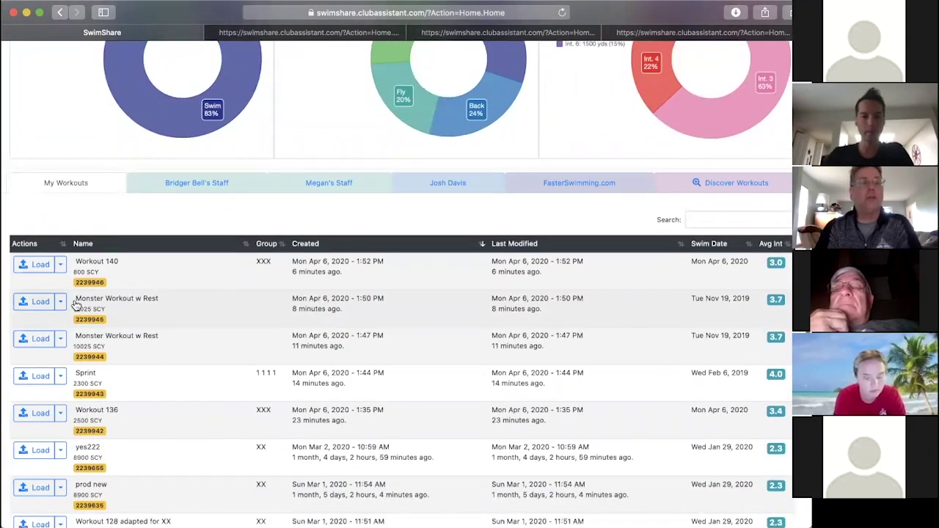
{"action": "scroll", "coordinate": [66, 330], "scroll_direction": "down", "scroll_amount": 1}
{"action": "scroll", "coordinate": [66, 331], "scroll_direction": "down", "scroll_amount": 2}
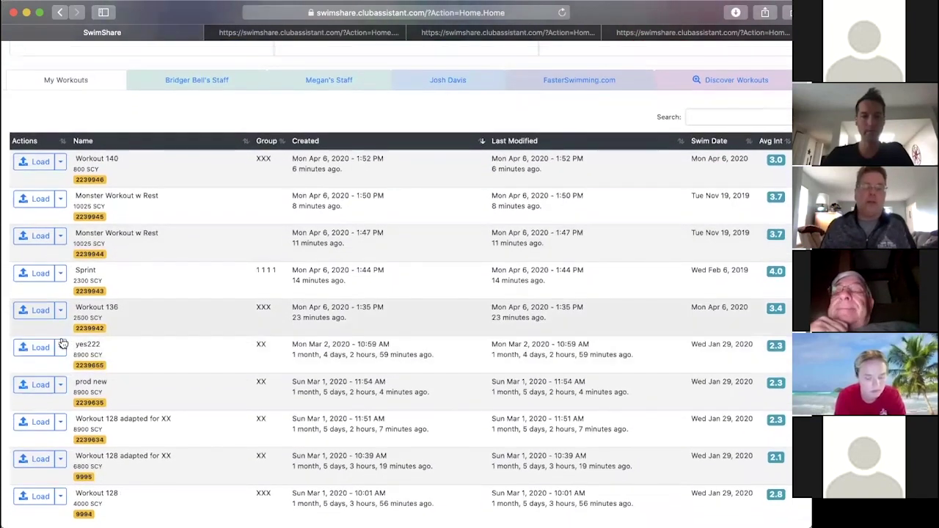
{"action": "scroll", "coordinate": [60, 346], "scroll_direction": "down", "scroll_amount": 1}
{"action": "scroll", "coordinate": [60, 346], "scroll_direction": "down", "scroll_amount": 1}
{"action": "scroll", "coordinate": [367, 345], "scroll_direction": "up", "scroll_amount": 6}
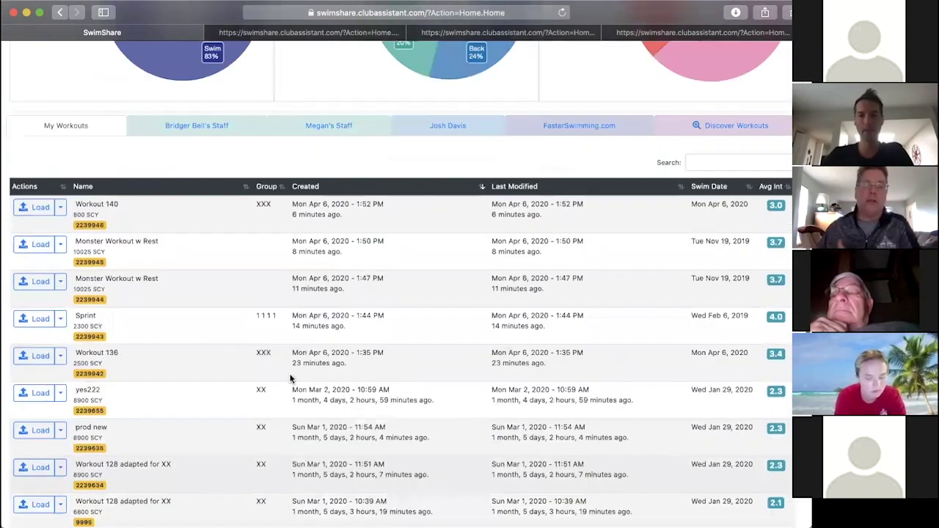
- Search My Workouts for 47 and clear the search term
{"action": "left_click", "coordinate": [713, 355]}
{"action": "type", "text": "47"}
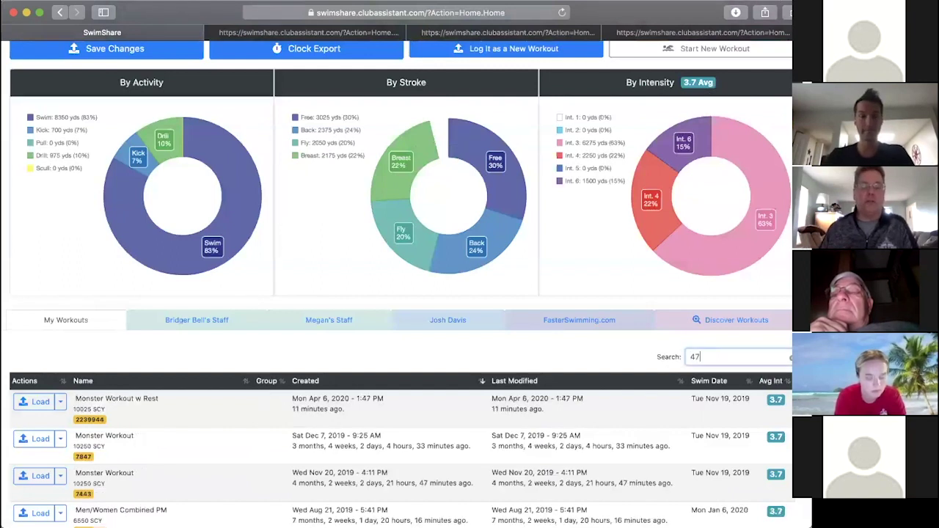
{"action": "key", "text": "BackSpace"}
{"action": "key", "text": "BackSpace"}
- Search My Workouts for 43 and load Workout 045
{"action": "type", "text": "43"}
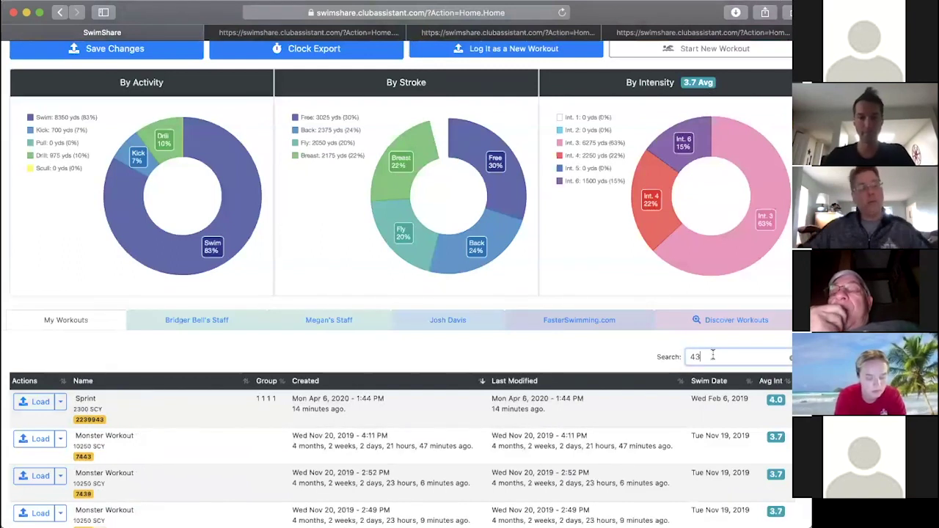
{"action": "scroll", "coordinate": [381, 403], "scroll_direction": "down", "scroll_amount": 10}
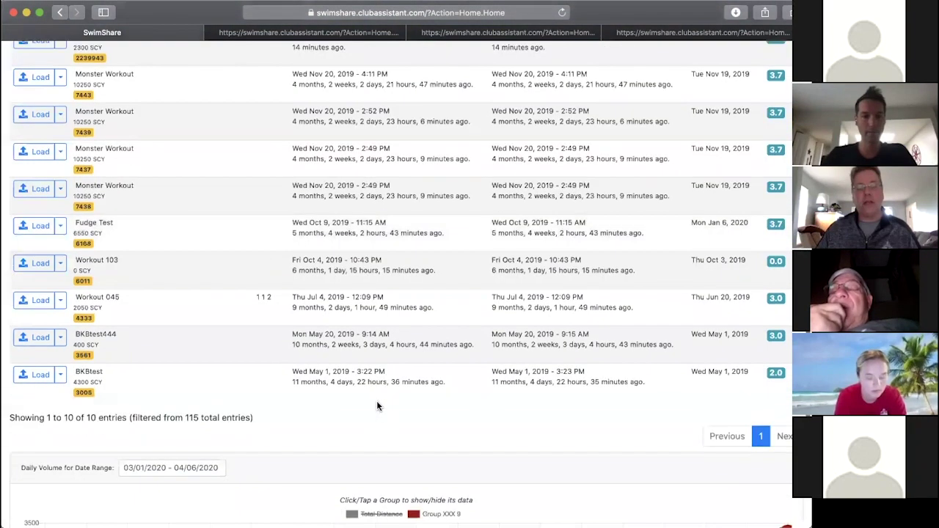
{"action": "left_click", "coordinate": [38, 301]}
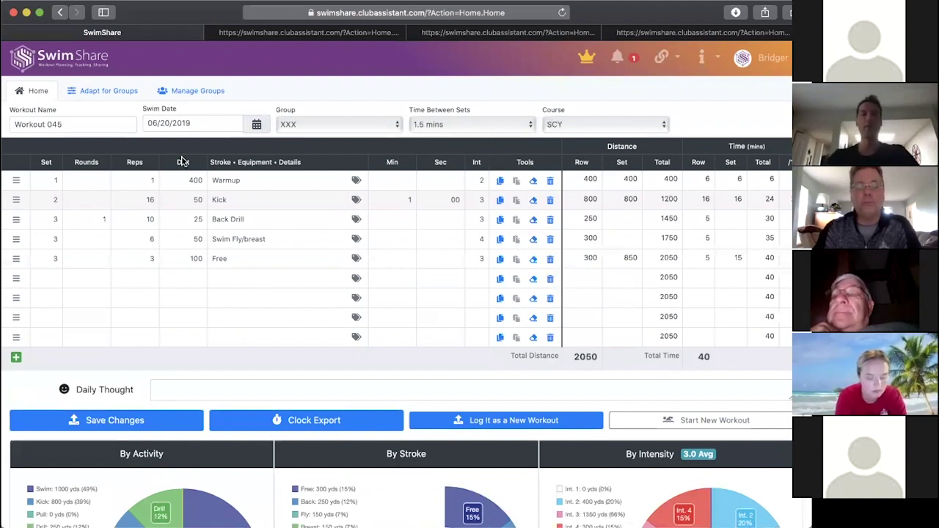
- Open the group management page and review each group's workout duration, interval basis, active status and the term definitions
{"action": "left_click", "coordinate": [209, 91]}
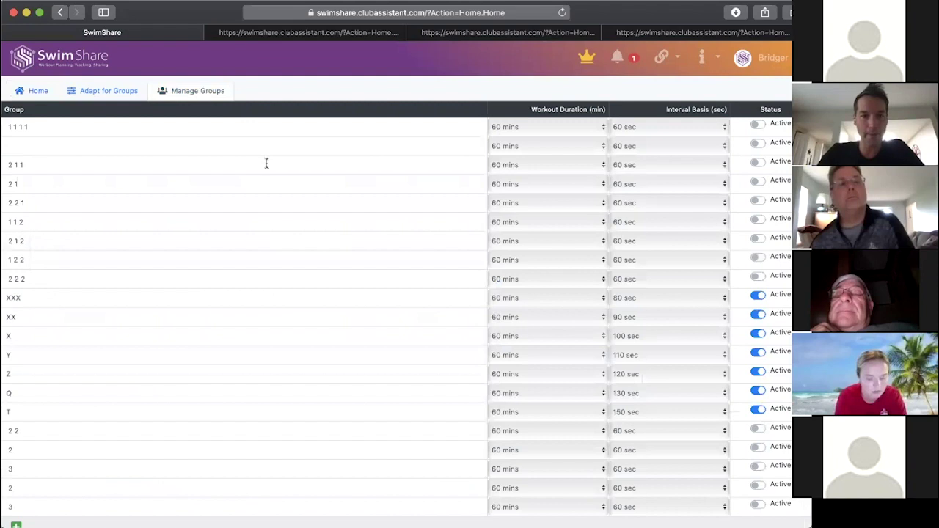
{"action": "scroll", "coordinate": [266, 163], "scroll_direction": "down", "scroll_amount": 5}
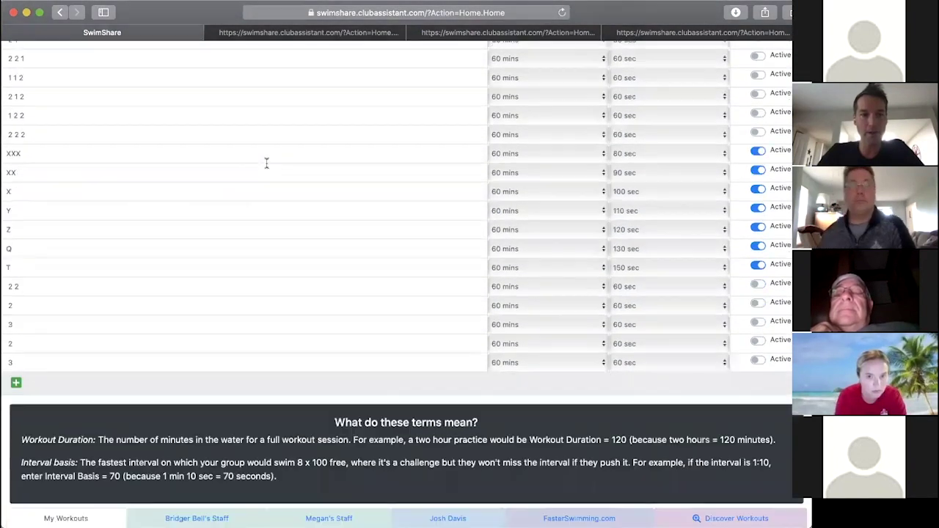
{"action": "scroll", "coordinate": [266, 163], "scroll_direction": "down", "scroll_amount": 3}
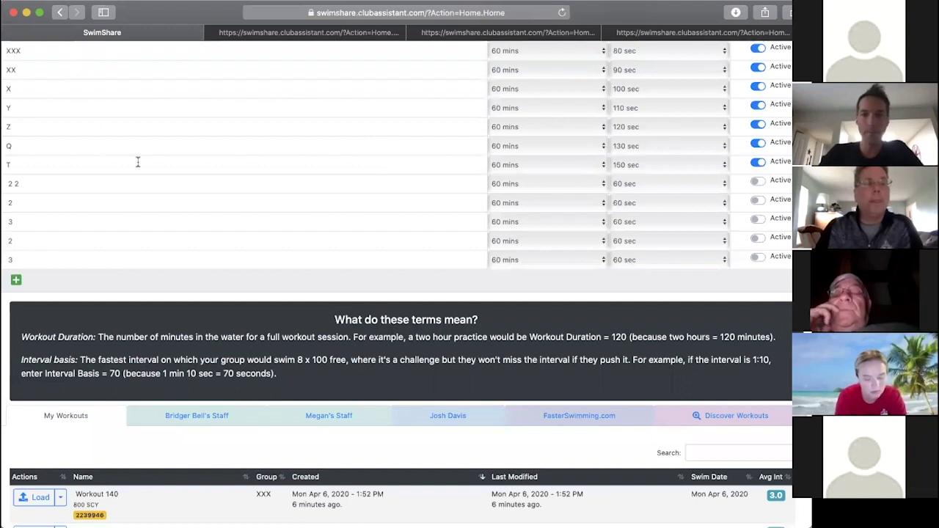
{"action": "scroll", "coordinate": [7, 57], "scroll_direction": "up", "scroll_amount": 8}
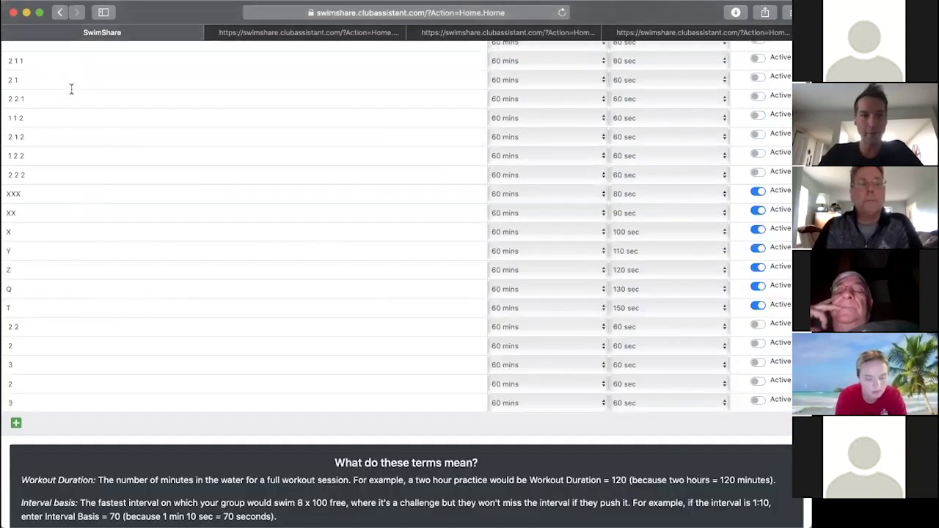
- Return to the loaded workout, then reopen group management and look over the full list of groups
{"action": "left_click", "coordinate": [44, 91]}
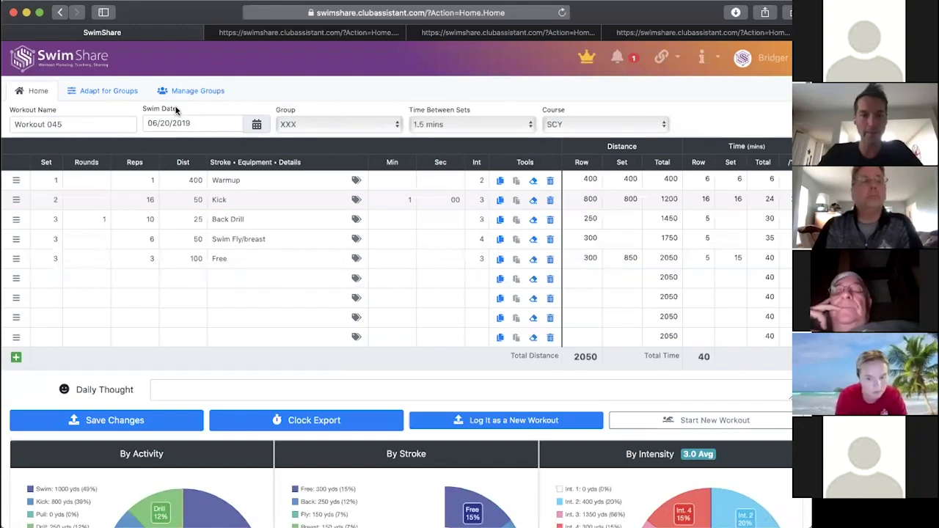
{"action": "left_click", "coordinate": [185, 96]}
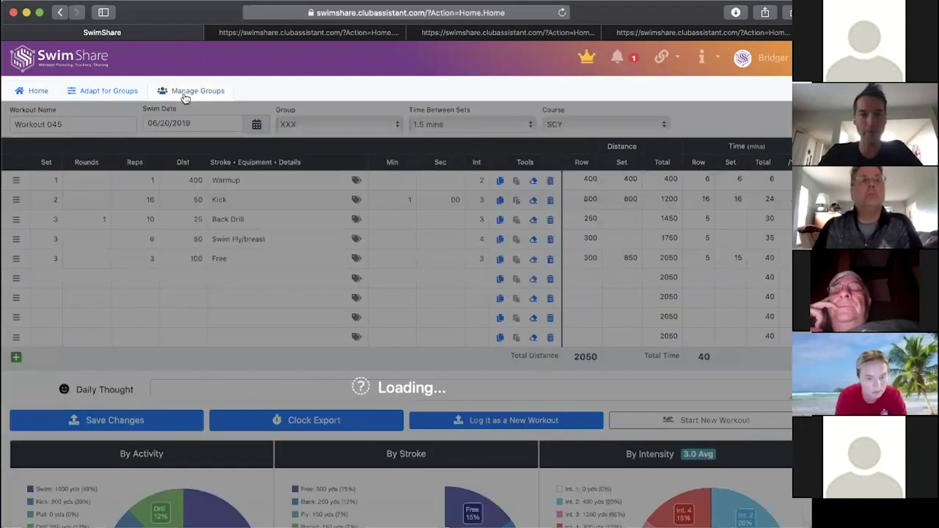
{"action": "scroll", "coordinate": [189, 136], "scroll_direction": "down", "scroll_amount": 5}
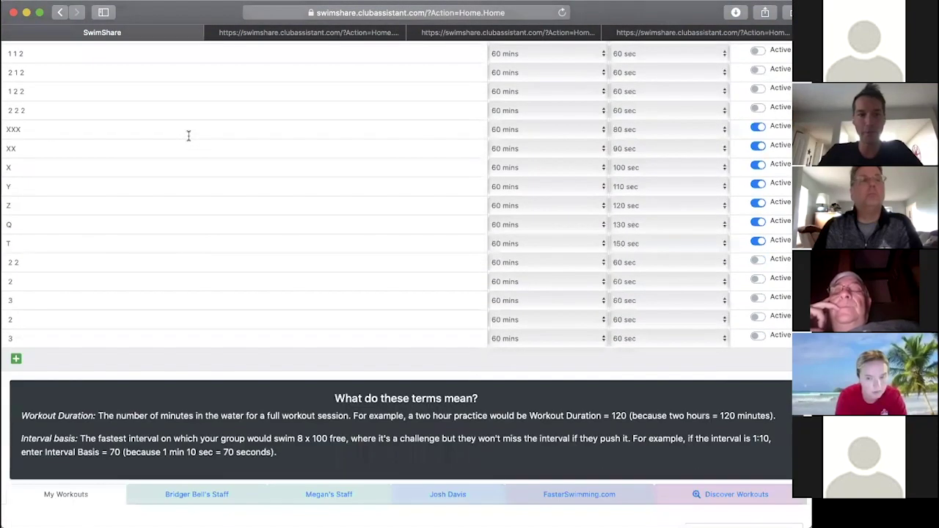
{"action": "scroll", "coordinate": [189, 136], "scroll_direction": "up", "scroll_amount": 5}
{"action": "scroll", "coordinate": [189, 136], "scroll_direction": "down", "scroll_amount": 2}
{"action": "scroll", "coordinate": [189, 136], "scroll_direction": "up", "scroll_amount": 2}
{"action": "scroll", "coordinate": [188, 136], "scroll_direction": "down", "scroll_amount": 3}
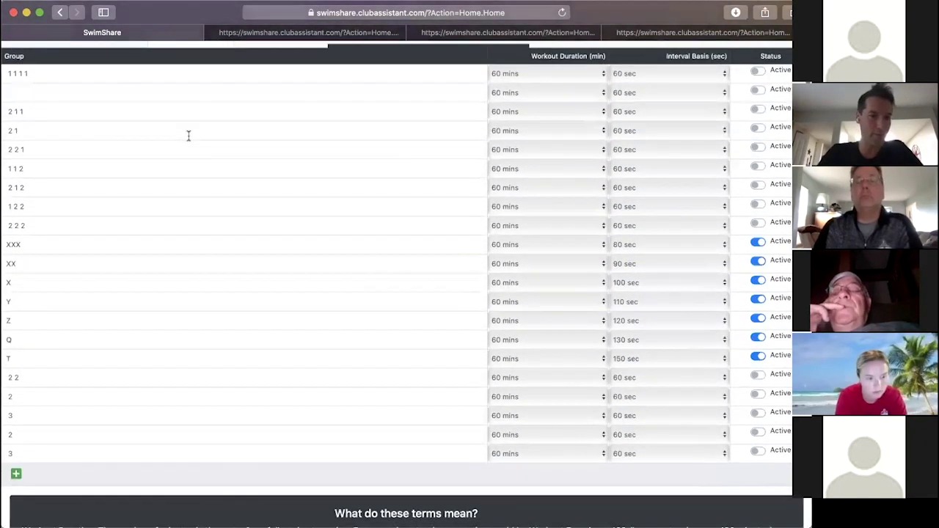
{"action": "scroll", "coordinate": [189, 135], "scroll_direction": "down", "scroll_amount": 4}
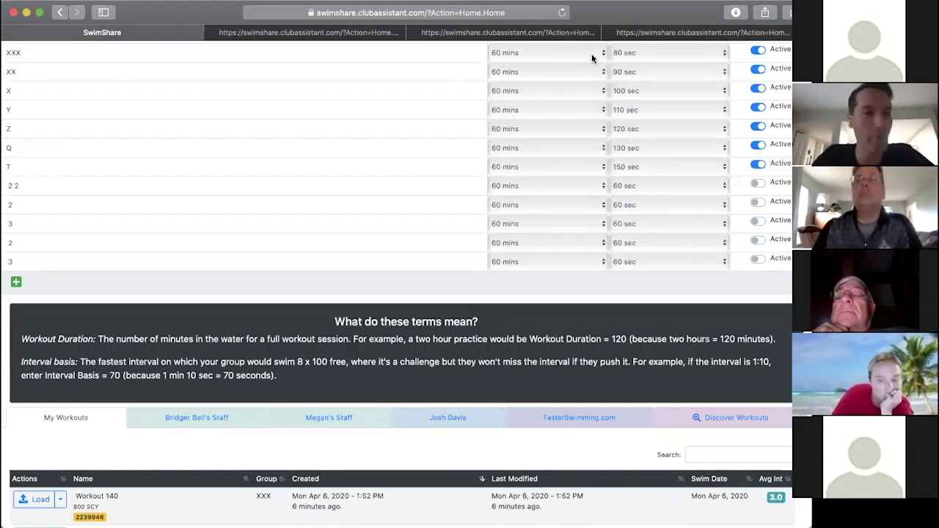
- Check the available workout duration options for group XXX, keeping 60 mins
{"action": "left_click", "coordinate": [563, 55]}
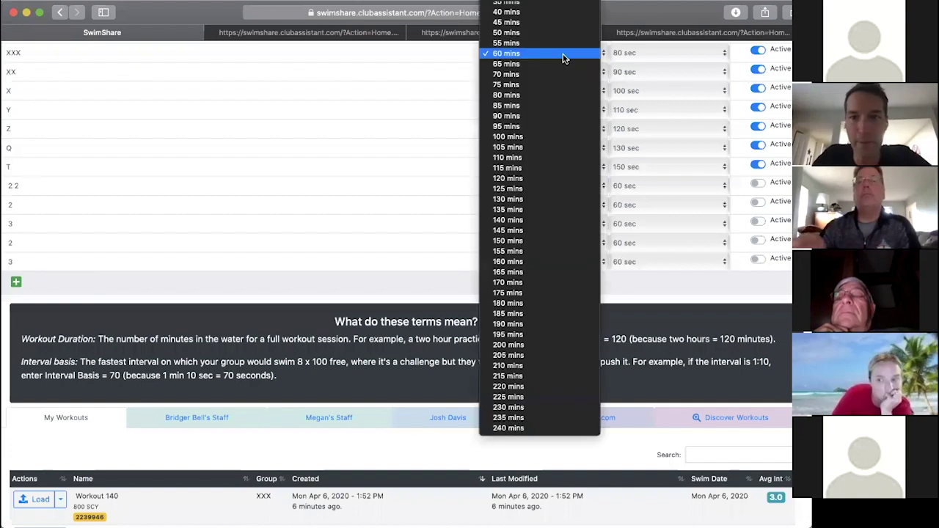
{"action": "left_click", "coordinate": [563, 56]}
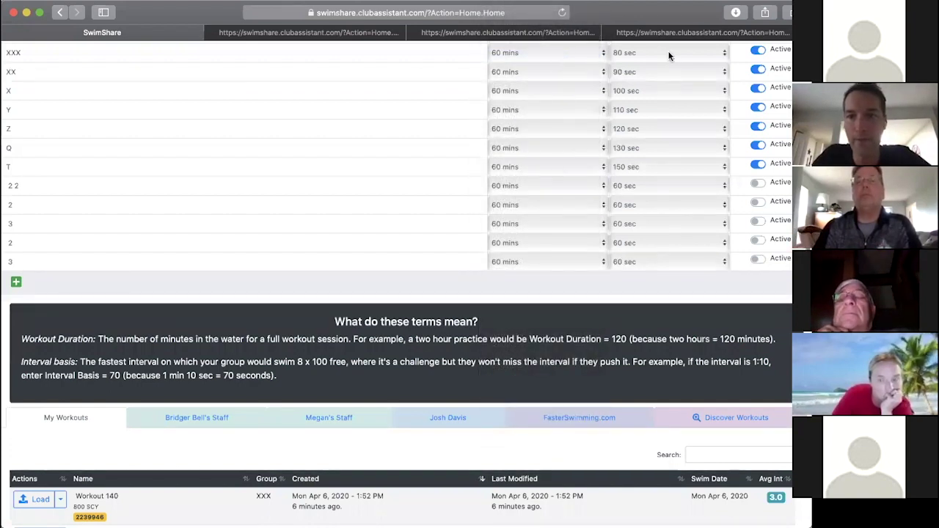
{"action": "scroll", "coordinate": [669, 56], "scroll_direction": "up", "scroll_amount": 5}
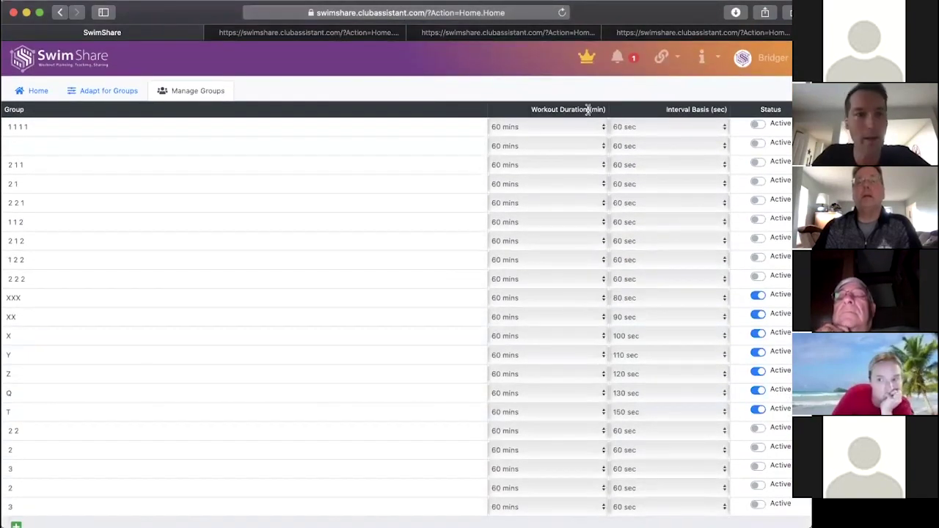
{"action": "scroll", "coordinate": [577, 110], "scroll_direction": "down", "scroll_amount": 5}
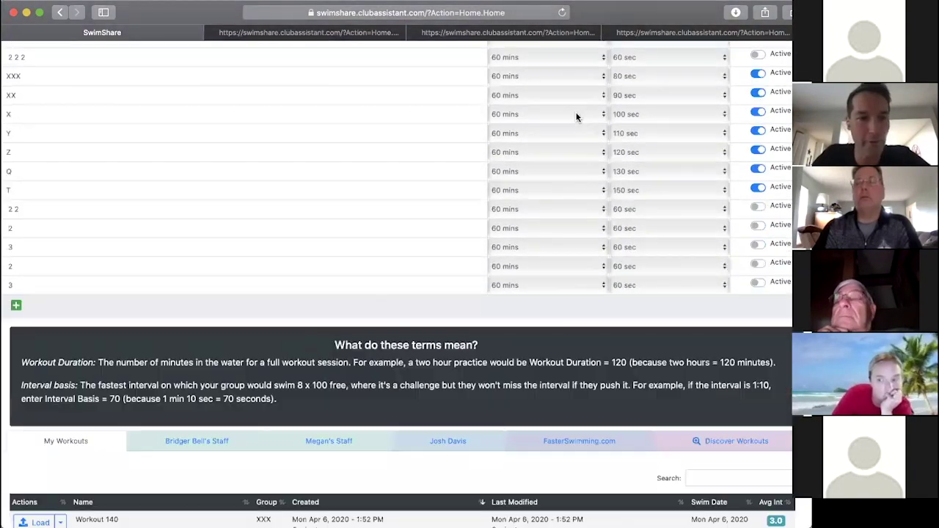
- Enlarge the page and read the definitions of workout duration and interval basis, highlighting the key passages
{"action": "scroll", "coordinate": [96, 253], "scroll_direction": "down", "scroll_amount": 5}
{"action": "scroll", "coordinate": [97, 254], "scroll_direction": "up", "scroll_amount": 3}
{"action": "left_click_drag", "start_coordinate": [97, 251], "coordinate": [357, 252]}
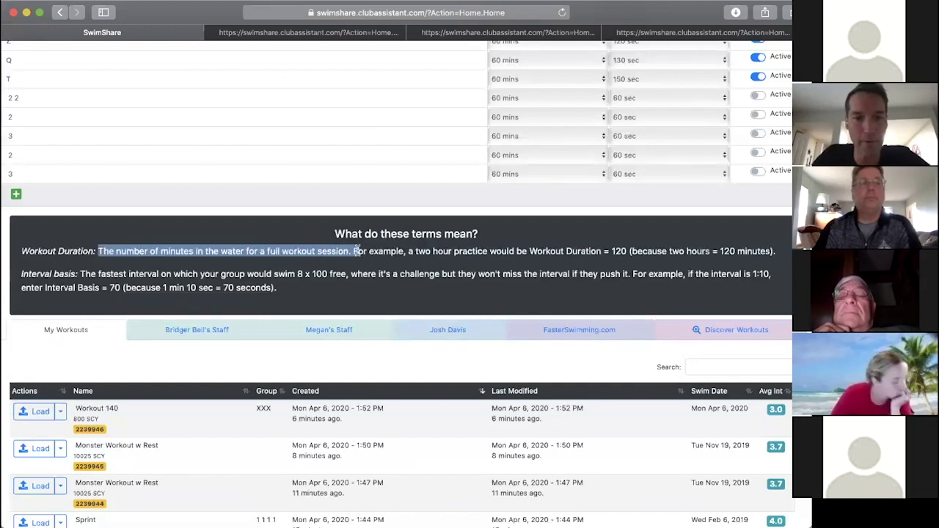
{"action": "left_click", "coordinate": [79, 273]}
{"action": "left_click_drag", "start_coordinate": [79, 273], "coordinate": [114, 277]}
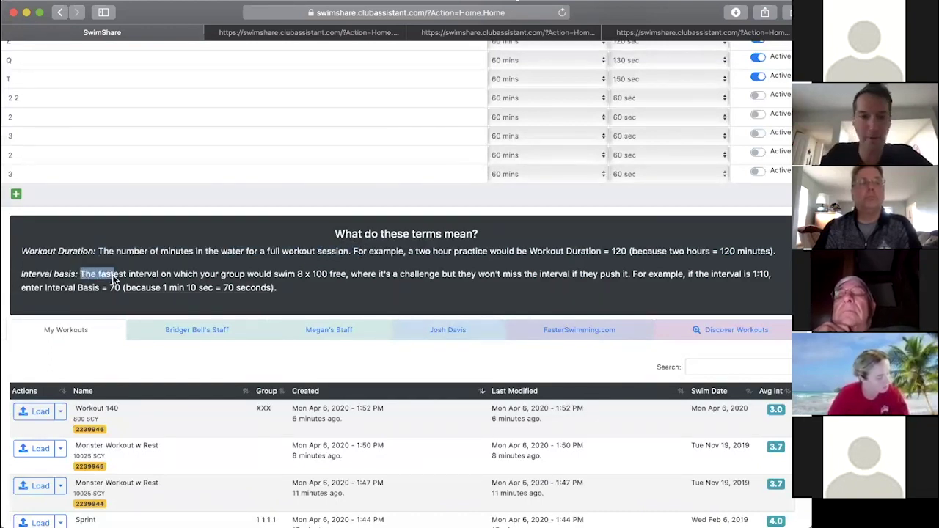
{"action": "key", "text": "super+plus"}
{"action": "key", "text": "super+plus"}
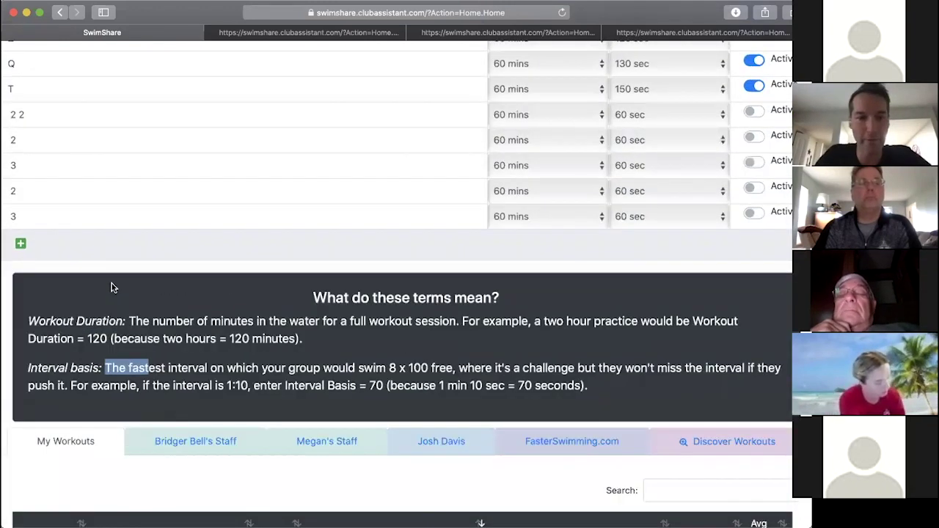
{"action": "key", "text": "super+plus"}
{"action": "left_click", "coordinate": [110, 292]}
{"action": "left_click_drag", "start_coordinate": [286, 289], "coordinate": [408, 293]}
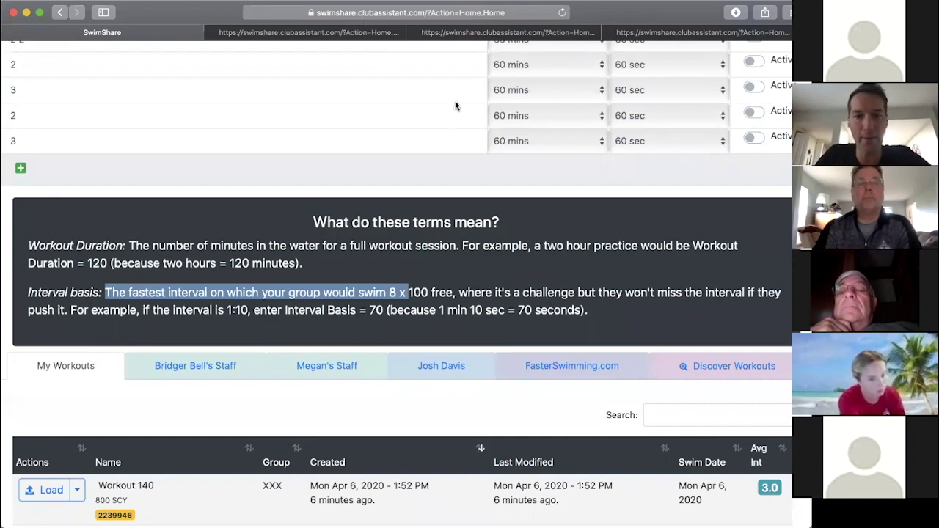
{"action": "left_click", "coordinate": [640, 281]}
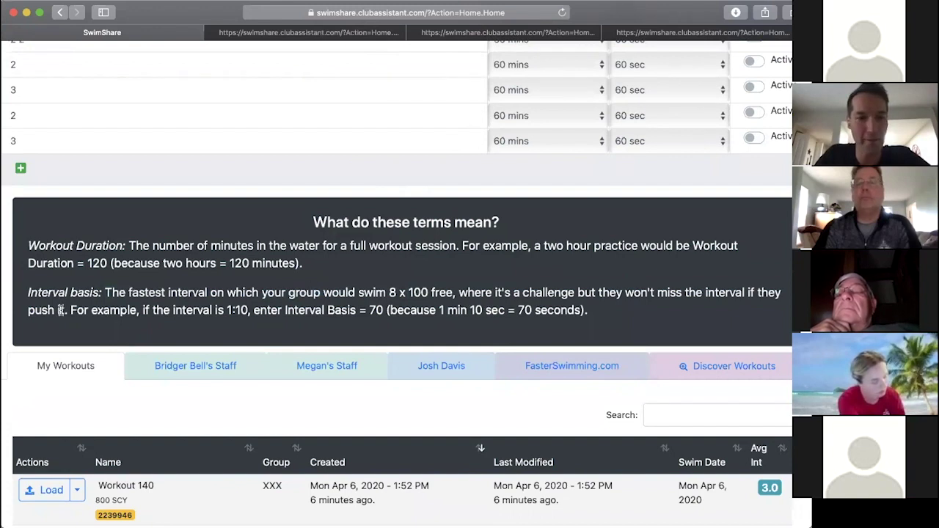
{"action": "left_click_drag", "start_coordinate": [71, 311], "coordinate": [591, 312]}
{"action": "left_click", "coordinate": [591, 312]}
- Check the interval basis options for groups XXX, XX and X, leaving each selection as it is
{"action": "scroll", "coordinate": [589, 311], "scroll_direction": "up", "scroll_amount": 5}
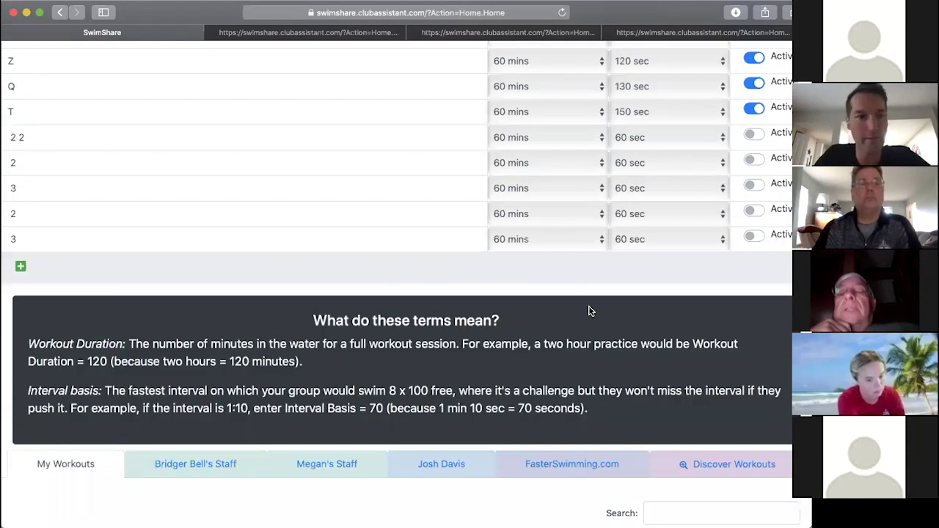
{"action": "scroll", "coordinate": [260, 80], "scroll_direction": "up", "scroll_amount": 1}
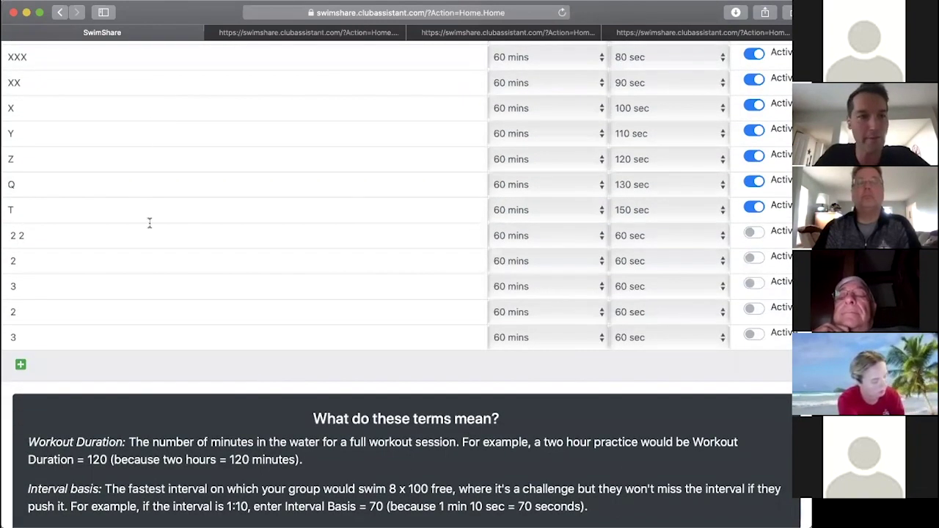
{"action": "left_click", "coordinate": [668, 57]}
{"action": "left_click", "coordinate": [664, 59]}
{"action": "left_click", "coordinate": [654, 83]}
{"action": "left_click", "coordinate": [653, 86]}
{"action": "left_click", "coordinate": [655, 106]}
{"action": "left_click", "coordinate": [655, 107]}
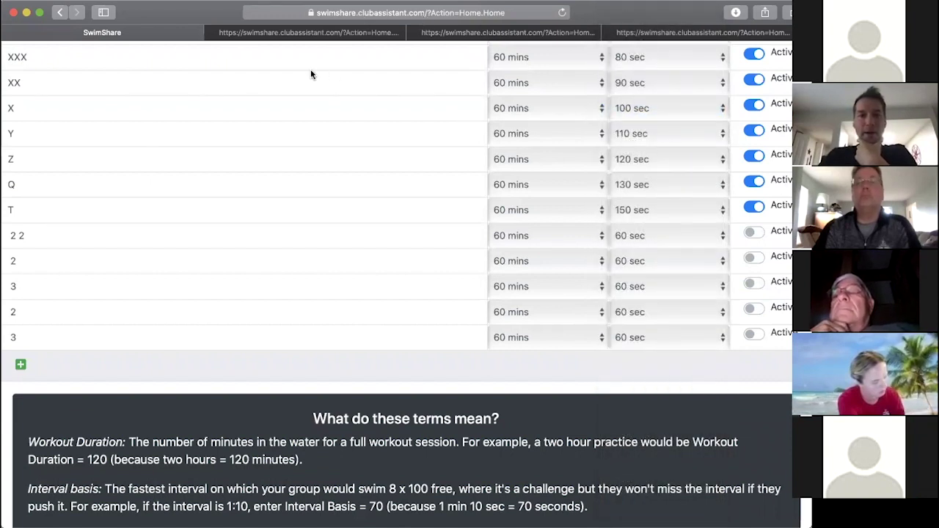
- Set the workout duration to 120 mins for group XXX and 90 mins for group XX
{"action": "left_click", "coordinate": [563, 59]}
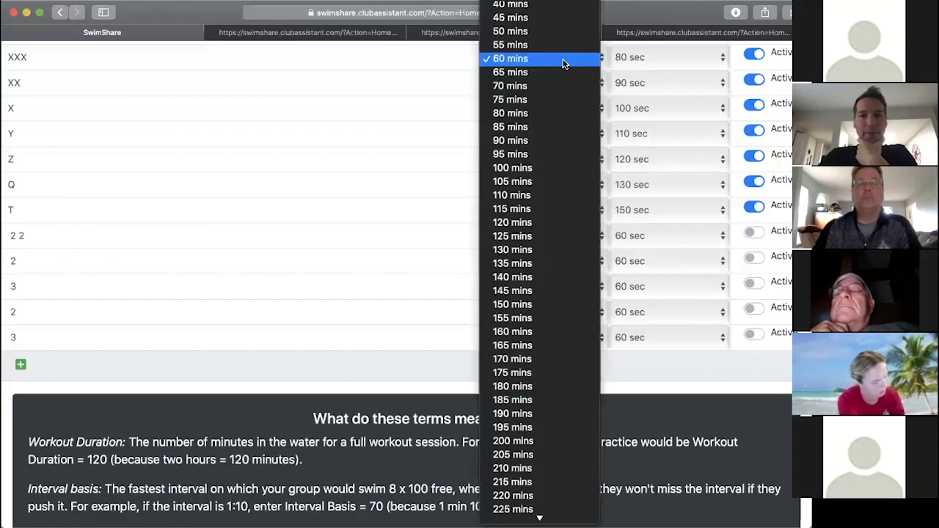
{"action": "left_click", "coordinate": [546, 225]}
{"action": "left_click", "coordinate": [535, 81]}
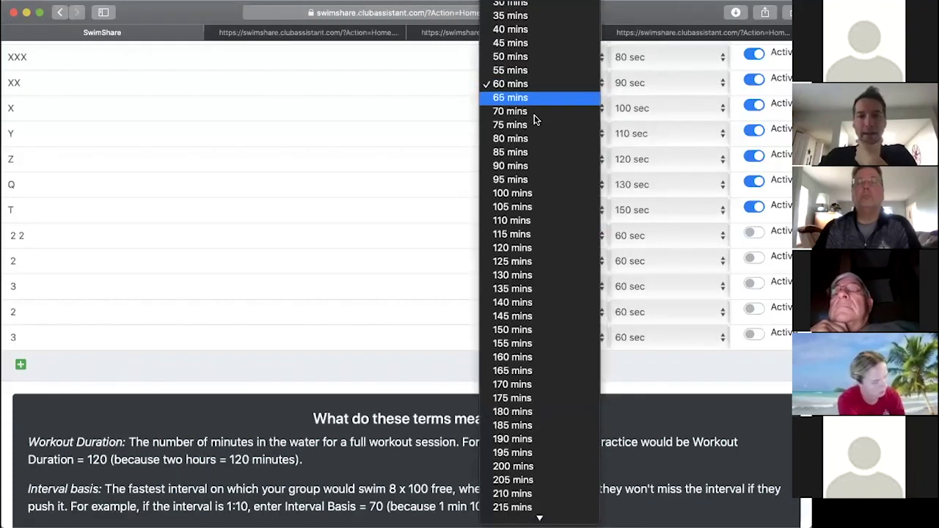
{"action": "left_click", "coordinate": [536, 166]}
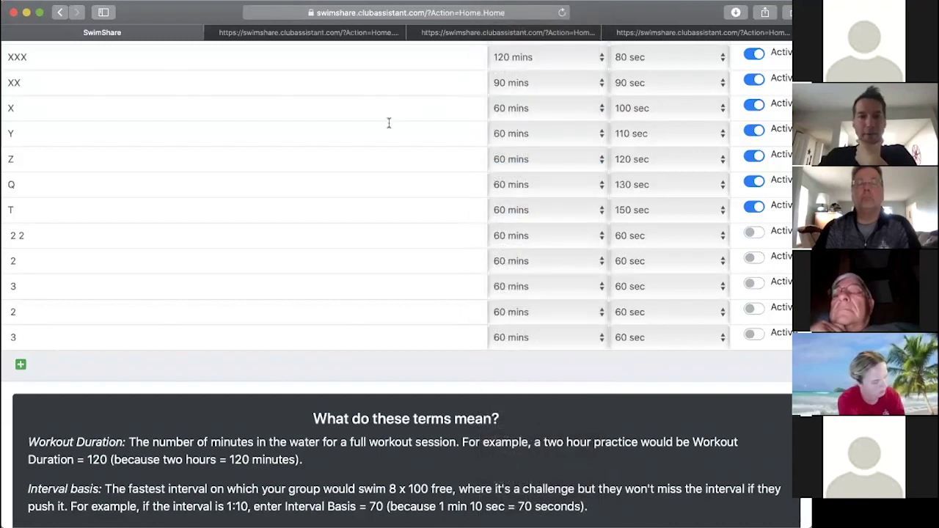
- Return to Workout 045, switch its group to XX and set it back to XXX
{"action": "scroll", "coordinate": [309, 149], "scroll_direction": "up", "scroll_amount": 5}
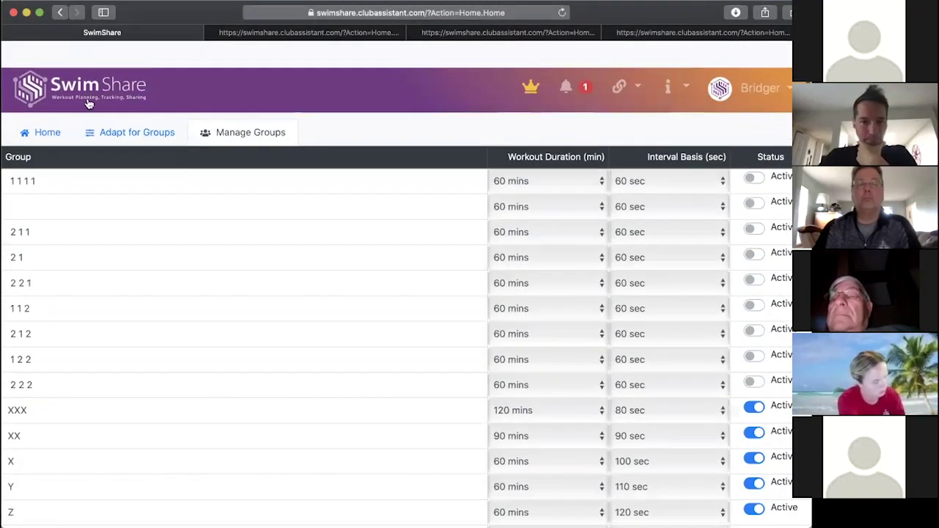
{"action": "left_click", "coordinate": [37, 113]}
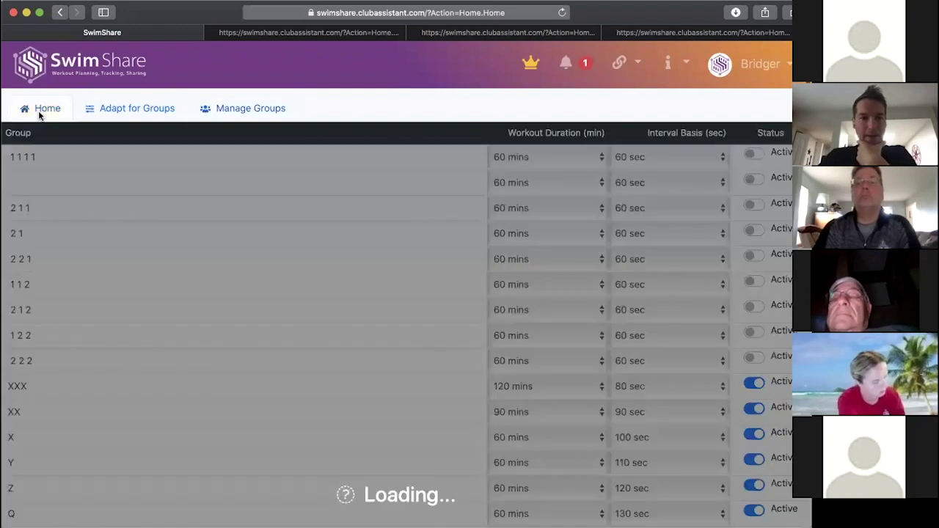
{"action": "scroll", "coordinate": [286, 213], "scroll_direction": "down", "scroll_amount": 1}
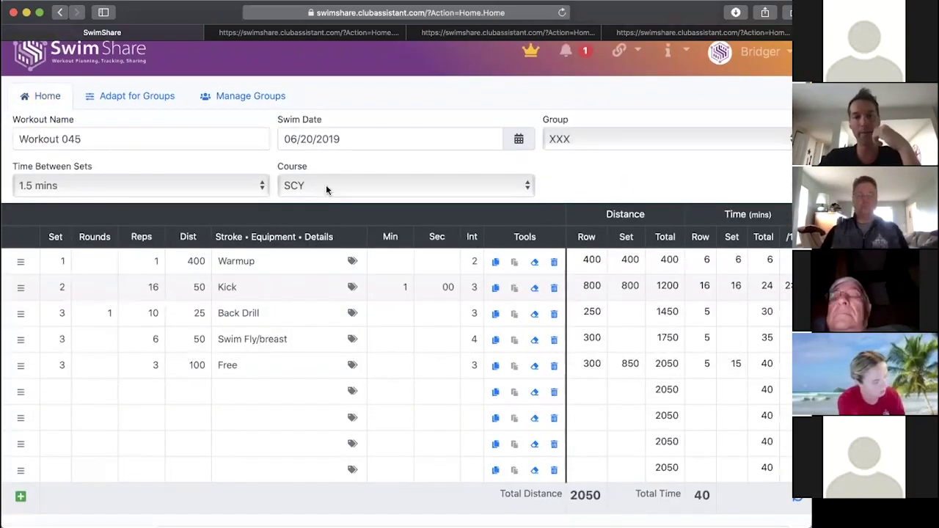
{"action": "left_click", "coordinate": [603, 141]}
{"action": "left_click", "coordinate": [595, 154]}
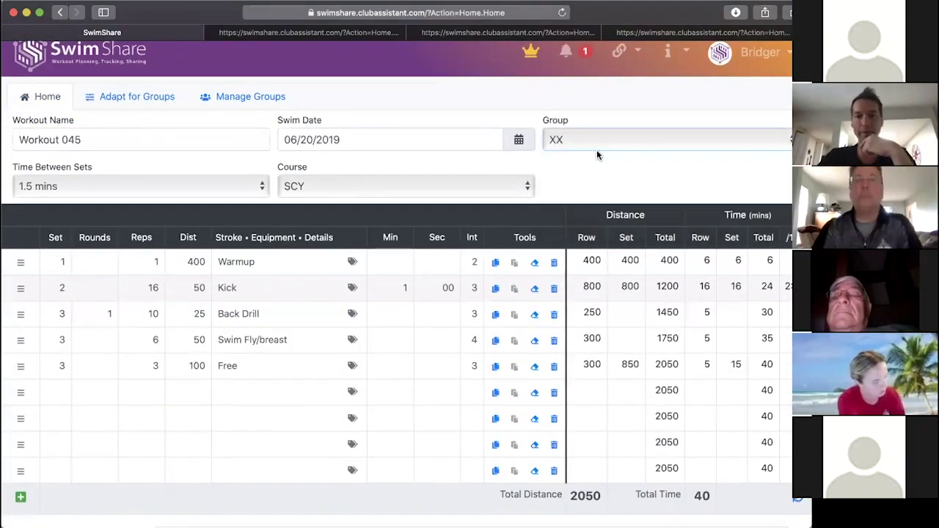
{"action": "left_click", "coordinate": [589, 142]}
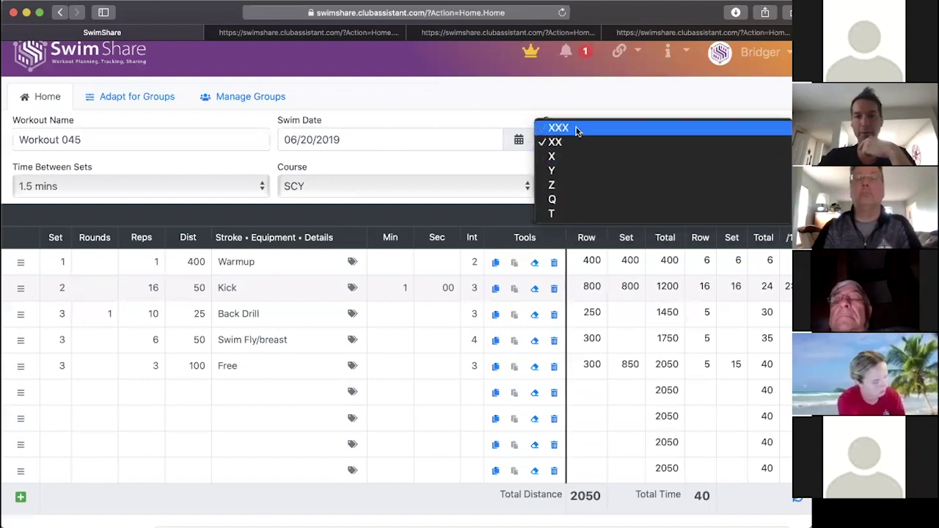
{"action": "left_click", "coordinate": [577, 128]}
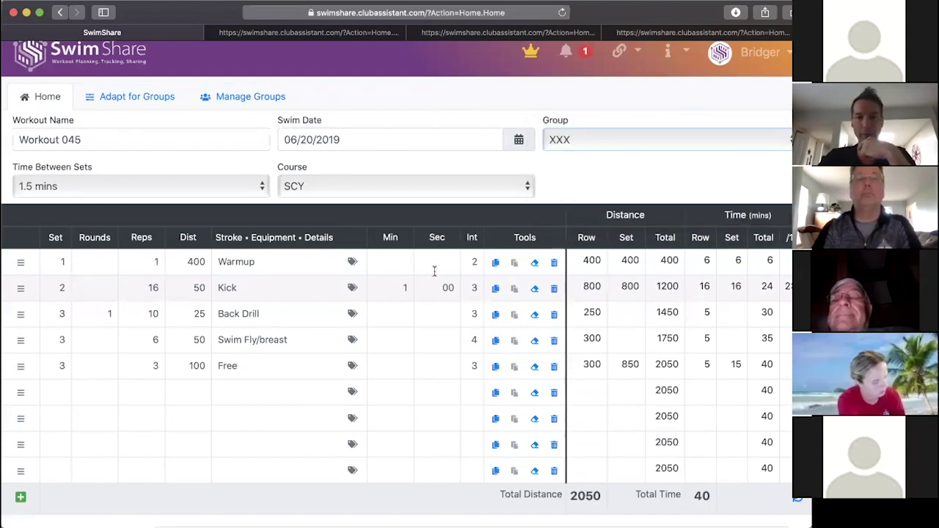
- Add a row below the 3 x 100 Free with 20 reps of 100
{"action": "scroll", "coordinate": [434, 272], "scroll_direction": "down", "scroll_amount": 3}
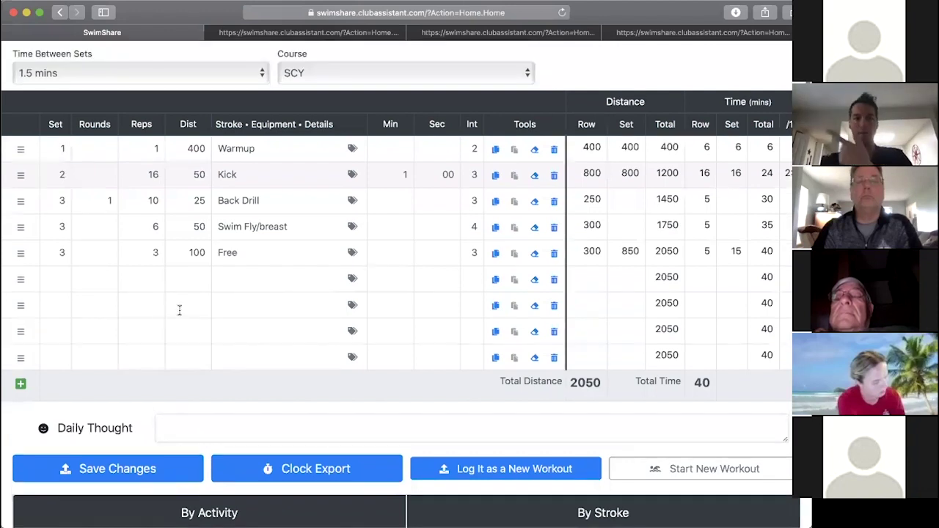
{"action": "left_click", "coordinate": [158, 277]}
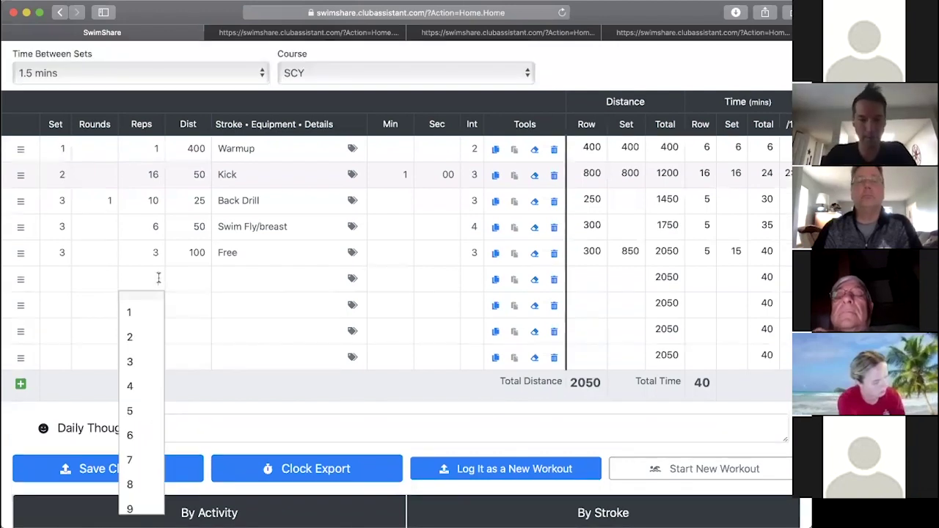
{"action": "type", "text": "20"}
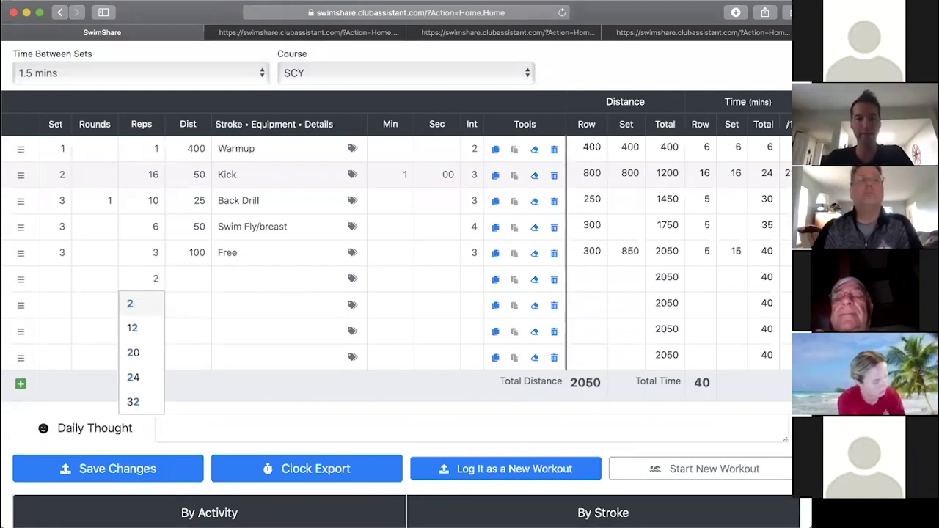
{"action": "key", "text": "Tab"}
{"action": "type", "text": "100"}
{"action": "key", "text": "Tab"}
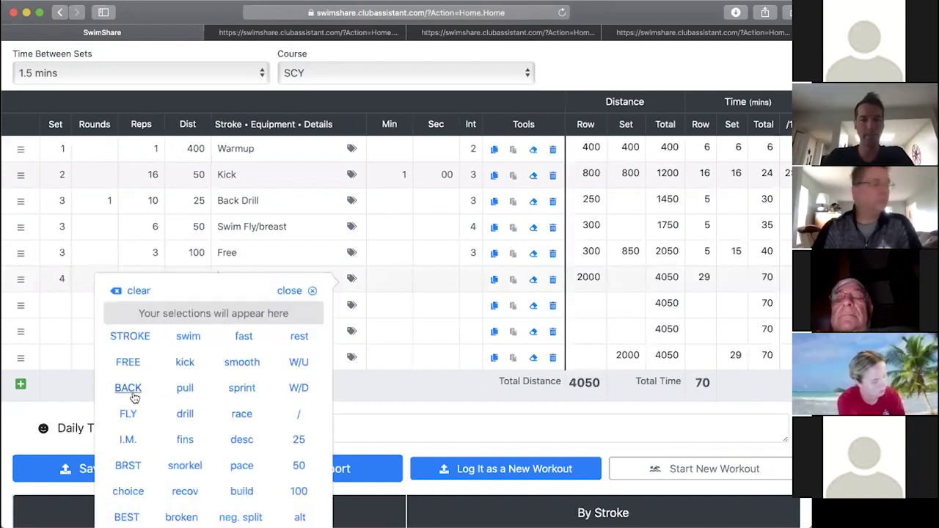
- Try to describe the 20 x 100 row with the I.M., fins and fast tags, then close the tag picker
{"action": "left_click", "coordinate": [128, 439]}
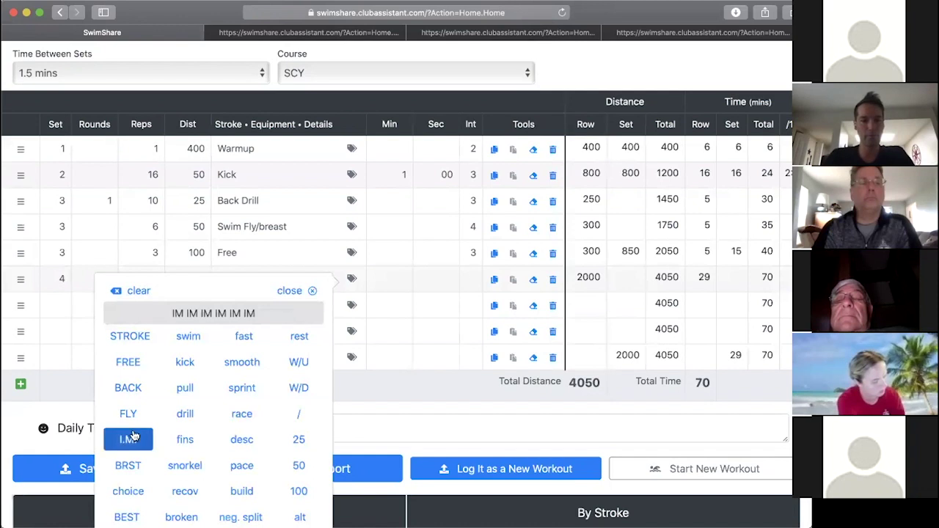
{"action": "left_click", "coordinate": [185, 439]}
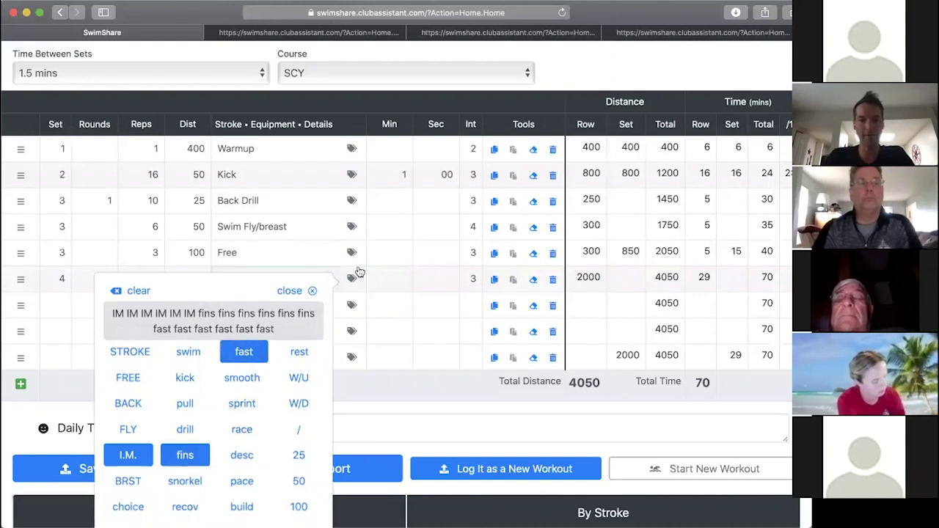
{"action": "left_click", "coordinate": [310, 292]}
- Replace the 20 x 100 row's description with "IM fins fast" and give it a 1 min 45 sec interval and intensity 4
{"action": "key", "text": "super+a"}
{"action": "type", "text": "IM"}
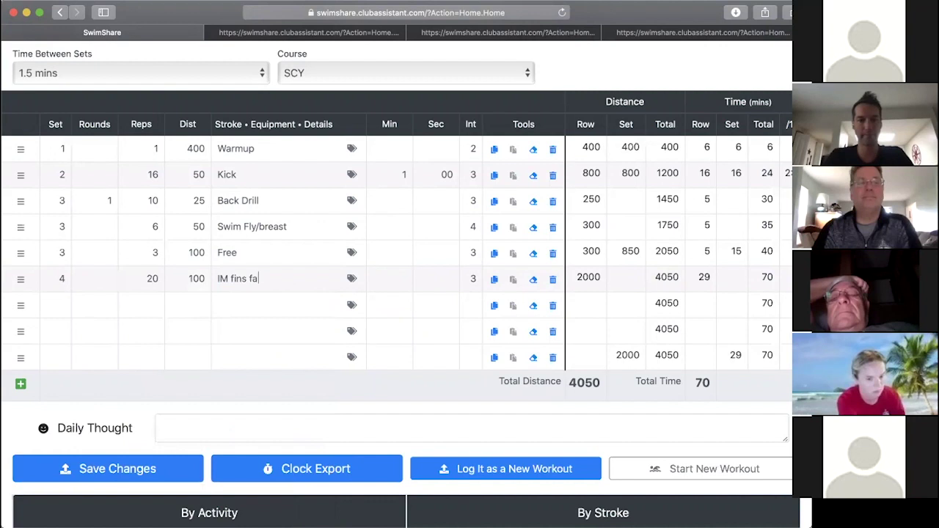
{"action": "key", "text": "Tab"}
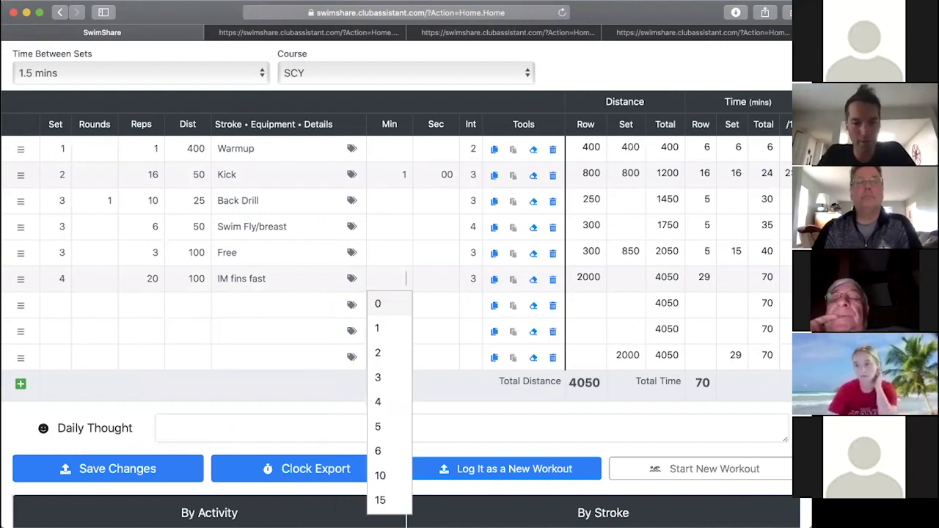
{"action": "type", "text": "1"}
{"action": "key", "text": "Tab"}
{"action": "type", "text": "45"}
{"action": "key", "text": "Tab"}
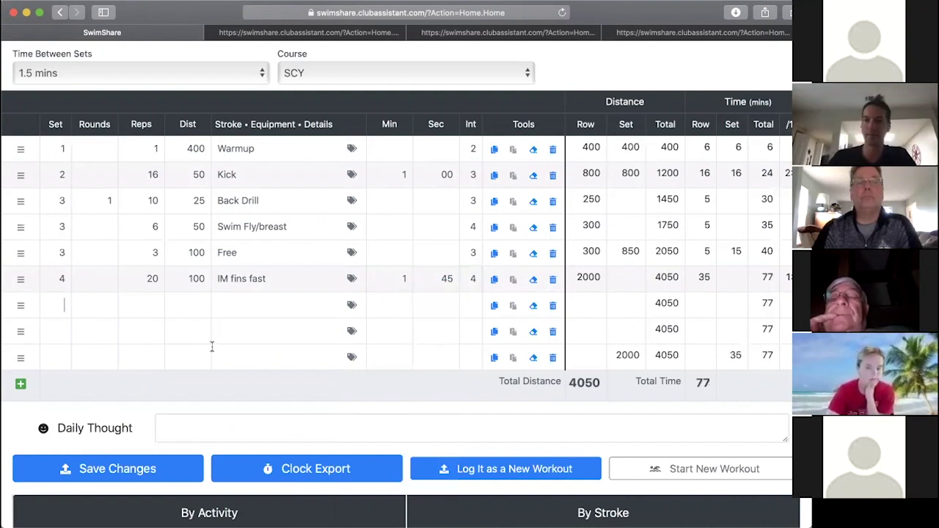
- Add a row below the IM fins fast row with 1 rep of 800
{"action": "left_click", "coordinate": [141, 307]}
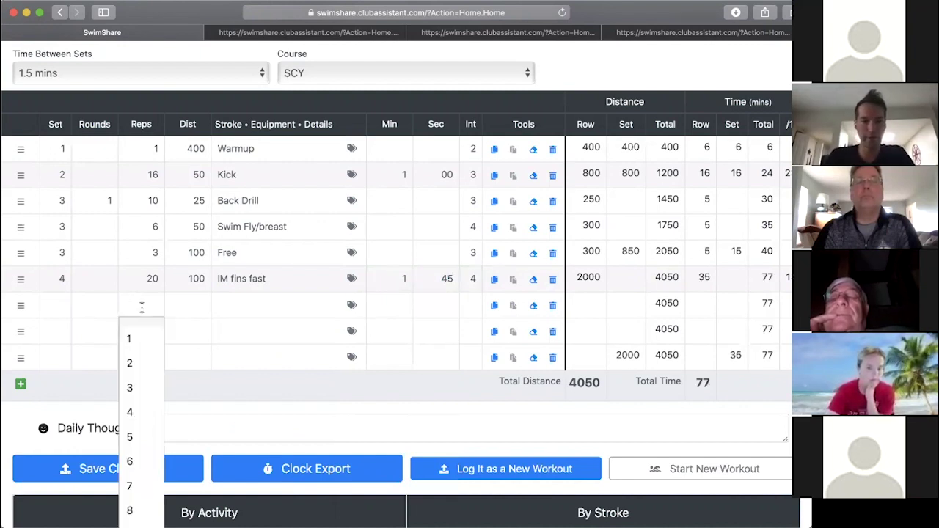
{"action": "type", "text": "1"}
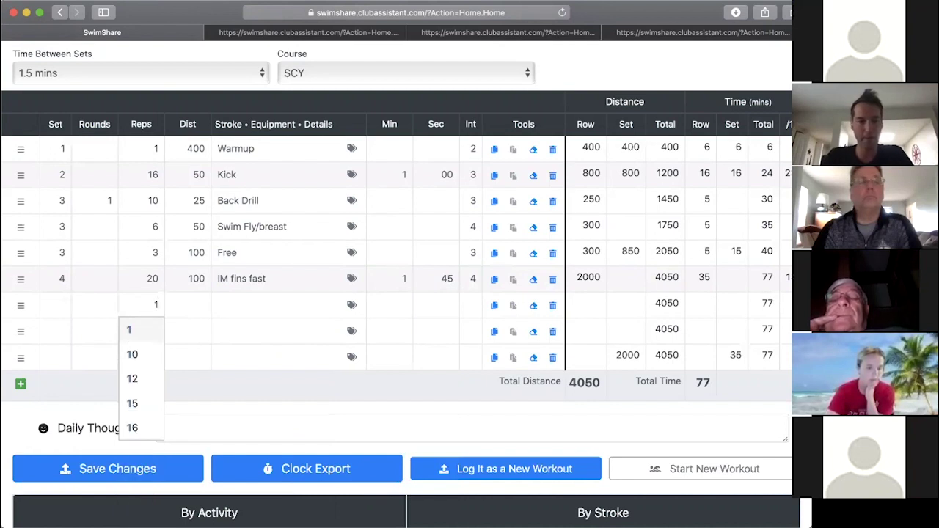
{"action": "key", "text": "Tab"}
{"action": "type", "text": "800"}
{"action": "key", "text": "Tab"}
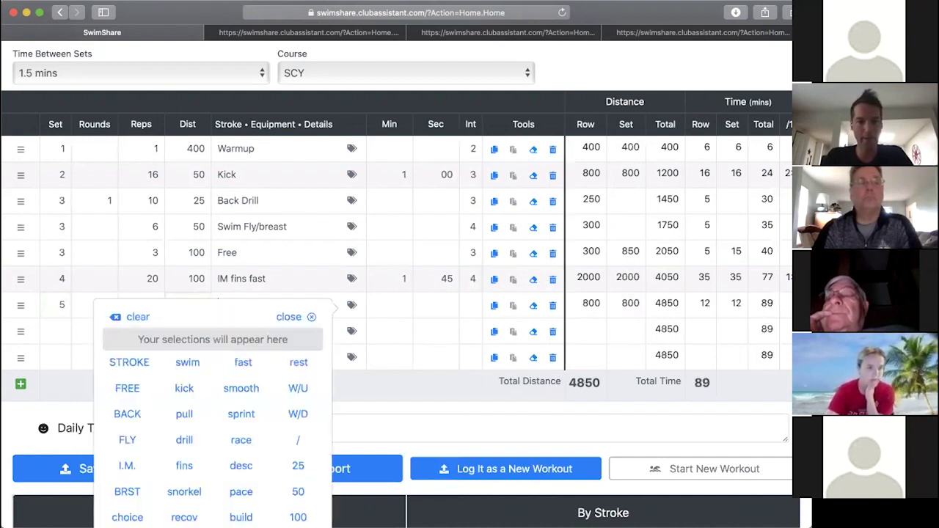
- Try to describe the 1 x 800 row with the pull, choice and pace tags, and close the tag picker
{"action": "left_click", "coordinate": [183, 414]}
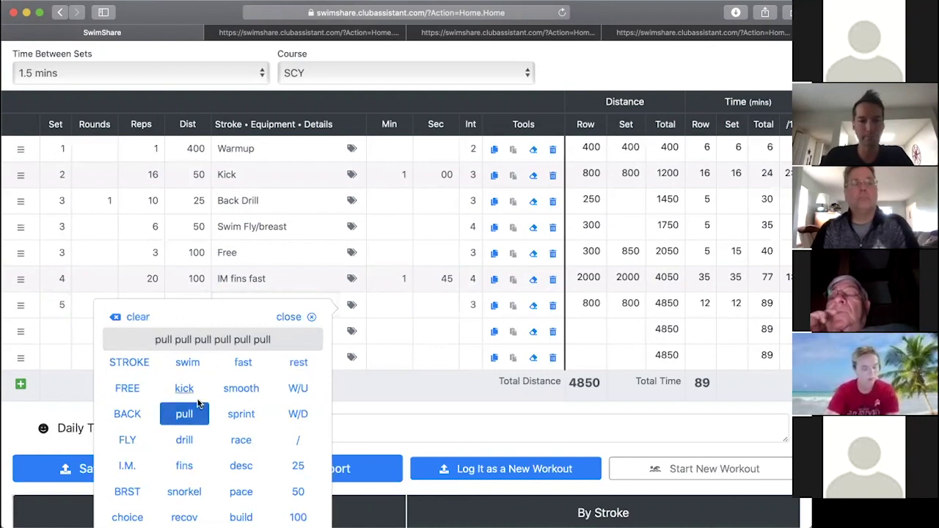
{"action": "scroll", "coordinate": [220, 389], "scroll_direction": "down", "scroll_amount": 2}
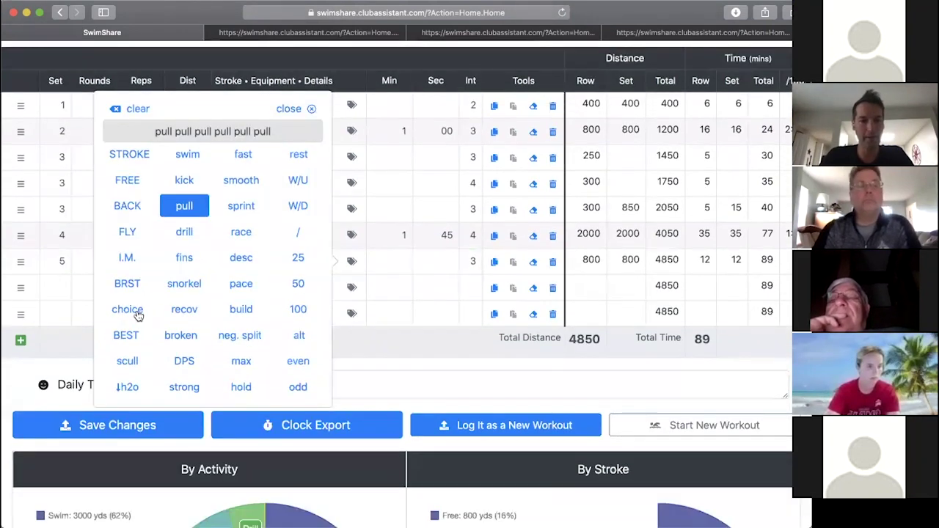
{"action": "left_click", "coordinate": [127, 315]}
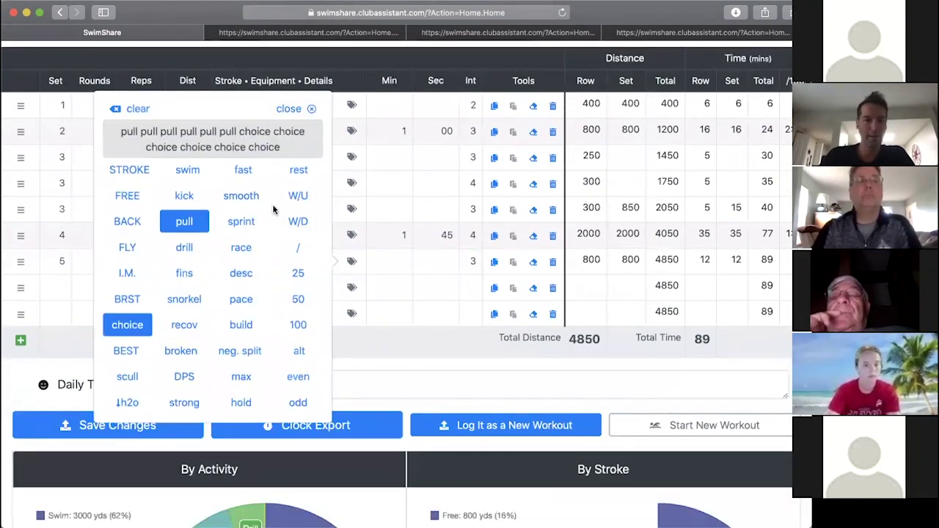
{"action": "left_click", "coordinate": [242, 298]}
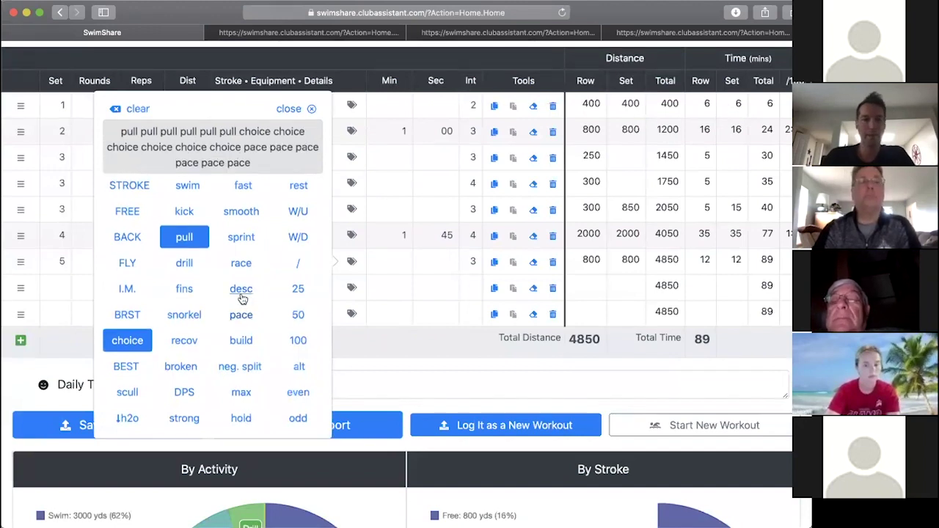
{"action": "left_click", "coordinate": [293, 108]}
- Replace the 1 x 800 row's description with "pull choice pace" and give it an 11 min 30 sec interval
{"action": "triple_click", "coordinate": [281, 262]}
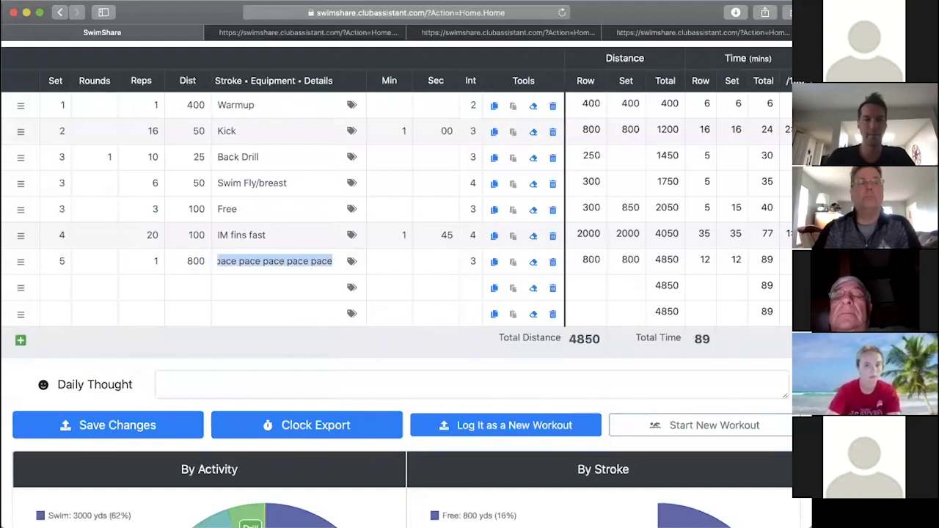
{"action": "type", "text": "pull choice pac"}
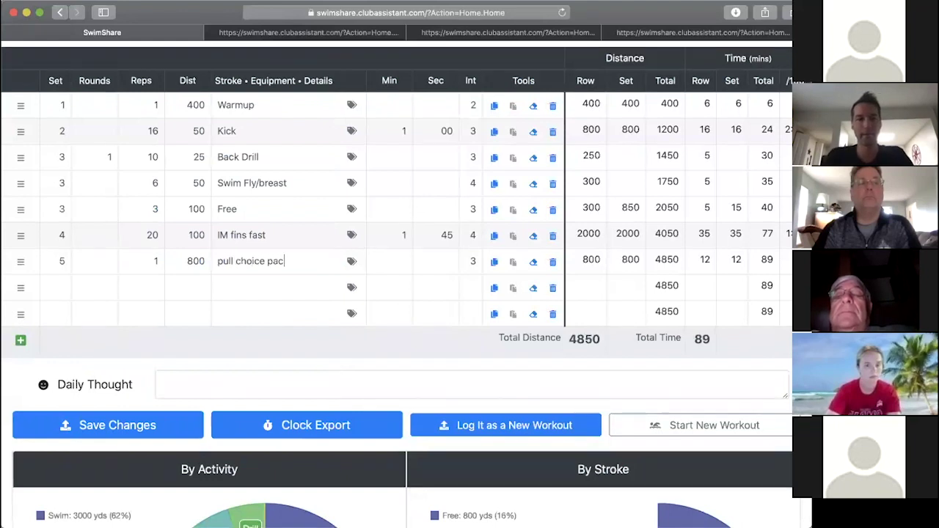
{"action": "type", "text": "e"}
{"action": "key", "text": "Tab"}
{"action": "type", "text": "11"}
{"action": "key", "text": "Tab"}
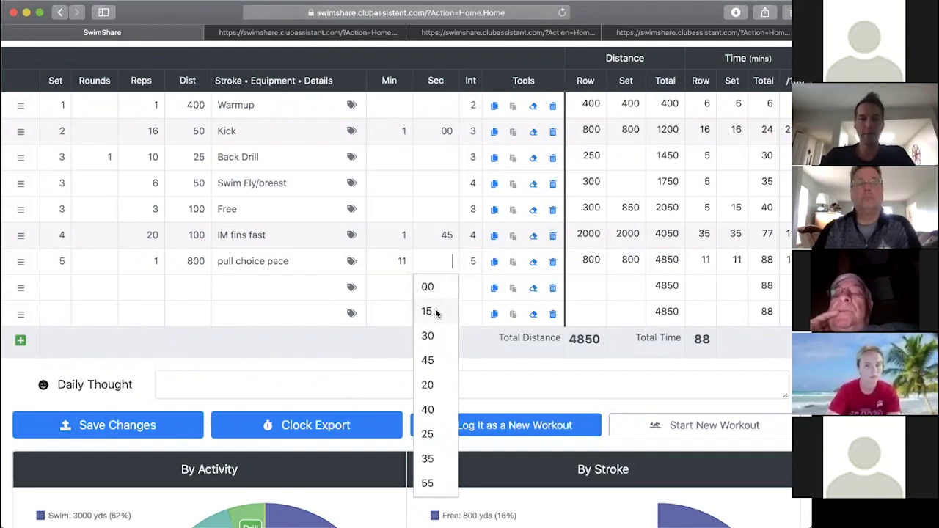
{"action": "left_click", "coordinate": [431, 336]}
{"action": "scroll", "coordinate": [444, 303], "scroll_direction": "up", "scroll_amount": 5}
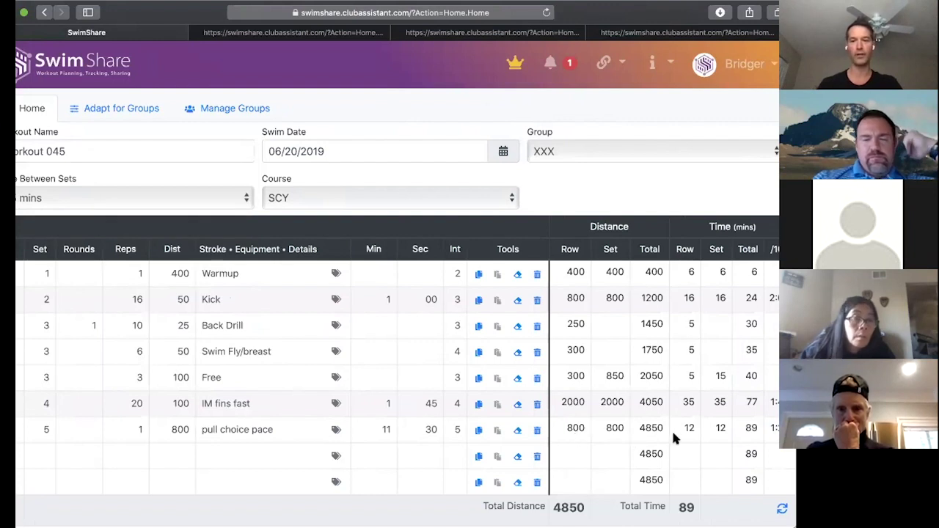
- Change the minutes of the 800 pull choice pace row's interval to 12
{"action": "left_click", "coordinate": [775, 431]}
{"action": "left_click", "coordinate": [775, 431]}
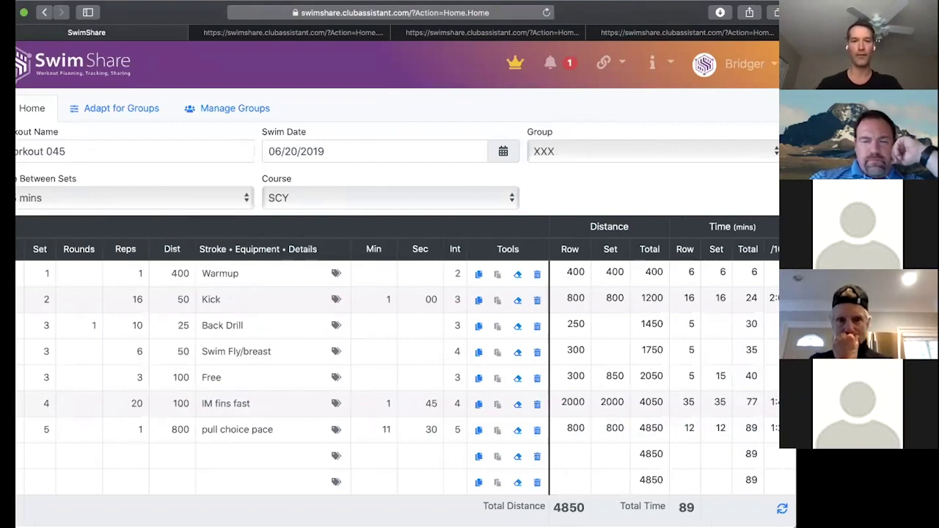
{"action": "key", "text": "BackSpace"}
{"action": "type", "text": "2"}
{"action": "key", "text": "Tab"}
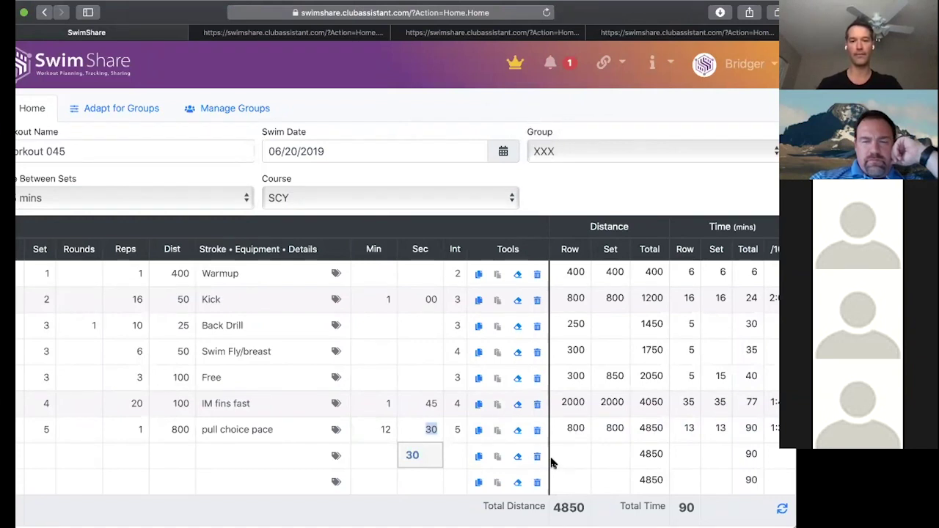
{"action": "left_click", "coordinate": [385, 437]}
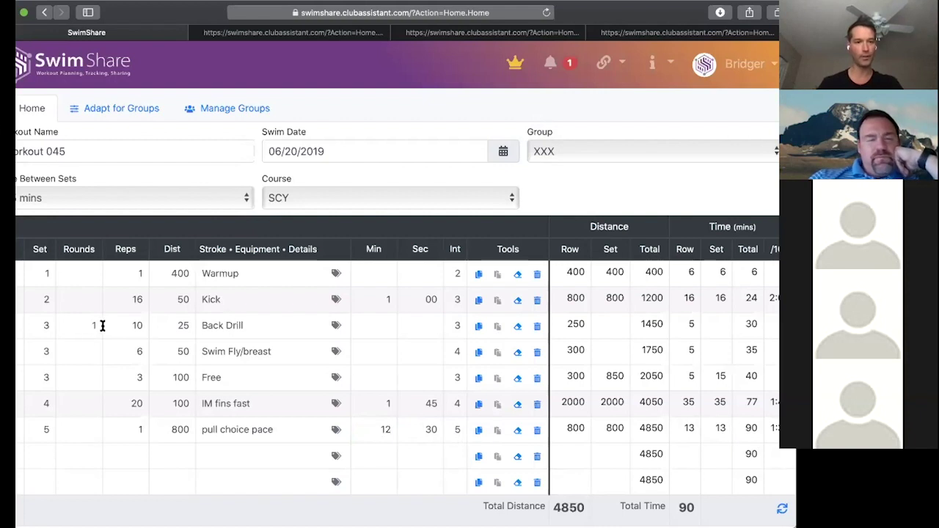
- Set the rounds of set 3 to 4 on its Back Drill row
{"action": "left_click_drag", "start_coordinate": [97, 325], "coordinate": [88, 325]}
{"action": "type", "text": "4"}
{"action": "key", "text": "Tab"}
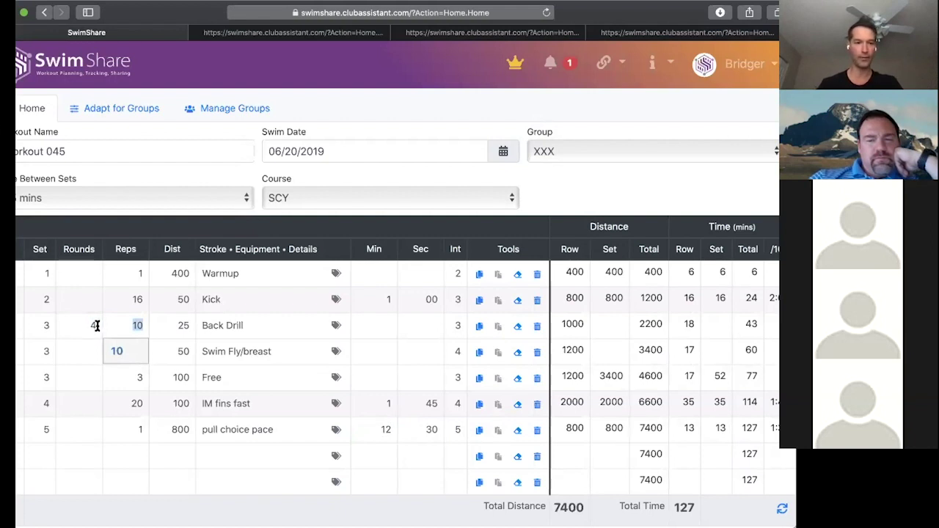
{"action": "left_click", "coordinate": [94, 440]}
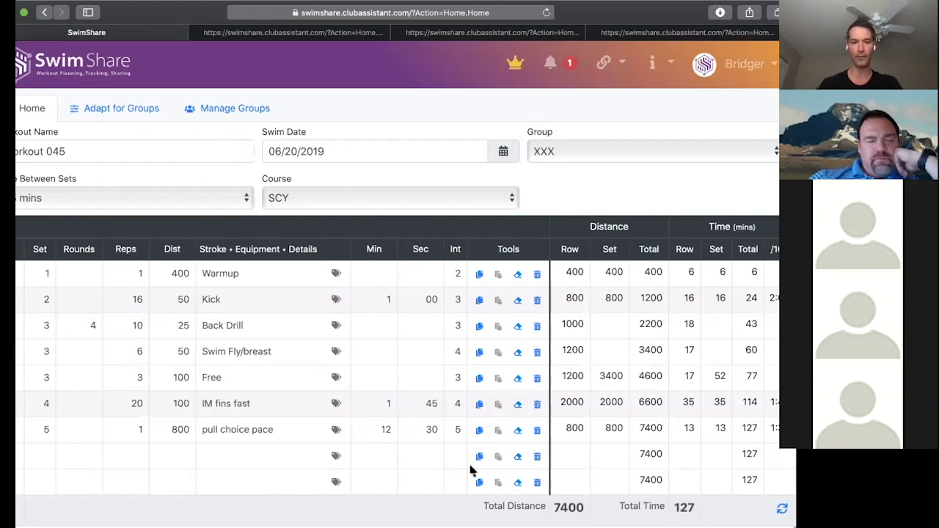
- Try 12 reps for the 50 Kick row in set 2
{"action": "left_click", "coordinate": [146, 299]}
{"action": "key", "text": "BackSpace"}
{"action": "type", "text": "2"}
{"action": "key", "text": "Tab"}
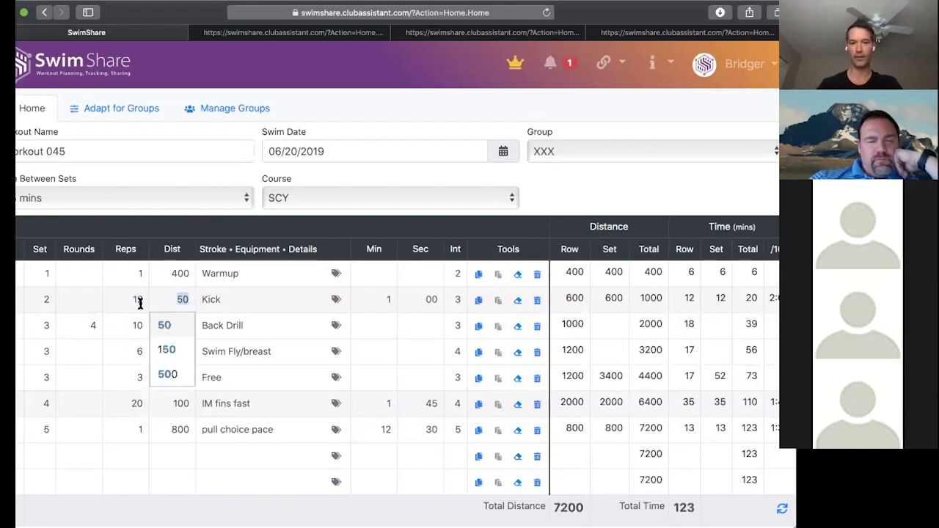
- Set the reps of the 50 Kick row in set 2 to 10
{"action": "left_click", "coordinate": [139, 298]}
{"action": "key", "text": "BackSpace"}
{"action": "type", "text": "0"}
{"action": "key", "text": "Tab"}
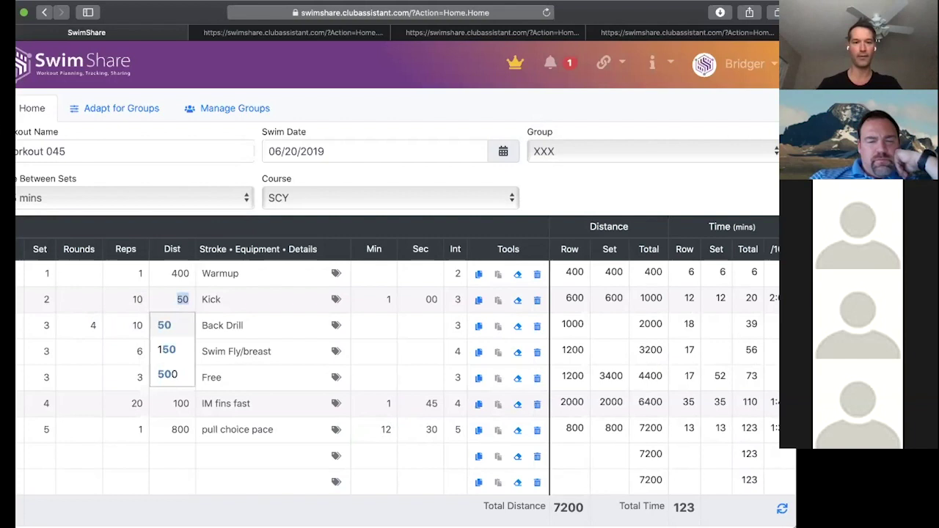
{"action": "left_click", "coordinate": [219, 474]}
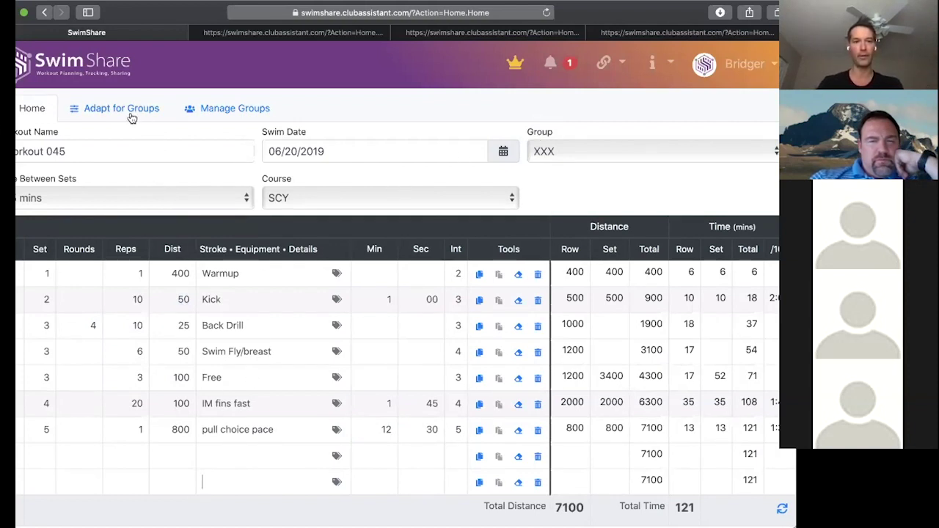
- Check the workout durations and interval bases in the group settings and return to Workout 045
{"action": "left_click", "coordinate": [220, 110]}
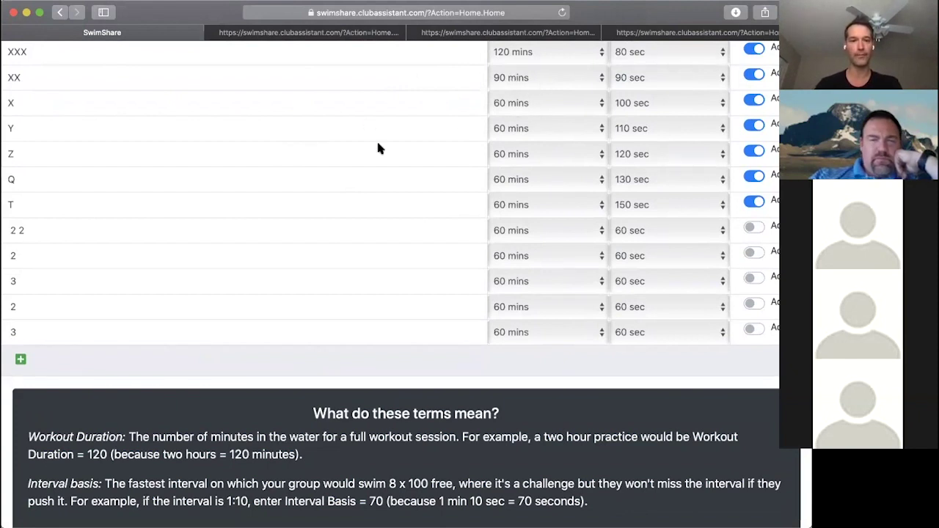
{"action": "scroll", "coordinate": [181, 68], "scroll_direction": "up", "scroll_amount": 10}
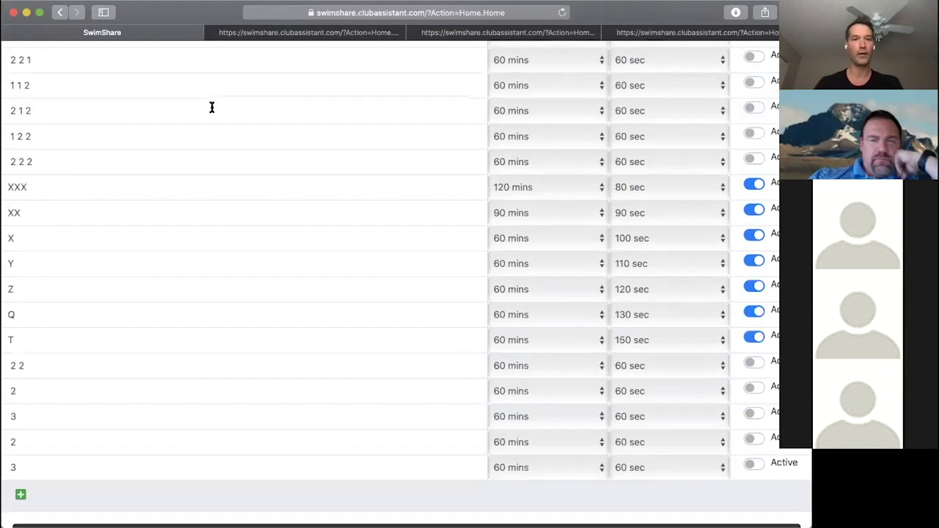
{"action": "left_click", "coordinate": [50, 110]}
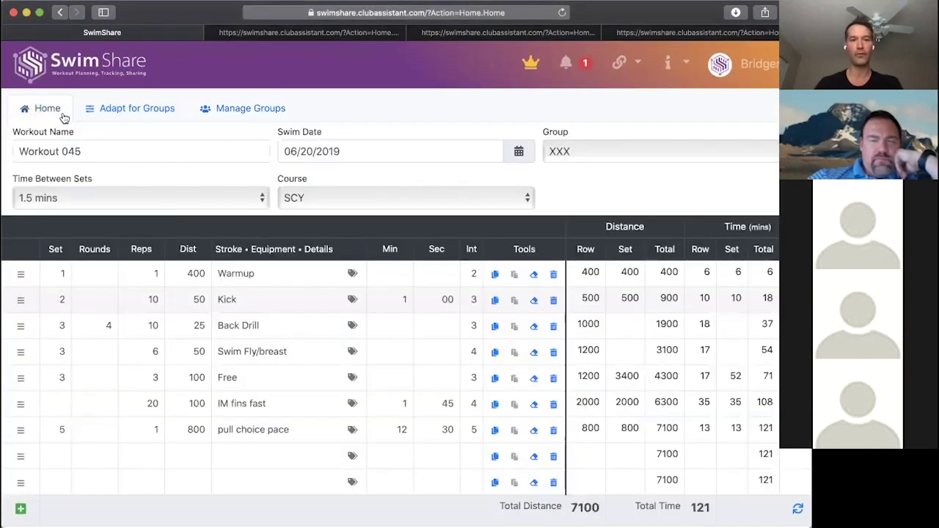
{"action": "scroll", "coordinate": [681, 429], "scroll_direction": "down", "scroll_amount": 2}
{"action": "scroll", "coordinate": [681, 431], "scroll_direction": "up", "scroll_amount": 2}
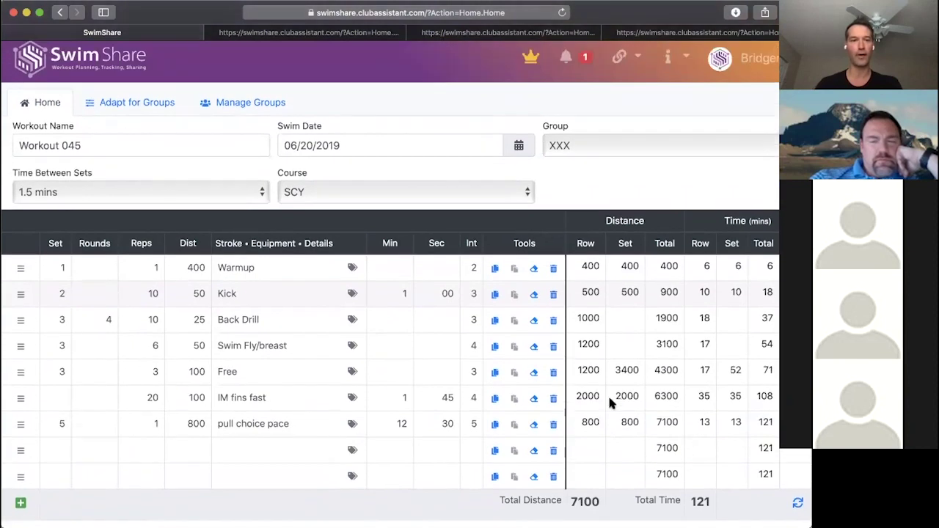
- Try to adapt Workout 045 for the groups and return to the workout editor
{"action": "left_click", "coordinate": [151, 104]}
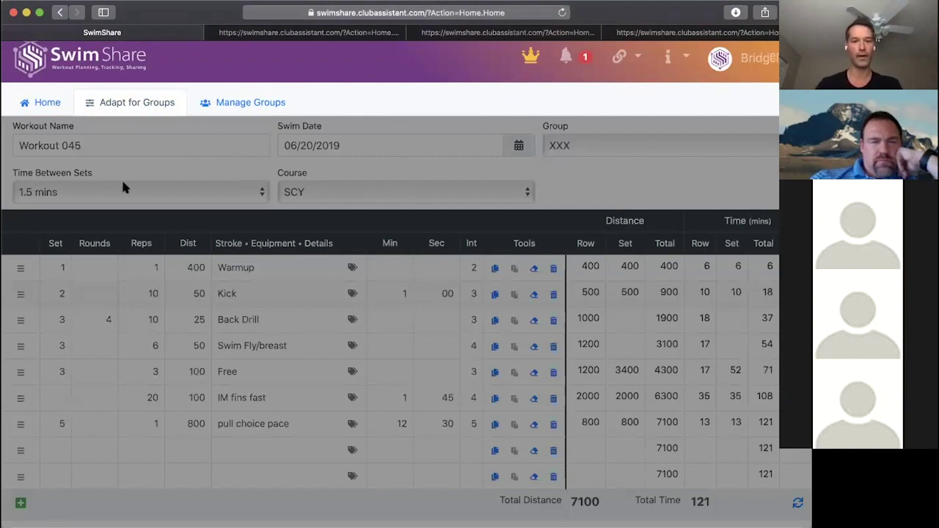
{"action": "scroll", "coordinate": [121, 178], "scroll_direction": "down", "scroll_amount": 5}
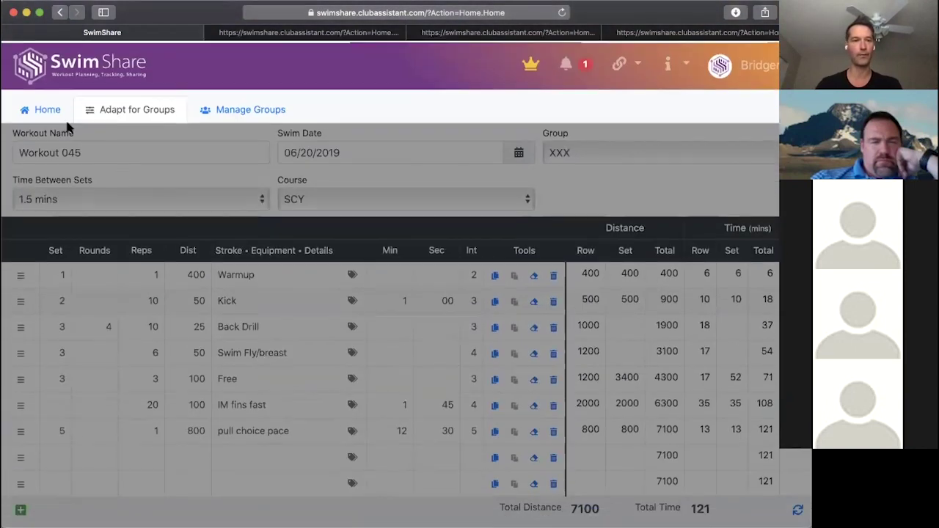
{"action": "left_click", "coordinate": [61, 114]}
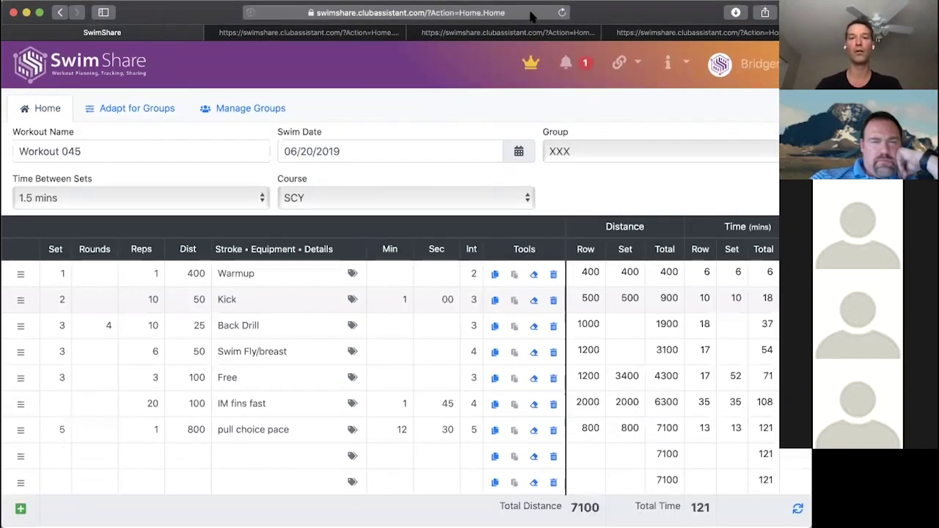
- Reselect group XXX for Workout 045, retry adapting it for the groups, and go back to the workout editor
{"action": "left_click", "coordinate": [562, 28]}
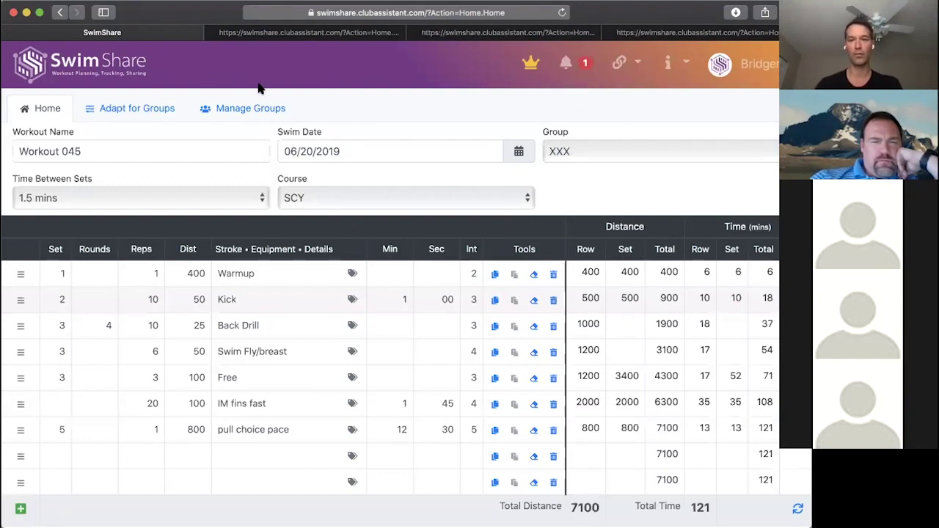
{"action": "left_click", "coordinate": [578, 153]}
{"action": "left_click", "coordinate": [581, 168]}
{"action": "left_click", "coordinate": [581, 158]}
{"action": "left_click", "coordinate": [577, 146]}
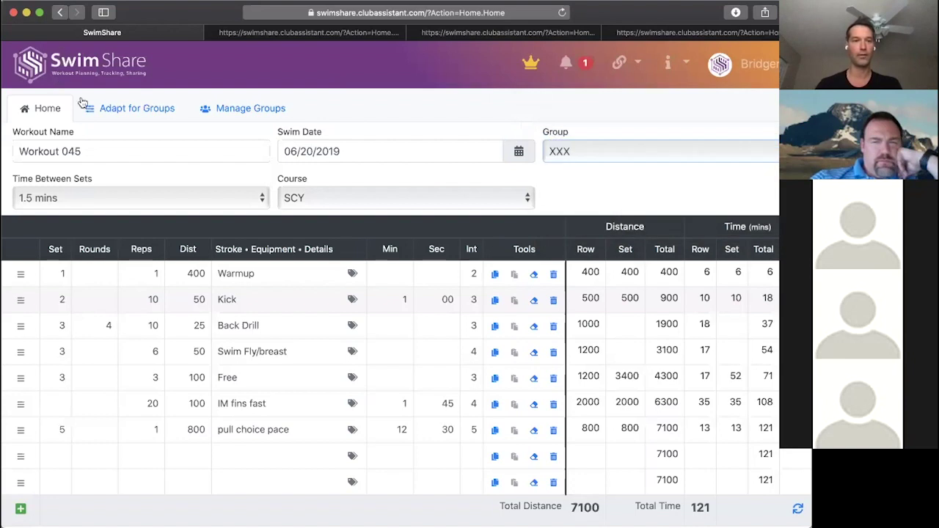
{"action": "left_click", "coordinate": [127, 113]}
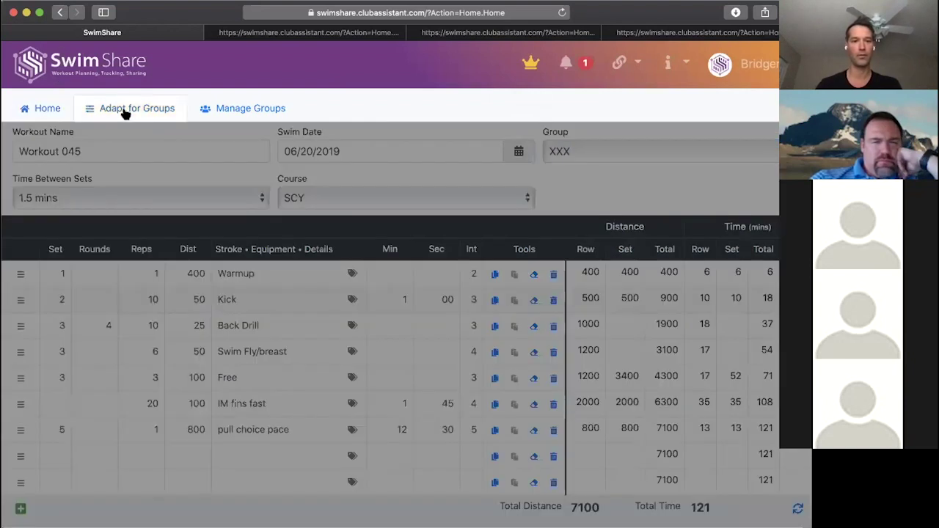
{"action": "left_click", "coordinate": [69, 119]}
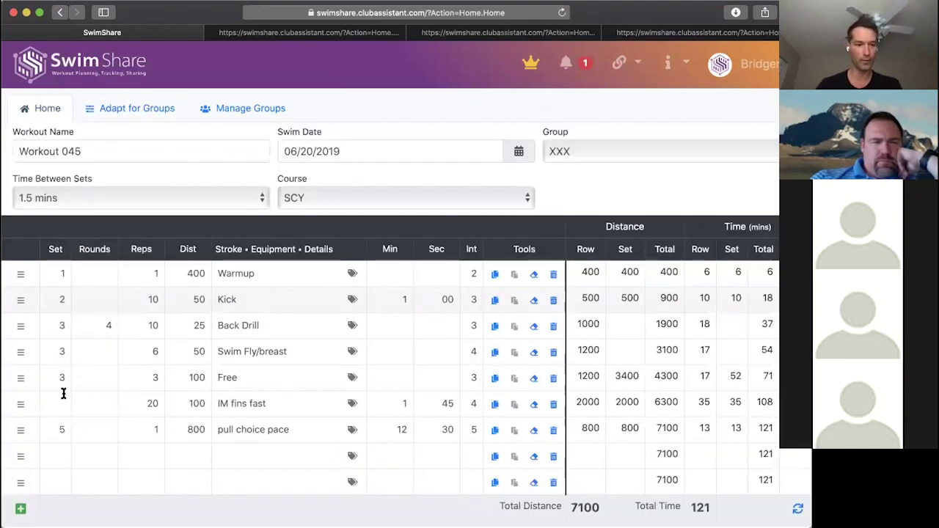
- Assign the IM fins fast row to set 4 and adapt the workout for the groups to compare the XXX and XX versions
{"action": "left_click", "coordinate": [62, 406]}
{"action": "key", "text": "Tab"}
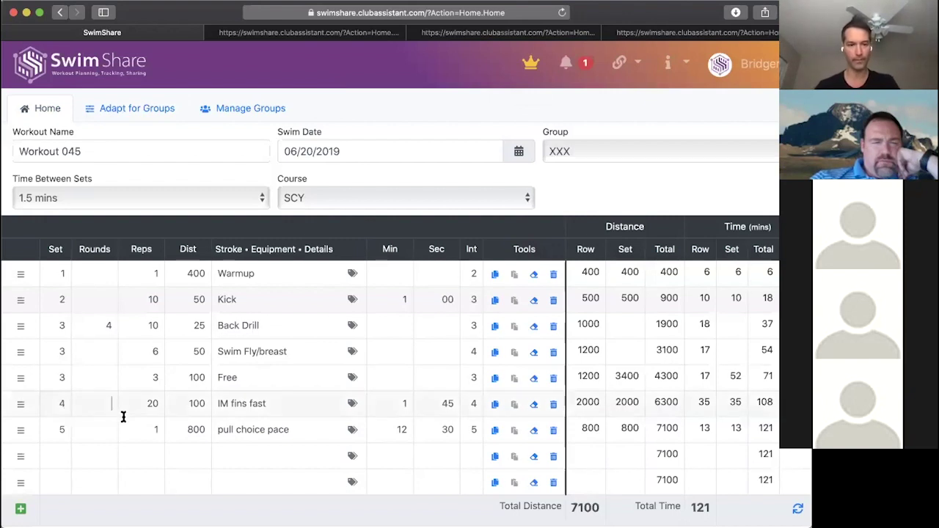
{"action": "left_click", "coordinate": [119, 116]}
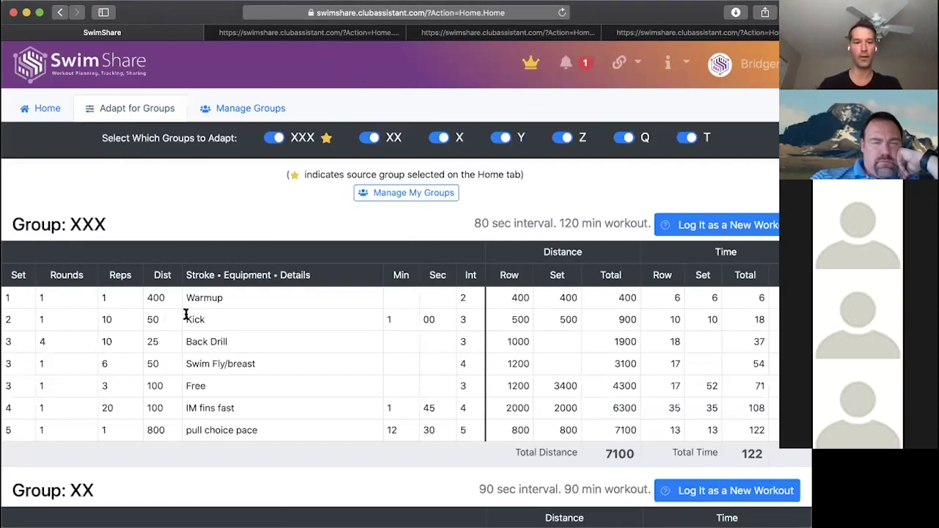
{"action": "scroll", "coordinate": [189, 375], "scroll_direction": "down", "scroll_amount": 5}
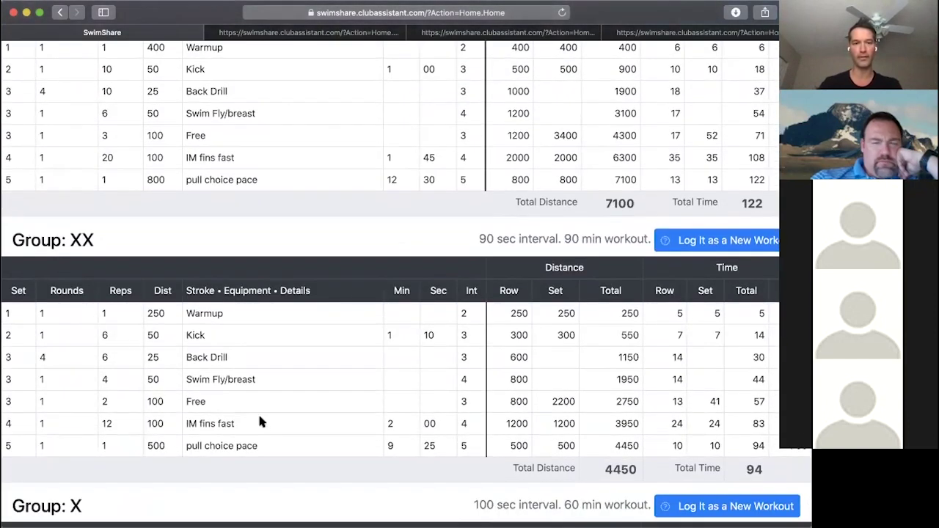
{"action": "scroll", "coordinate": [132, 310], "scroll_direction": "up", "scroll_amount": 1}
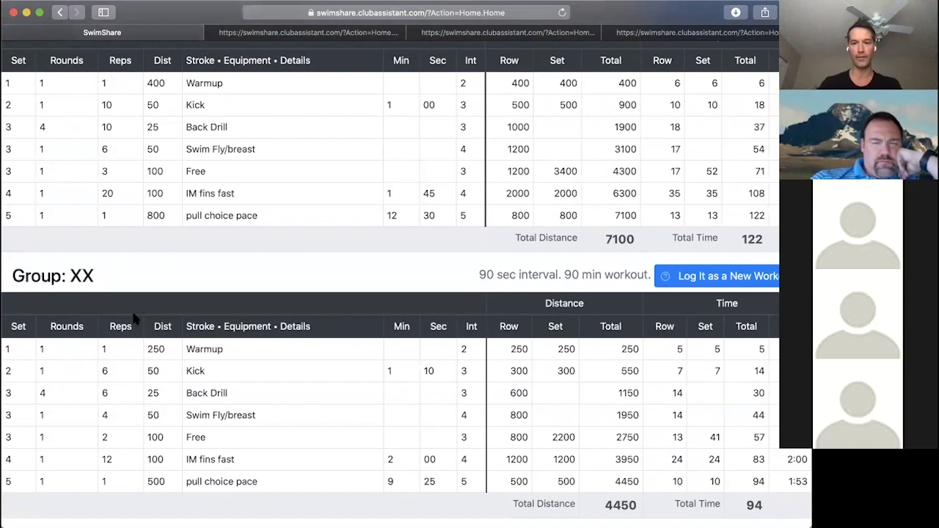
{"action": "mouse_move", "coordinate": [648, 2]}
{"action": "left_mouse_down"}
{"action": "mouse_move", "coordinate": [620, 3]}
{"action": "mouse_move", "coordinate": [637, 6]}
{"action": "left_mouse_up"}
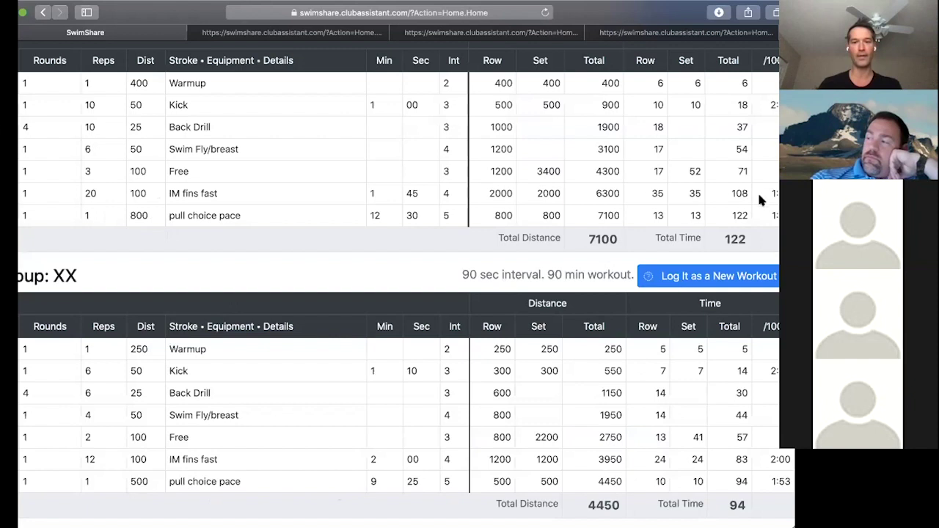
- Compare the per-100 pace of the pull choice pace rows in the adapted XXX and XX workouts
{"action": "left_click_drag", "start_coordinate": [732, 504], "coordinate": [789, 482]}
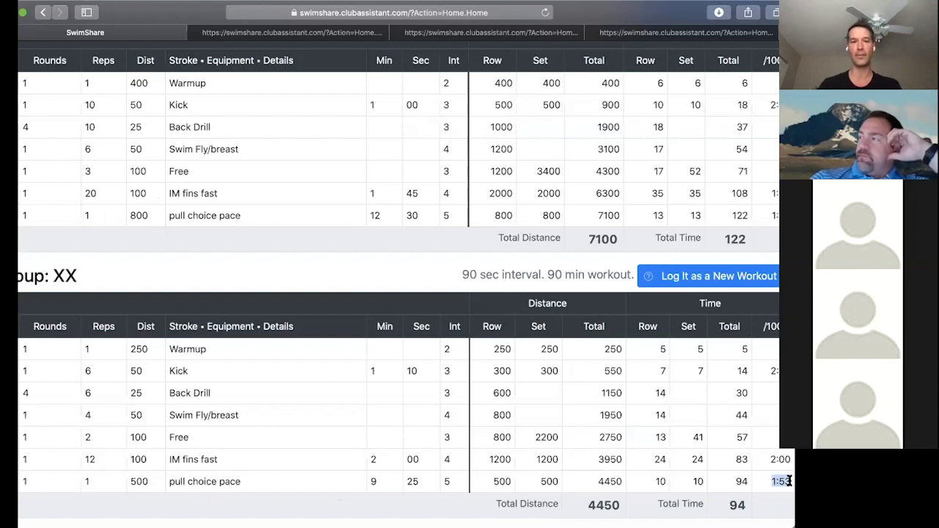
{"action": "left_click_drag", "start_coordinate": [760, 215], "coordinate": [789, 215]}
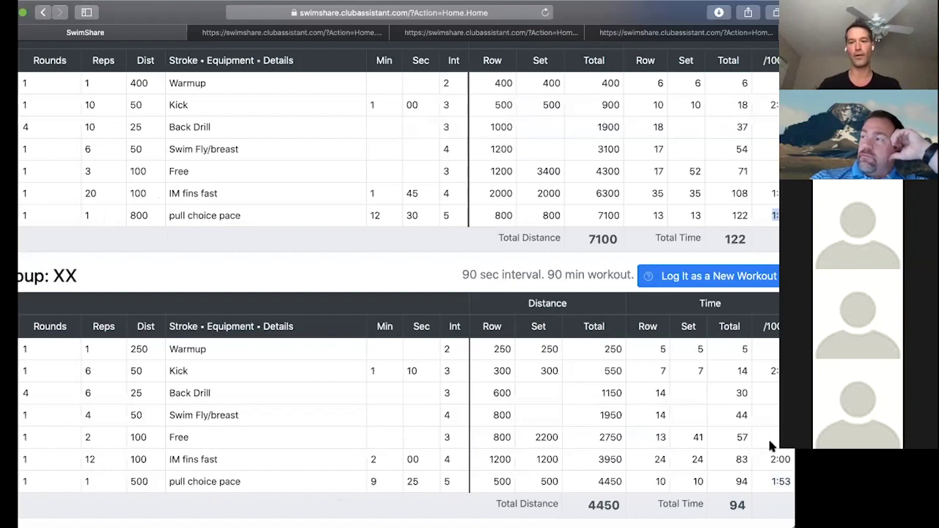
{"action": "left_click_drag", "start_coordinate": [769, 483], "coordinate": [792, 484]}
{"action": "left_click", "coordinate": [674, 411]}
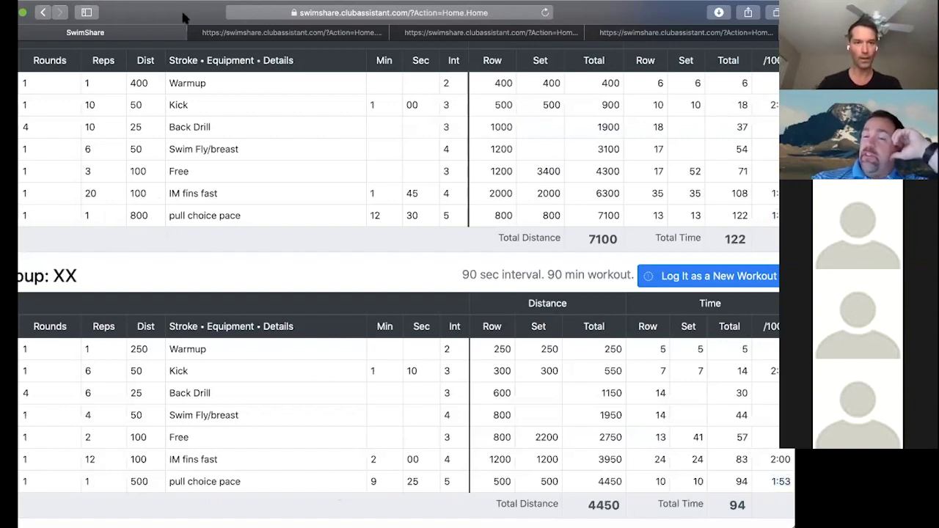
- Review the adapted workouts for groups X, Y, Z, Q and T, including their sets, distances and times
{"action": "scroll", "coordinate": [176, 338], "scroll_direction": "left", "scroll_amount": 1}
{"action": "scroll", "coordinate": [176, 338], "scroll_direction": "down", "scroll_amount": 5}
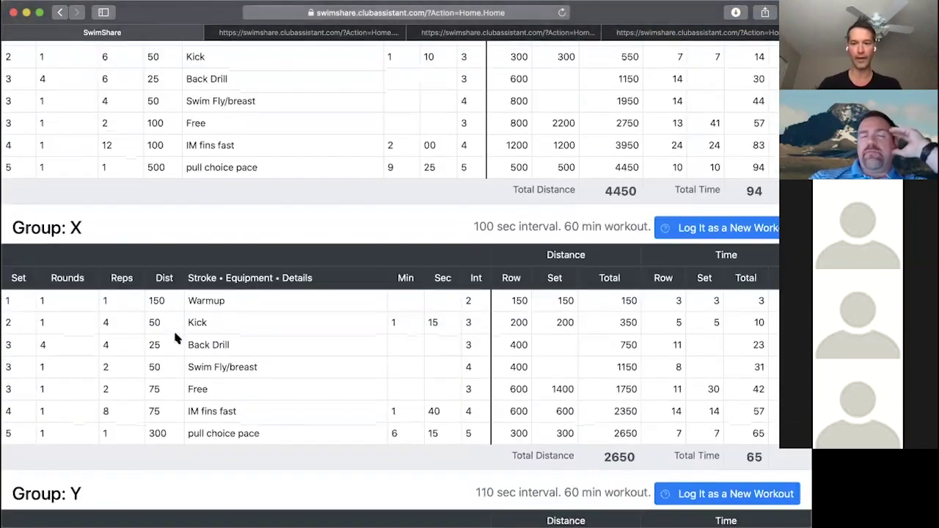
{"action": "scroll", "coordinate": [175, 337], "scroll_direction": "down", "scroll_amount": 8}
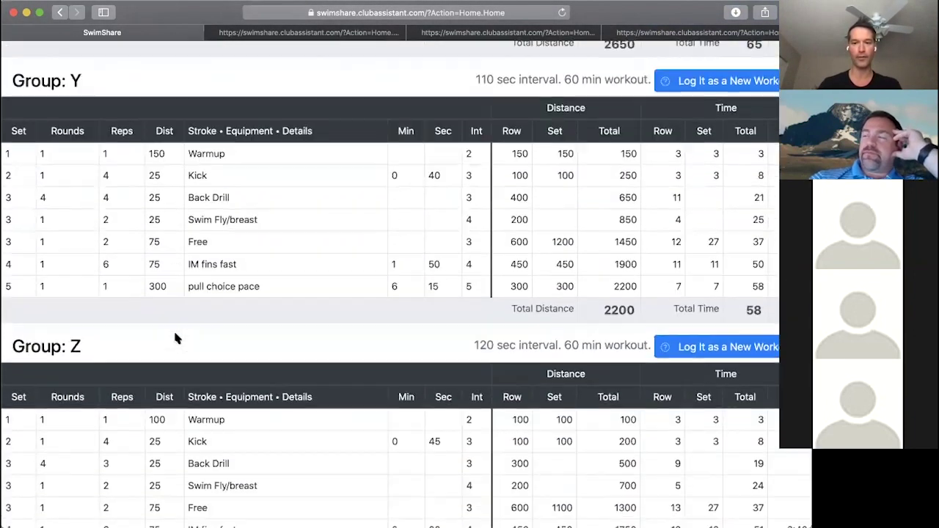
{"action": "scroll", "coordinate": [175, 338], "scroll_direction": "down", "scroll_amount": 8}
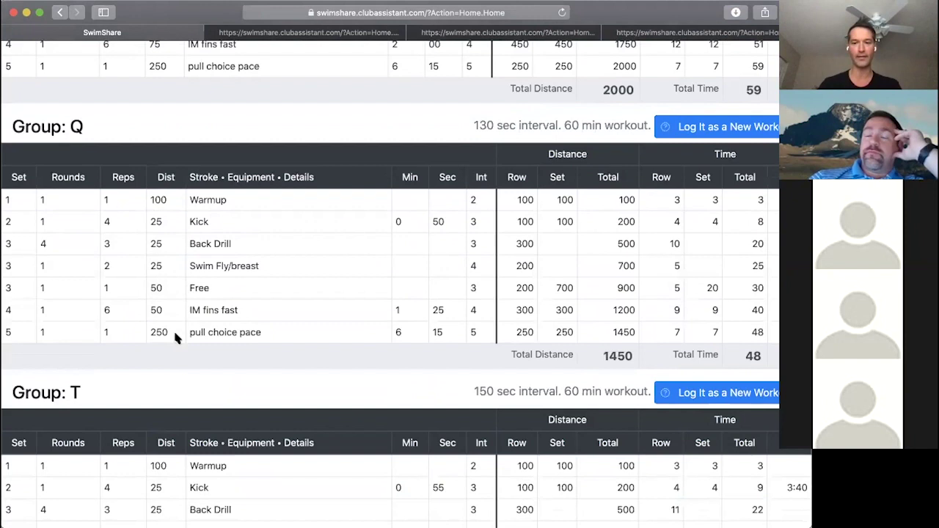
{"action": "scroll", "coordinate": [175, 338], "scroll_direction": "down", "scroll_amount": 4}
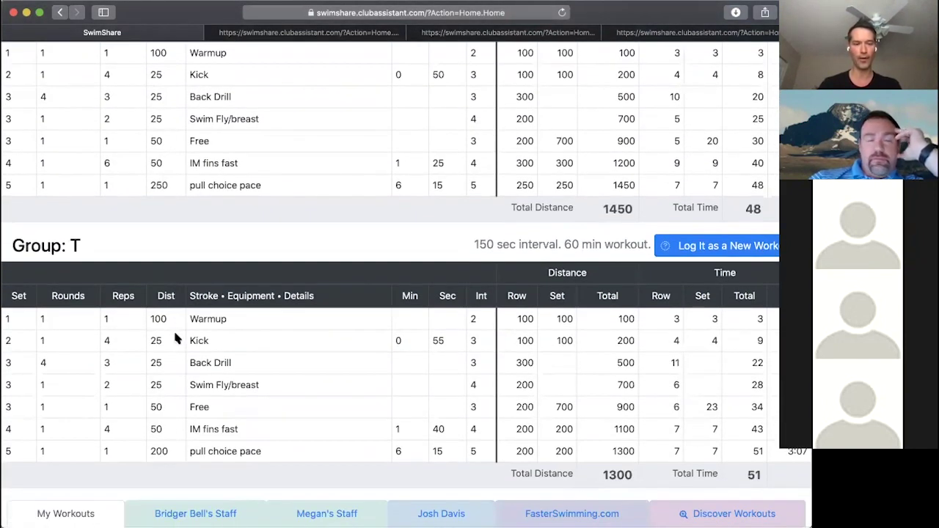
{"action": "scroll", "coordinate": [202, 388], "scroll_direction": "up", "scroll_amount": 5}
{"action": "scroll", "coordinate": [202, 388], "scroll_direction": "up", "scroll_amount": 18}
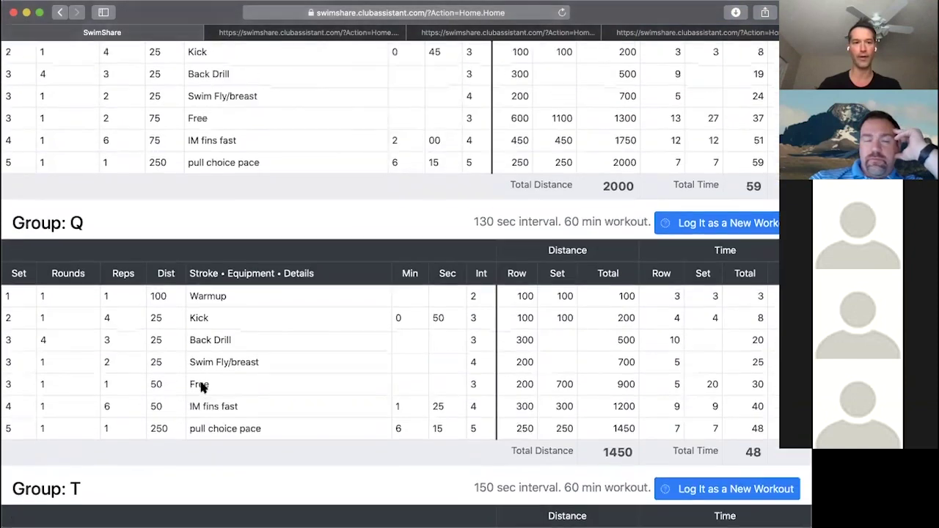
{"action": "scroll", "coordinate": [202, 388], "scroll_direction": "up", "scroll_amount": 20}
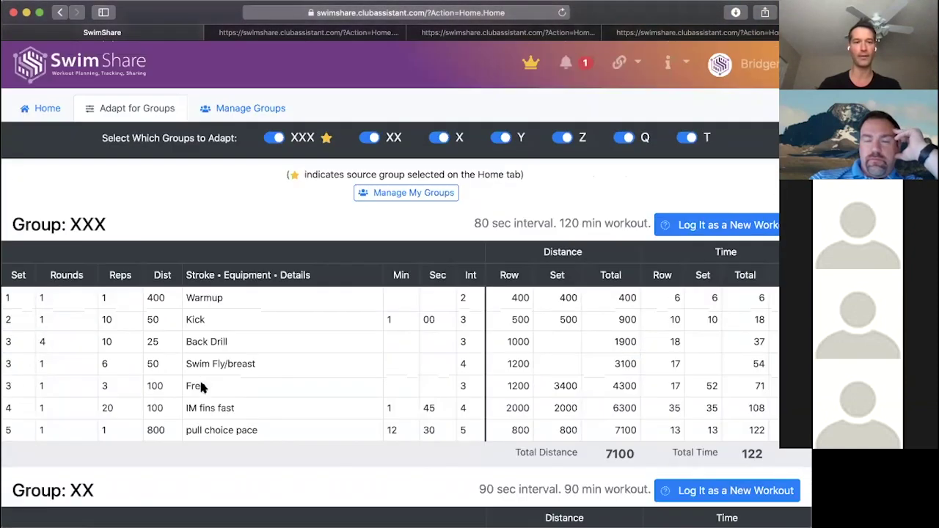
- Check the source Workout 045 in the editor, then adapt it for the groups again and compare the XXX and XX versions
{"action": "left_click", "coordinate": [51, 115]}
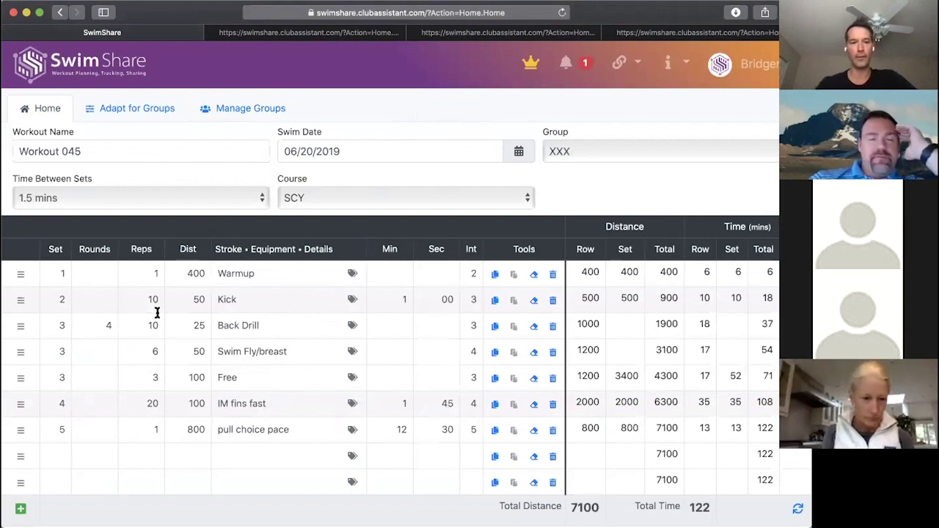
{"action": "left_click", "coordinate": [123, 115]}
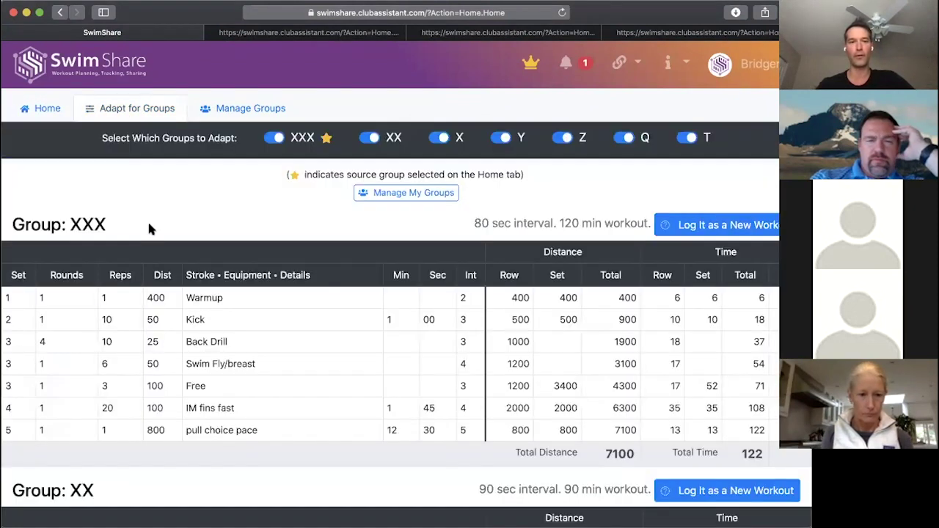
{"action": "scroll", "coordinate": [148, 227], "scroll_direction": "down", "scroll_amount": 2}
{"action": "scroll", "coordinate": [149, 230], "scroll_direction": "down", "scroll_amount": 4}
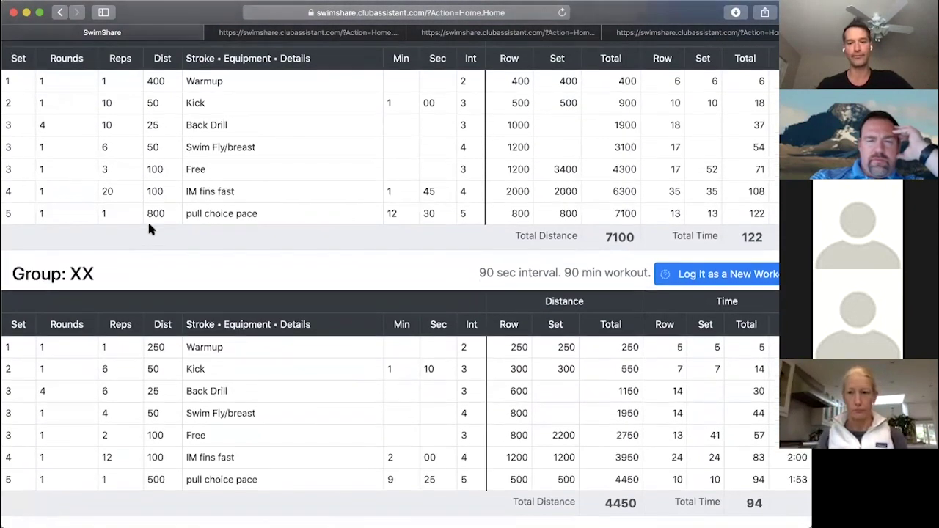
{"action": "scroll", "coordinate": [148, 230], "scroll_direction": "up", "scroll_amount": 6}
- Return to the workout editor and save the changes to Workout 045
{"action": "left_click", "coordinate": [38, 109]}
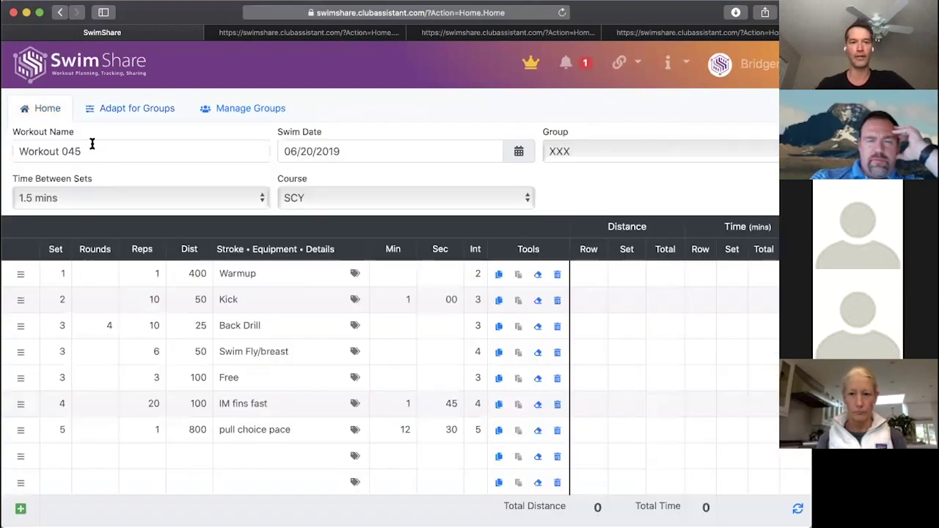
{"action": "scroll", "coordinate": [171, 273], "scroll_direction": "down", "scroll_amount": 5}
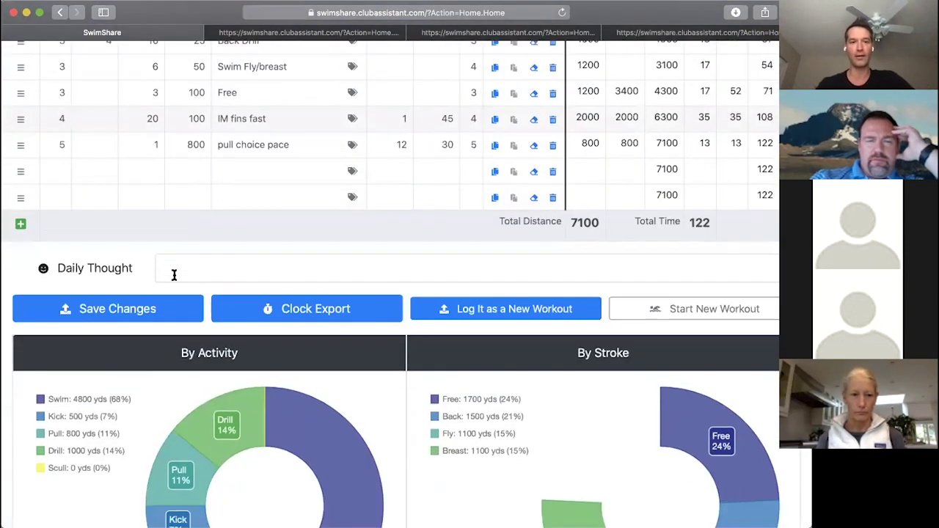
{"action": "left_click", "coordinate": [162, 312]}
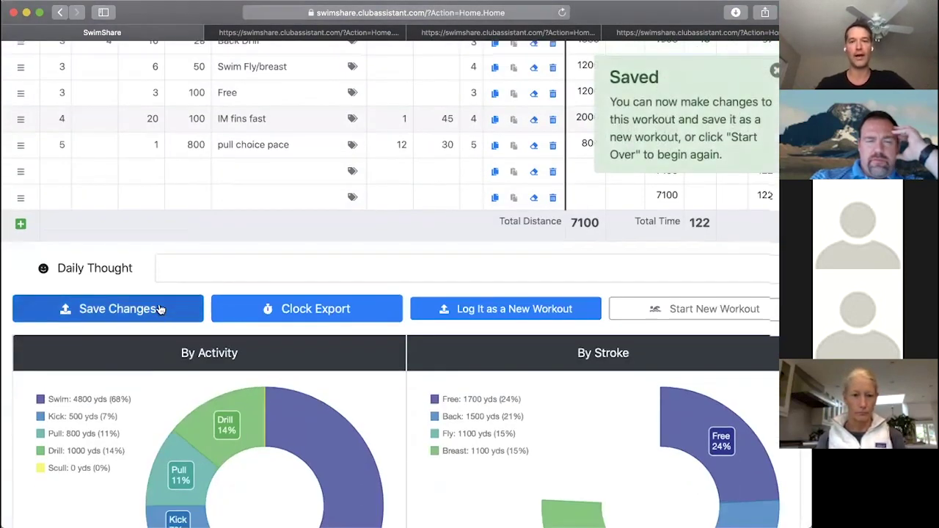
- Search the list of my saved workouts for "workout 045"
{"action": "scroll", "coordinate": [158, 303], "scroll_direction": "down", "scroll_amount": 15}
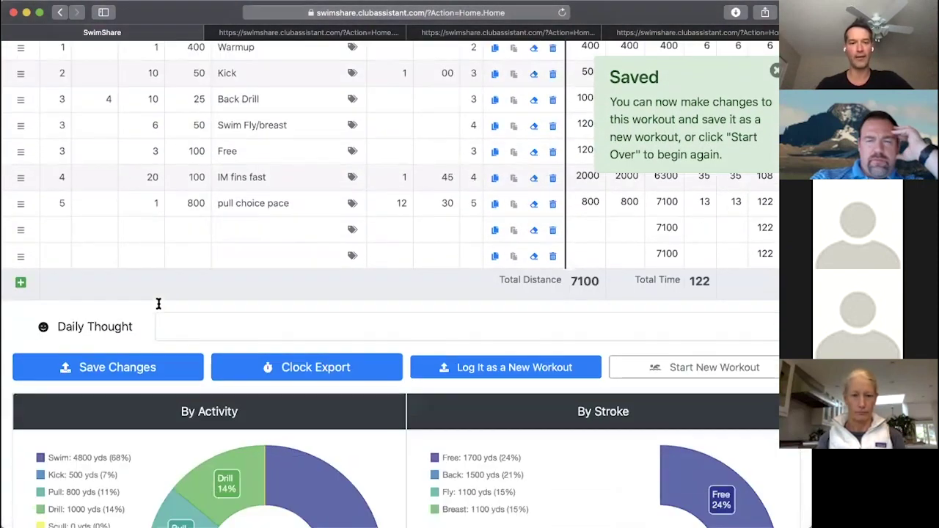
{"action": "scroll", "coordinate": [158, 303], "scroll_direction": "down", "scroll_amount": 5}
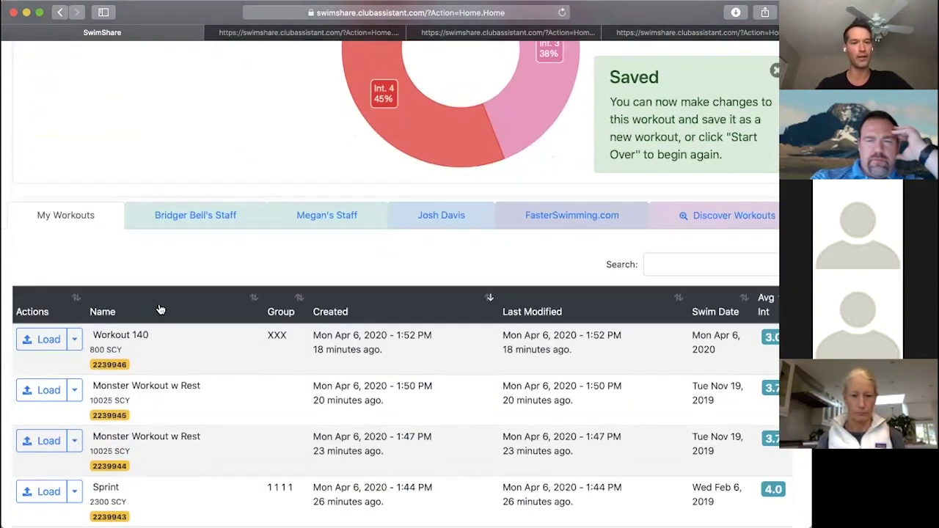
{"action": "left_click", "coordinate": [66, 339]}
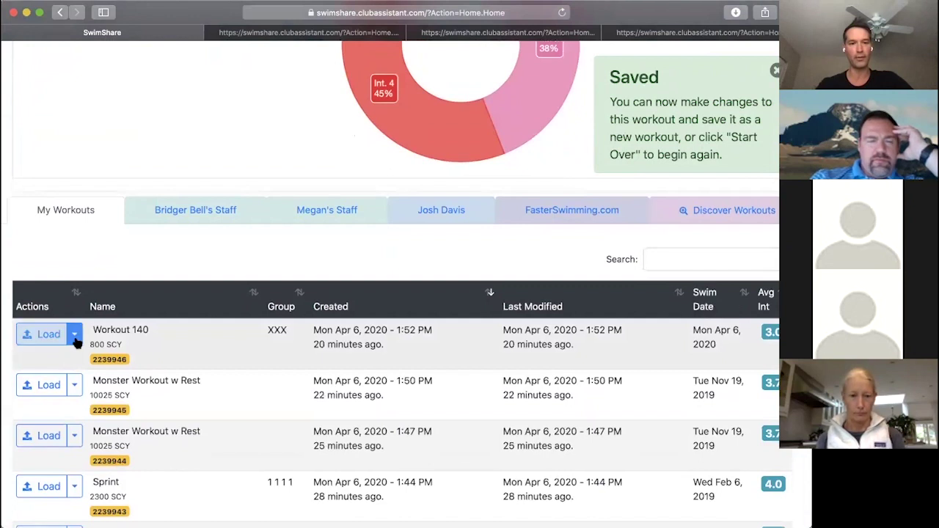
{"action": "scroll", "coordinate": [77, 341], "scroll_direction": "down", "scroll_amount": 20}
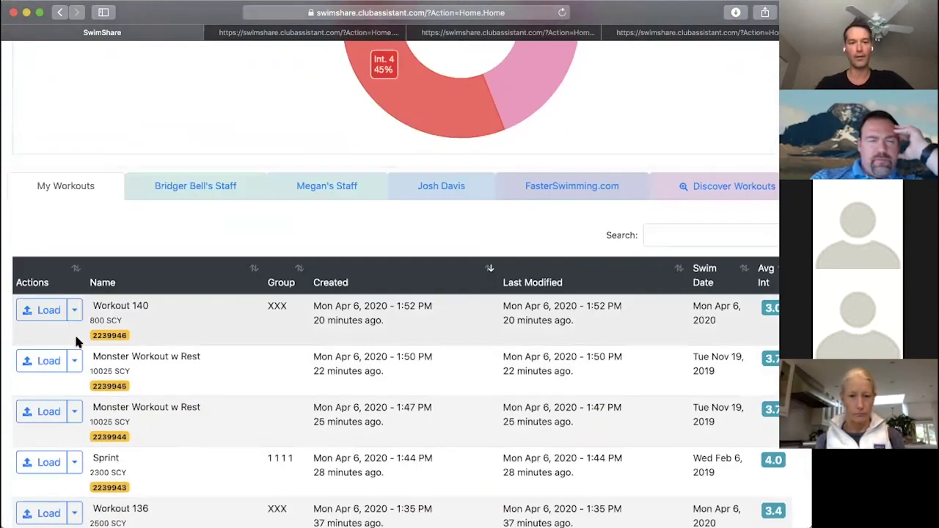
{"action": "left_click", "coordinate": [697, 235]}
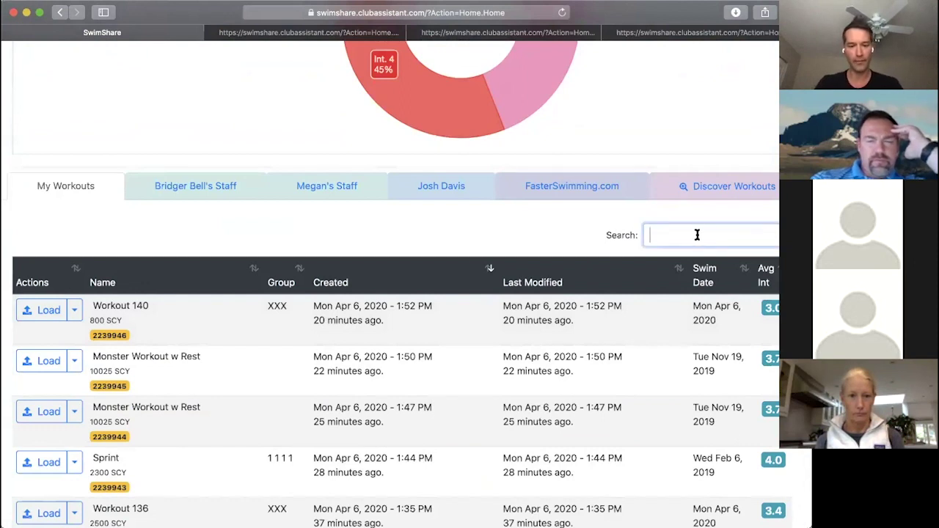
{"action": "type", "text": "workout 045"}
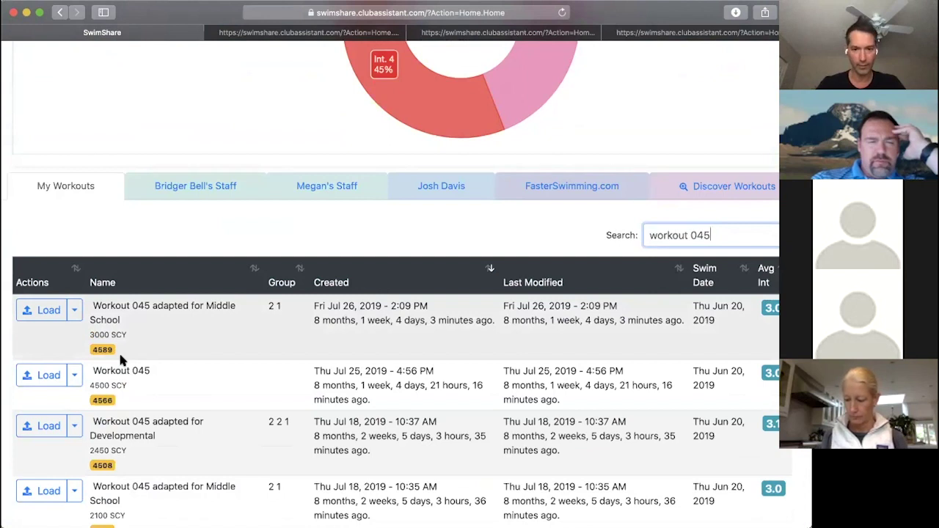
- View the 4500 SCY Workout 045 as a portrait PDF and return to the SwimShare workout list
{"action": "left_click", "coordinate": [74, 380]}
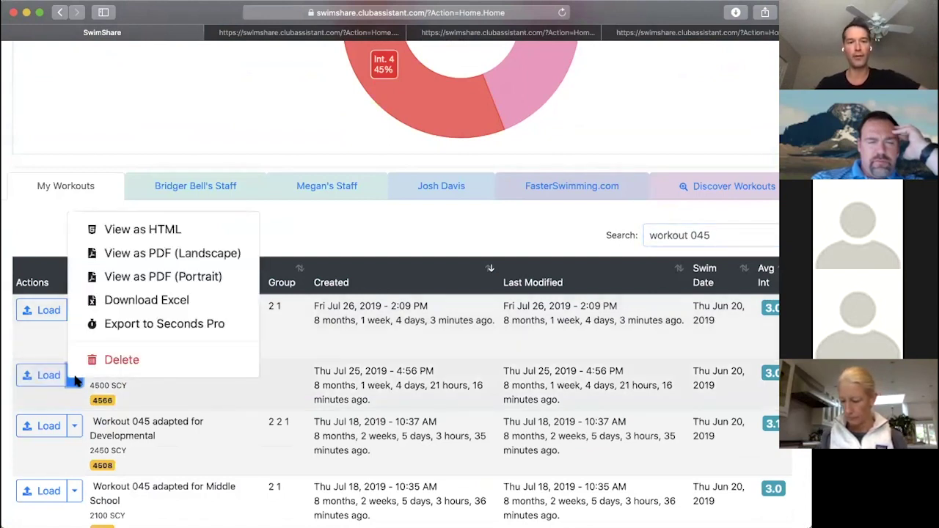
{"action": "left_click", "coordinate": [110, 277]}
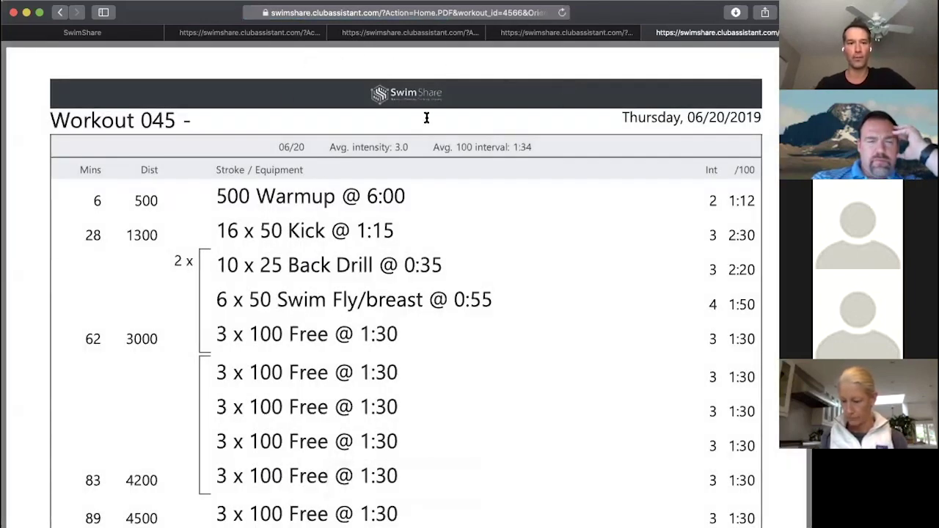
{"action": "scroll", "coordinate": [235, 282], "scroll_direction": "down", "scroll_amount": 2}
{"action": "scroll", "coordinate": [235, 282], "scroll_direction": "up", "scroll_amount": 2}
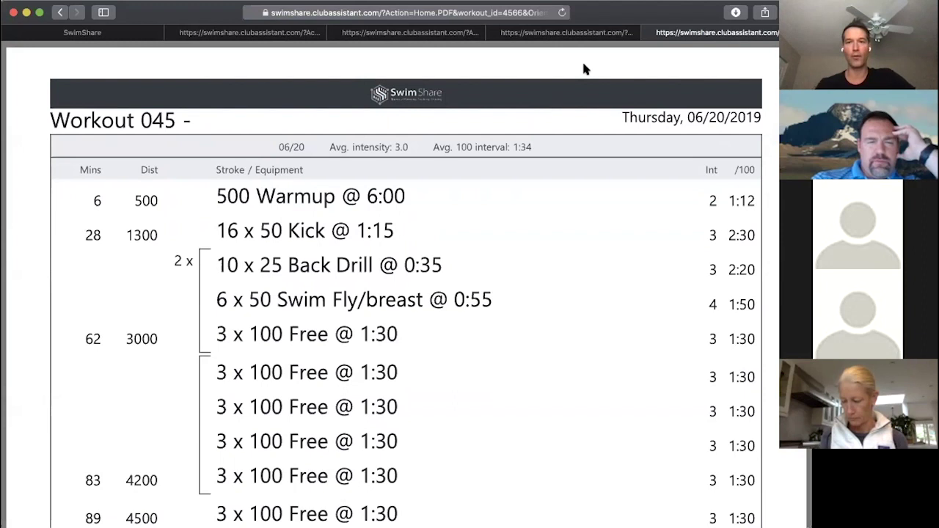
{"action": "left_click", "coordinate": [649, 33]}
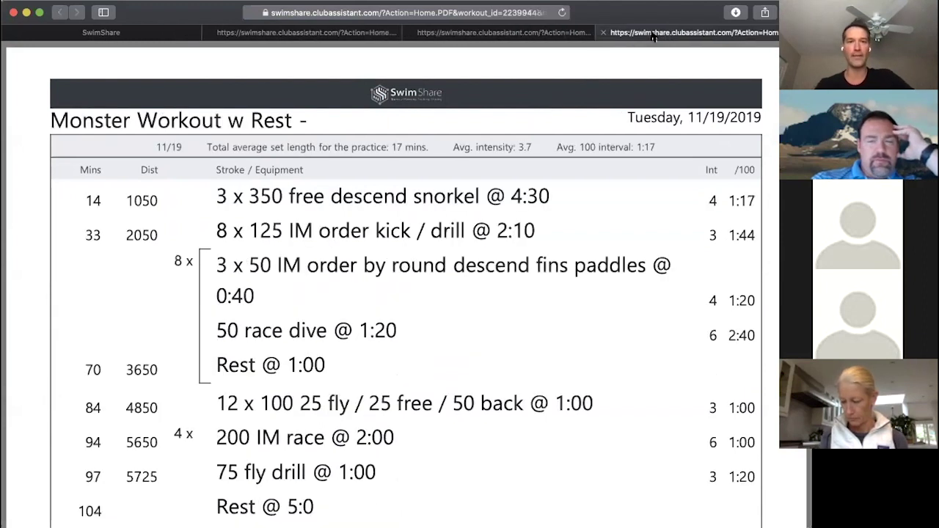
{"action": "left_click", "coordinate": [229, 36]}
{"action": "left_click", "coordinate": [169, 33]}
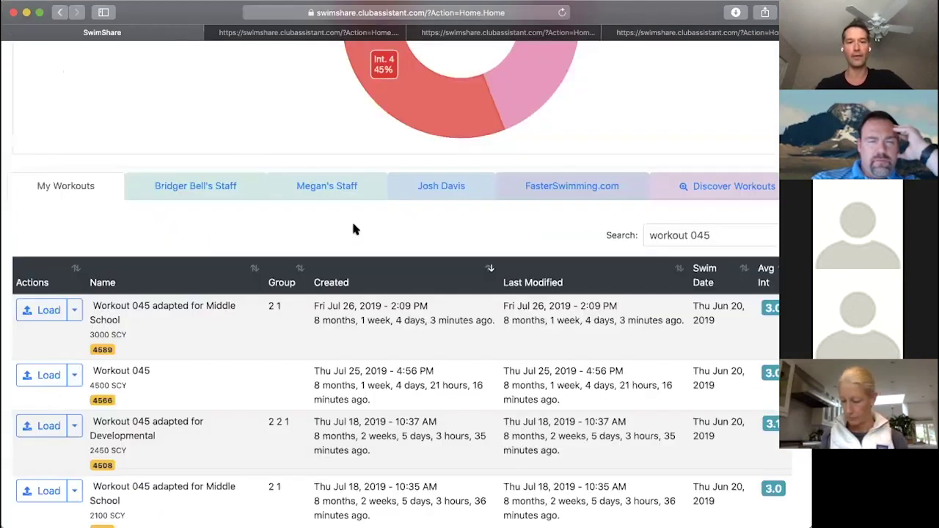
- Open the account preferences from the Workout 045 editor
{"action": "scroll", "coordinate": [353, 225], "scroll_direction": "up", "scroll_amount": 15}
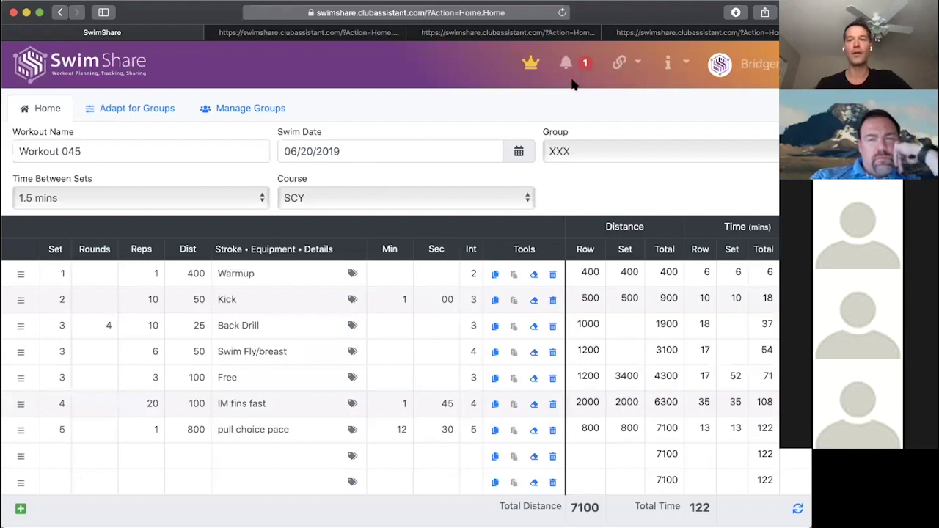
{"action": "left_click", "coordinate": [748, 73]}
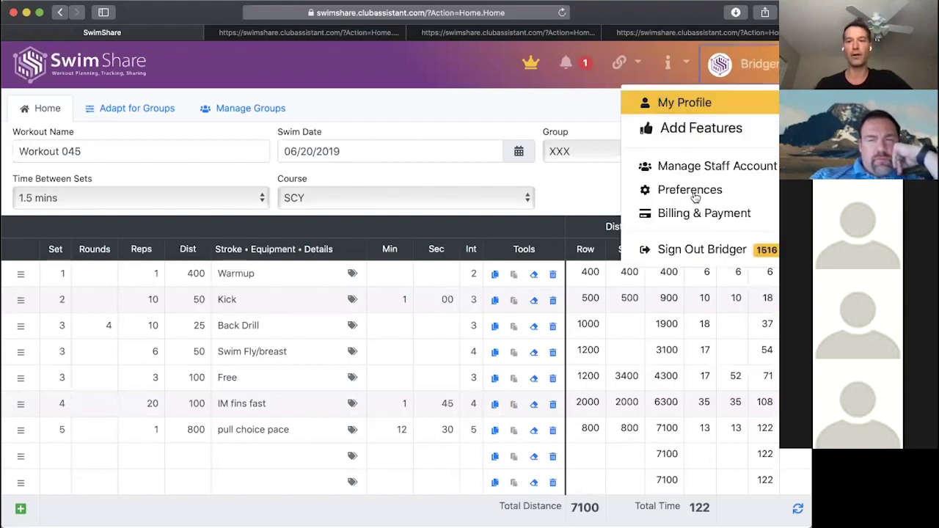
{"action": "left_click", "coordinate": [569, 103]}
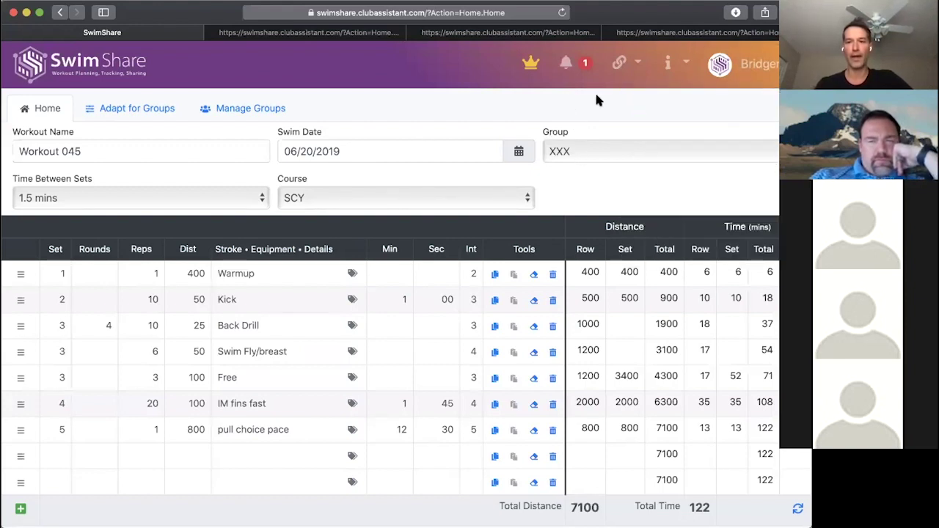
{"action": "left_click", "coordinate": [744, 69]}
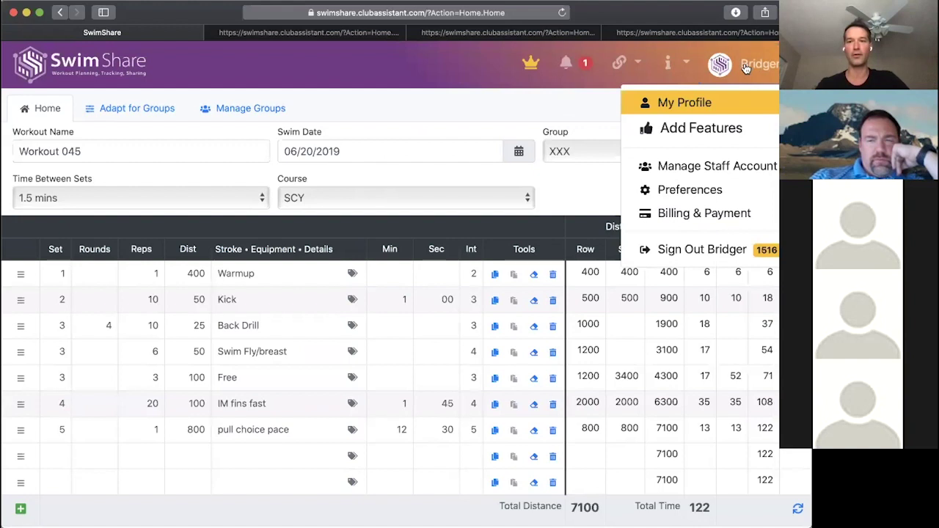
{"action": "left_click", "coordinate": [690, 191]}
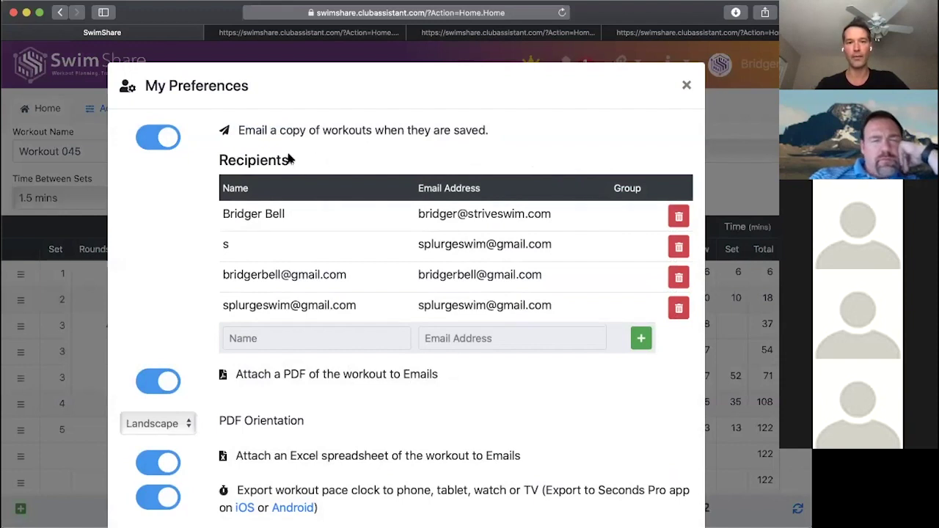
- Review the email recipients and switch the option to email a copy of saved workouts off and back on
{"action": "scroll", "coordinate": [321, 173], "scroll_direction": "down", "scroll_amount": 2}
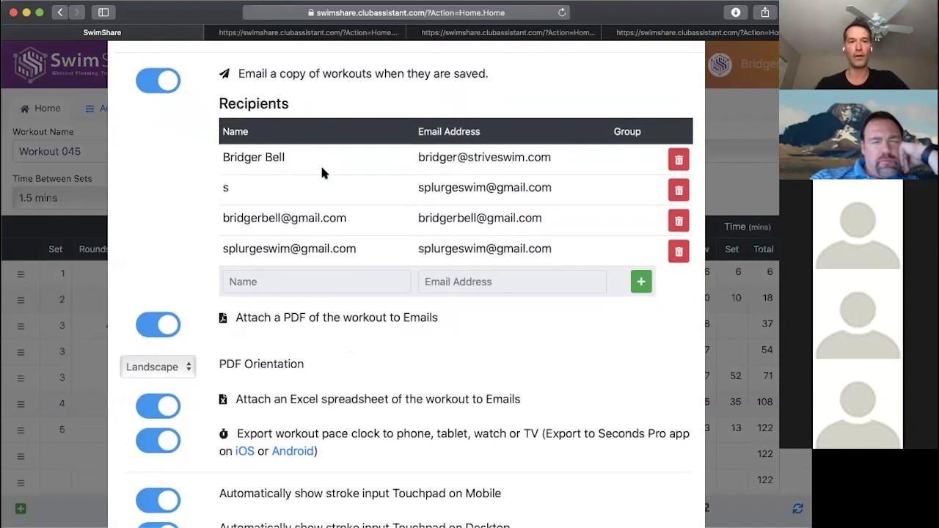
{"action": "scroll", "coordinate": [321, 173], "scroll_direction": "up", "scroll_amount": 2}
{"action": "left_click_drag", "start_coordinate": [234, 129], "coordinate": [545, 124]}
{"action": "left_click", "coordinate": [307, 163]}
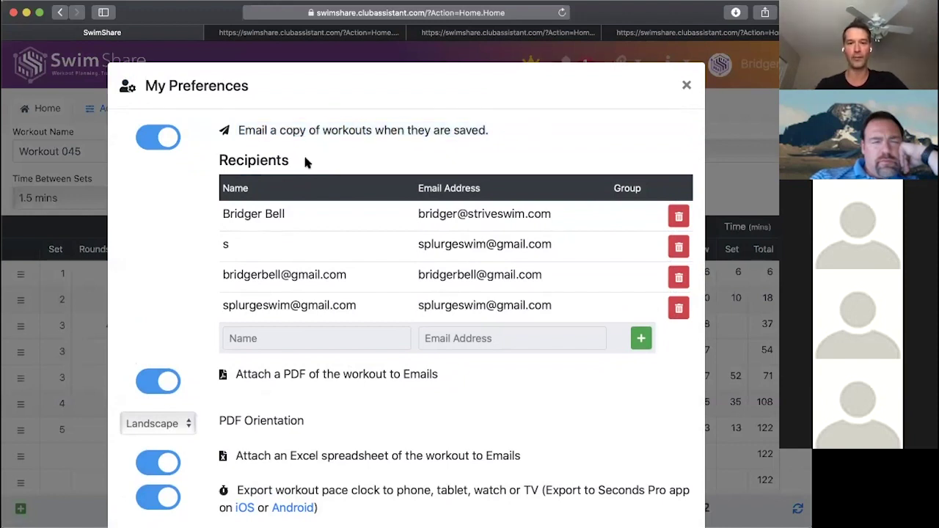
{"action": "left_click", "coordinate": [142, 139]}
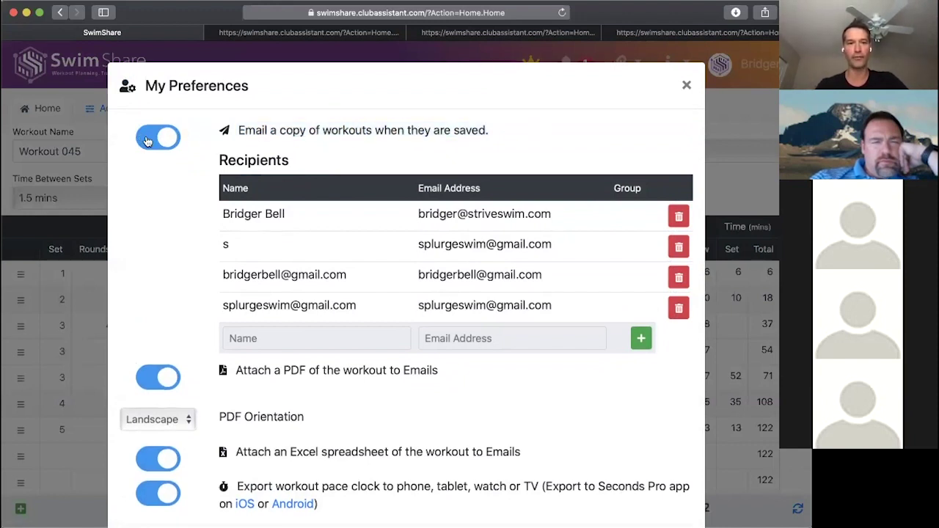
{"action": "left_click", "coordinate": [146, 140]}
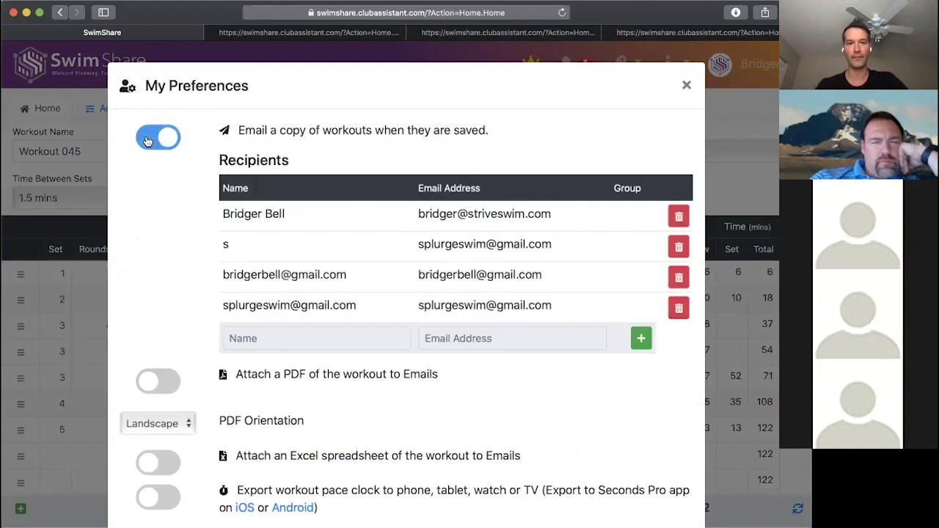
- Switch emailing copies of saved workouts off and back on, and enable attaching a PDF of the workout to emails
{"action": "left_click", "coordinate": [147, 139]}
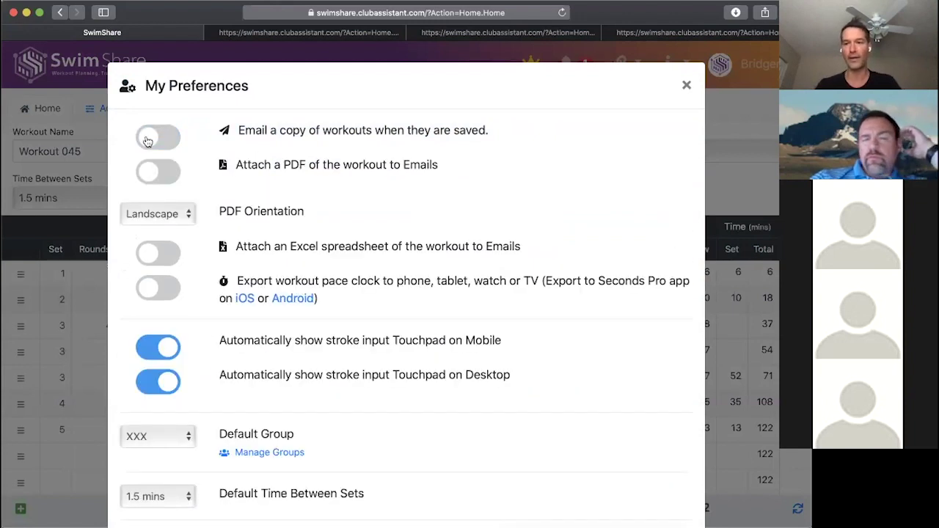
{"action": "left_click", "coordinate": [149, 140]}
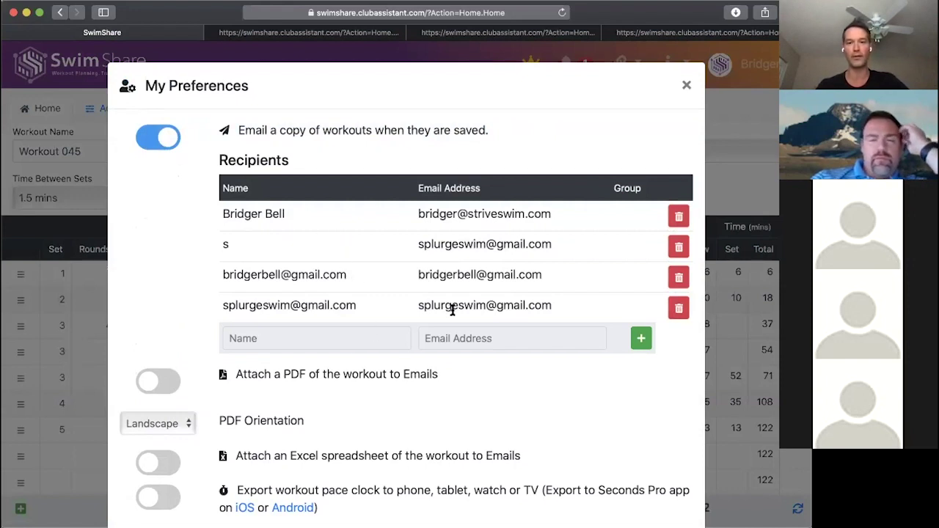
{"action": "scroll", "coordinate": [452, 311], "scroll_direction": "down", "scroll_amount": 2}
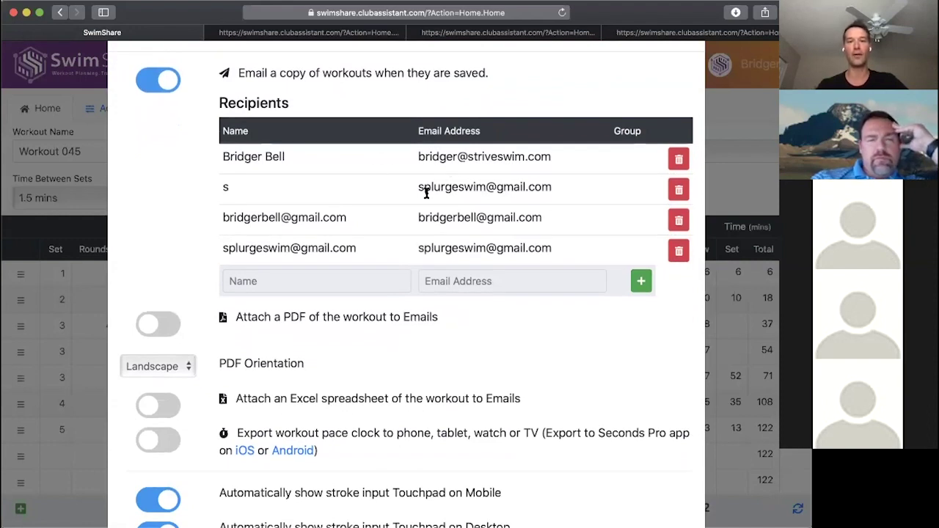
{"action": "scroll", "coordinate": [467, 270], "scroll_direction": "down", "scroll_amount": 1}
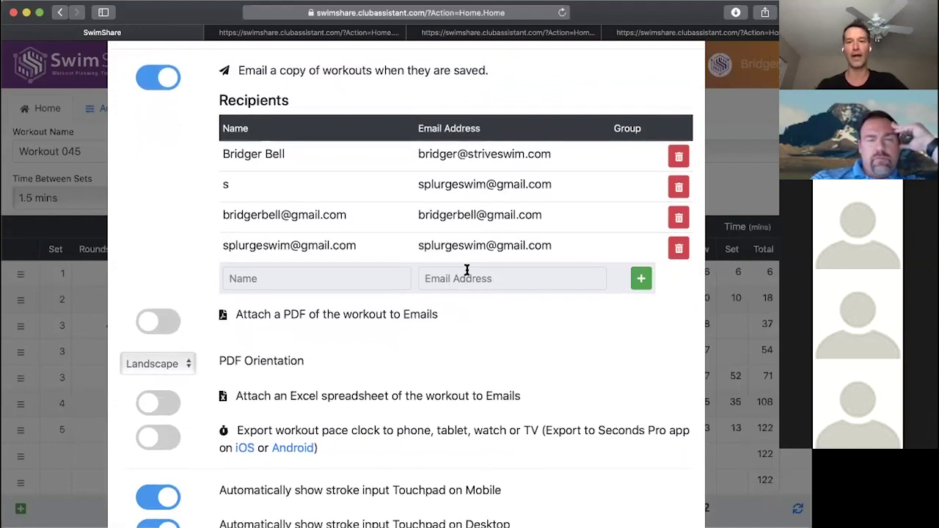
{"action": "scroll", "coordinate": [467, 270], "scroll_direction": "down", "scroll_amount": 1}
{"action": "scroll", "coordinate": [467, 270], "scroll_direction": "down", "scroll_amount": 3}
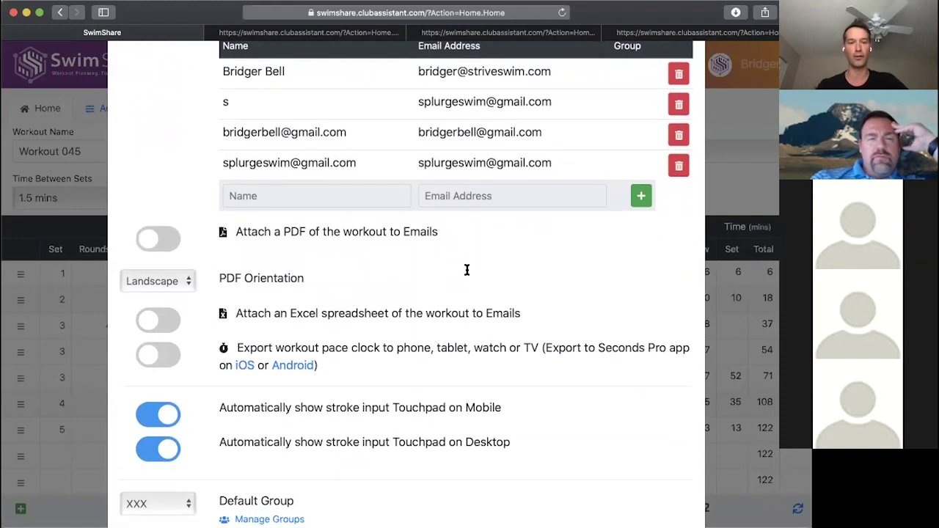
{"action": "scroll", "coordinate": [467, 270], "scroll_direction": "down", "scroll_amount": 1}
{"action": "left_click", "coordinate": [156, 208]}
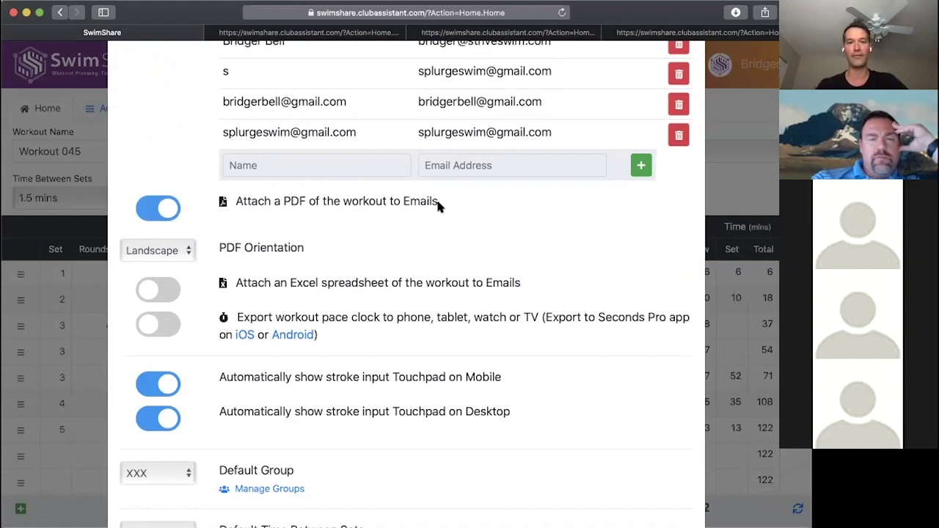
- Check the PDF orientation choices without changing them, and switch the Excel spreadsheet attachment on and back off
{"action": "scroll", "coordinate": [257, 213], "scroll_direction": "down", "scroll_amount": 2}
{"action": "scroll", "coordinate": [258, 218], "scroll_direction": "down", "scroll_amount": 1}
{"action": "left_click", "coordinate": [175, 193]}
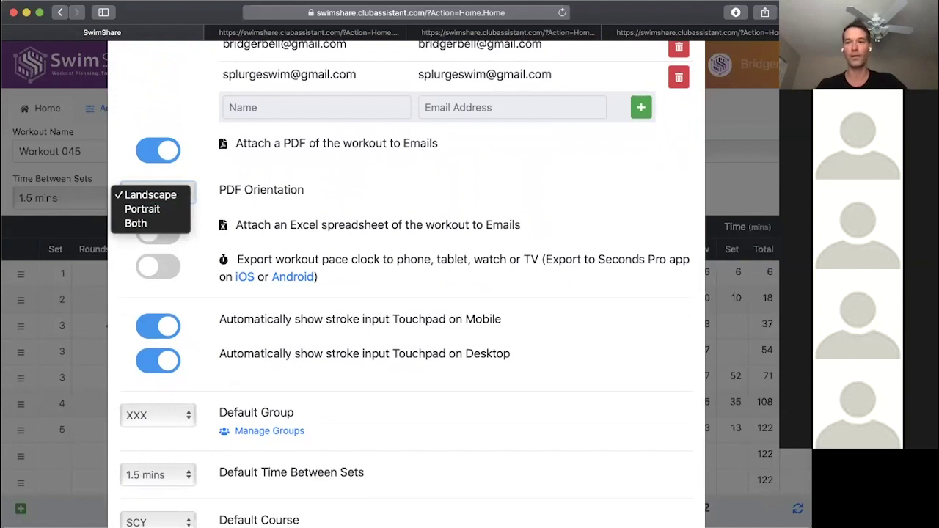
{"action": "key", "text": "Escape"}
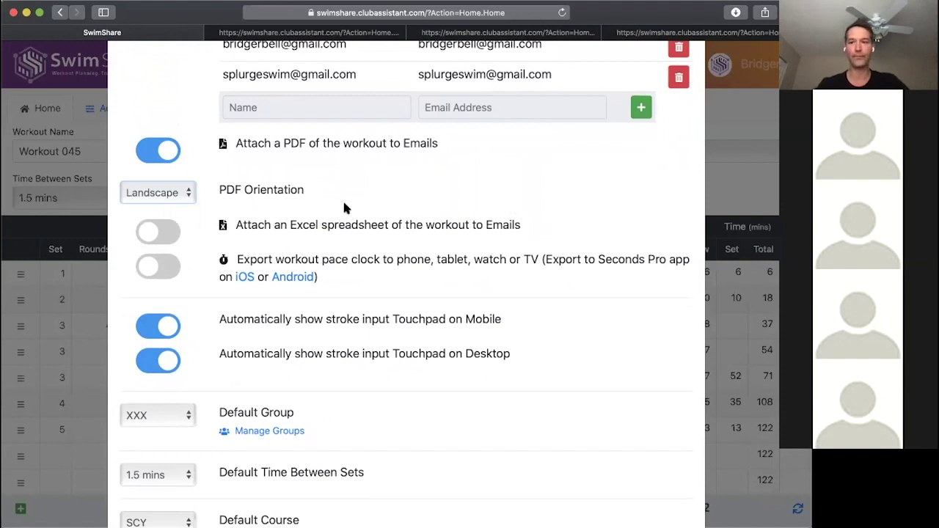
{"action": "left_click", "coordinate": [169, 237]}
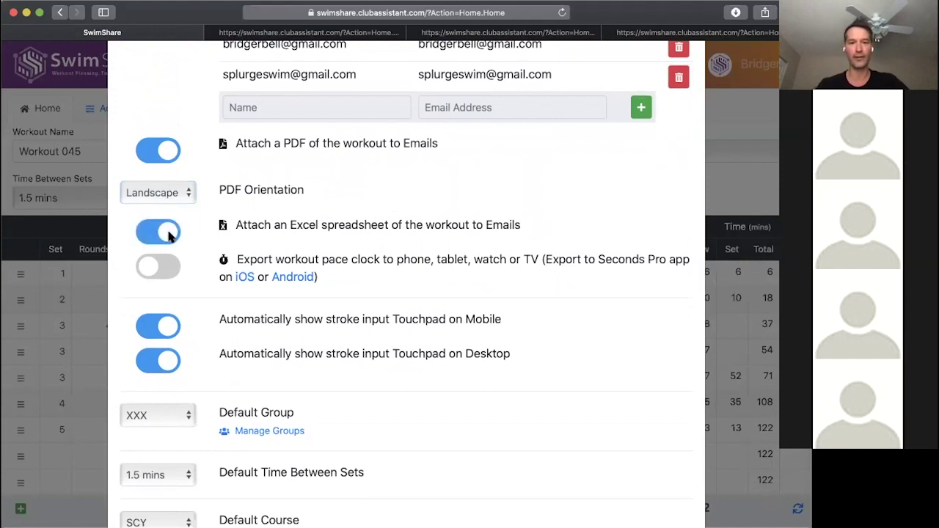
{"action": "left_click", "coordinate": [169, 236]}
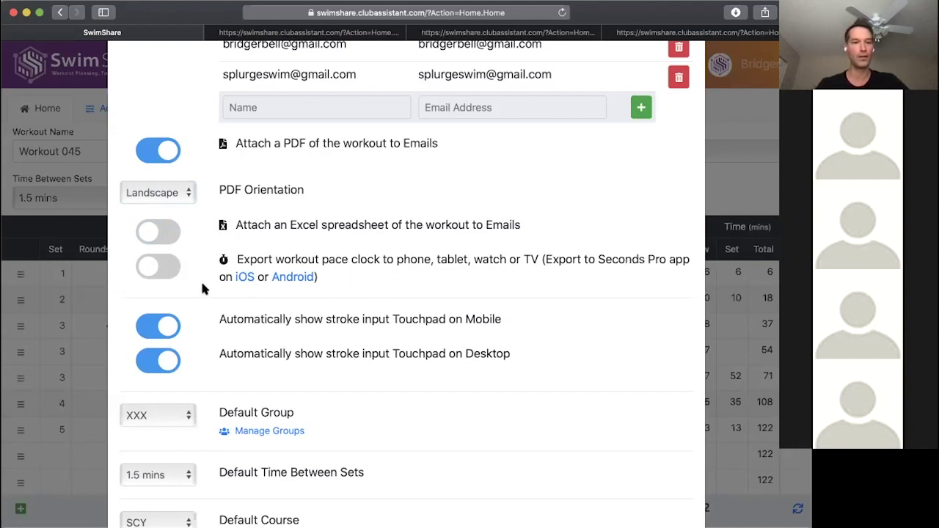
- Turn on exporting the workout pace clock to the Seconds Pro app and highlight that option's description
{"action": "left_click", "coordinate": [165, 273]}
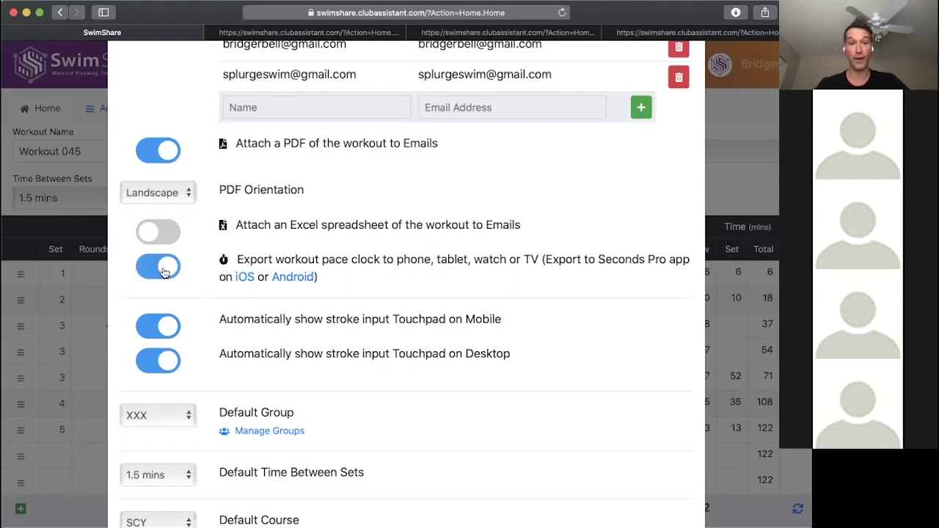
{"action": "left_click_drag", "start_coordinate": [239, 258], "coordinate": [381, 294]}
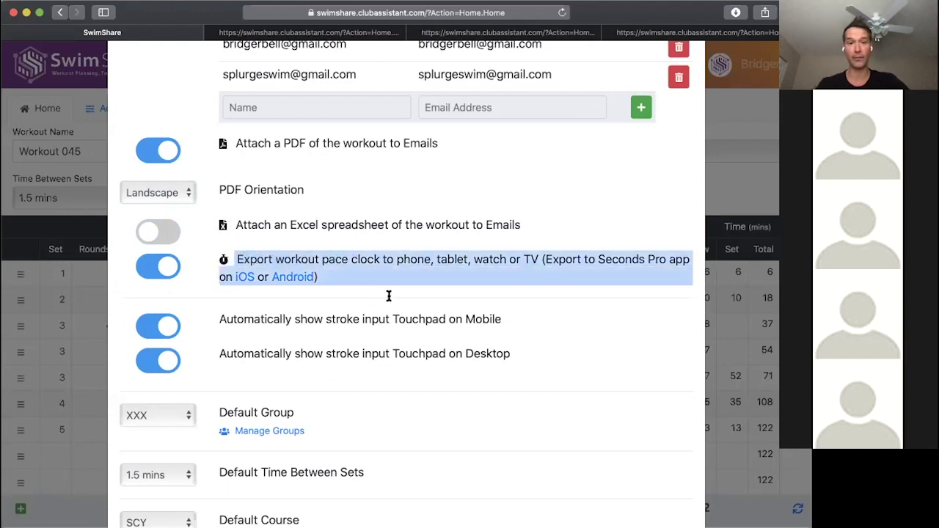
{"action": "left_click", "coordinate": [377, 281]}
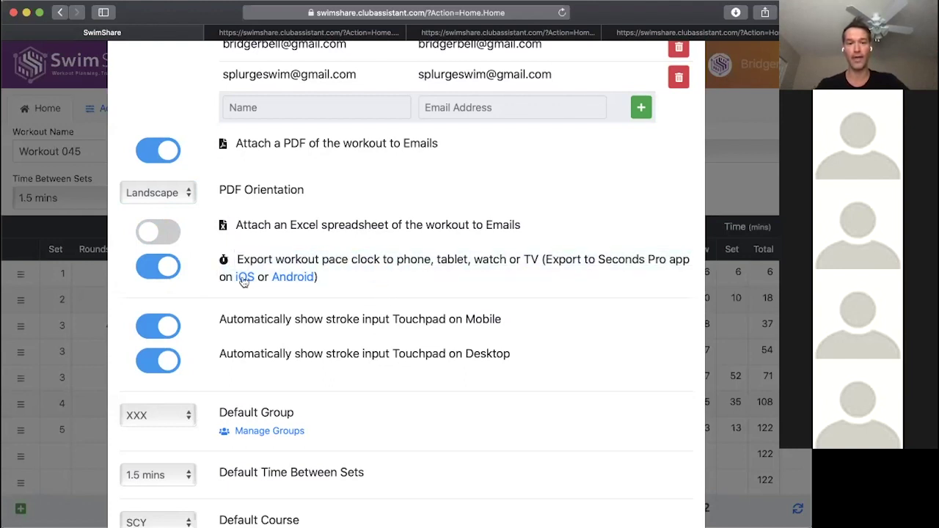
{"action": "scroll", "coordinate": [158, 276], "scroll_direction": "down", "scroll_amount": 1}
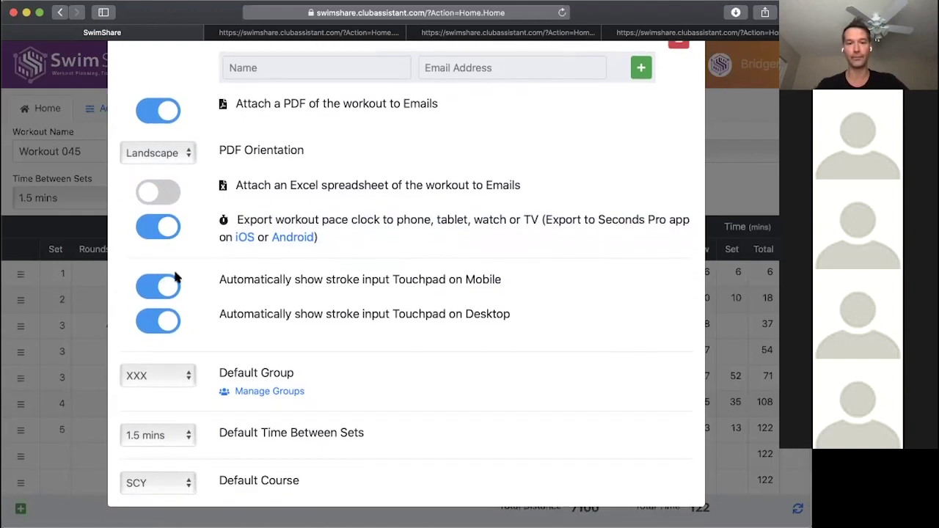
- Switch the automatic stroke input Touchpad on Mobile off and back on, turn off the Desktop one, and close the preferences
{"action": "scroll", "coordinate": [172, 276], "scroll_direction": "up", "scroll_amount": 5}
{"action": "scroll", "coordinate": [175, 276], "scroll_direction": "up", "scroll_amount": 2}
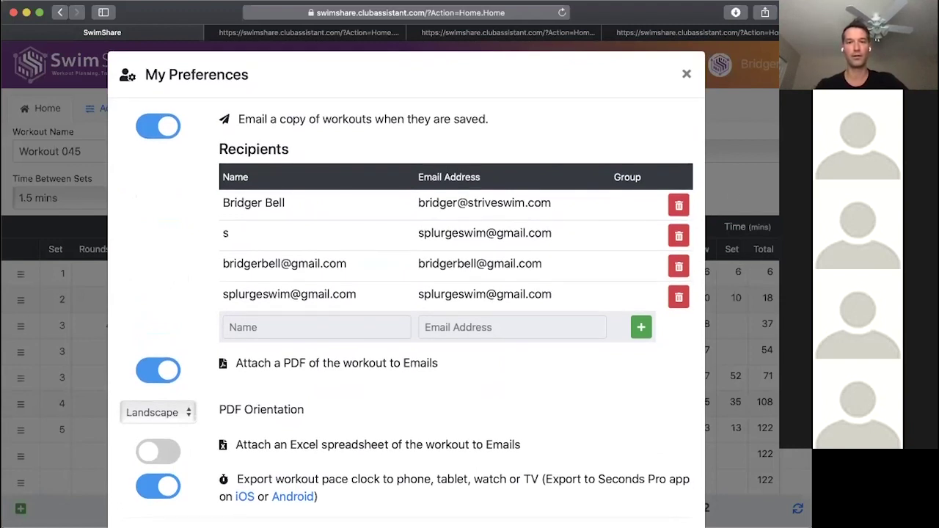
{"action": "scroll", "coordinate": [390, 304], "scroll_direction": "down", "scroll_amount": 8}
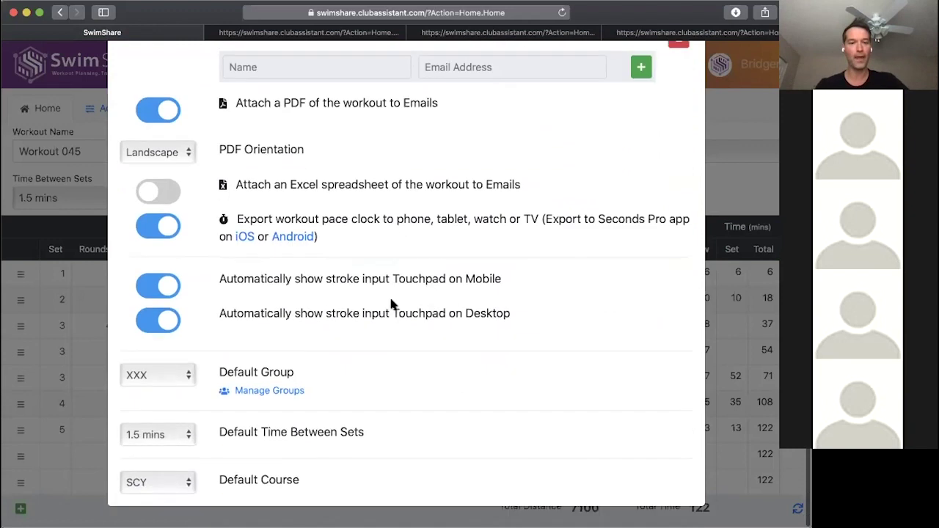
{"action": "left_click", "coordinate": [158, 287]}
{"action": "left_click", "coordinate": [158, 288]}
{"action": "left_click", "coordinate": [159, 320]}
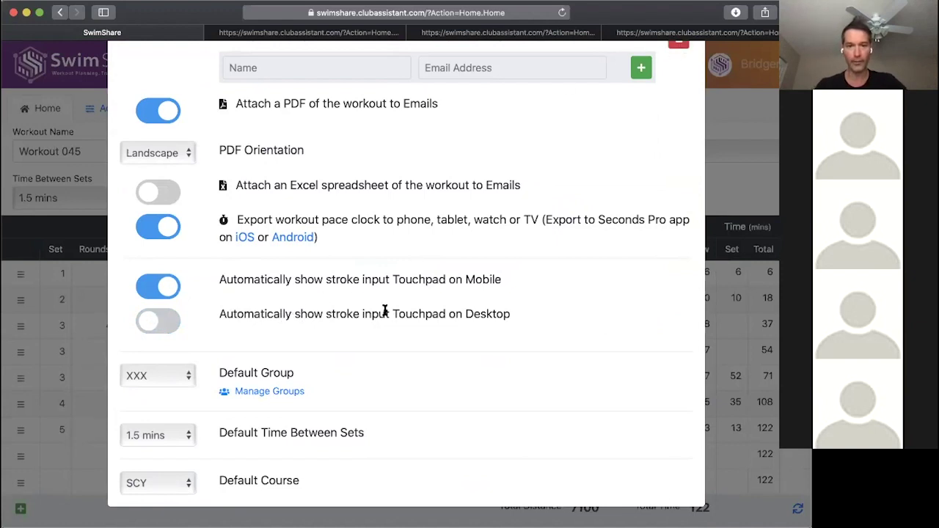
{"action": "scroll", "coordinate": [587, 215], "scroll_direction": "up", "scroll_amount": 8}
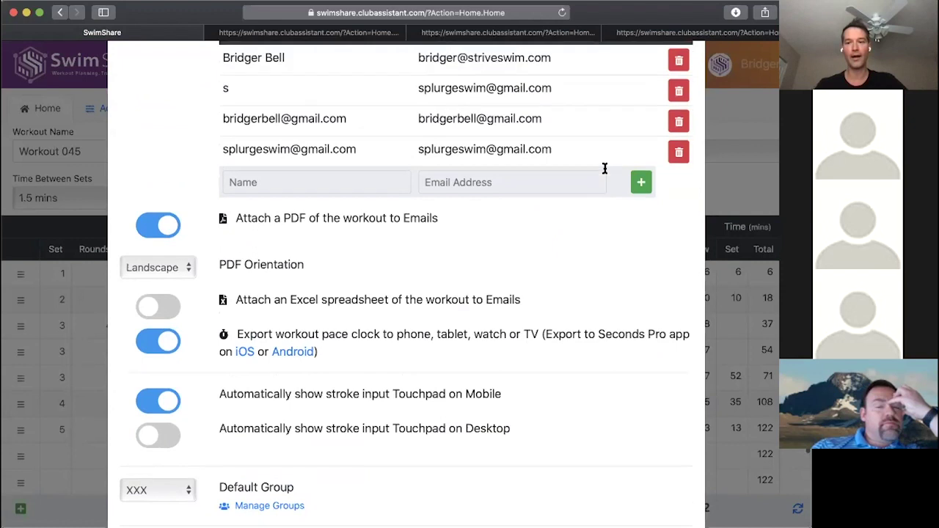
{"action": "left_click", "coordinate": [684, 85]}
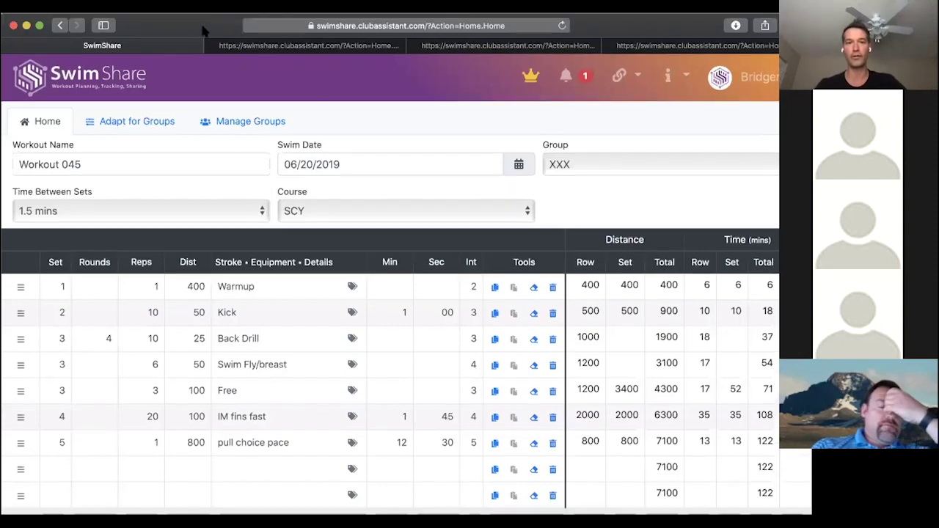
- Reload the workout page and add a sixth set of 5 reps at distance 100
{"action": "left_click", "coordinate": [563, 26]}
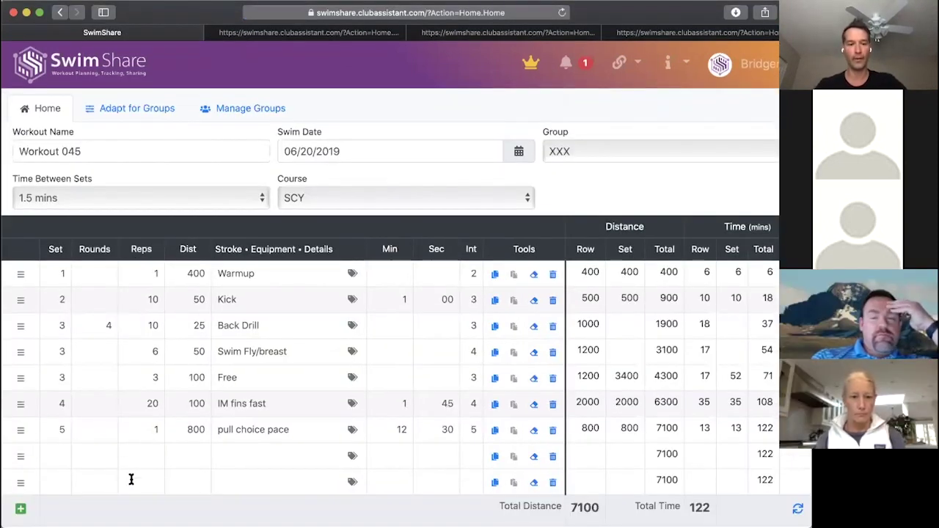
{"action": "left_click", "coordinate": [156, 453]}
{"action": "scroll", "coordinate": [140, 499], "scroll_direction": "down", "scroll_amount": 3}
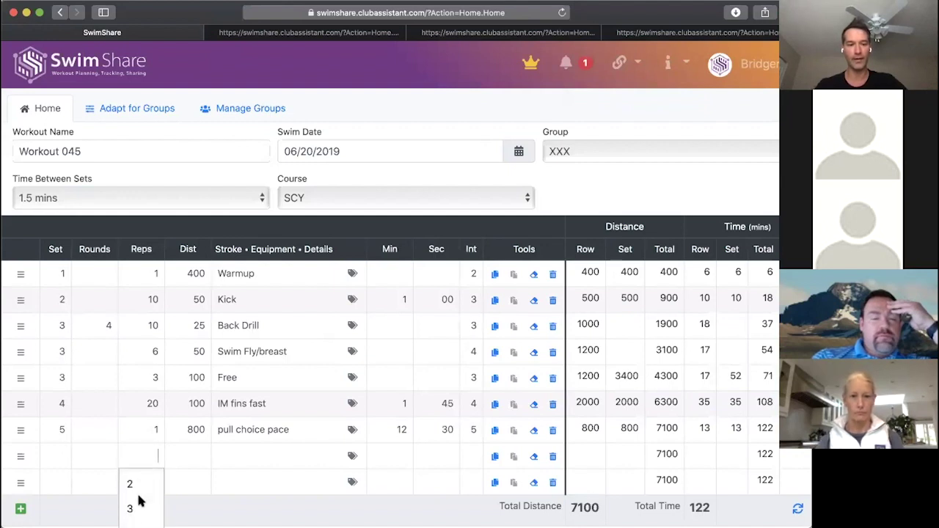
{"action": "left_click", "coordinate": [137, 506]}
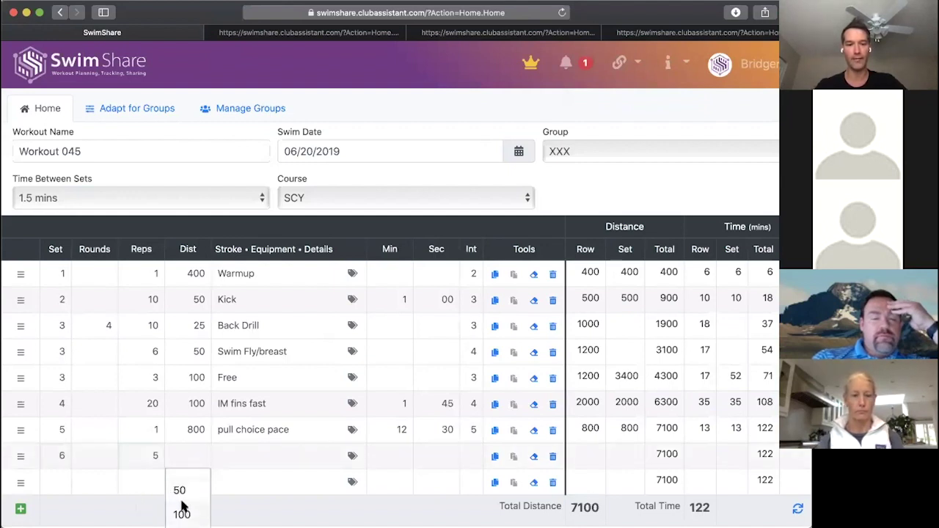
{"action": "left_click", "coordinate": [181, 511]}
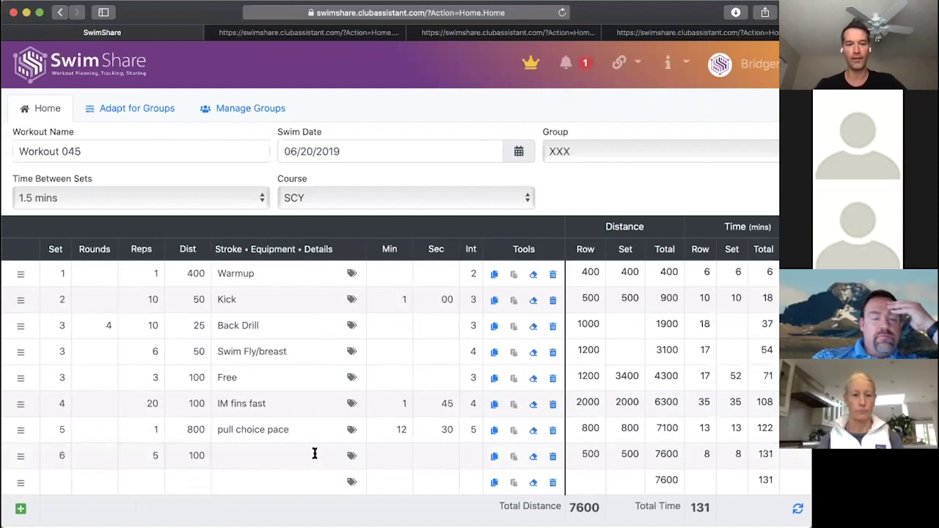
- Turn the automatic stroke input Touchpad on Desktop back on in the account preferences and reload the workout page
{"action": "left_click", "coordinate": [756, 77]}
{"action": "left_click", "coordinate": [690, 190]}
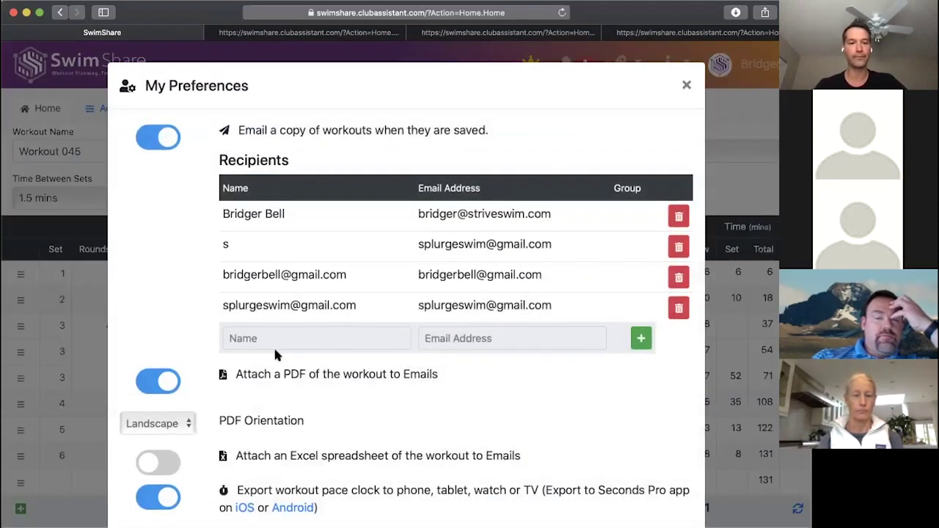
{"action": "scroll", "coordinate": [275, 356], "scroll_direction": "down", "scroll_amount": 5}
{"action": "left_click", "coordinate": [152, 336]}
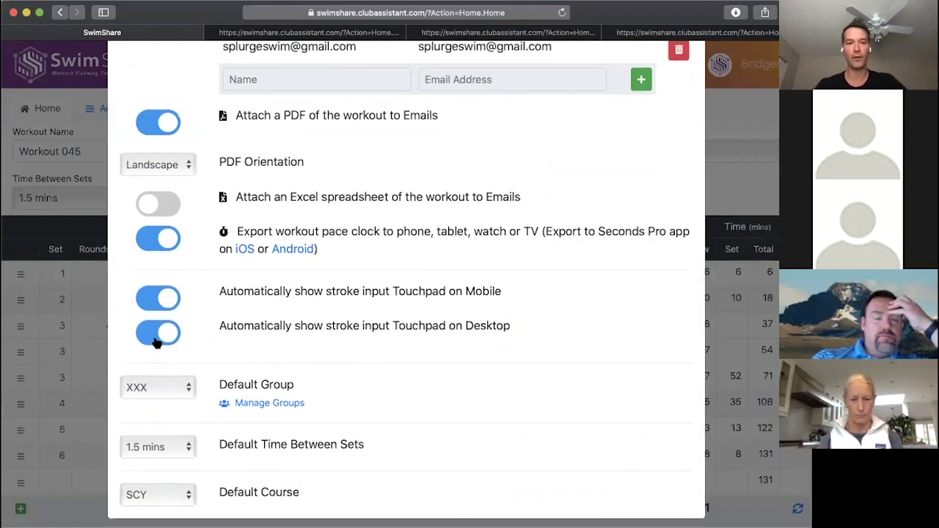
{"action": "left_click", "coordinate": [716, 159]}
{"action": "left_click", "coordinate": [562, 14]}
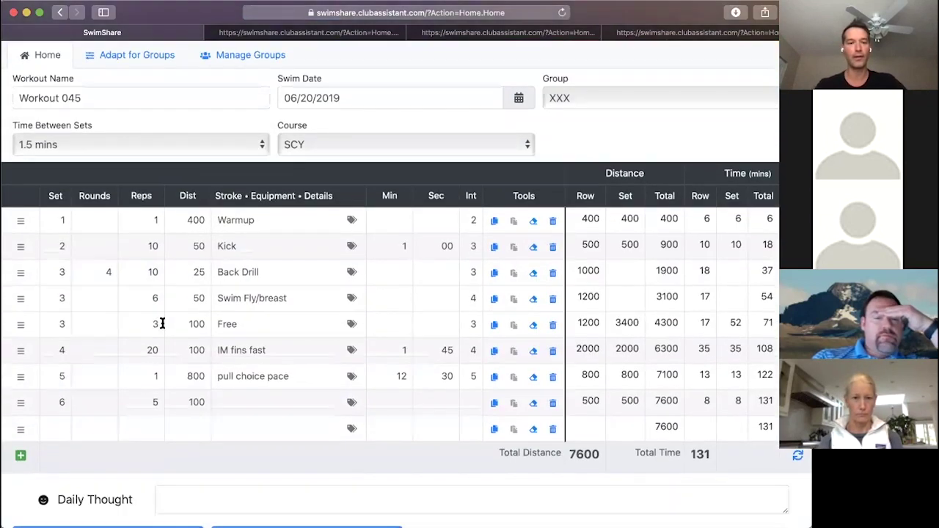
- Set the distance of set 6 to 1000 and preview the stroke input touchpad for sets 6 and 5 without picking any terms
{"action": "scroll", "coordinate": [191, 341], "scroll_direction": "down", "scroll_amount": 3}
{"action": "left_click", "coordinate": [204, 350]}
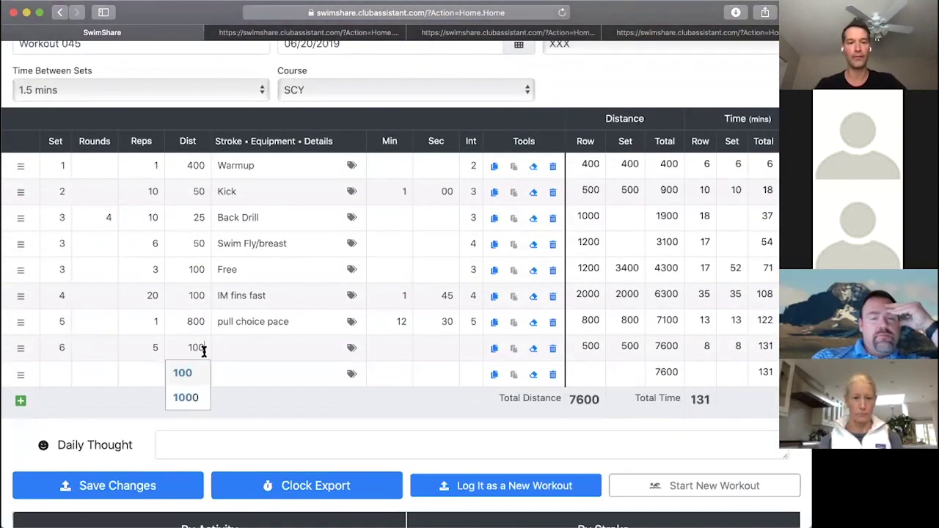
{"action": "left_click", "coordinate": [191, 397]}
{"action": "scroll", "coordinate": [193, 403], "scroll_direction": "down", "scroll_amount": 3}
{"action": "scroll", "coordinate": [193, 403], "scroll_direction": "up", "scroll_amount": 2}
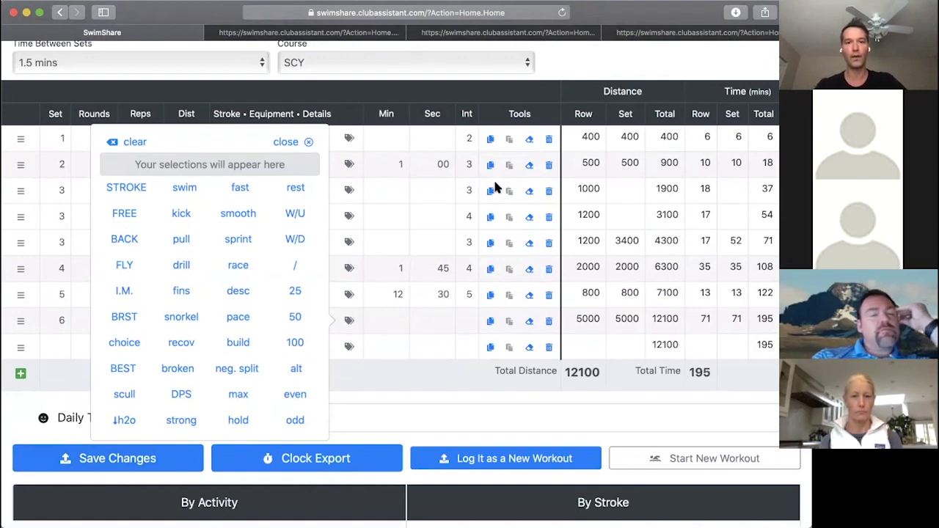
{"action": "left_click", "coordinate": [288, 140]}
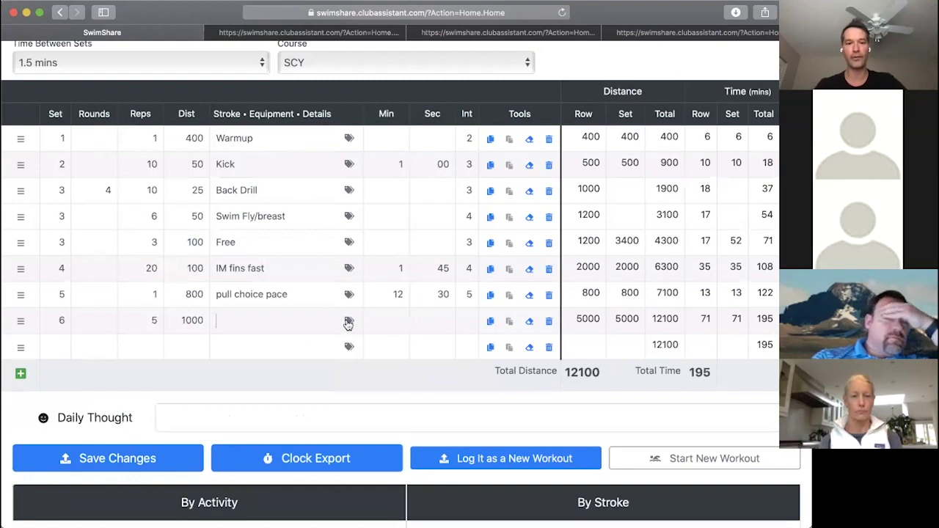
{"action": "left_click", "coordinate": [350, 295]}
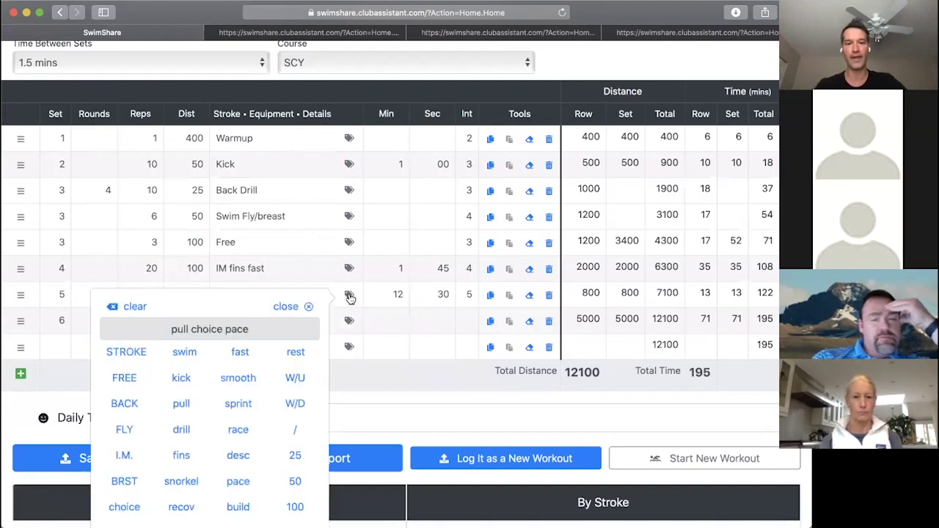
{"action": "left_click", "coordinate": [290, 308]}
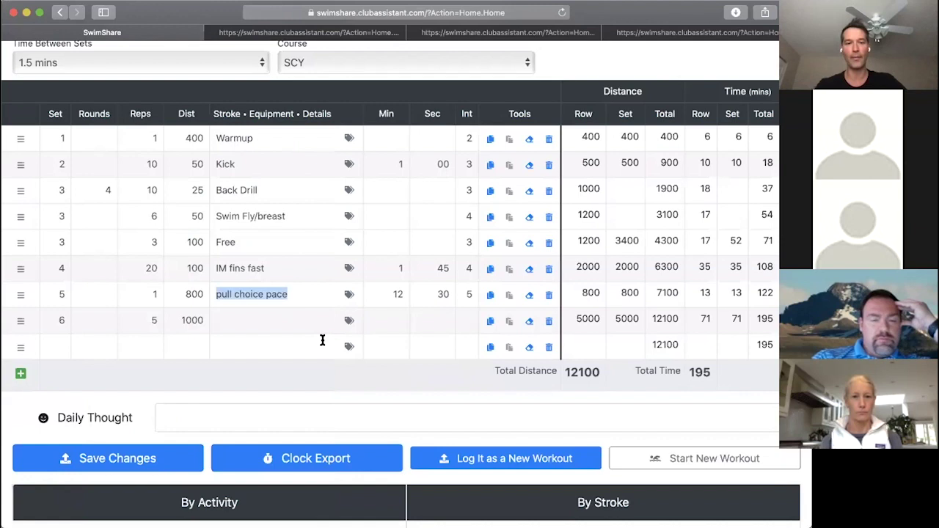
- Set the distance of set 6 to 100 and close its stroke input touchpad without choosing any terms
{"action": "left_click", "coordinate": [196, 325]}
{"action": "key", "text": "BackSpace"}
{"action": "key", "text": "Tab"}
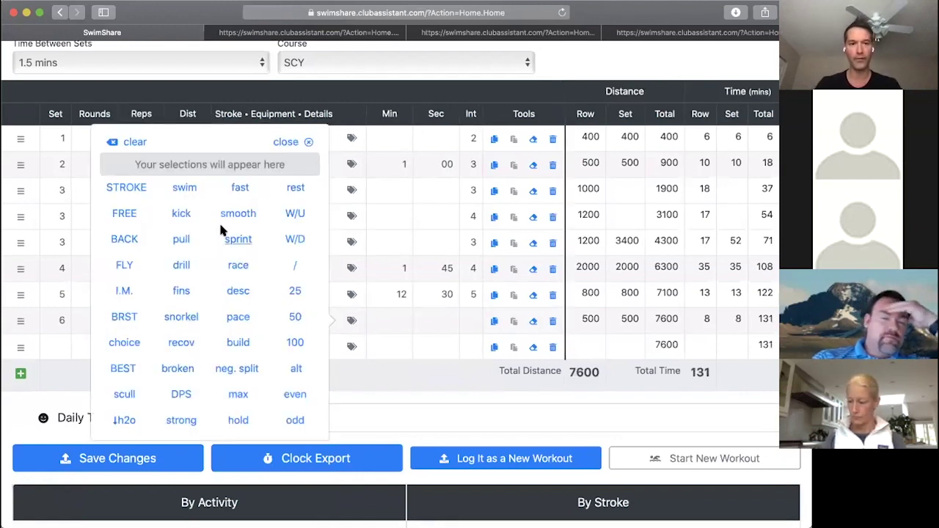
{"action": "left_click", "coordinate": [285, 143]}
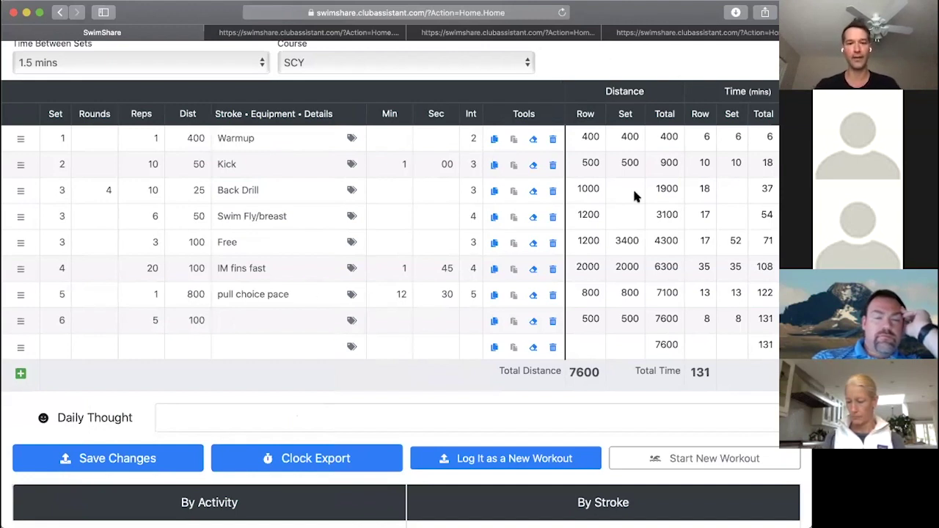
- Reopen the account preferences from the Workout 045 editor
{"action": "scroll", "coordinate": [632, 187], "scroll_direction": "up", "scroll_amount": 3}
{"action": "left_click", "coordinate": [733, 80]}
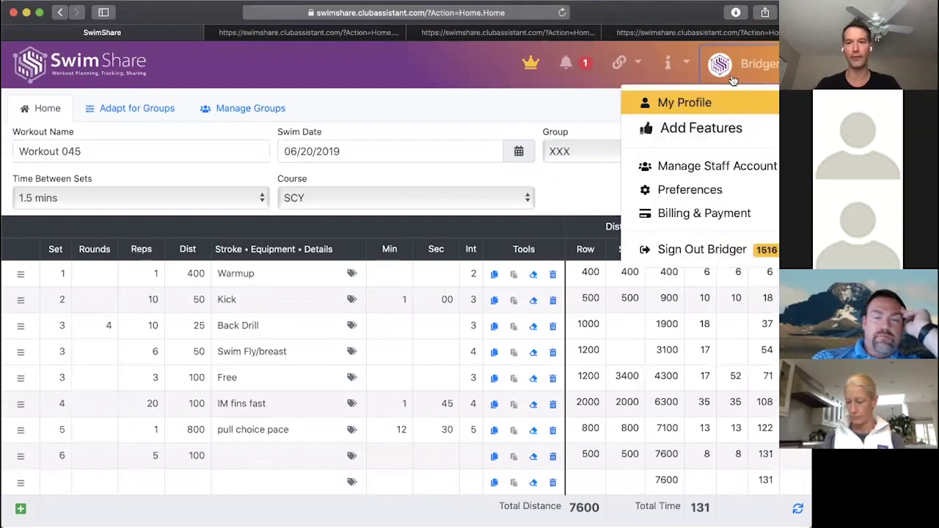
{"action": "left_click", "coordinate": [697, 191]}
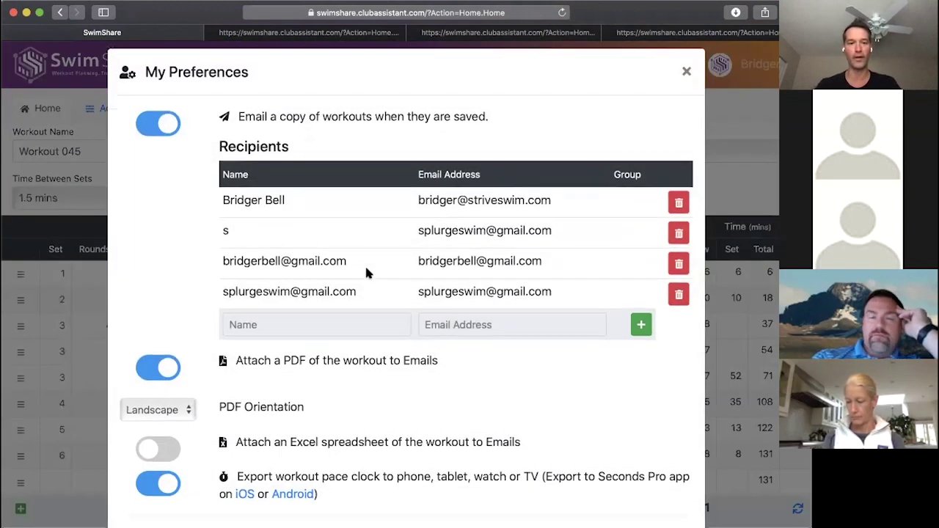
- Turn off the automatic stroke input Touchpad on Desktop in the account preferences
{"action": "scroll", "coordinate": [367, 273], "scroll_direction": "down", "scroll_amount": 5}
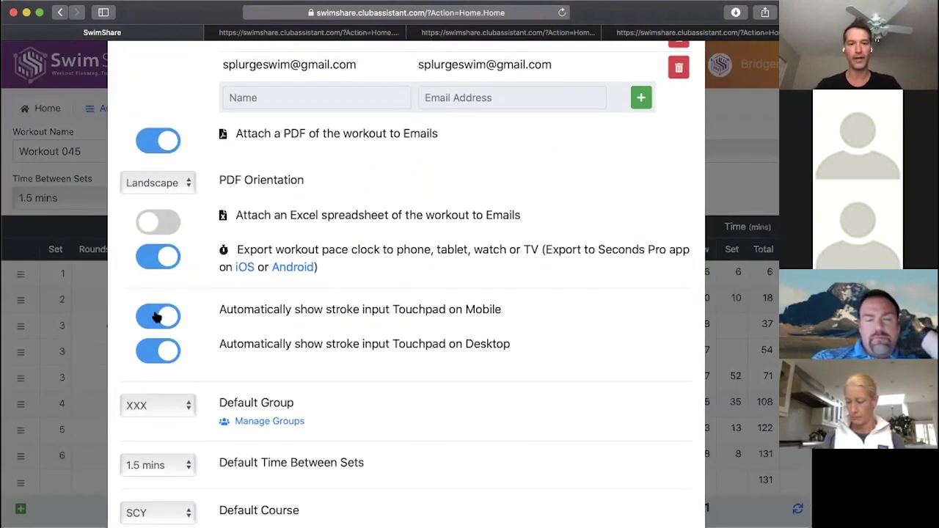
{"action": "left_click_drag", "start_coordinate": [222, 310], "coordinate": [427, 310]}
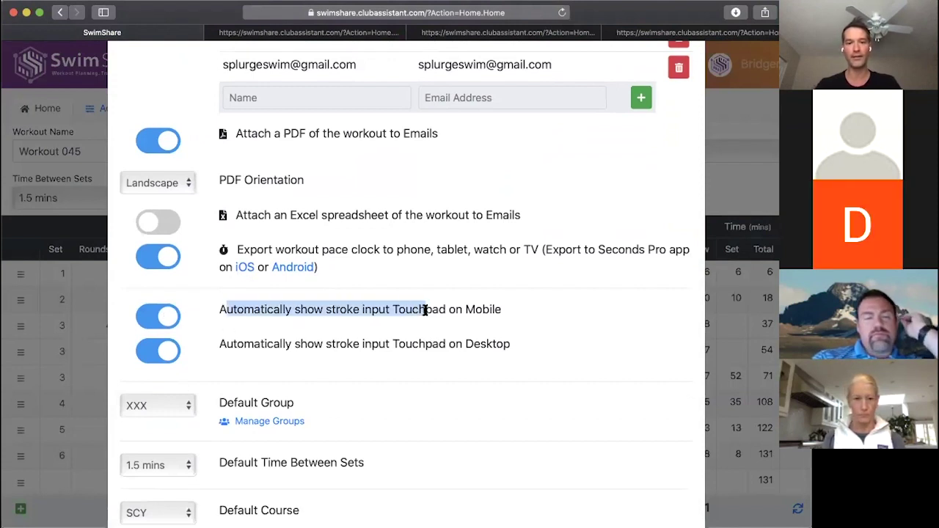
{"action": "left_click", "coordinate": [169, 355]}
{"action": "left_click_drag", "start_coordinate": [273, 342], "coordinate": [483, 351]}
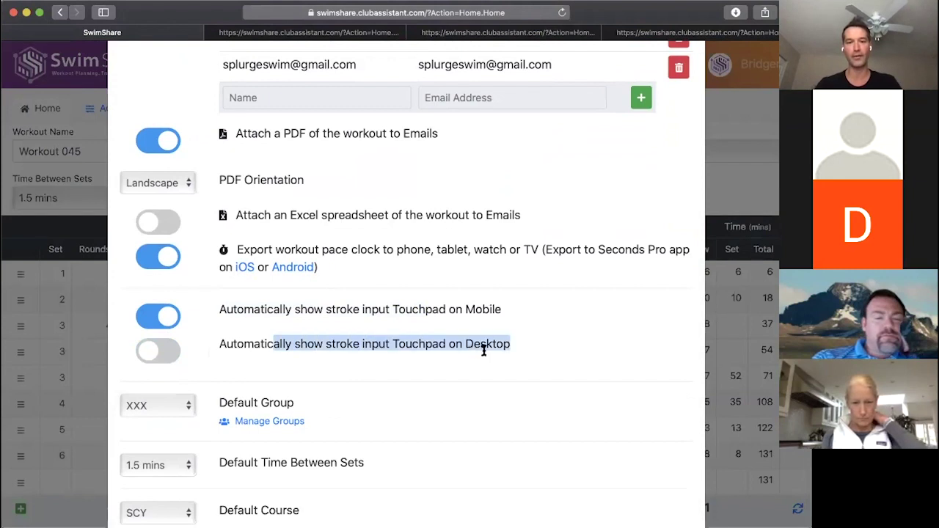
{"action": "left_click", "coordinate": [485, 351]}
- Look through the Default Group choices in the account preferences without picking a different group
{"action": "scroll", "coordinate": [486, 349], "scroll_direction": "down", "scroll_amount": 1}
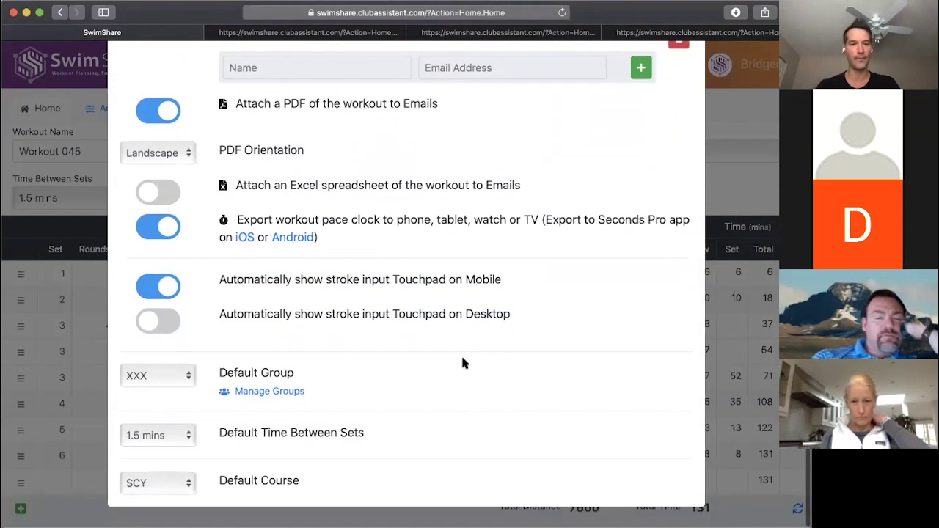
{"action": "left_click", "coordinate": [187, 376]}
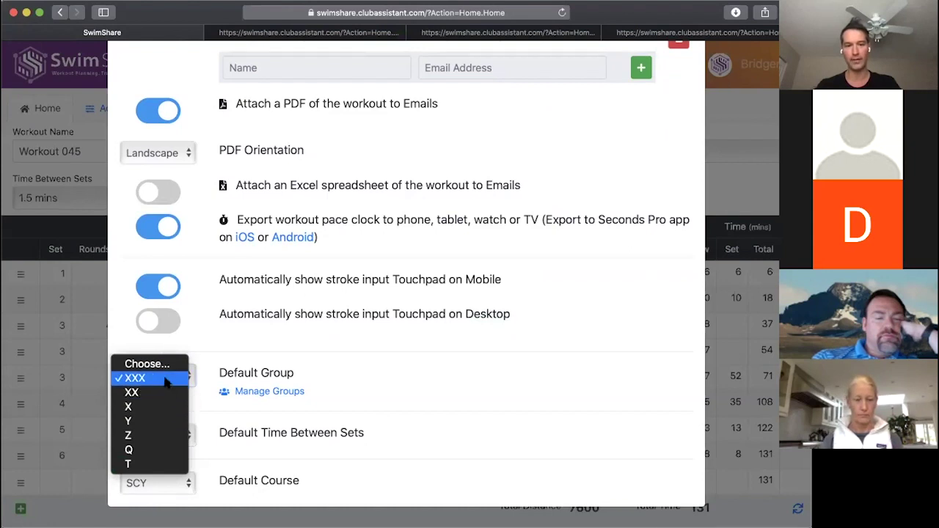
{"action": "left_click", "coordinate": [365, 359]}
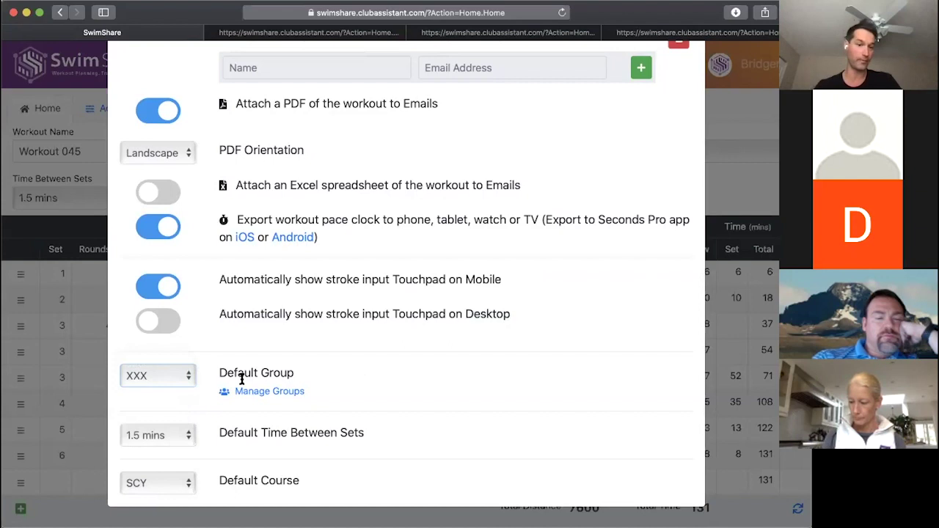
{"action": "left_click", "coordinate": [187, 380]}
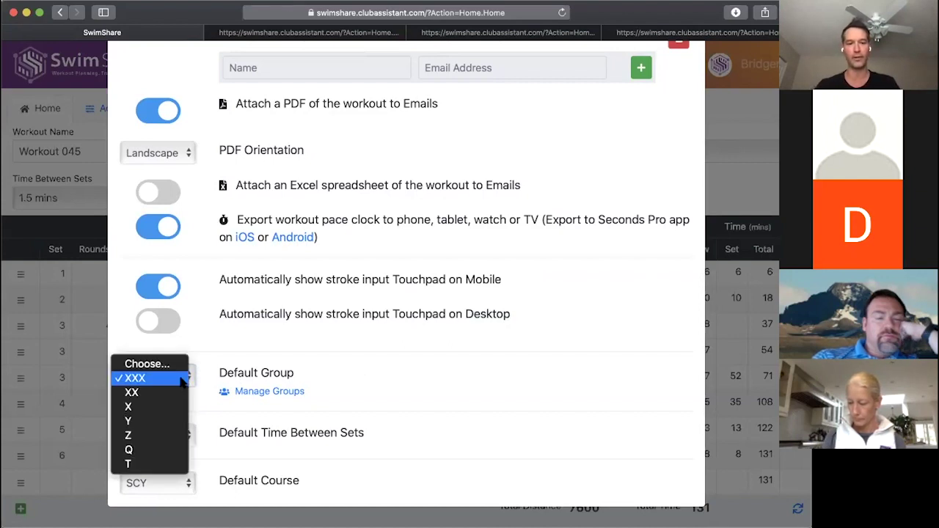
{"action": "left_click", "coordinate": [359, 354]}
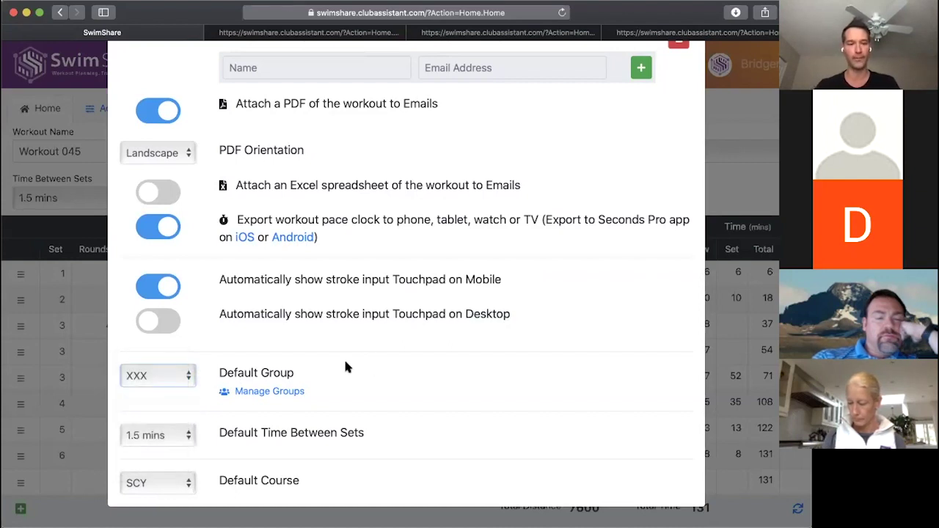
- Look through the Default Time Between Sets and Default Course choices without changing them, and close the preferences
{"action": "left_click", "coordinate": [185, 436]}
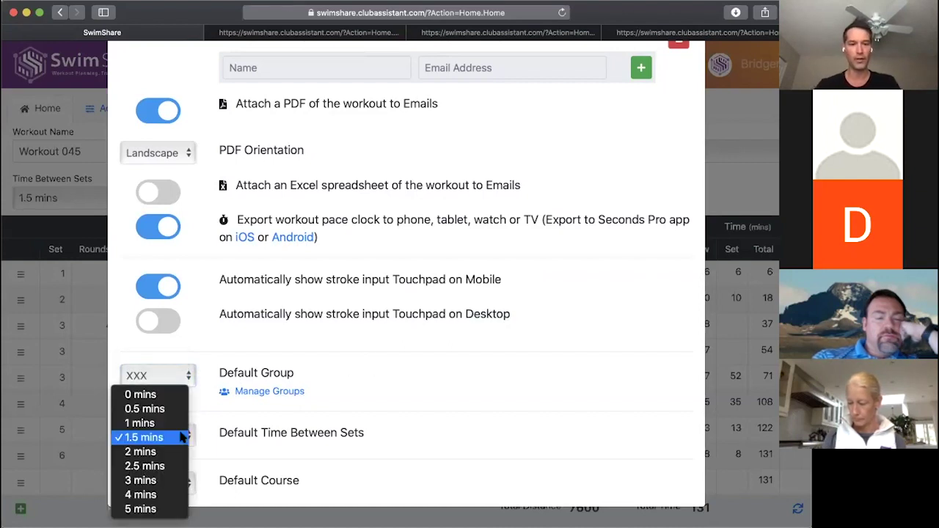
{"action": "left_click", "coordinate": [224, 441]}
{"action": "left_click", "coordinate": [167, 438]}
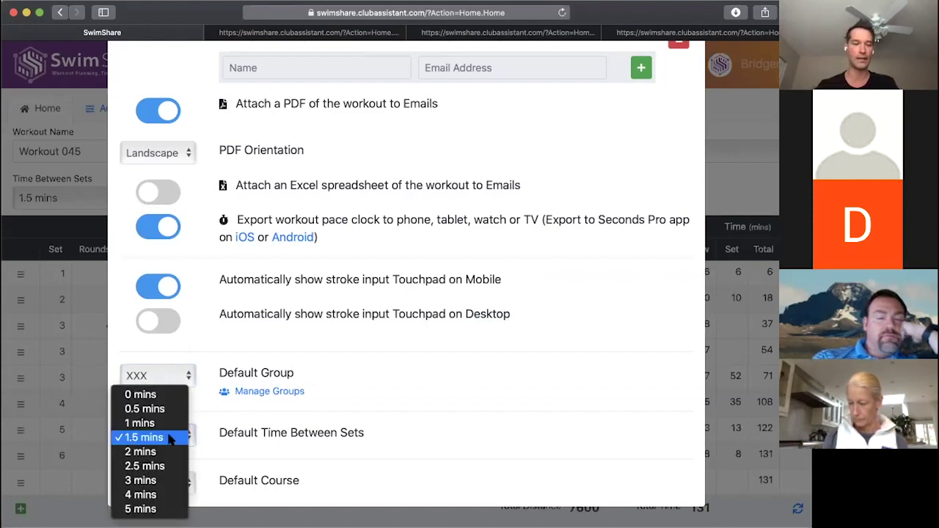
{"action": "left_click", "coordinate": [207, 441]}
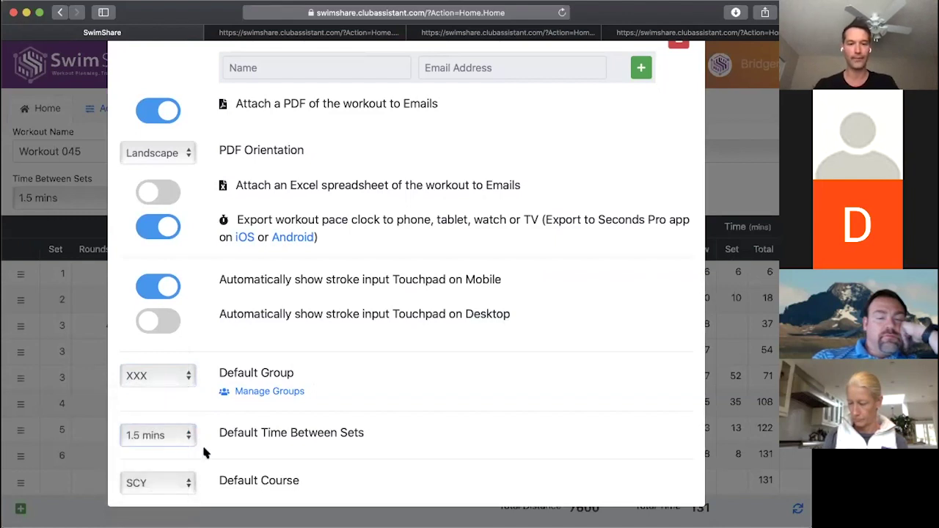
{"action": "left_click", "coordinate": [184, 485]}
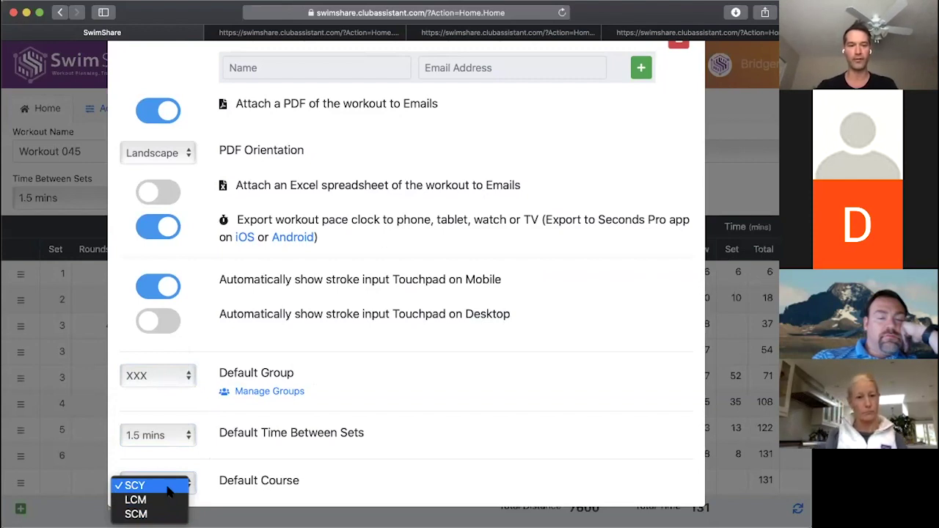
{"action": "left_click", "coordinate": [438, 466]}
{"action": "scroll", "coordinate": [499, 378], "scroll_direction": "up", "scroll_amount": 3}
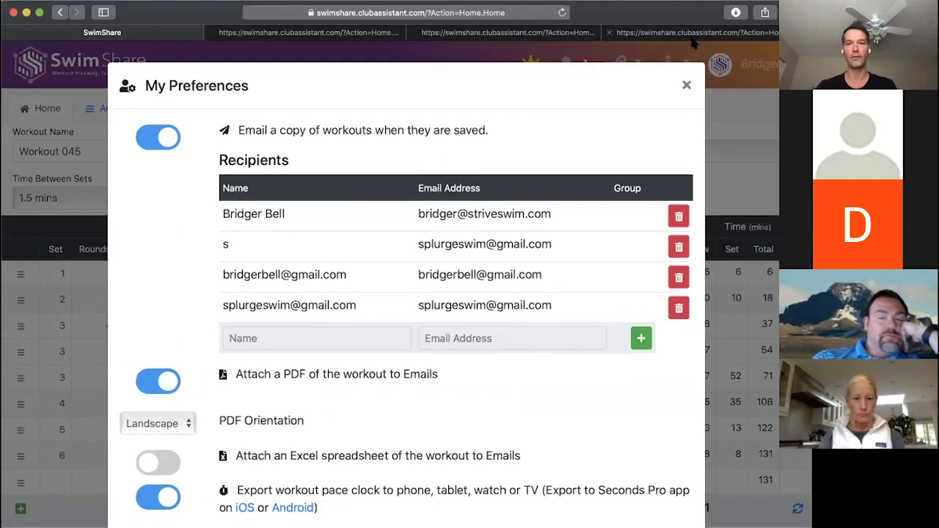
{"action": "left_click", "coordinate": [686, 86]}
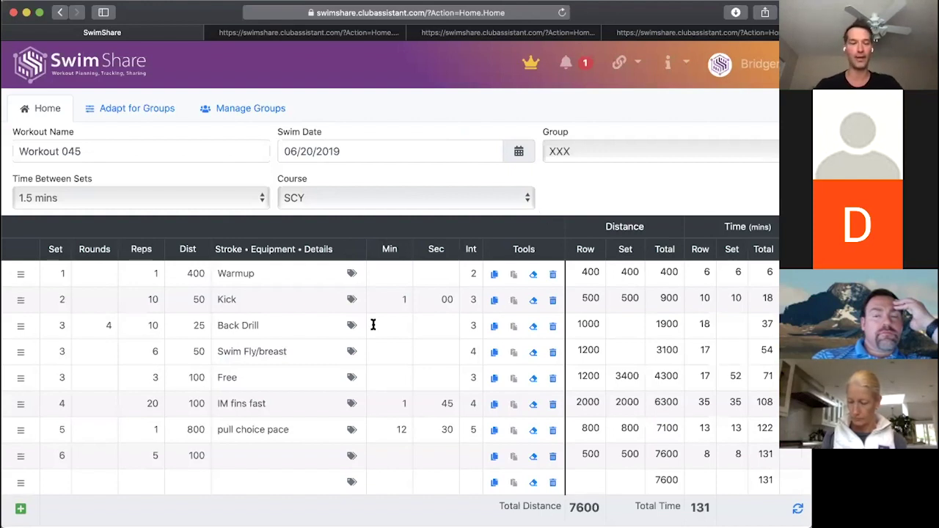
- Look over the activity, stroke and intensity charts of Workout 045 and start a new workout
{"action": "scroll", "coordinate": [373, 325], "scroll_direction": "down", "scroll_amount": 6}
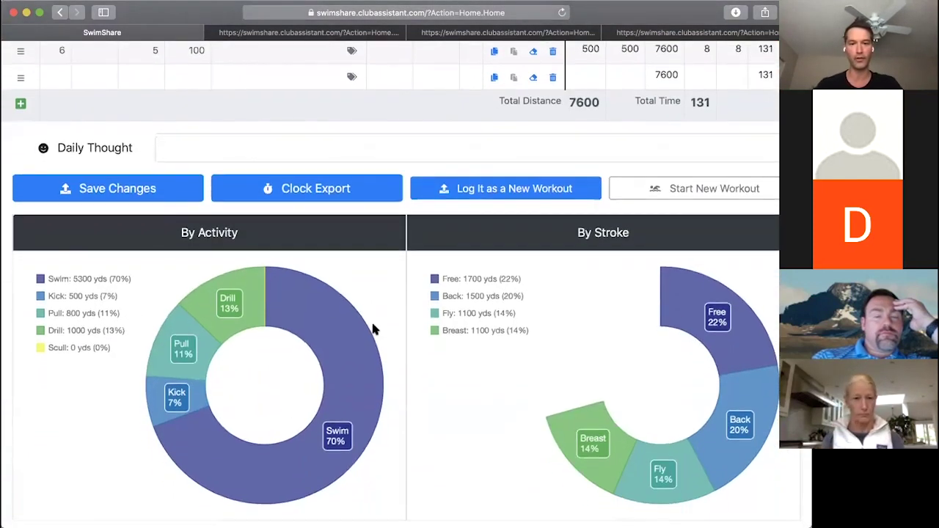
{"action": "scroll", "coordinate": [373, 330], "scroll_direction": "down", "scroll_amount": 5}
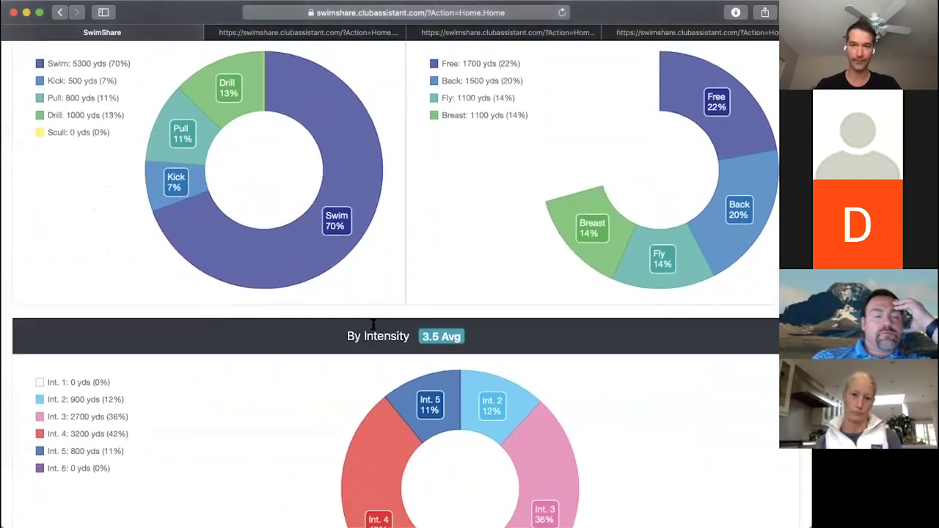
{"action": "scroll", "coordinate": [372, 325], "scroll_direction": "up", "scroll_amount": 12}
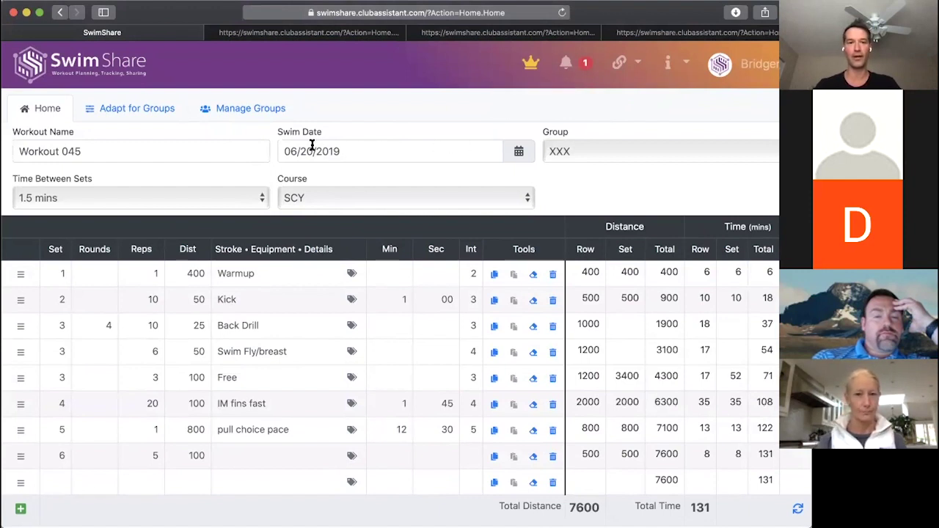
{"action": "scroll", "coordinate": [312, 147], "scroll_direction": "down", "scroll_amount": 2}
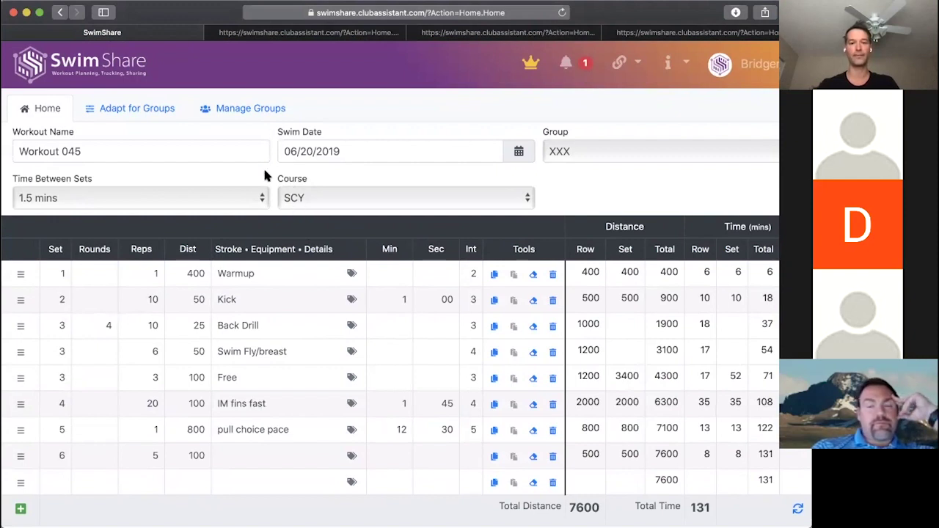
{"action": "scroll", "coordinate": [263, 171], "scroll_direction": "down", "scroll_amount": 1}
{"action": "scroll", "coordinate": [263, 173], "scroll_direction": "down", "scroll_amount": 6}
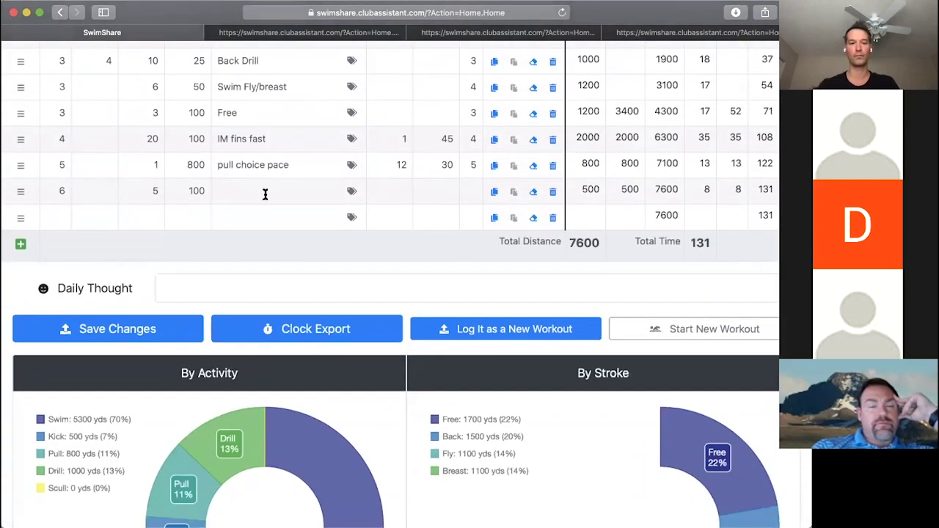
{"action": "left_click", "coordinate": [682, 331]}
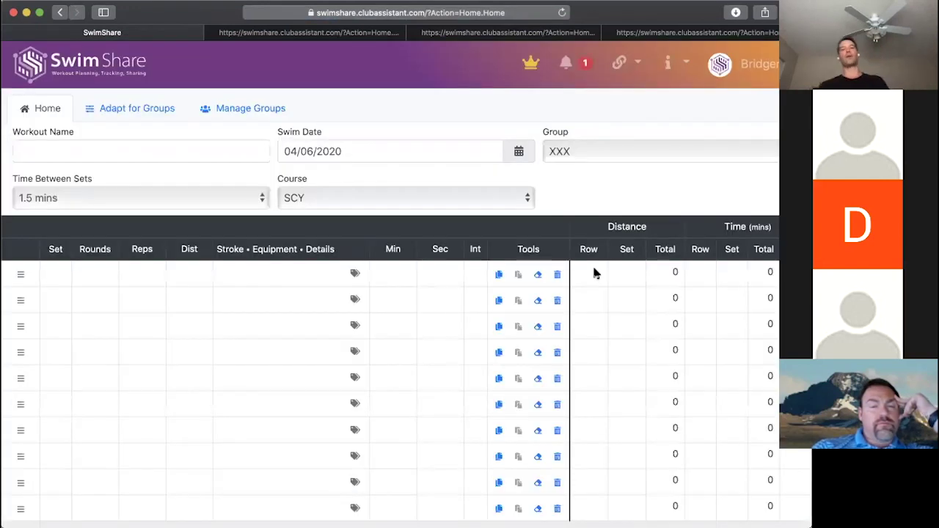
- Enter 8 reps of 100 as set 1 and choose FREE for it from the stroke touchpad
{"action": "left_click", "coordinate": [144, 275]}
{"action": "type", "text": "8"}
{"action": "key", "text": "Tab"}
{"action": "type", "text": "100"}
{"action": "key", "text": "Tab"}
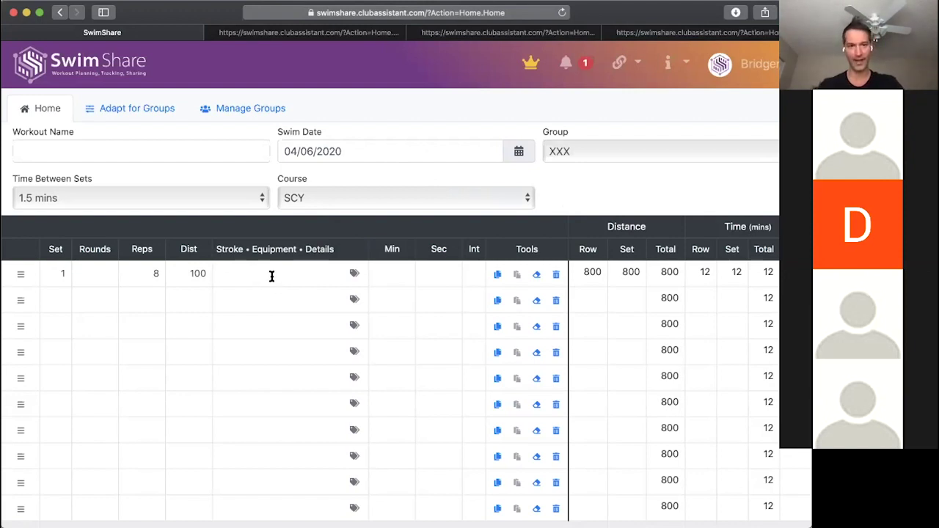
{"action": "left_click", "coordinate": [353, 274]}
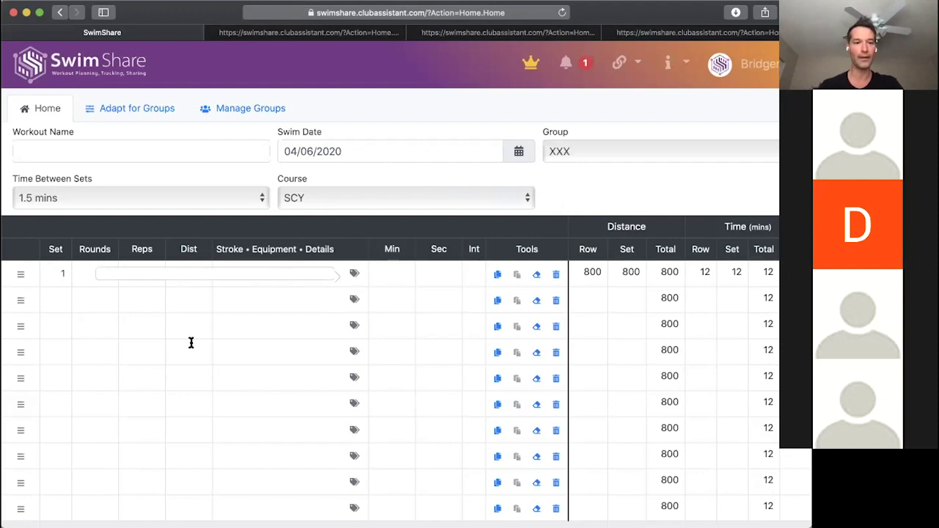
{"action": "left_click", "coordinate": [129, 357]}
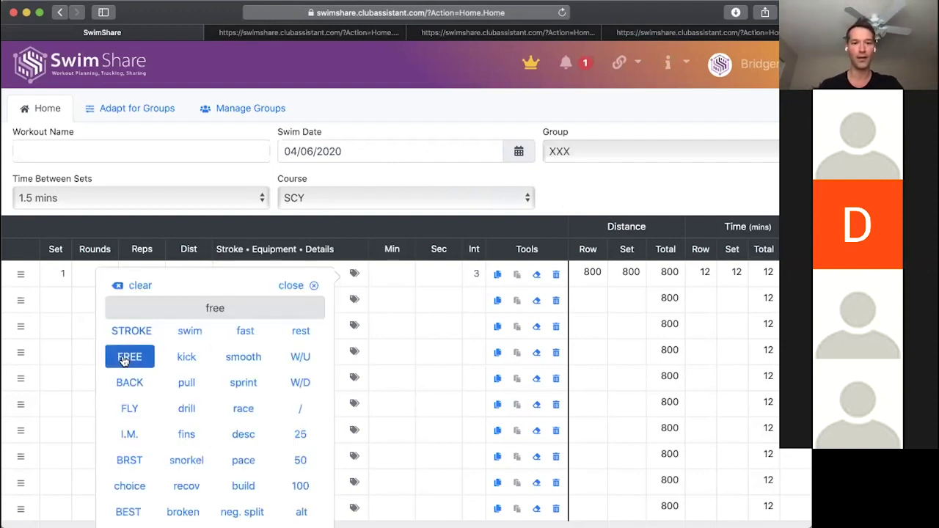
- Leave the interval of set 1 empty and set its intensity to 5
{"action": "left_click", "coordinate": [397, 278]}
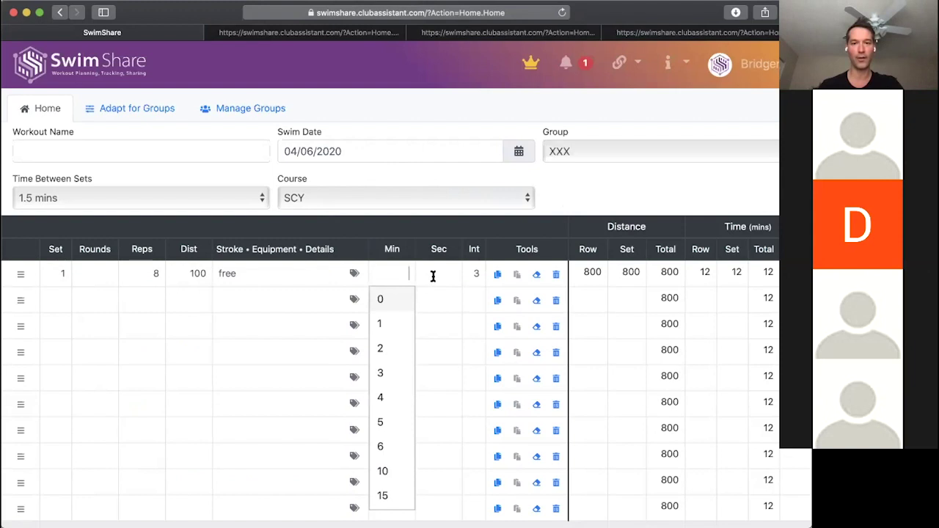
{"action": "left_click", "coordinate": [474, 274]}
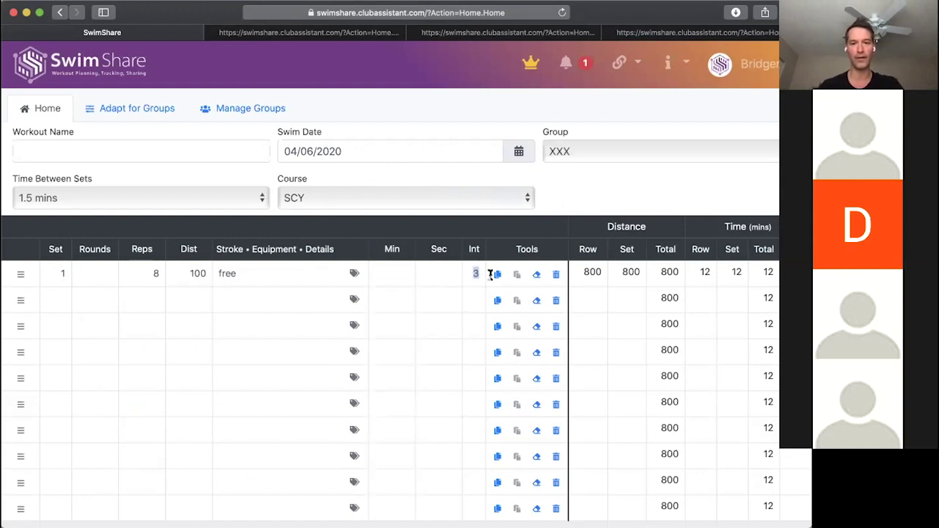
{"action": "type", "text": "5"}
{"action": "key", "text": "Tab"}
- Enter set 2 as 8 reps of 100 with the stroke breast, leaving its interval empty
{"action": "left_click", "coordinate": [135, 308]}
{"action": "type", "text": "8"}
{"action": "key", "text": "Tab"}
{"action": "type", "text": "100"}
{"action": "key", "text": "Tab"}
{"action": "type", "text": "breast"}
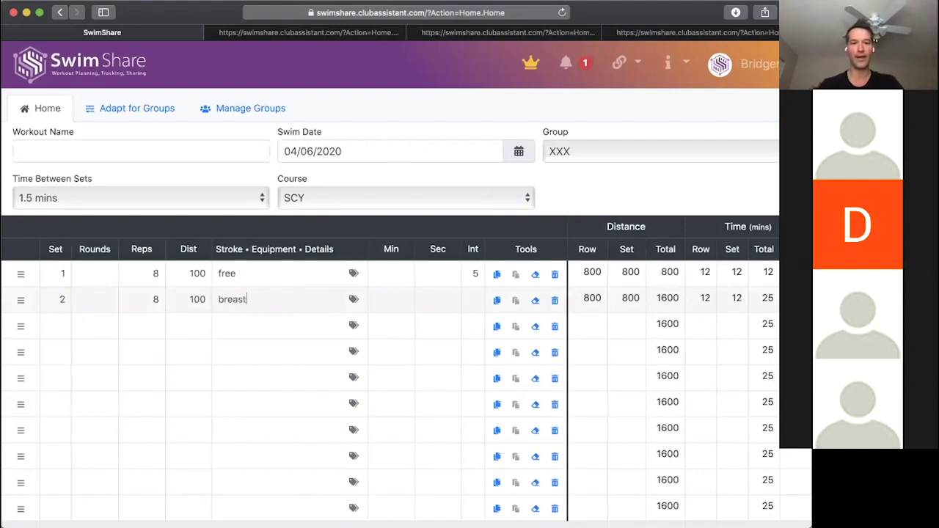
{"action": "key", "text": "Tab"}
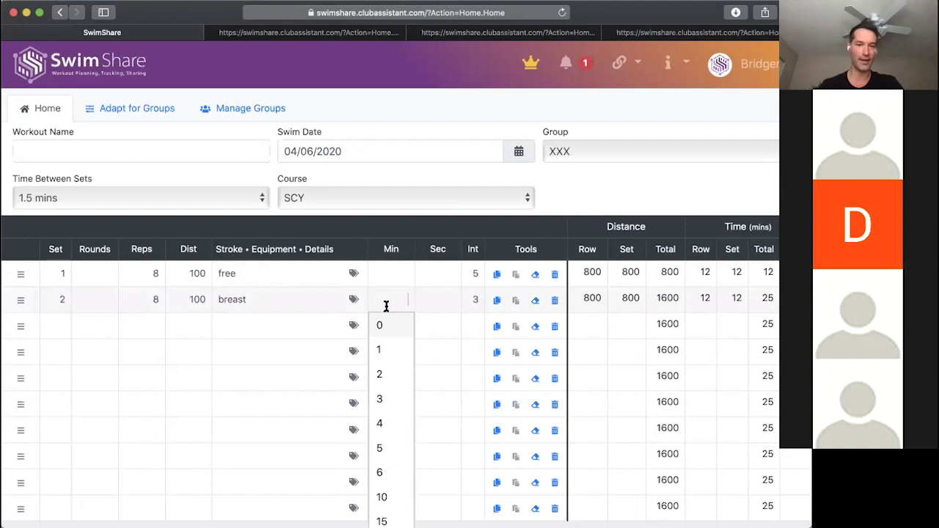
{"action": "left_click", "coordinate": [292, 326]}
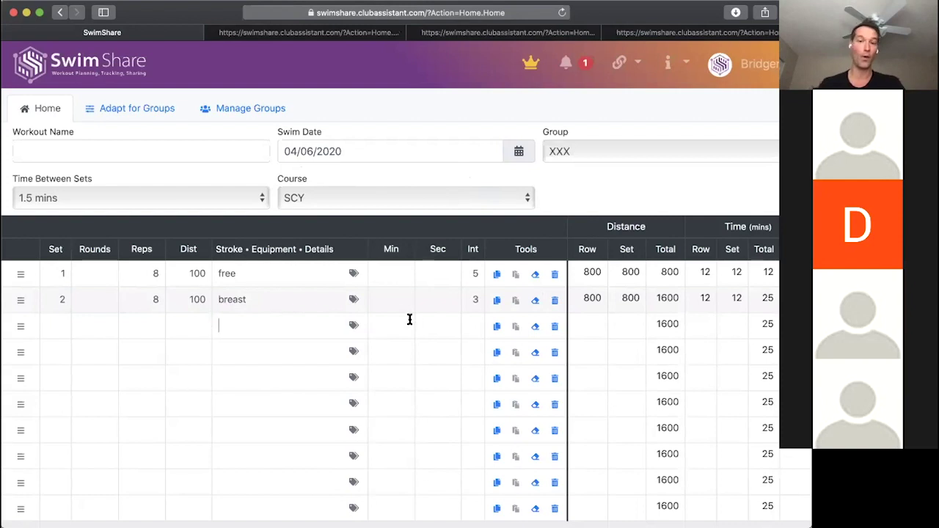
- Inspect the interval minute choices for set 1 and the workout's total time without entering an interval
{"action": "left_click", "coordinate": [399, 277]}
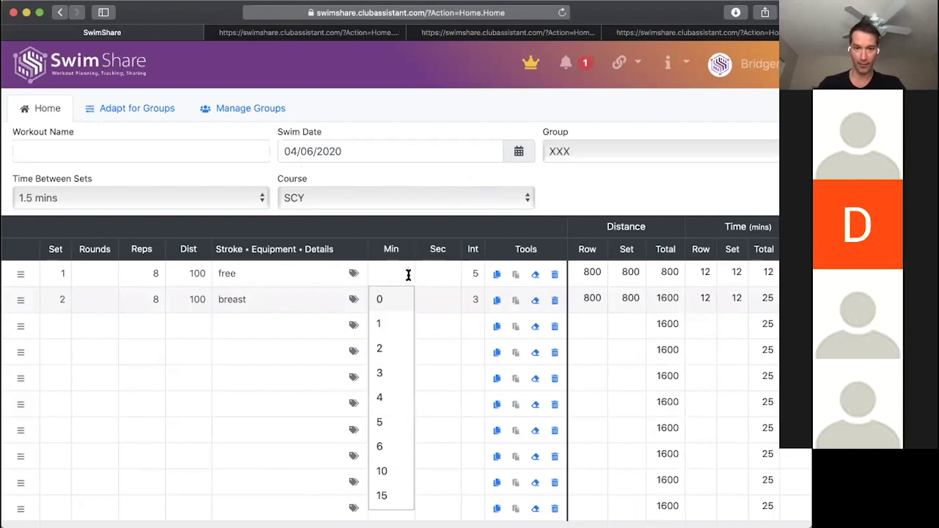
{"action": "left_click", "coordinate": [725, 271]}
{"action": "scroll", "coordinate": [735, 291], "scroll_direction": "down", "scroll_amount": 3}
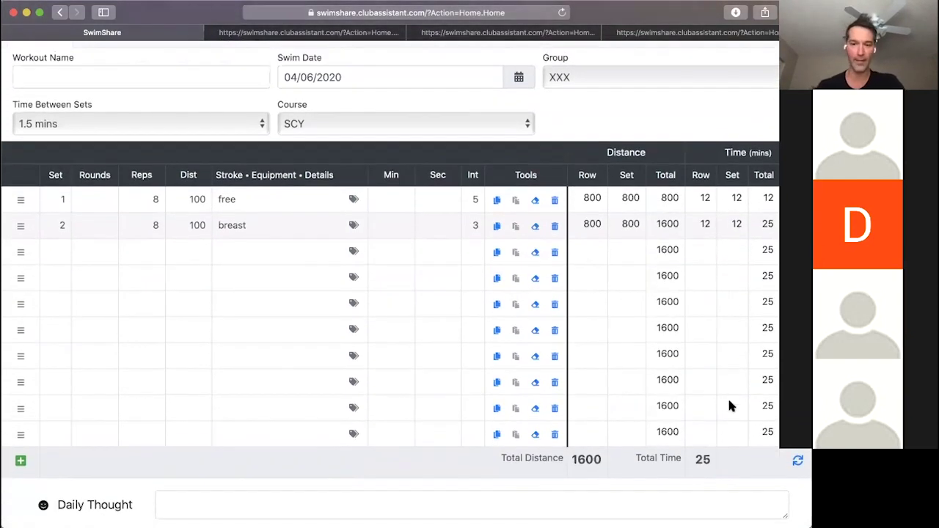
{"action": "mouse_move", "coordinate": [696, 461]}
{"action": "left_mouse_down"}
{"action": "mouse_move", "coordinate": [732, 459]}
{"action": "mouse_move", "coordinate": [706, 460]}
{"action": "left_mouse_up"}
{"action": "scroll", "coordinate": [706, 459], "scroll_direction": "up", "scroll_amount": 2}
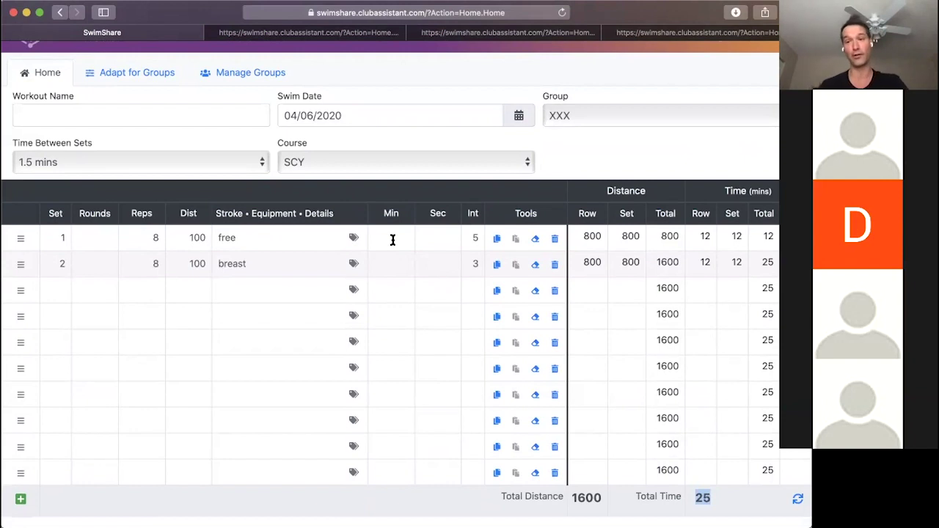
- Review the full list of terms on the stroke touchpad for set 1 and close it without picking any
{"action": "scroll", "coordinate": [399, 253], "scroll_direction": "up", "scroll_amount": 1}
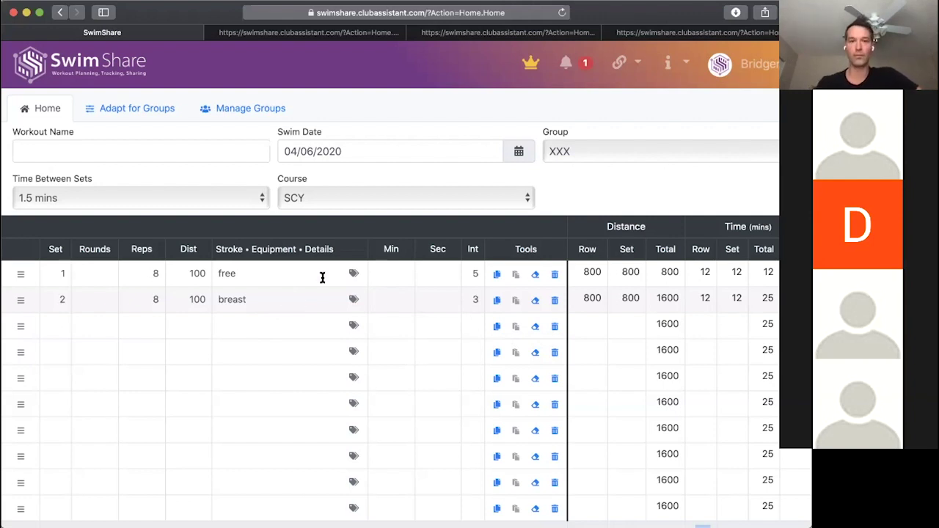
{"action": "left_click", "coordinate": [354, 276]}
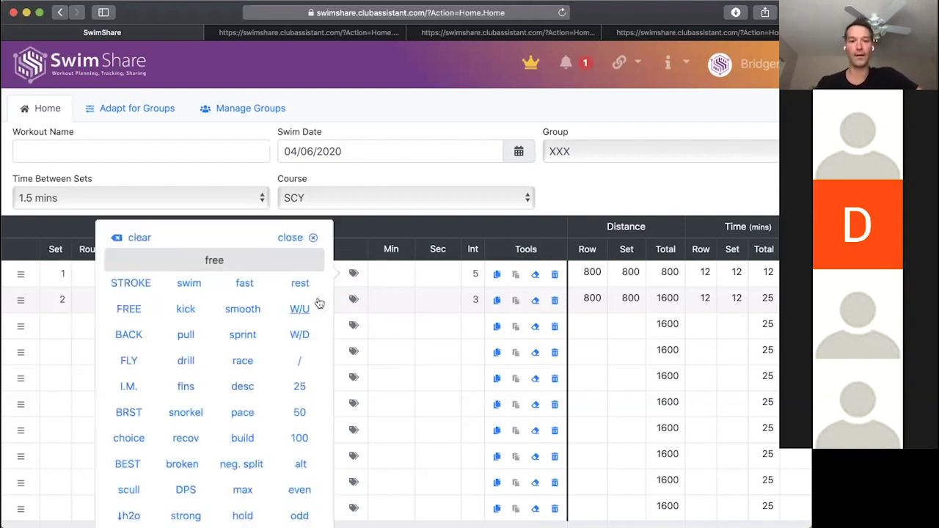
{"action": "scroll", "coordinate": [320, 304], "scroll_direction": "down", "scroll_amount": 2}
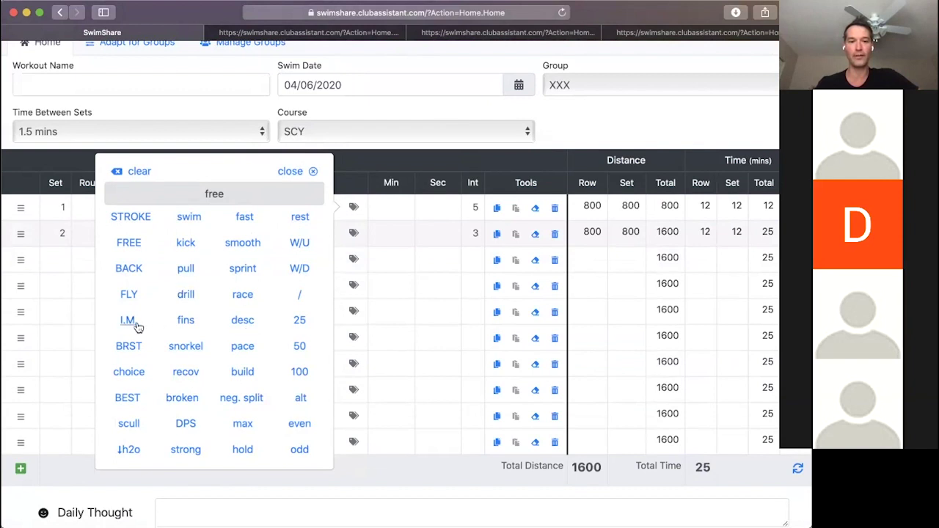
{"action": "left_click", "coordinate": [290, 171]}
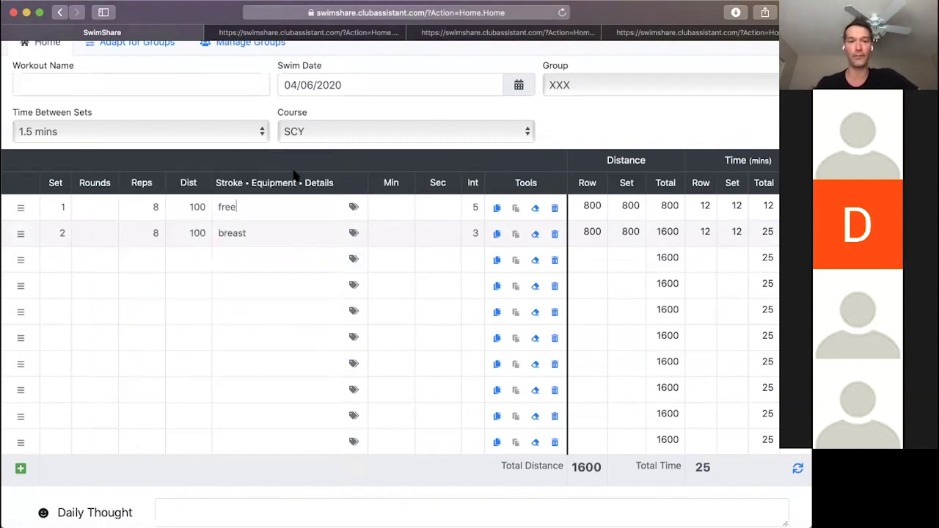
- Review the new workout's set table and its breakdown charts by activity, stroke and intensity
{"action": "left_click", "coordinate": [308, 258]}
{"action": "scroll", "coordinate": [308, 258], "scroll_direction": "up", "scroll_amount": 3}
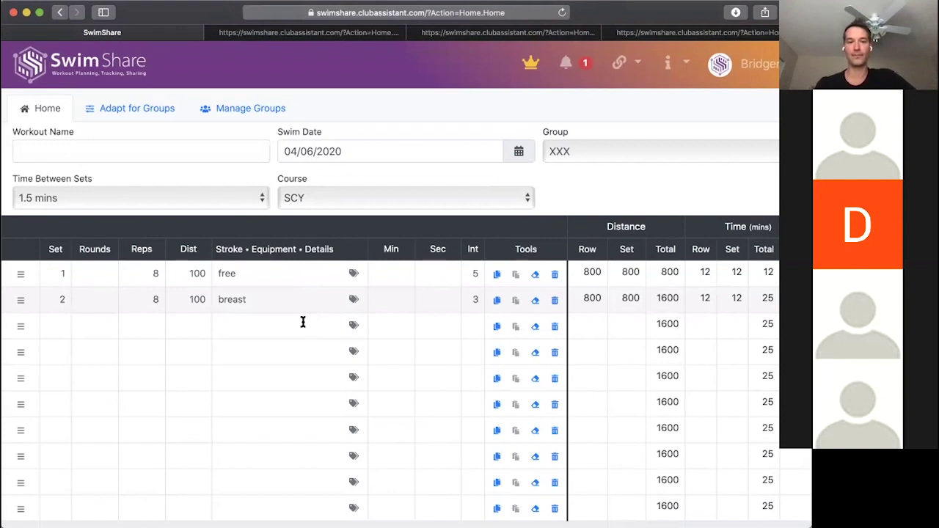
{"action": "scroll", "coordinate": [303, 323], "scroll_direction": "down", "scroll_amount": 10}
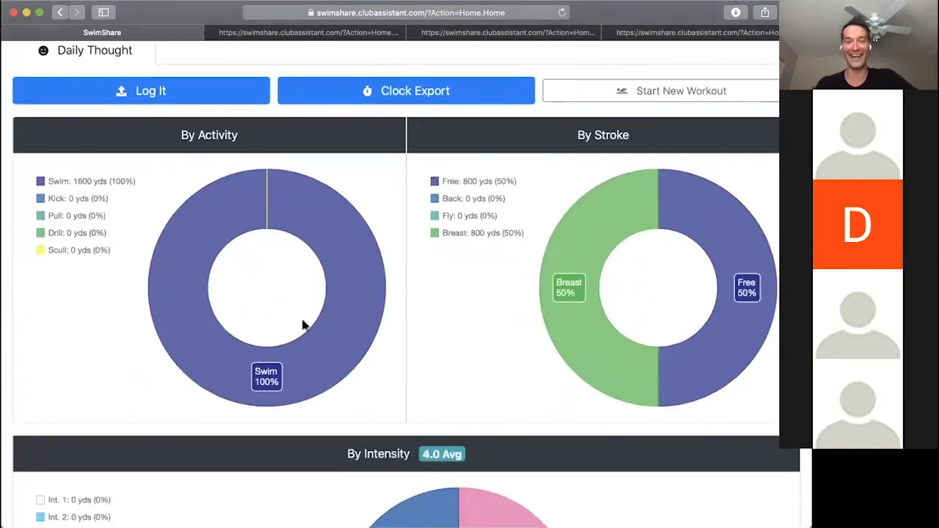
{"action": "scroll", "coordinate": [302, 325], "scroll_direction": "down", "scroll_amount": 7}
{"action": "scroll", "coordinate": [302, 325], "scroll_direction": "up", "scroll_amount": 15}
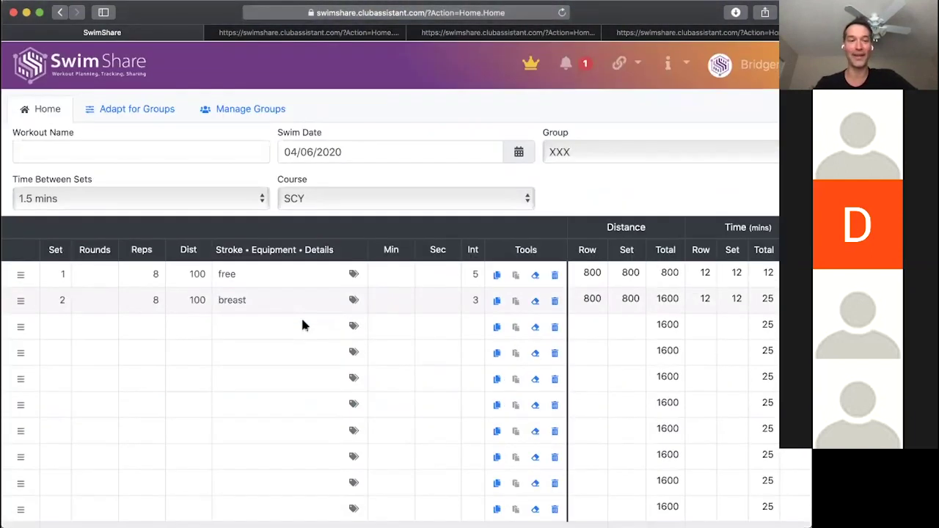
{"action": "scroll", "coordinate": [538, 77], "scroll_direction": "down", "scroll_amount": 1}
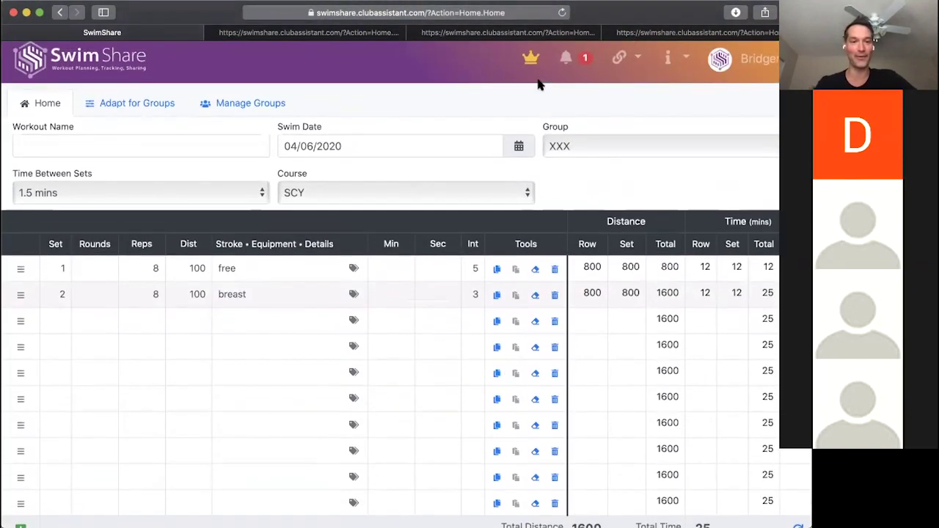
{"action": "scroll", "coordinate": [325, 327], "scroll_direction": "down", "scroll_amount": 15}
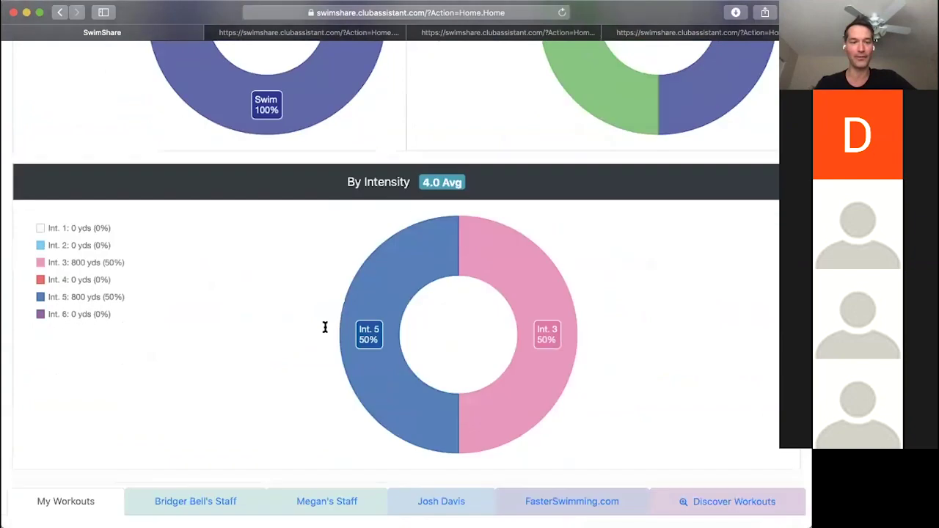
- Inspect the view and export options for Workout 140 in the saved workouts list without choosing one, and return to the set table
{"action": "scroll", "coordinate": [325, 326], "scroll_direction": "down", "scroll_amount": 10}
{"action": "scroll", "coordinate": [121, 219], "scroll_direction": "up", "scroll_amount": 5}
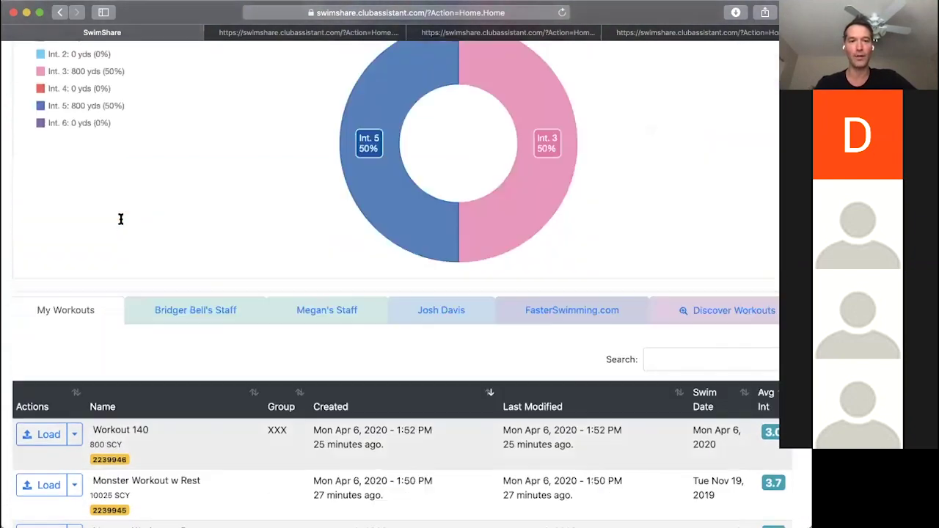
{"action": "scroll", "coordinate": [121, 219], "scroll_direction": "up", "scroll_amount": 15}
{"action": "scroll", "coordinate": [122, 215], "scroll_direction": "down", "scroll_amount": 15}
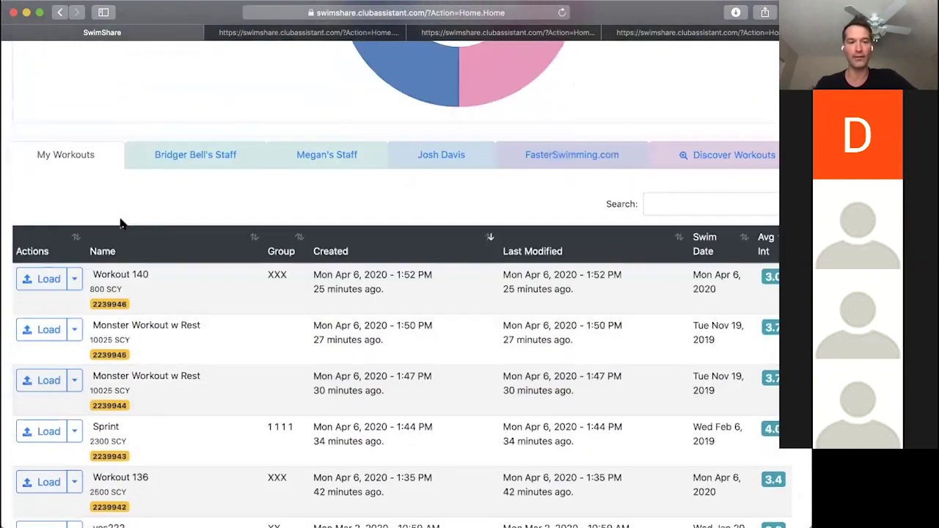
{"action": "left_click", "coordinate": [74, 279]}
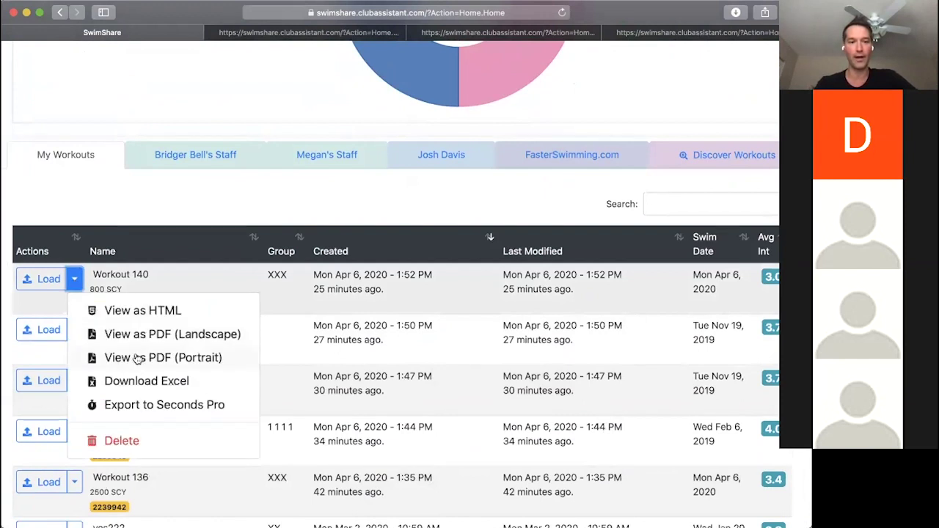
{"action": "left_click", "coordinate": [204, 212]}
{"action": "scroll", "coordinate": [210, 192], "scroll_direction": "up", "scroll_amount": 15}
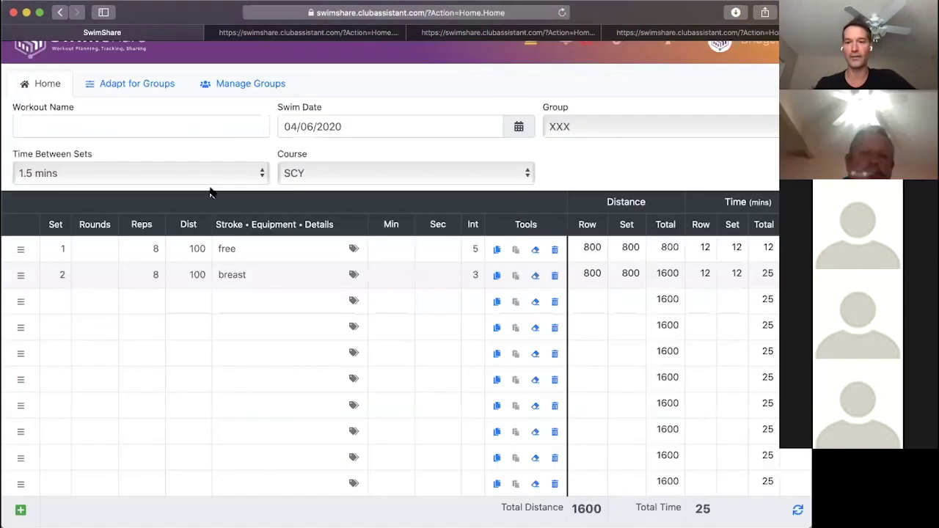